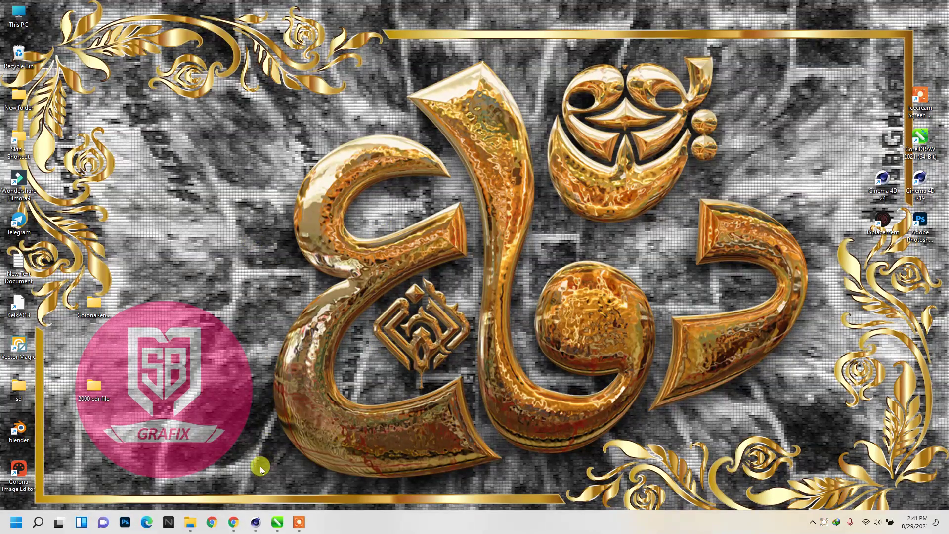
- Watch the Jawair Ramahan 3D logo video on YouTube, then minimize the browser
left_click(233, 522)
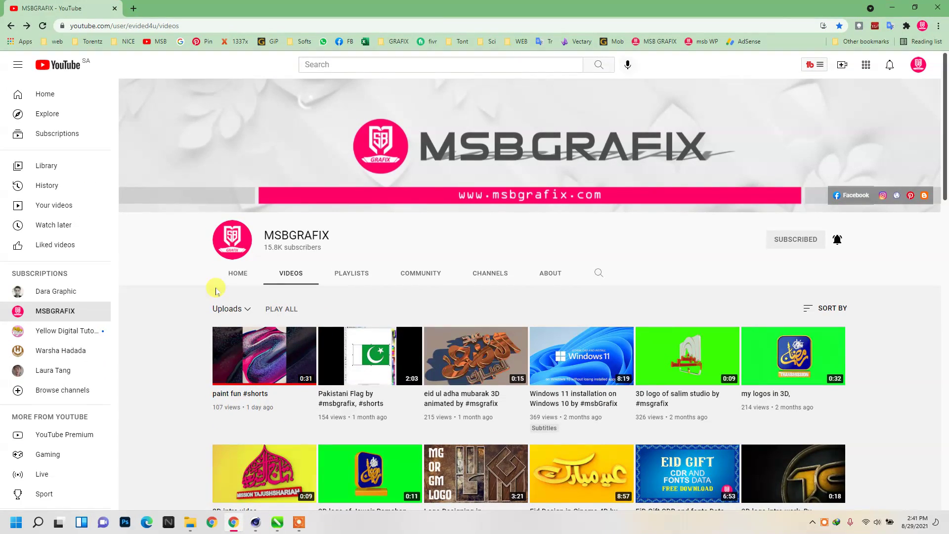
scroll(216, 291, "down", 4)
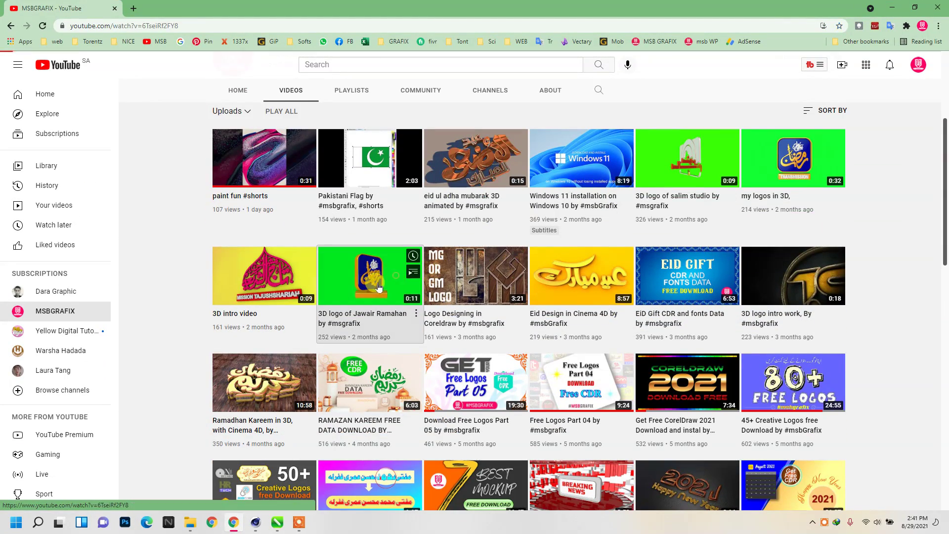
left_click(396, 277)
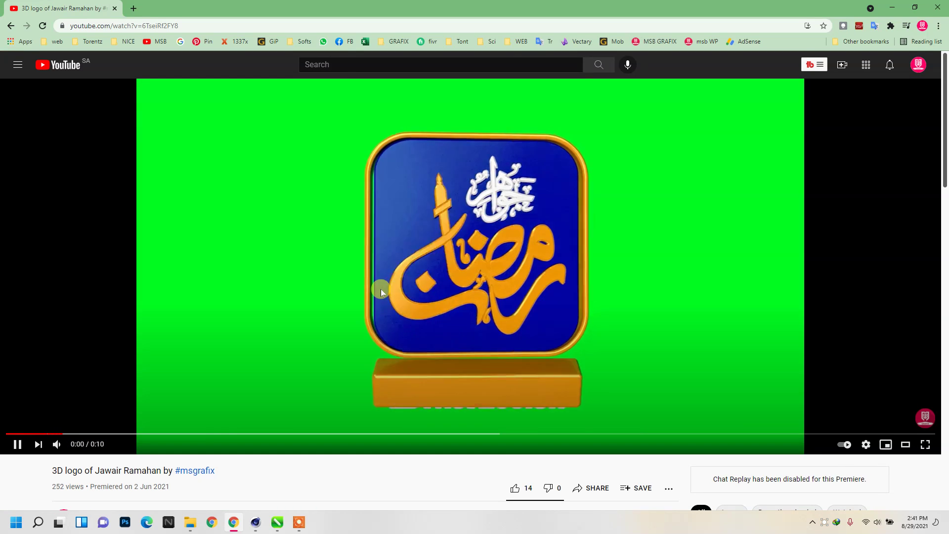
scroll(381, 290, "down", 4)
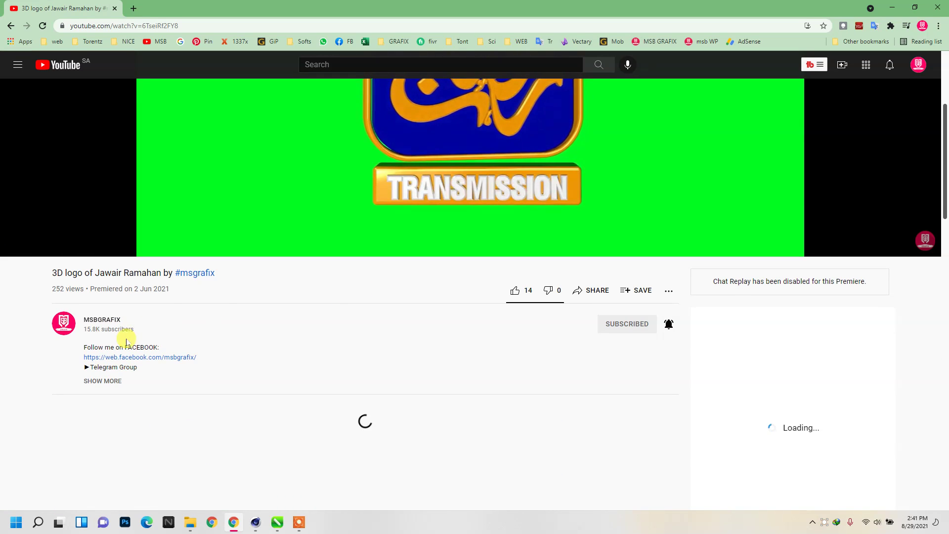
scroll(408, 267, "down", 6)
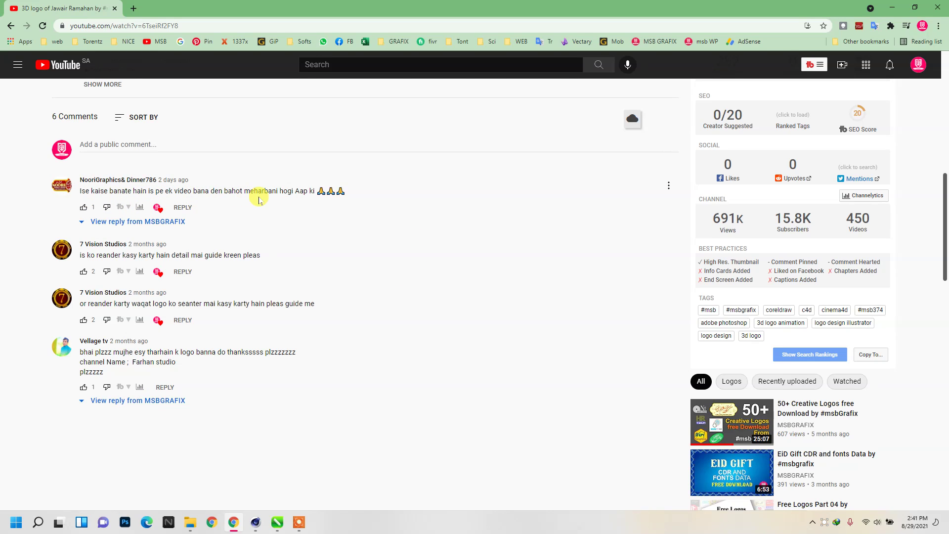
scroll(232, 252, "up", 10)
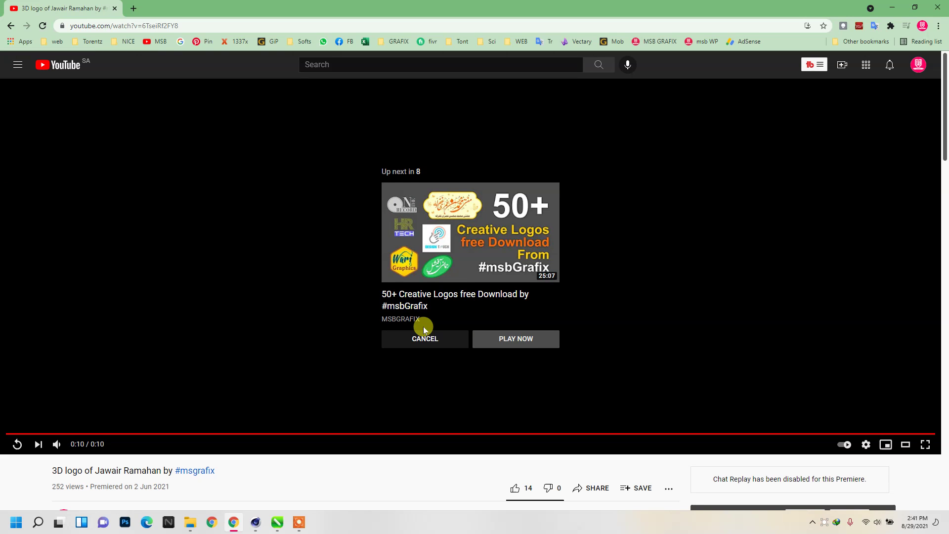
left_click(423, 336)
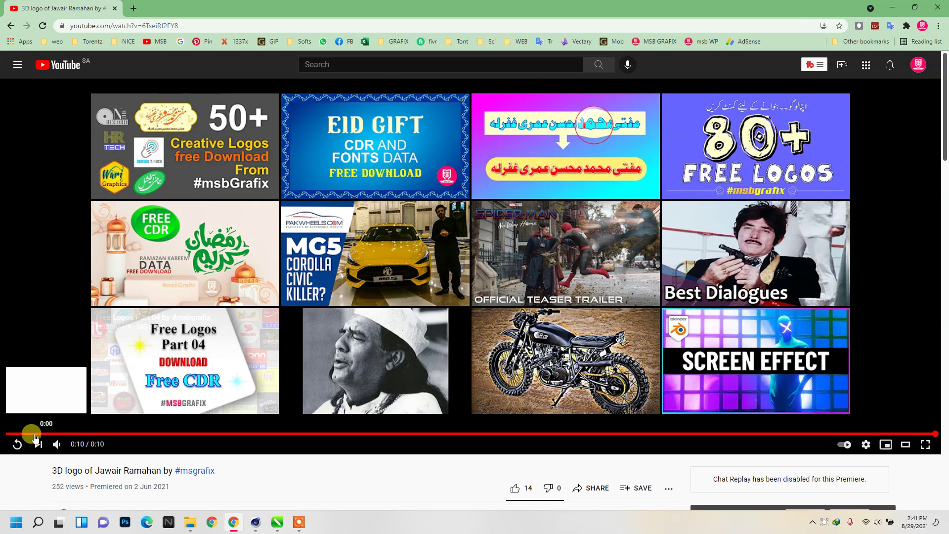
left_click(17, 444)
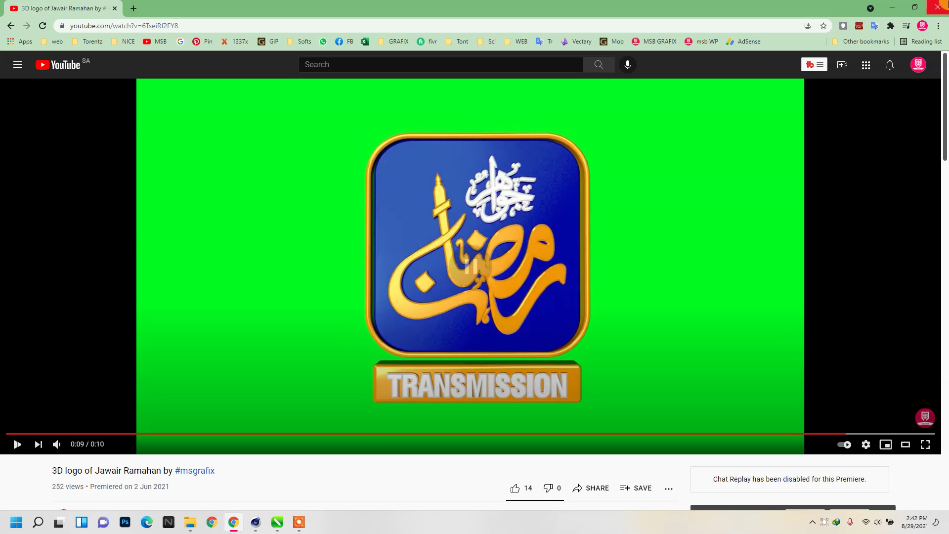
left_click(892, 8)
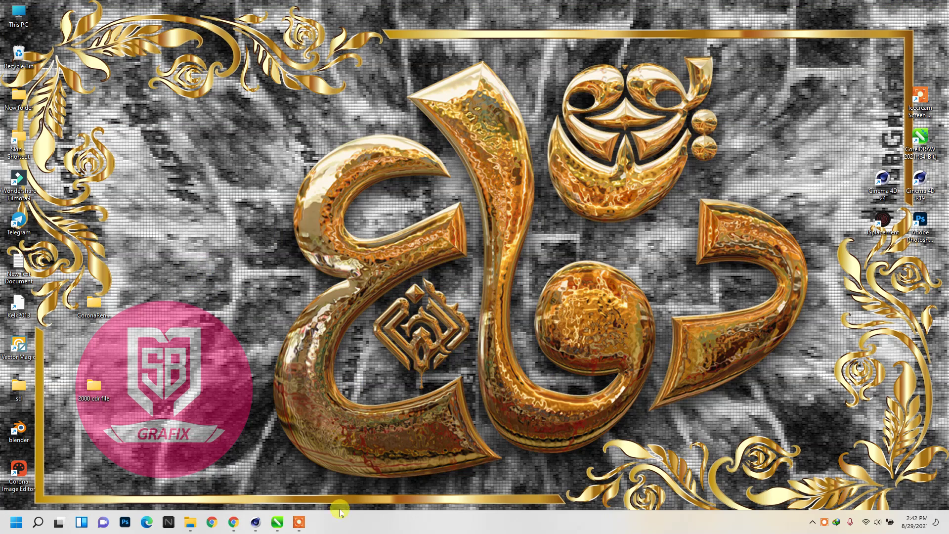
- Fill the grey map shape with orange
left_click(276, 520)
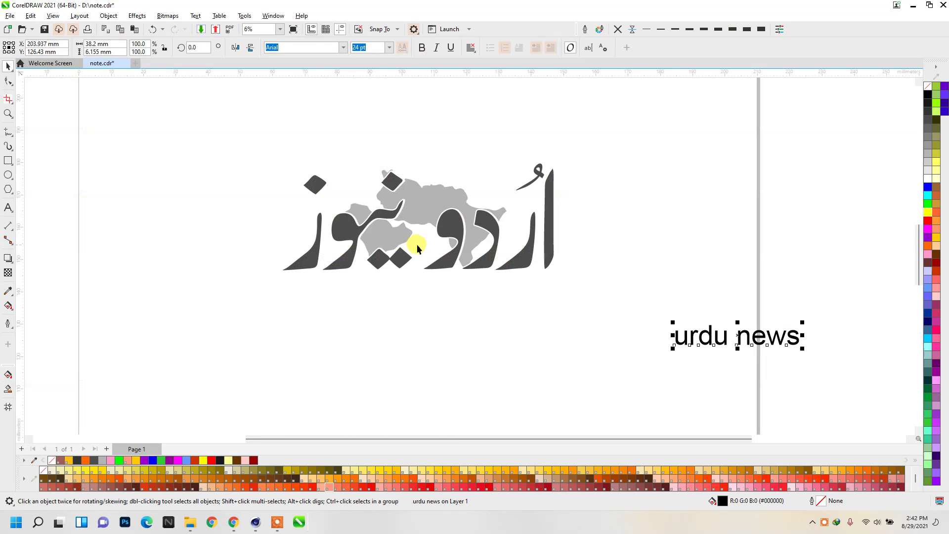
left_click(363, 204)
left_click(398, 248)
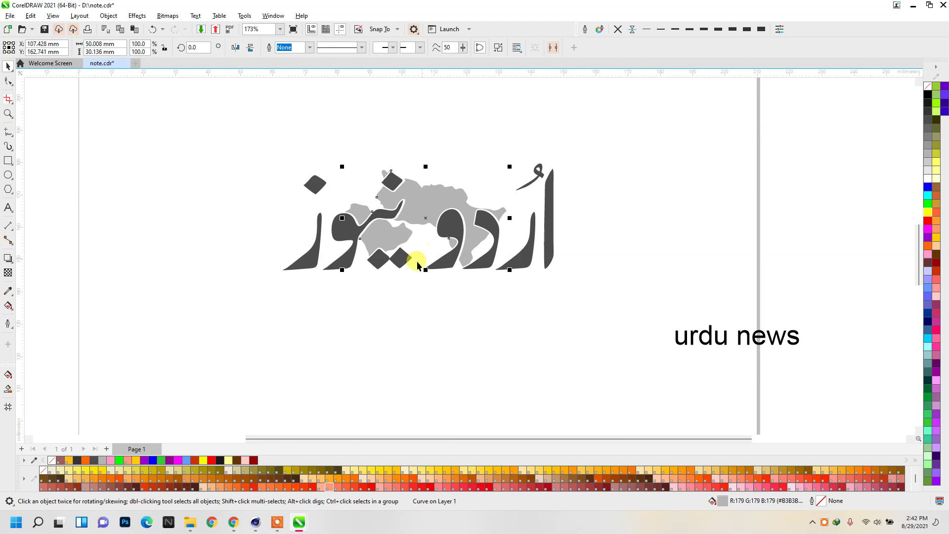
left_click(414, 314)
left_click(456, 200)
left_click(929, 246)
left_click(636, 229)
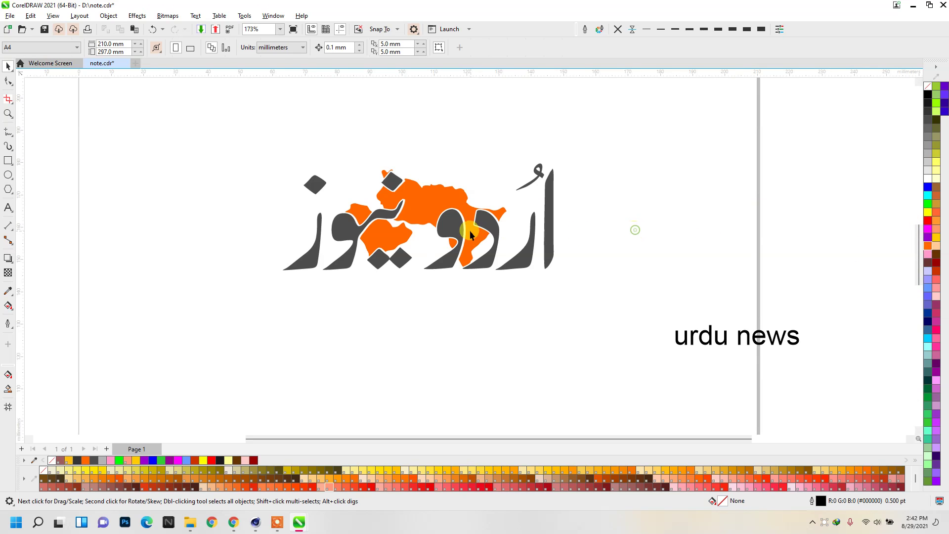
- Move the 'urdu news' text below the Urdu lettering
left_click(511, 263)
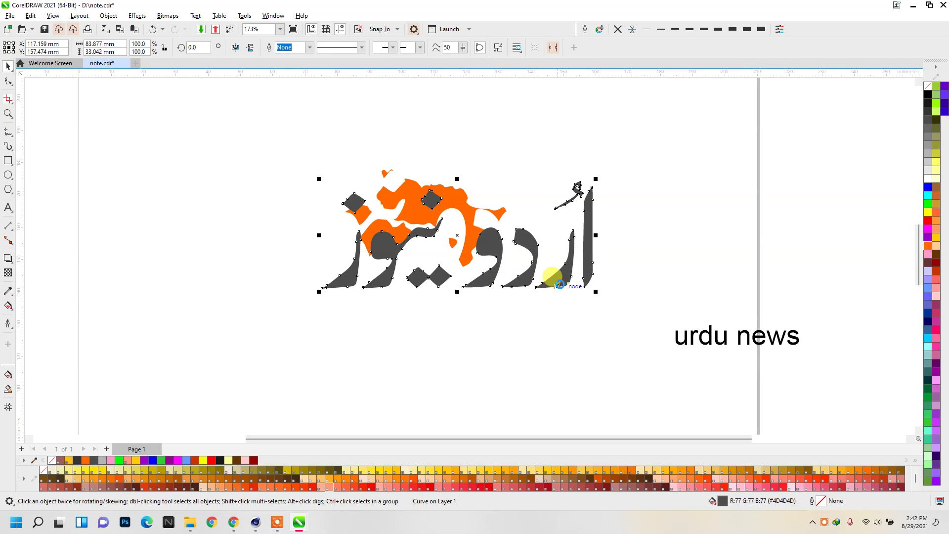
key("ctrl+z")
left_click(538, 306)
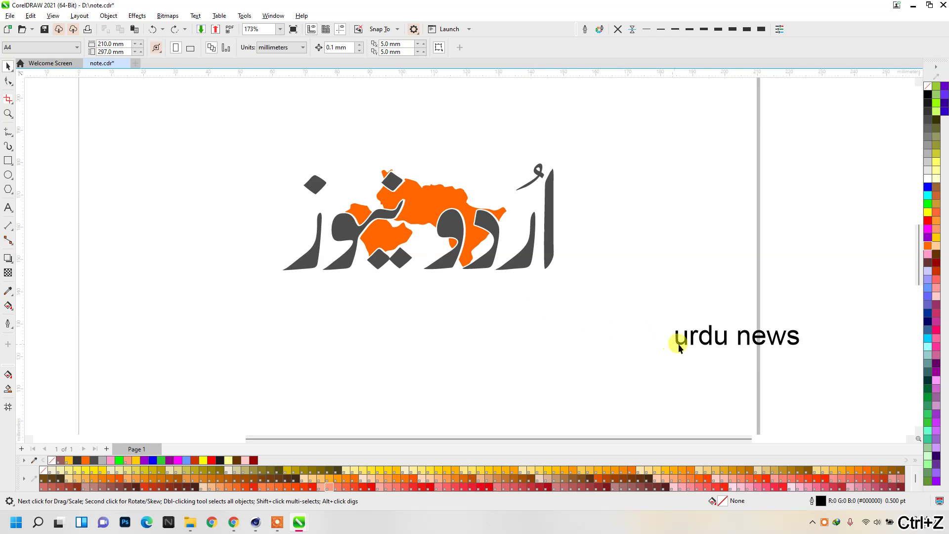
left_click_drag(679, 348, 445, 334)
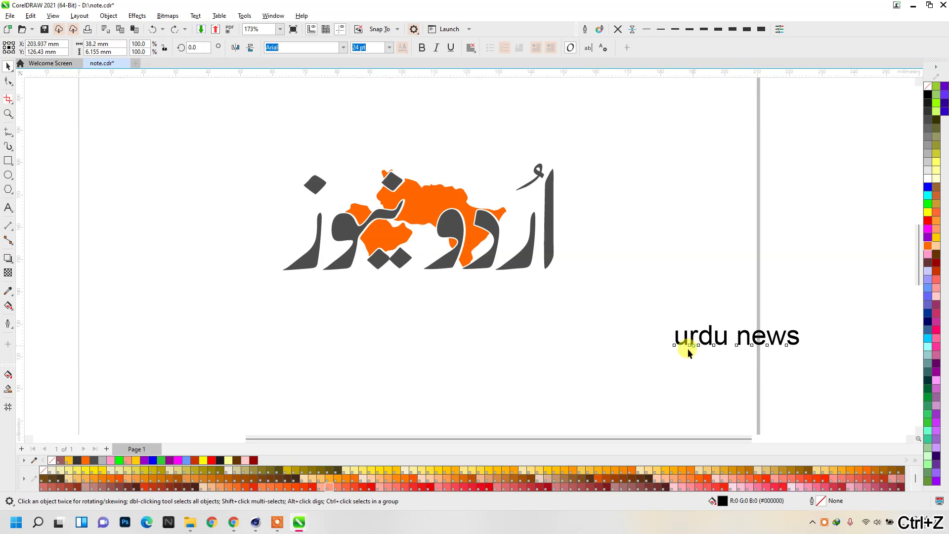
left_click(325, 291)
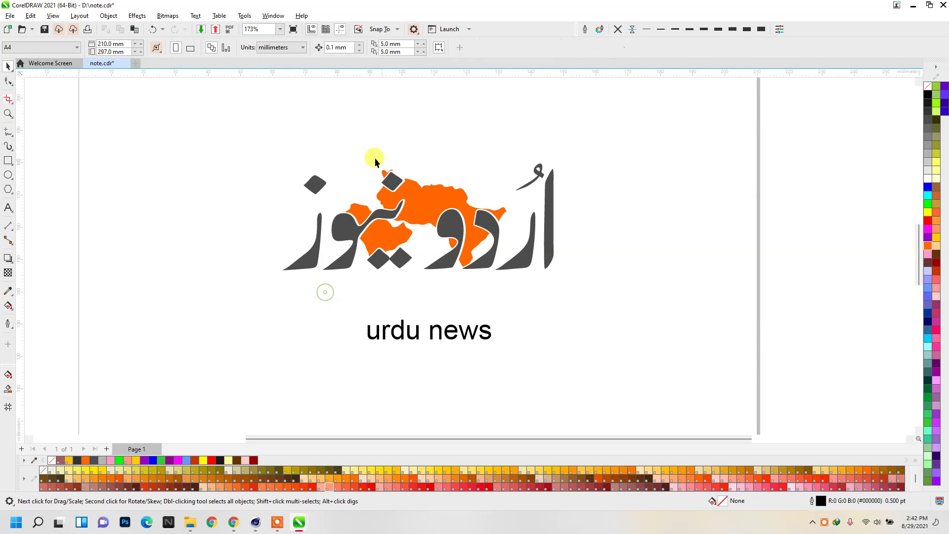
- Draw a rectangle framing the Urdu logo
left_click(8, 160)
mouse_move(210, 117)
left_mouse_down()
mouse_move(591, 303)
mouse_move(580, 316)
left_mouse_up()
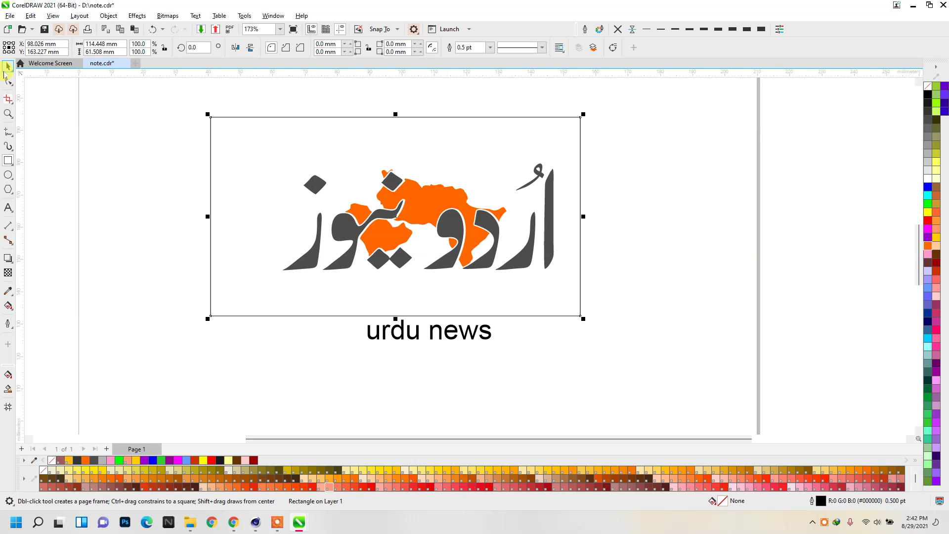
left_click(8, 66)
scroll(212, 116, "down", 2)
- Set the document units to inches and the page size to 4 × 4 inches
left_click(273, 119)
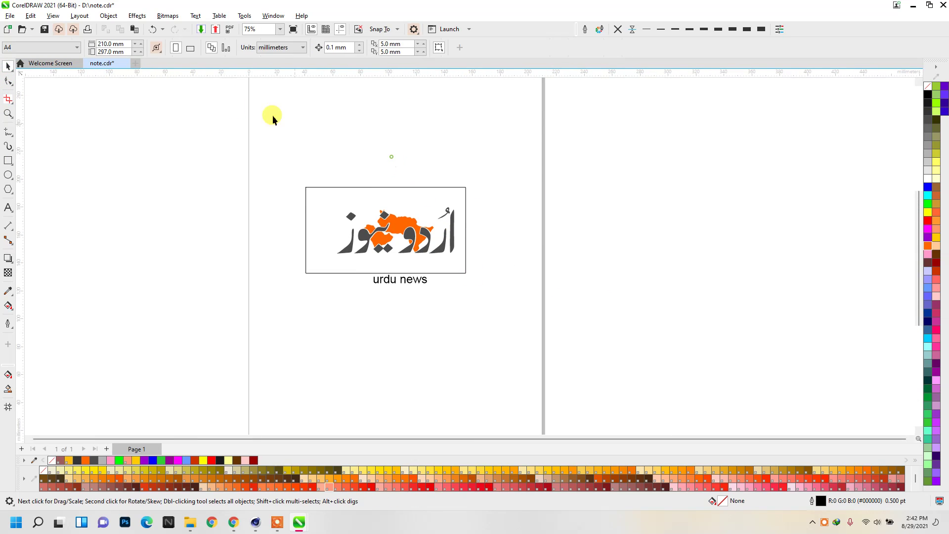
left_click(42, 47)
left_click(275, 47)
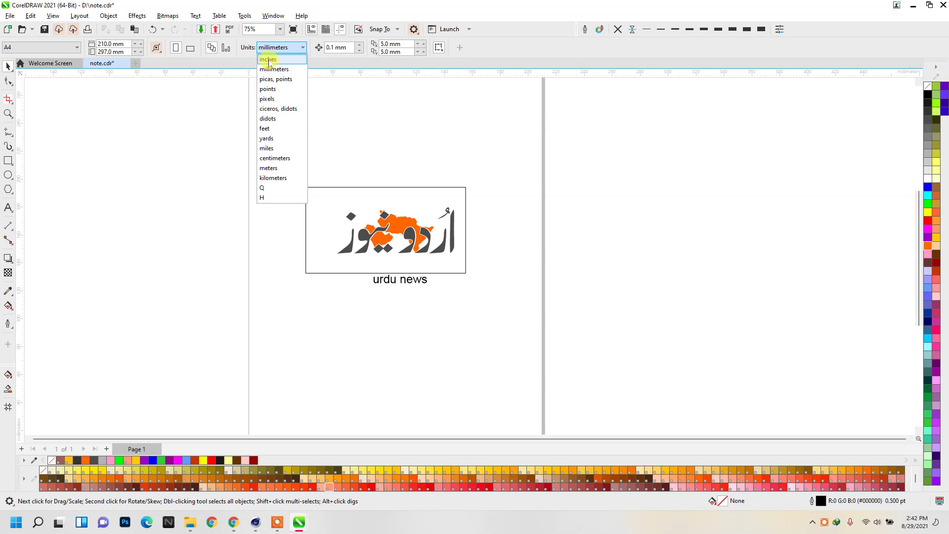
left_click(268, 59)
left_click(113, 43)
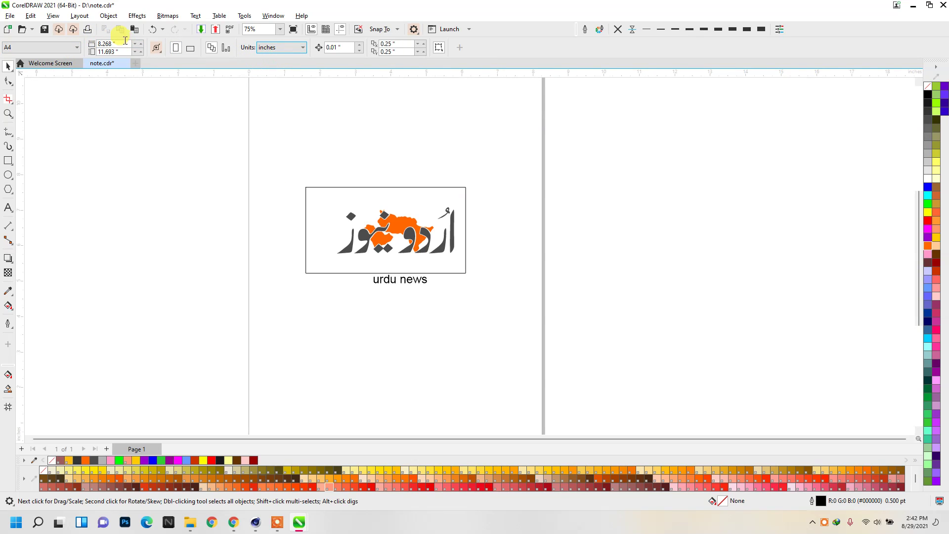
double_click(127, 43)
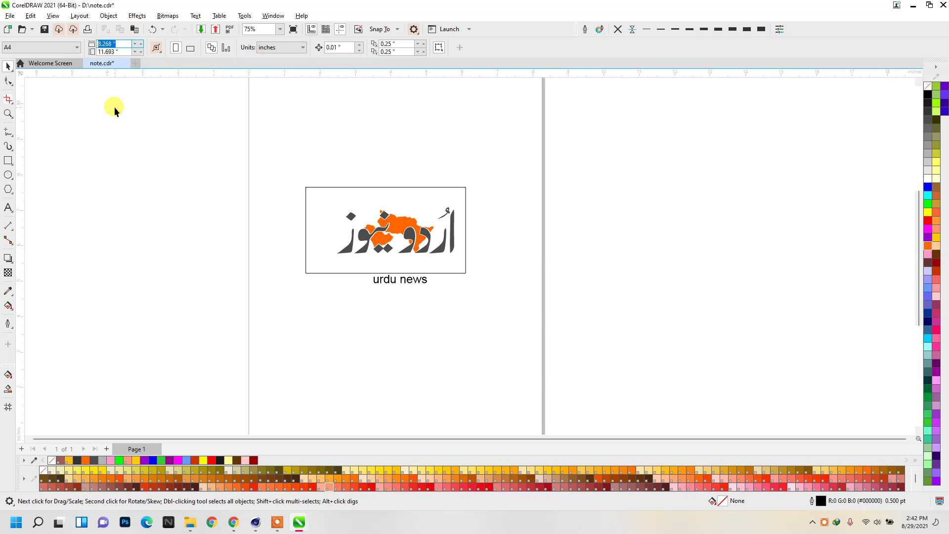
type("4")
type("4")
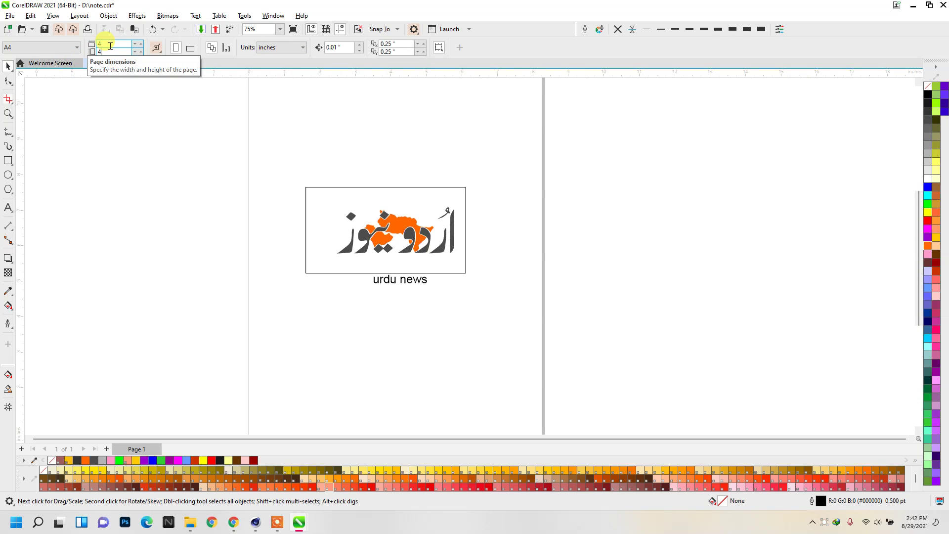
key("Return")
- Centre the rectangle frame on the page and stretch it to the full 4-inch width
middle_click_drag(340, 197, 315, 177)
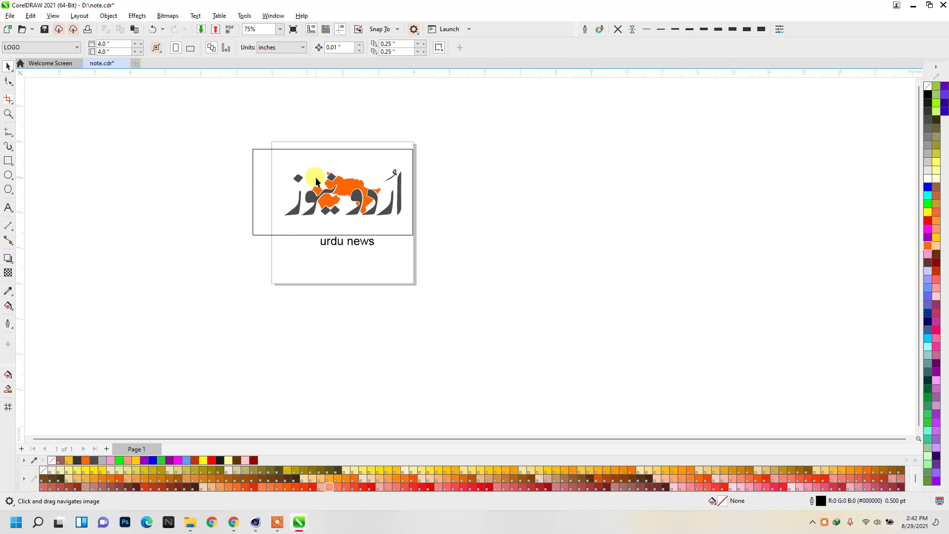
scroll(378, 196, "up", 2)
scroll(329, 165, "up", 2)
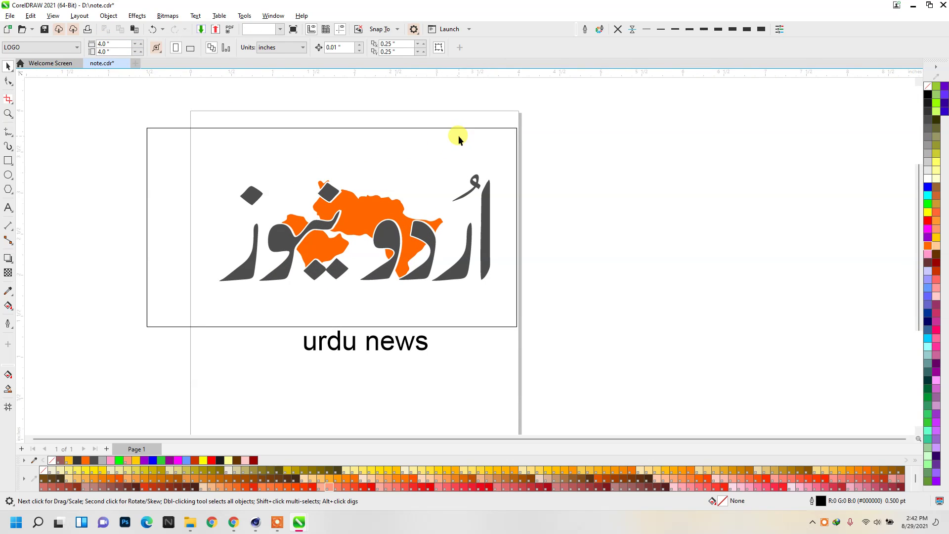
left_click_drag(458, 136, 676, 138)
key("p")
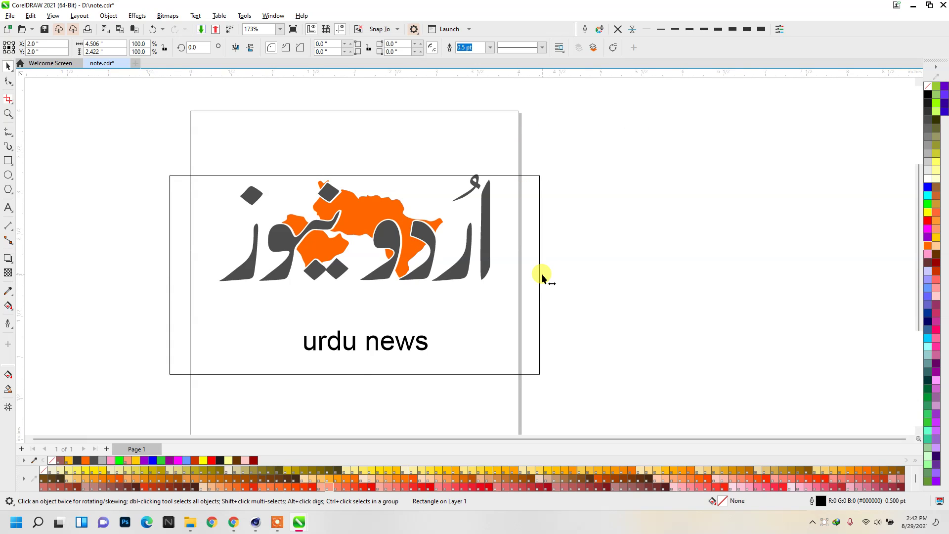
left_click_drag(542, 277, 524, 280)
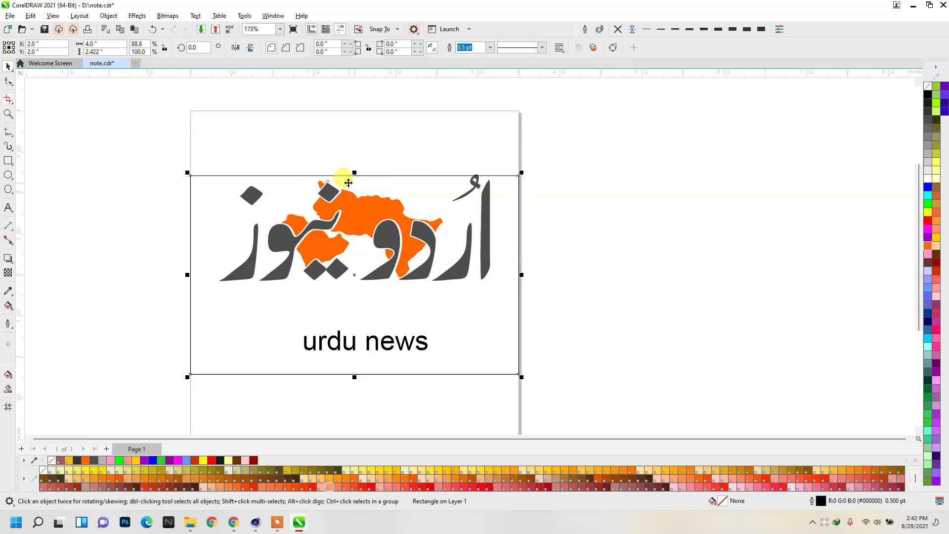
left_click(600, 231)
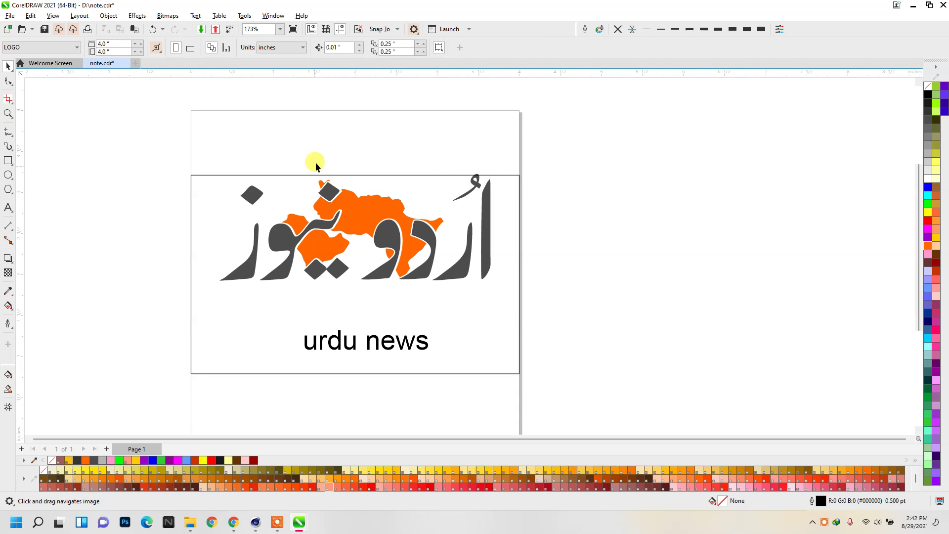
scroll(405, 143, "down", 1)
scroll(348, 296, "up", 1)
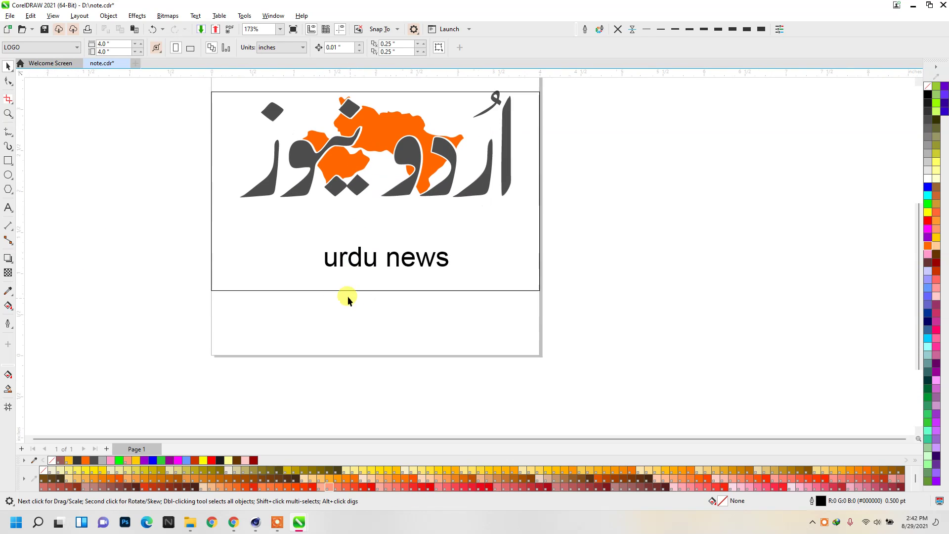
scroll(349, 265, "up", 1)
- Move the 'urdu news' text to the page bottom and recolour the map dark grey
left_click(349, 265)
left_click_drag(349, 265, 347, 365)
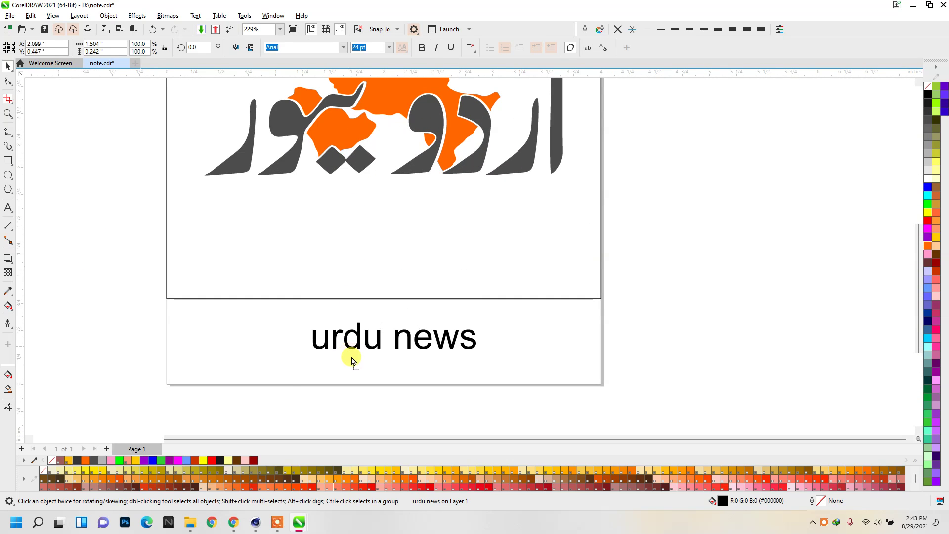
middle_click_drag(354, 298, 387, 343)
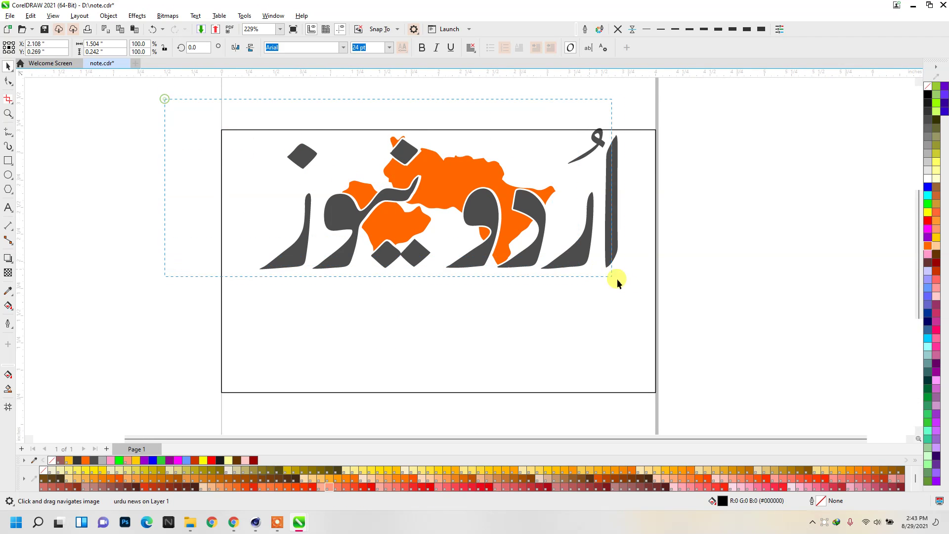
left_click_drag(165, 99, 681, 312)
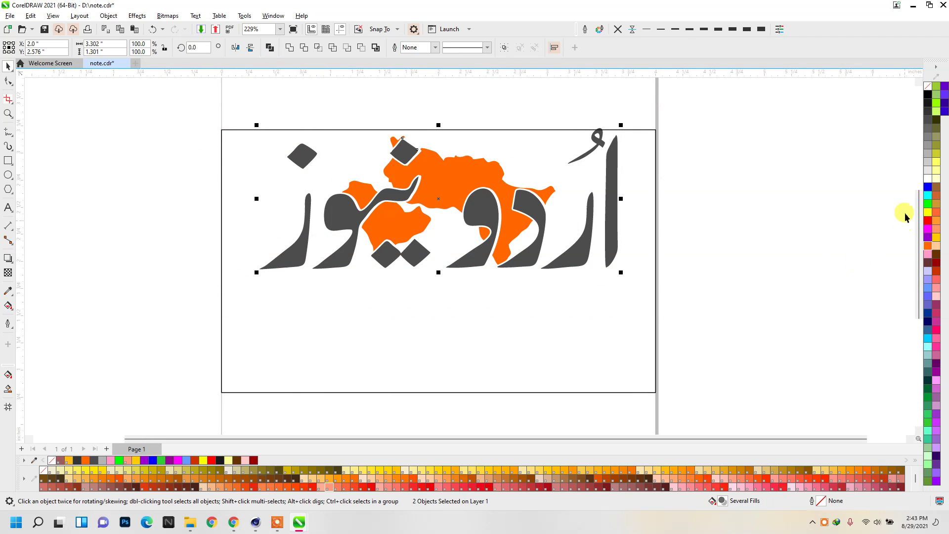
left_click(928, 121)
left_click(758, 125)
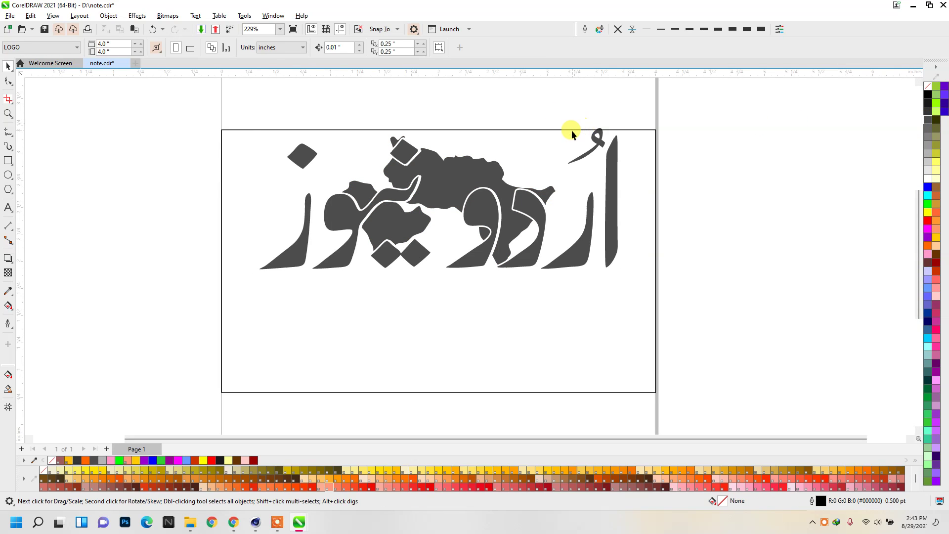
- Undo an accidental move of the frame rectangle and nudge it back into place
left_click(571, 130)
left_click_drag(502, 133, 145, 121)
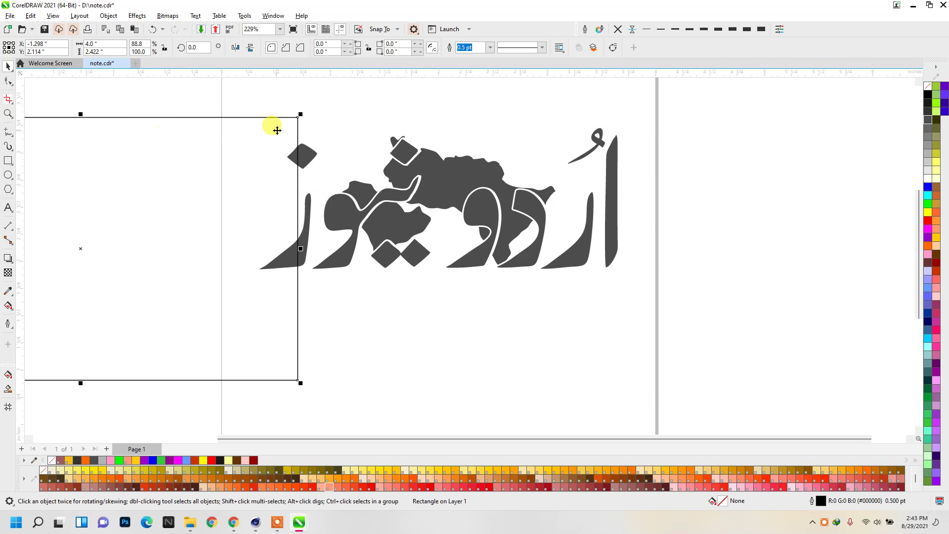
key("ctrl+z")
left_click(717, 134)
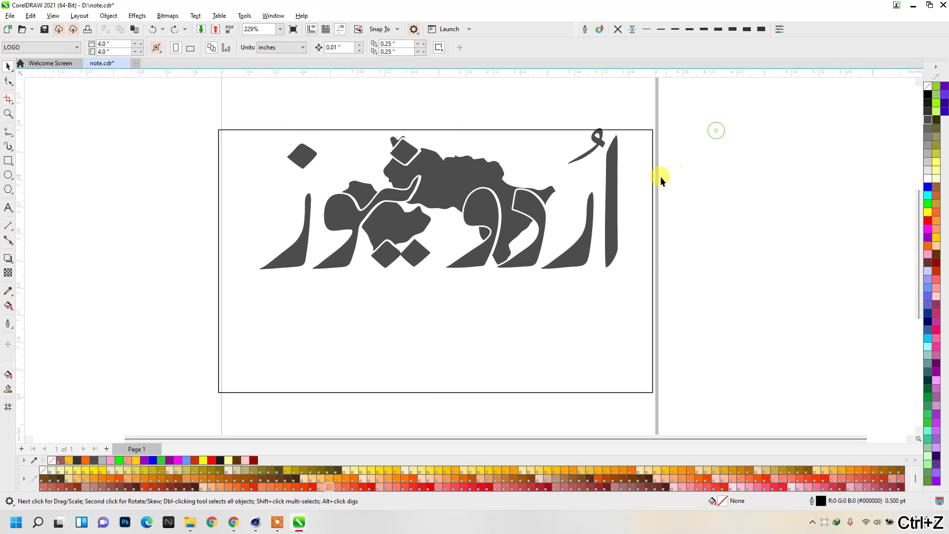
left_click(640, 172)
left_click_drag(634, 166, 637, 166)
left_click(689, 138)
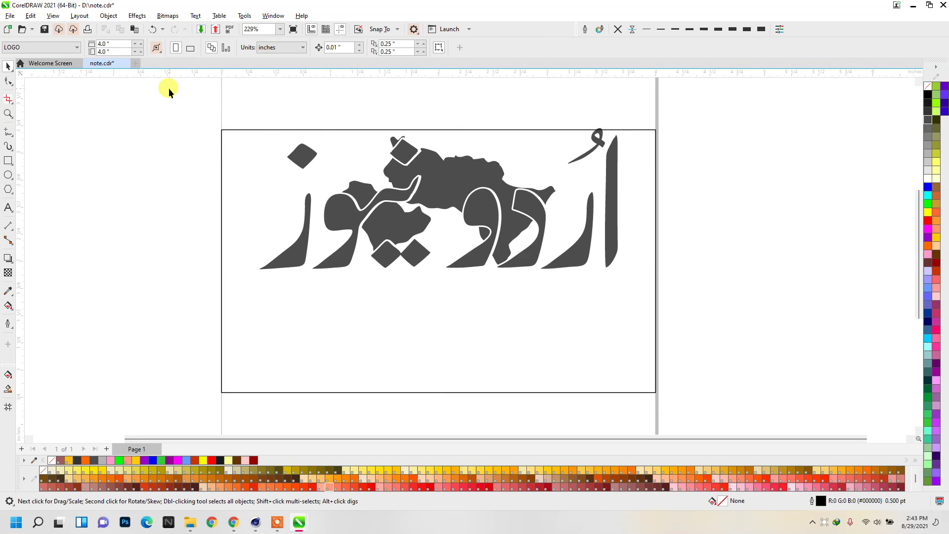
- Group the lettering and map, centre them, and add a second rectangle framing the 'urdu news' text
left_click_drag(168, 89, 749, 311)
key("ctrl+g")
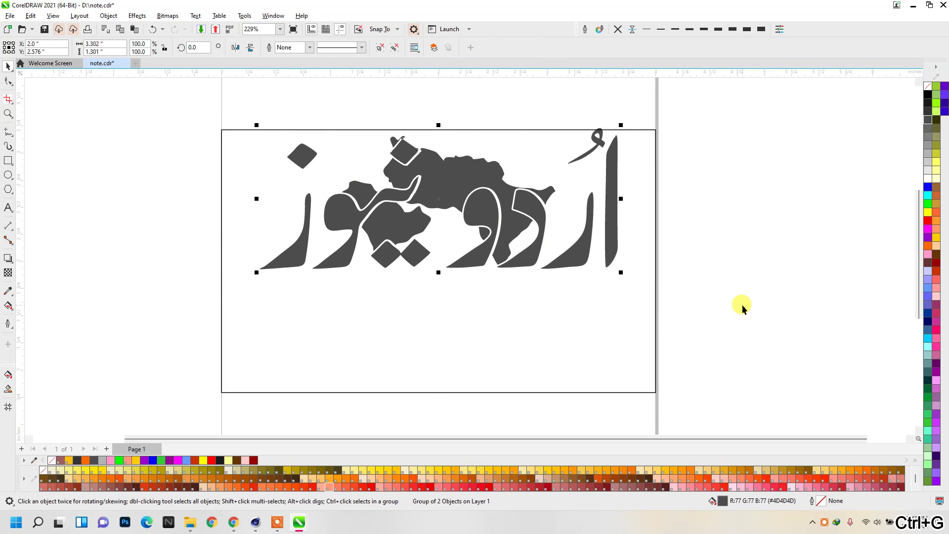
key("p")
scroll(529, 144, "down", 1)
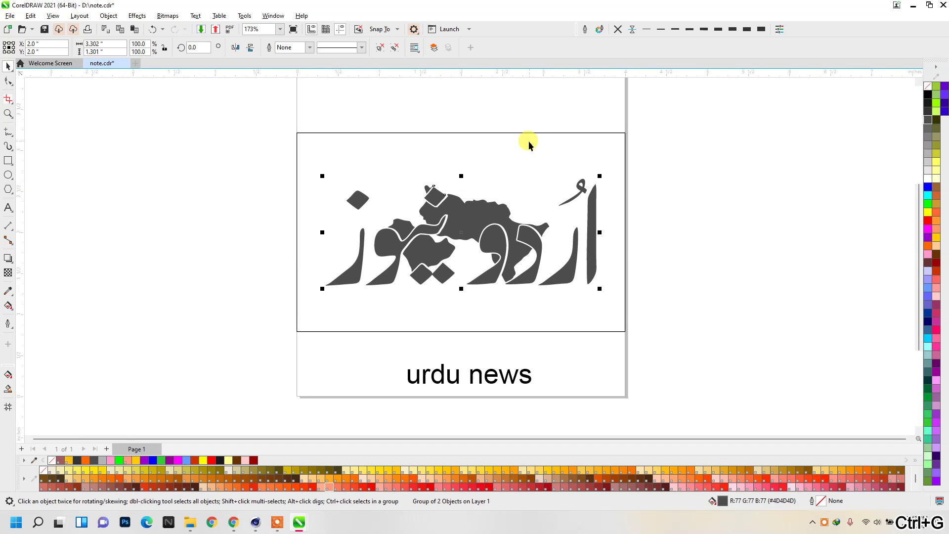
left_click(408, 329)
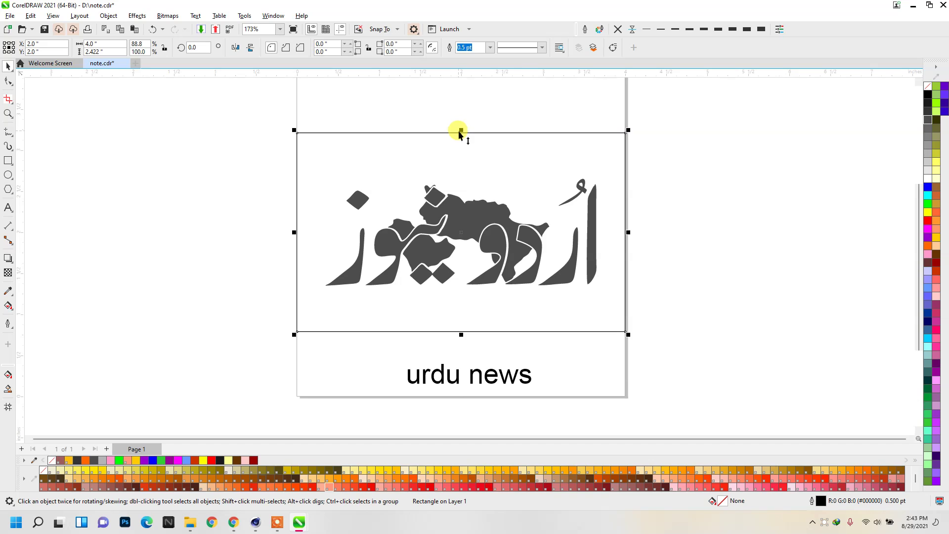
left_click_drag(461, 131, 459, 395)
left_click(428, 420)
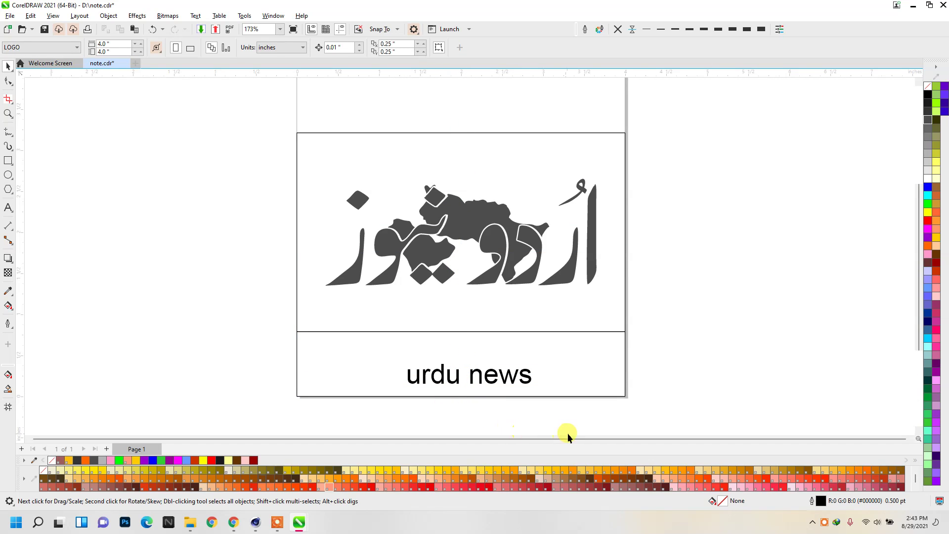
left_click(467, 378)
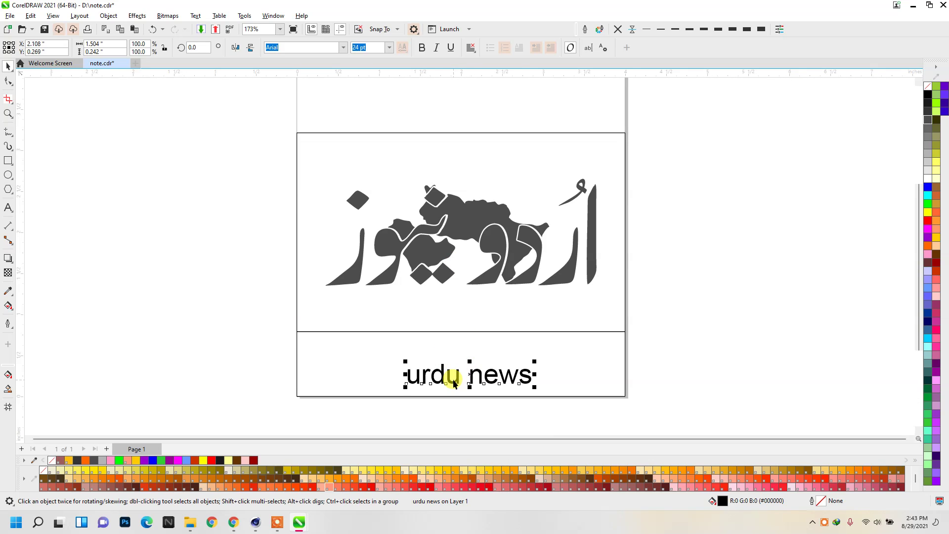
- Set the caption to Arial Bold and change it to UPPERCASE so it reads 'URDU NEWS'
left_click(343, 48)
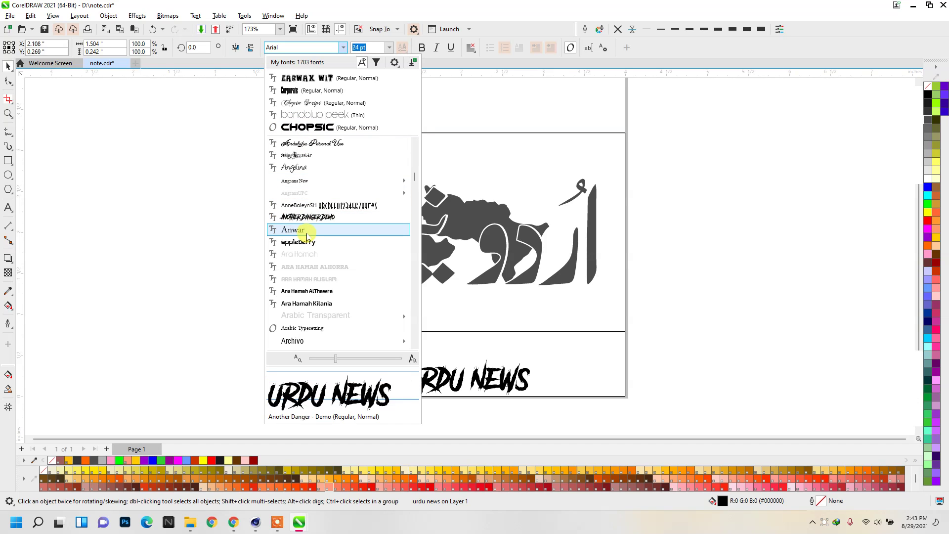
scroll(306, 204, "down", 3)
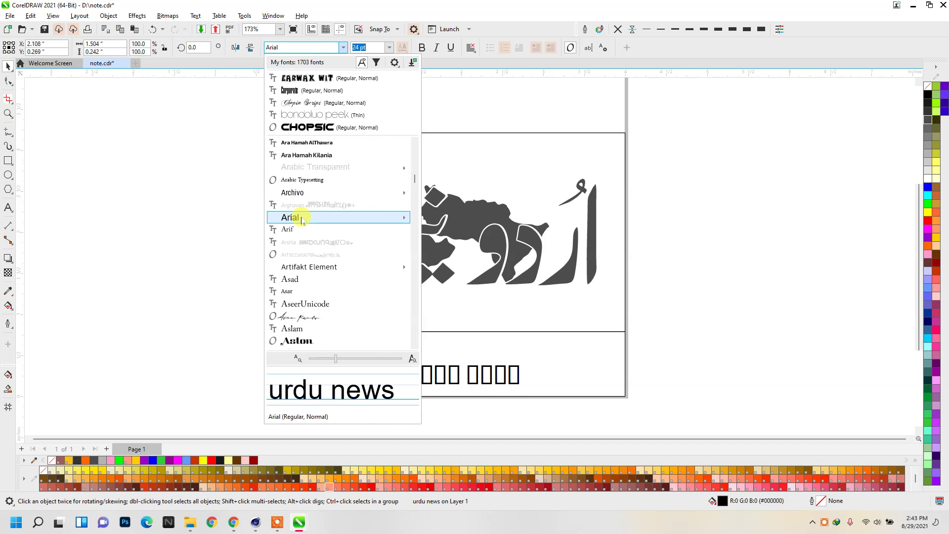
mouse_move(337, 218)
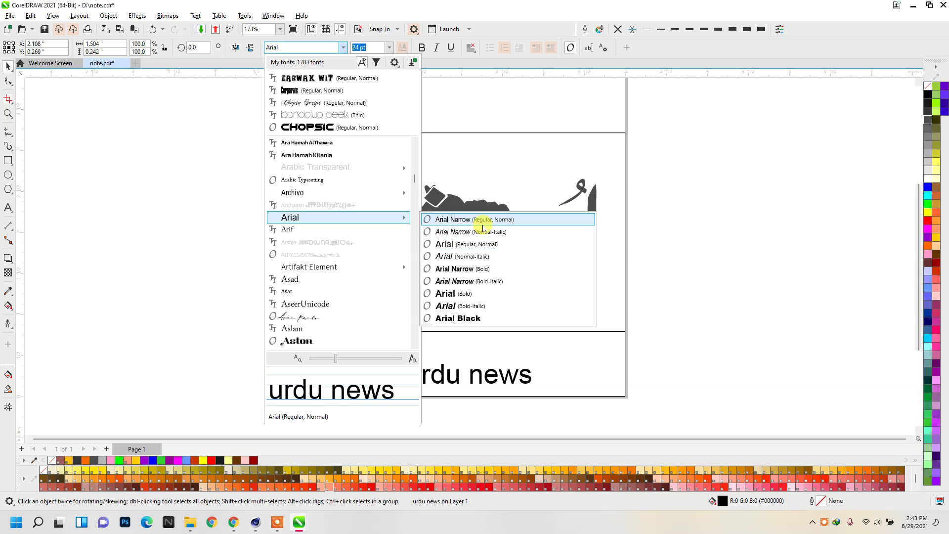
left_click(444, 294)
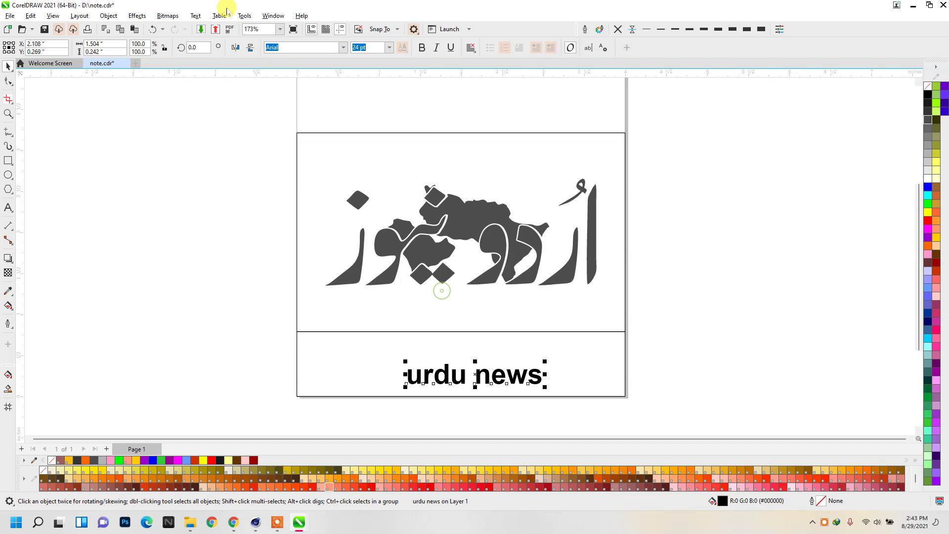
left_click(195, 16)
left_click(233, 220)
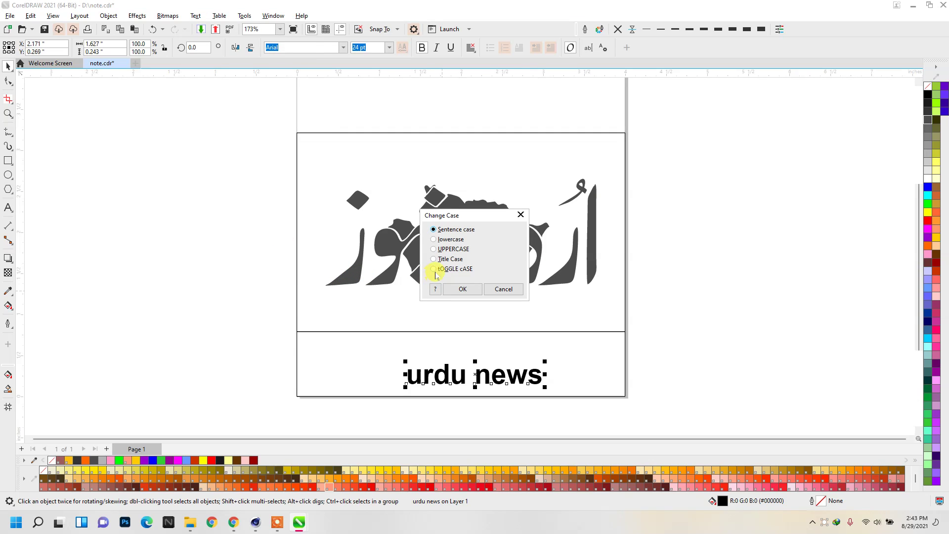
left_click(463, 292)
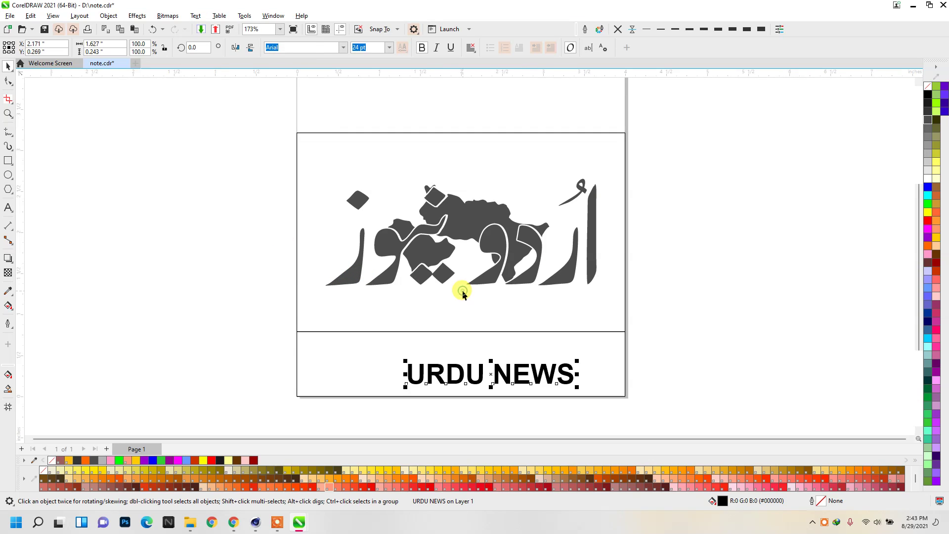
left_click(344, 47)
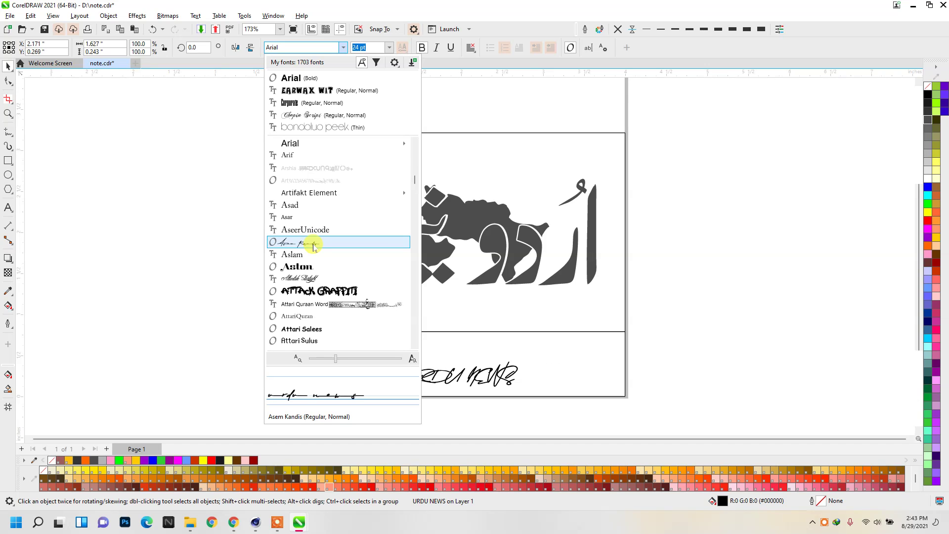
scroll(314, 246, "down", 2)
scroll(314, 246, "down", 2)
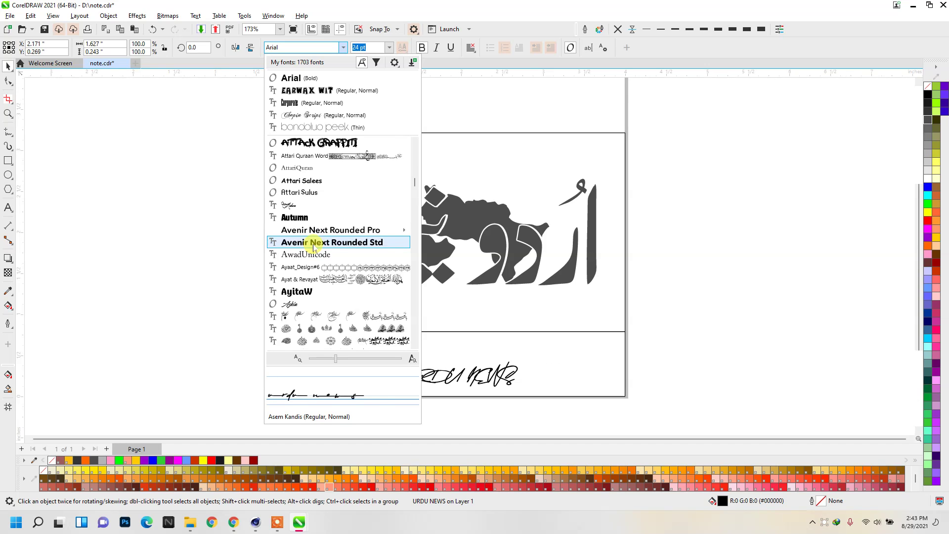
scroll(313, 243, "down", 2)
scroll(331, 230, "down", 2)
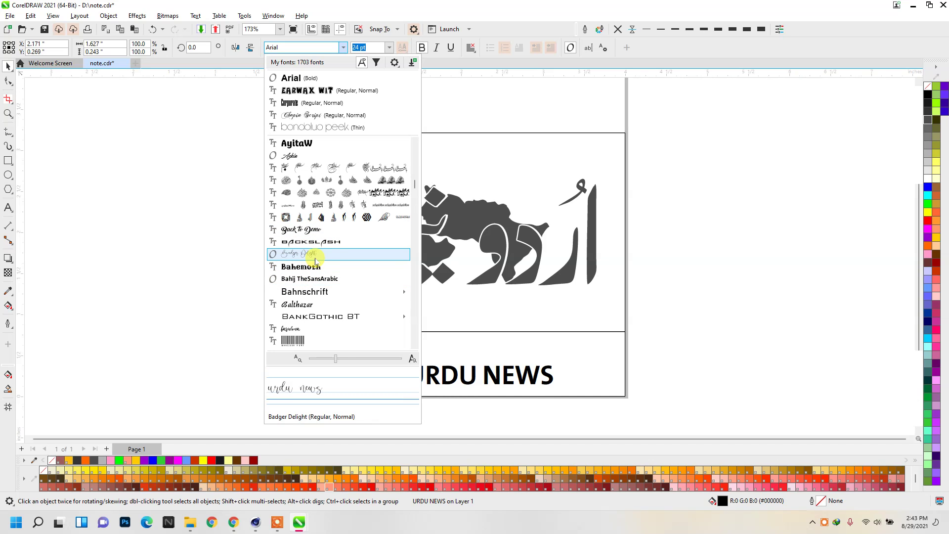
scroll(316, 260, "down", 2)
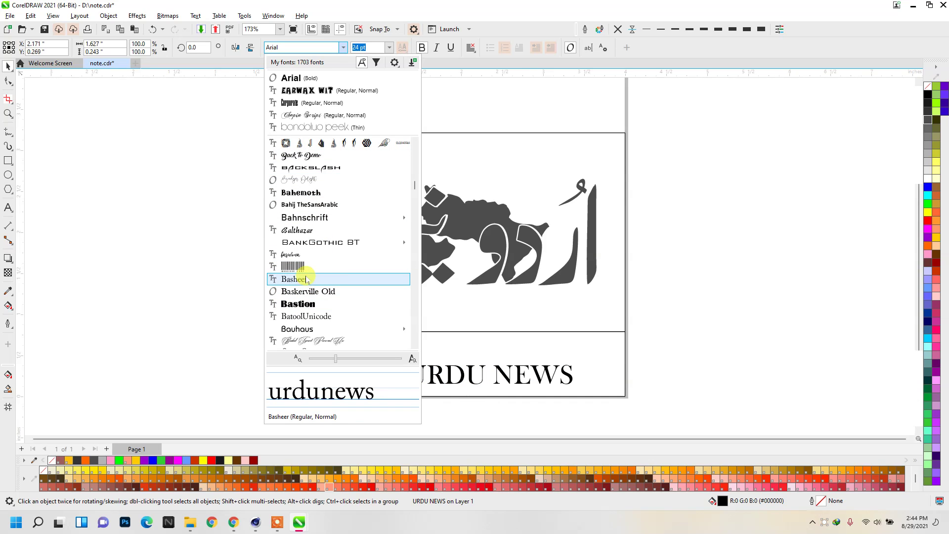
scroll(304, 257, "down", 6)
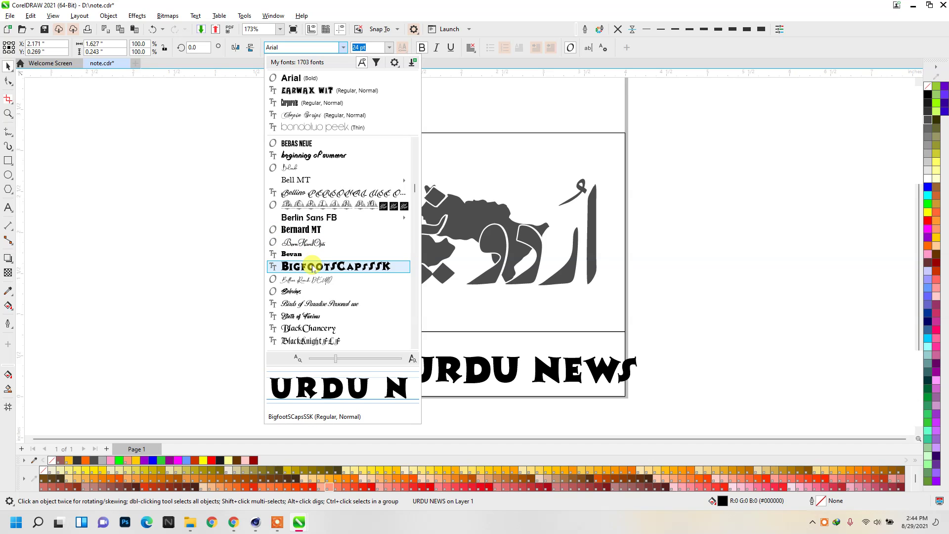
scroll(307, 258, "down", 4)
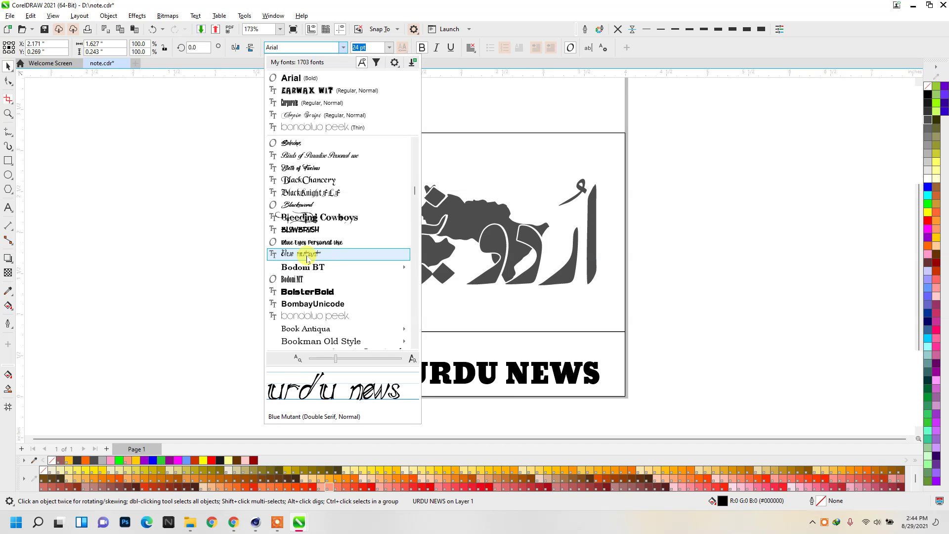
scroll(316, 237, "down", 2)
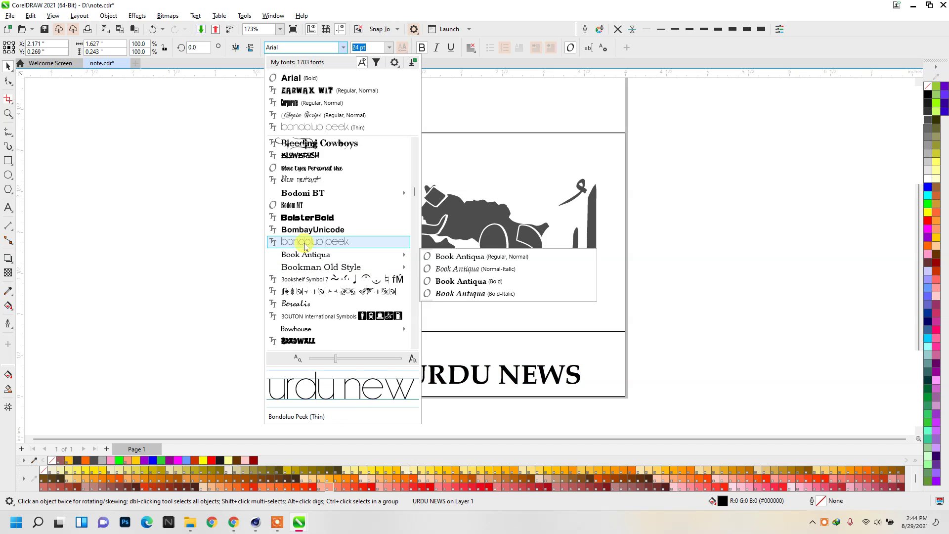
scroll(306, 248, "down", 2)
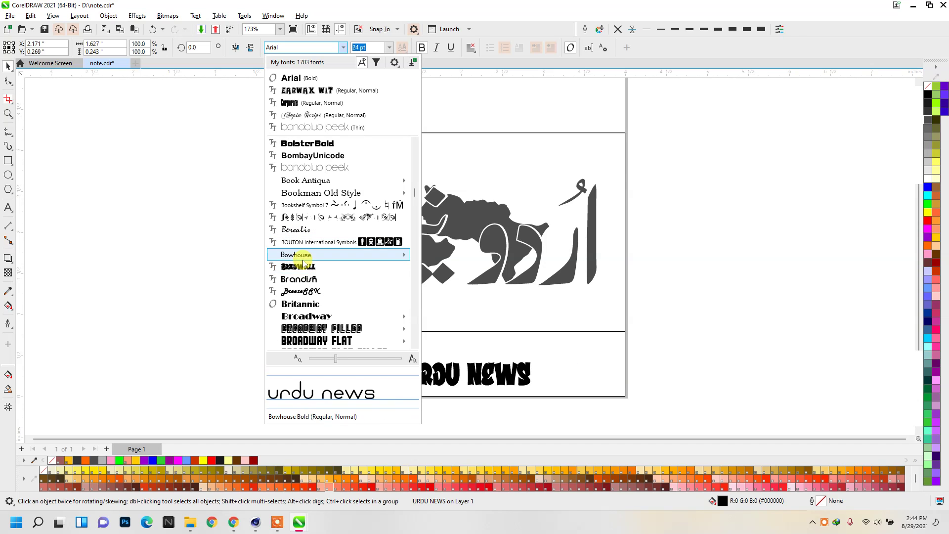
mouse_move(337, 254)
left_click(473, 257)
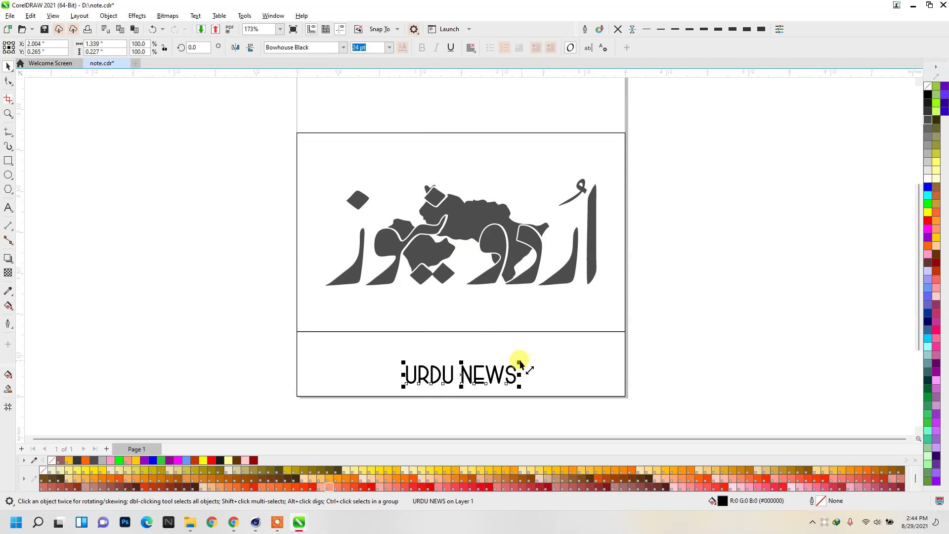
left_click_drag(519, 364, 625, 324)
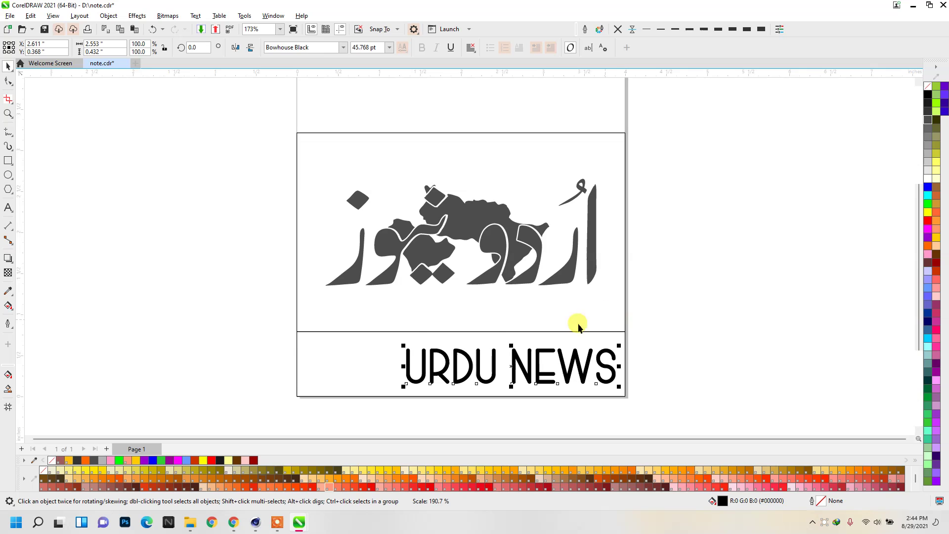
left_click_drag(404, 345, 350, 312)
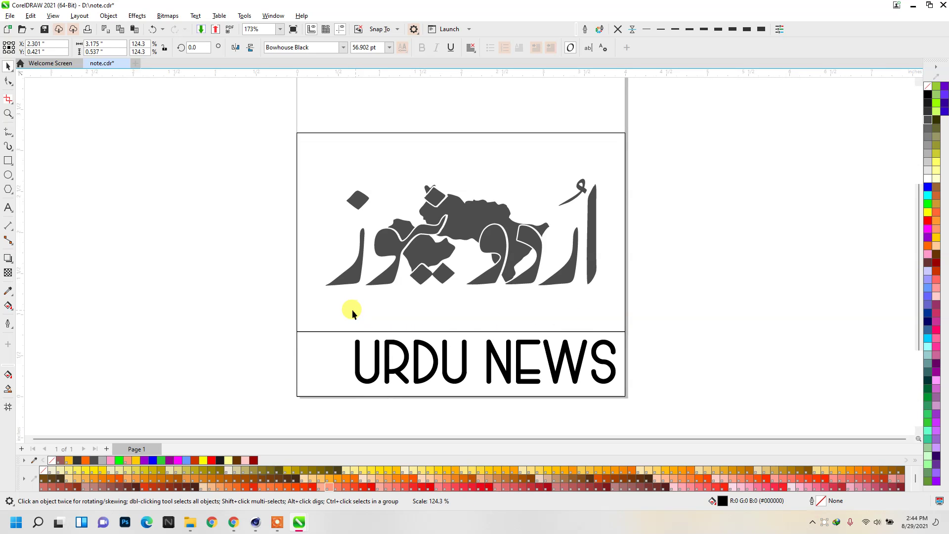
left_click(318, 357, "shift")
key("c")
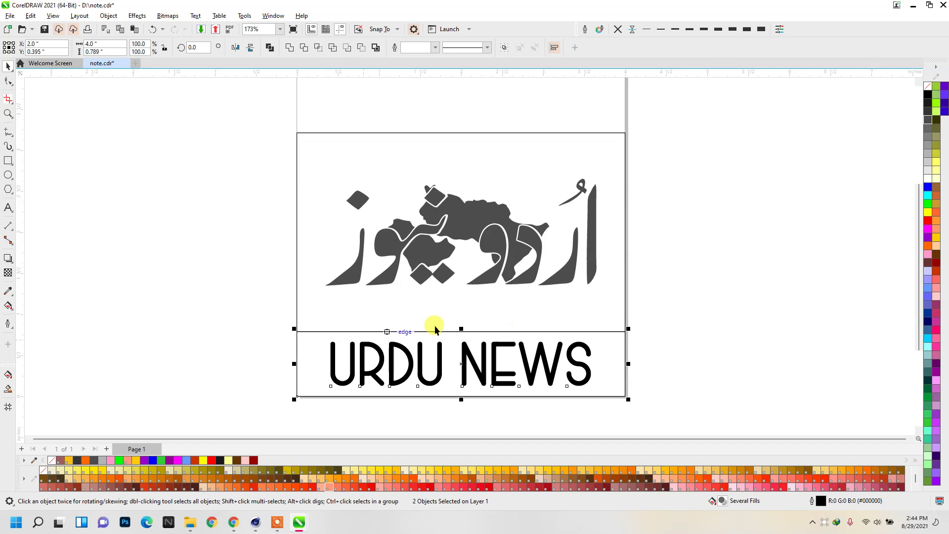
left_click(766, 298)
left_click(480, 370)
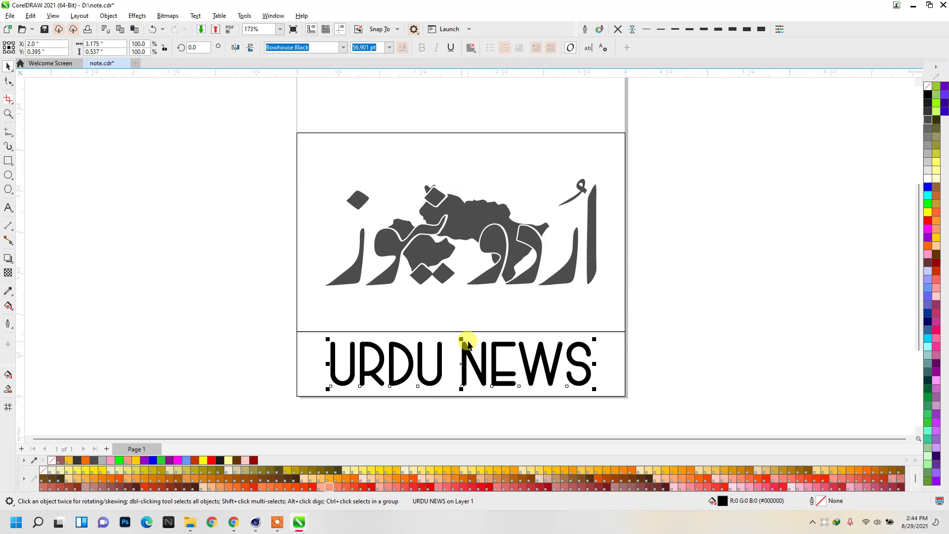
scroll(437, 294, "down", 3)
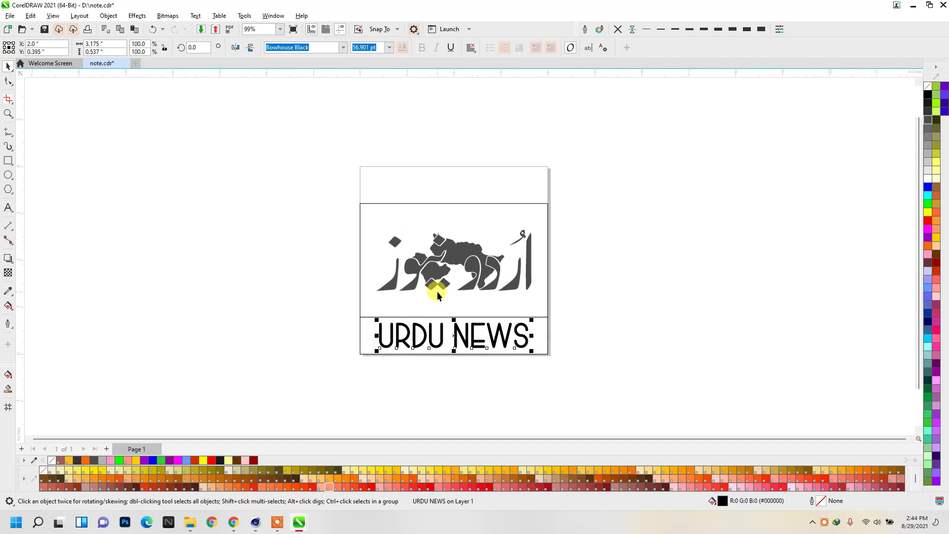
scroll(553, 369, "up", 2)
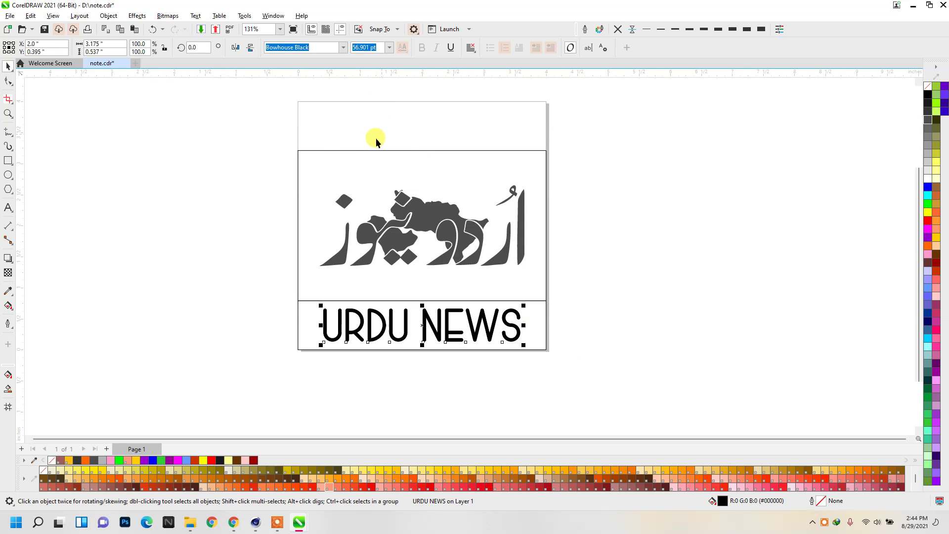
left_click(299, 263)
left_click(301, 346, "shift")
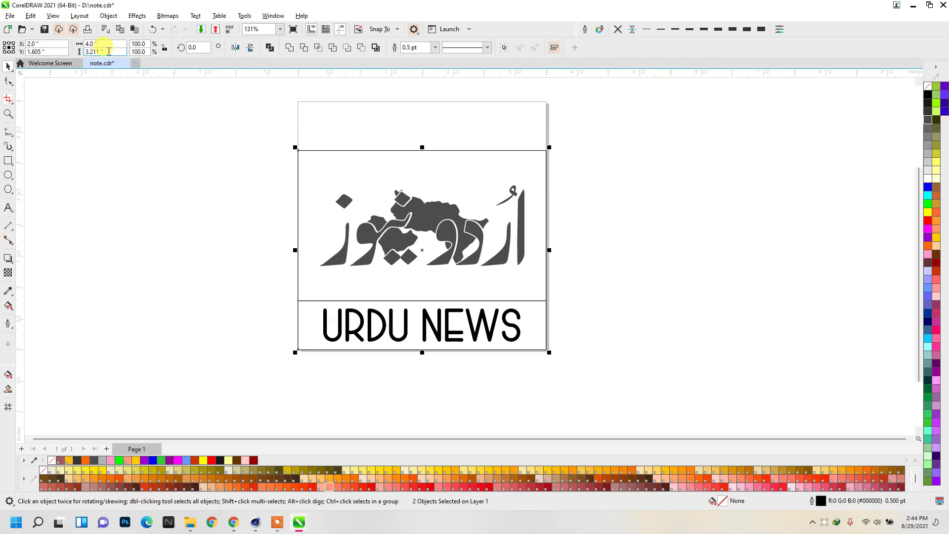
- Lower the upper frame's top edge and snap the frame onto the URDU NEWS box
left_click(121, 166)
left_click(421, 150)
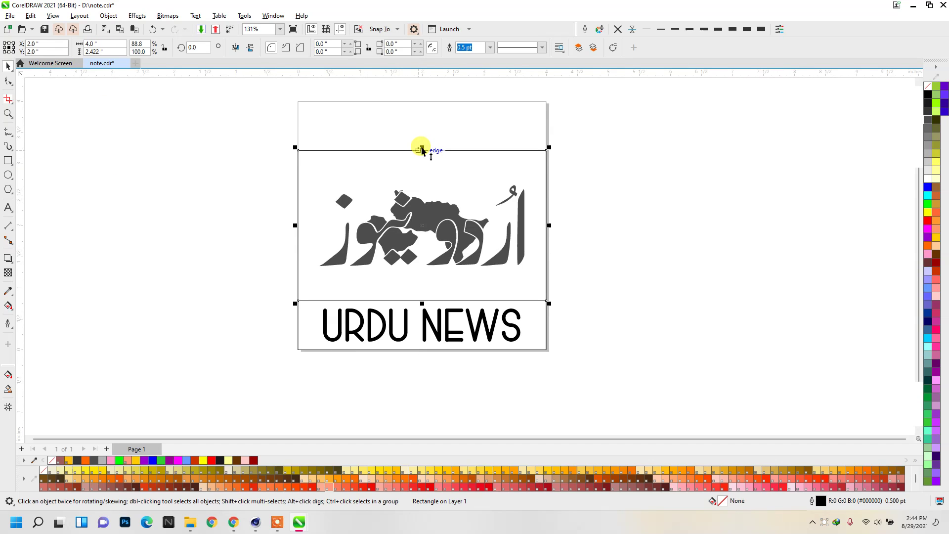
left_click_drag(422, 150, 422, 160)
left_click_drag(218, 134, 565, 272)
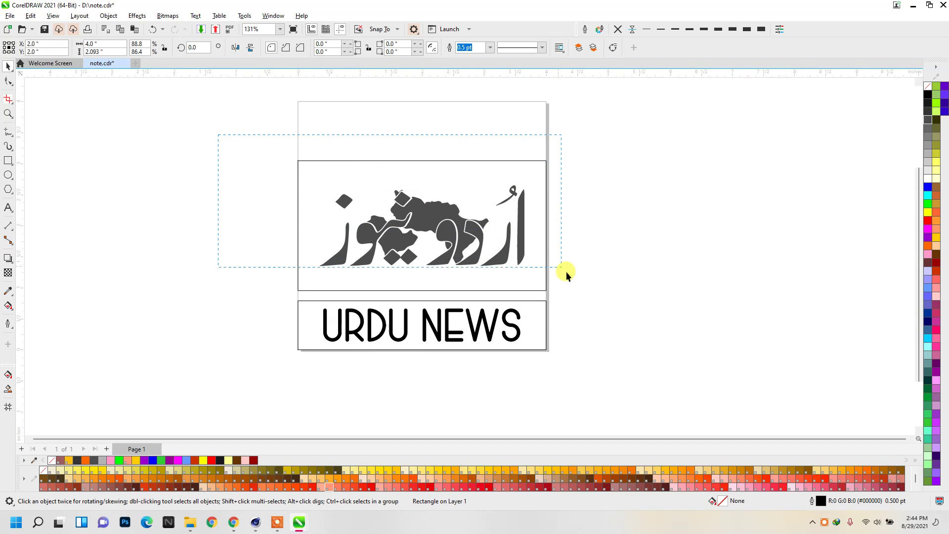
left_click(571, 360)
scroll(462, 287, "up", 2)
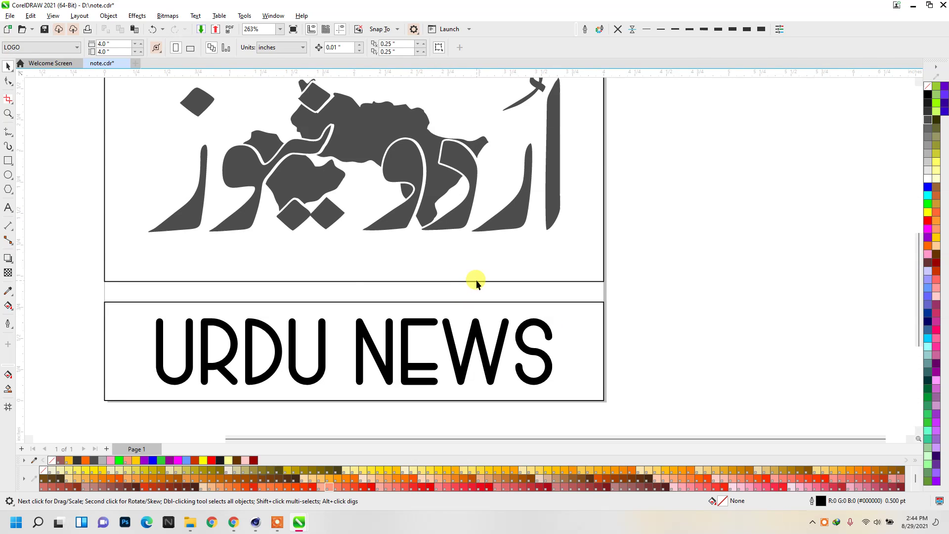
left_click_drag(476, 281, 476, 297)
left_click_drag(477, 306, 477, 303)
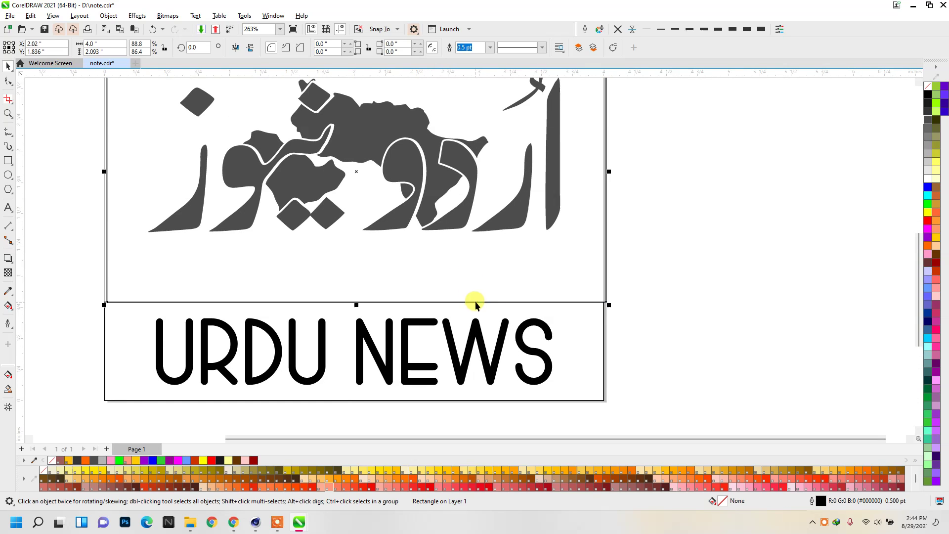
- Round the upper frame's corners to 0.212 inches with the Shape tool
left_click(136, 343, "shift")
left_click(652, 257)
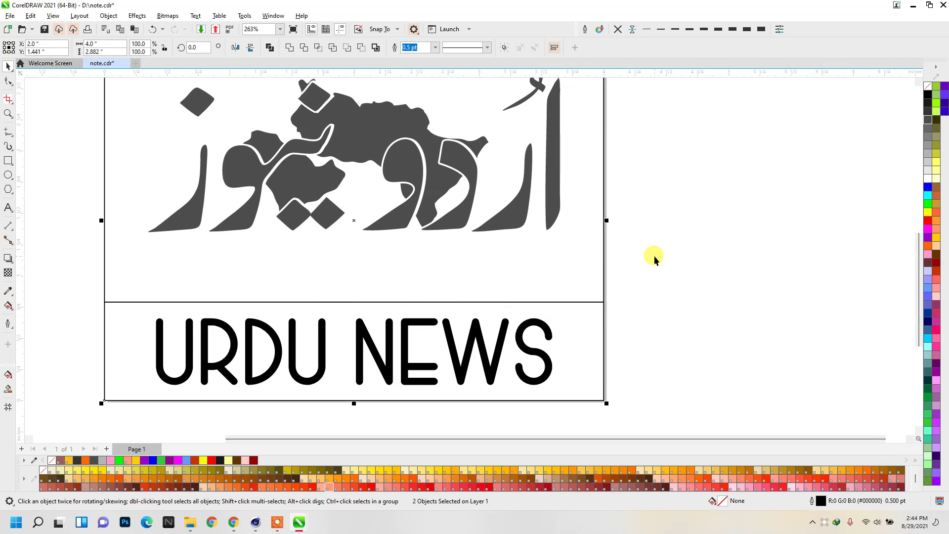
scroll(437, 306, "down", 2)
left_click_drag(181, 111, 540, 360)
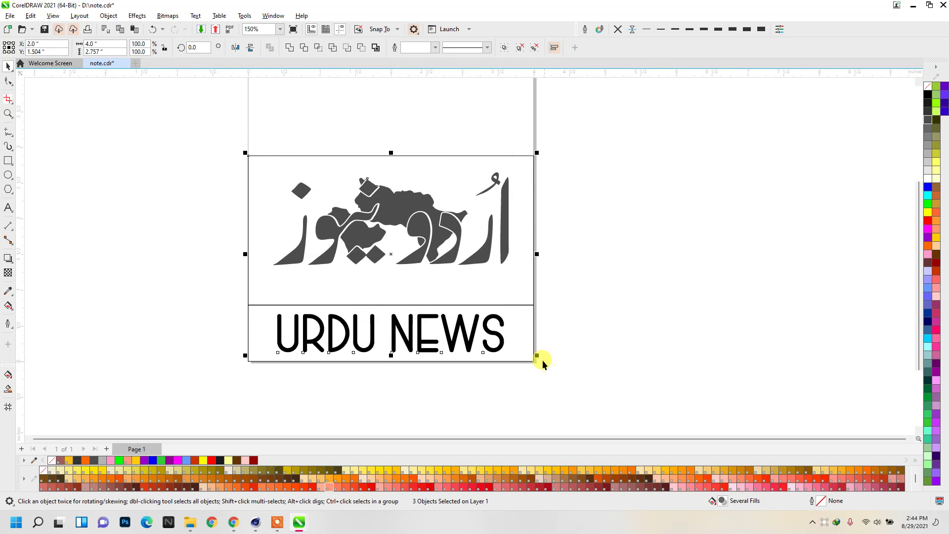
left_click(119, 164)
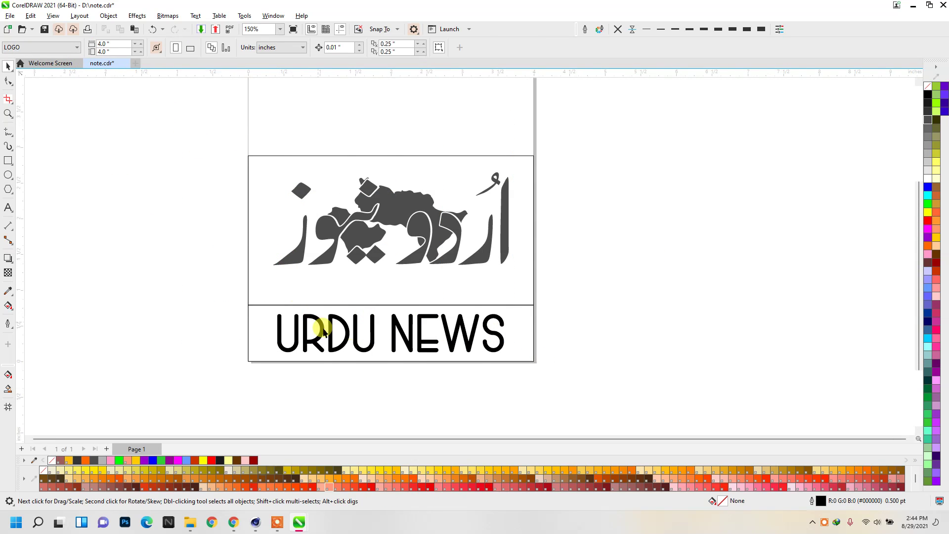
scroll(383, 354, "up", 2)
left_click(258, 278)
scroll(262, 279, "down", 2)
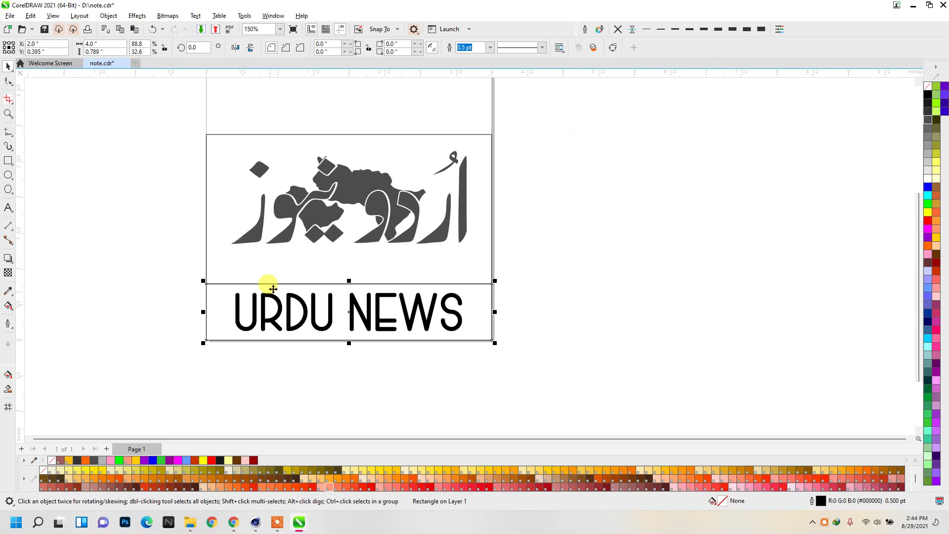
left_click(8, 81)
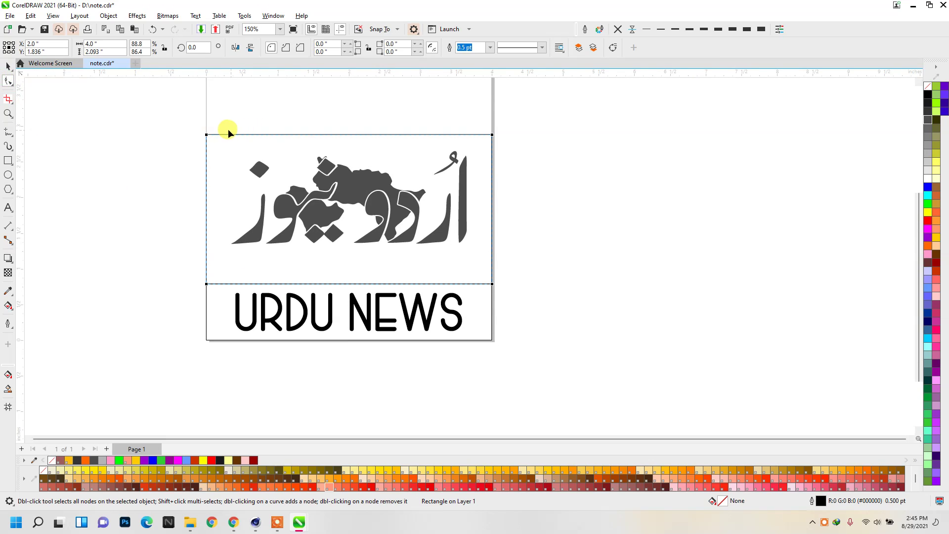
left_click_drag(207, 135, 219, 130)
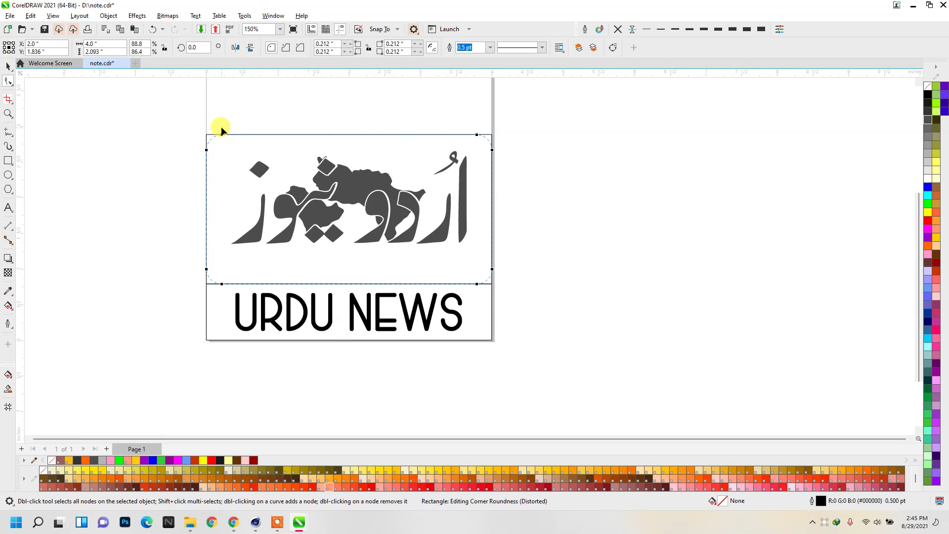
left_click(9, 66)
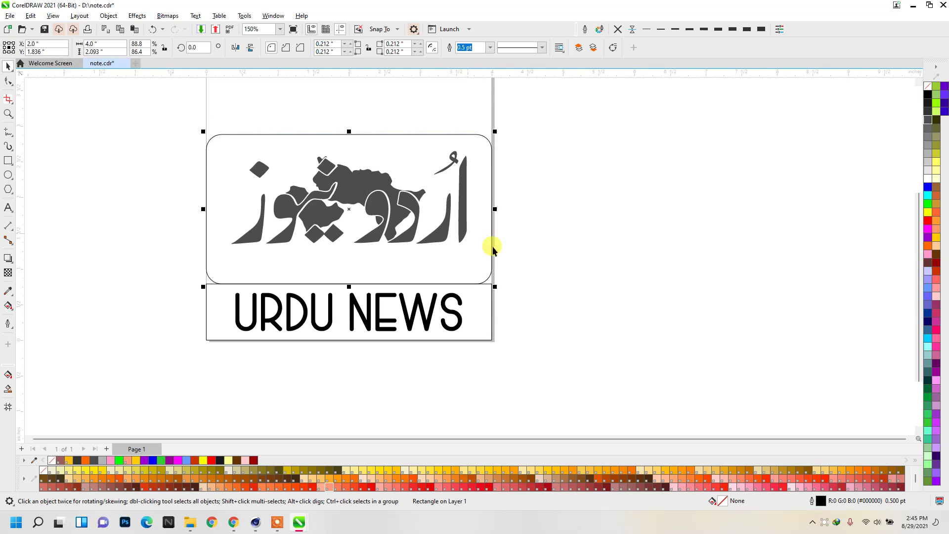
left_click(8, 258)
- Add a two-step inside contour to the rounded frame and break it apart
left_click(39, 269)
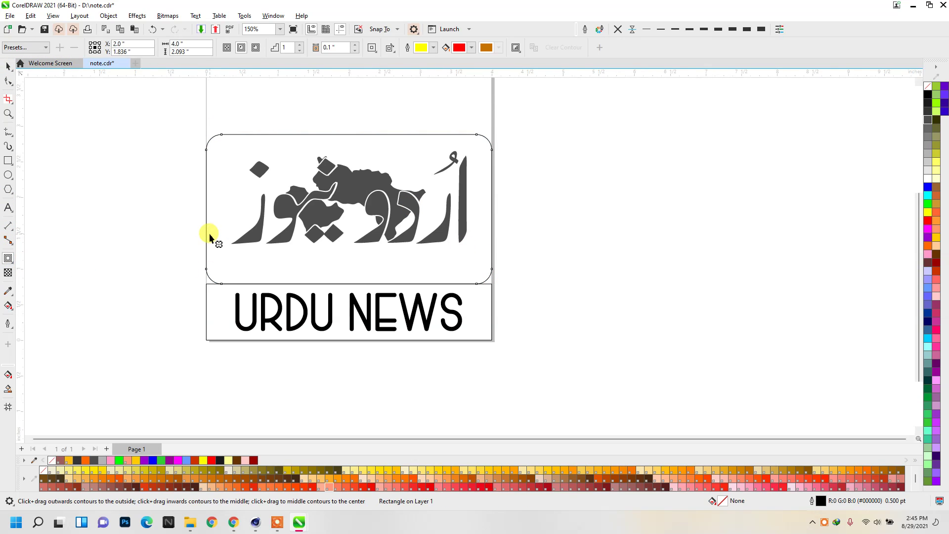
left_click_drag(210, 233, 212, 235)
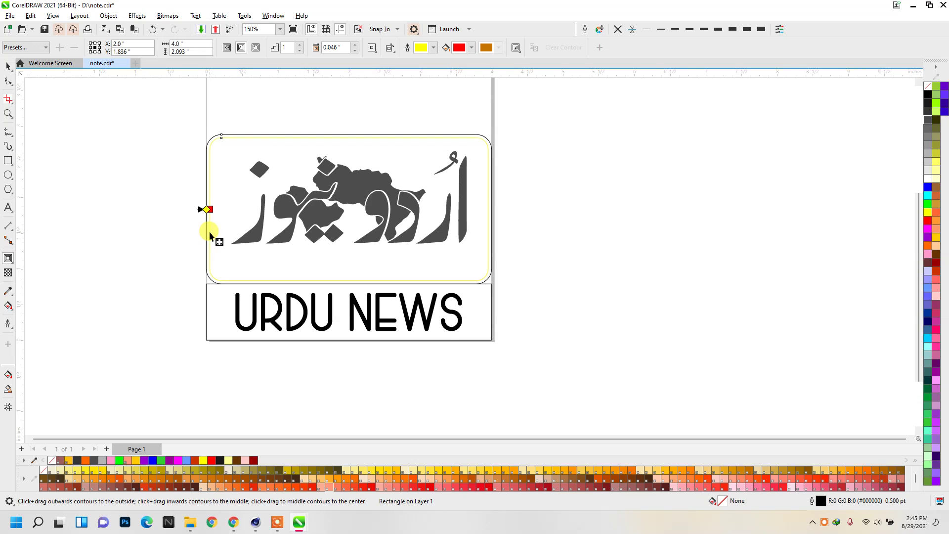
left_click(299, 44)
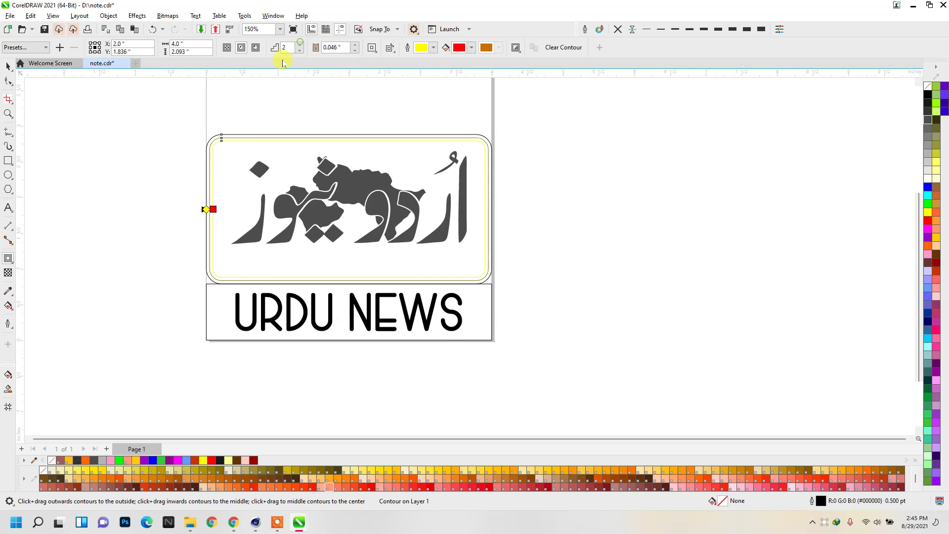
left_click(8, 67)
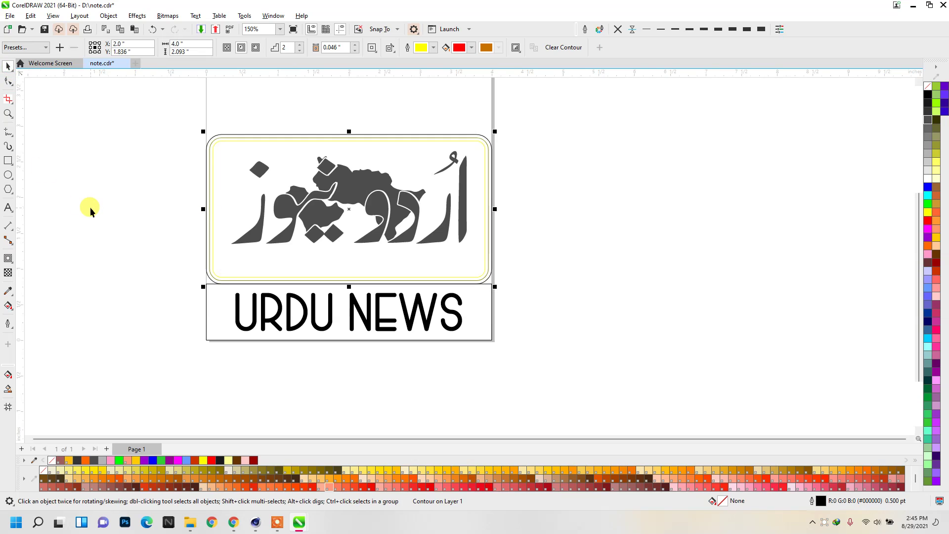
key("ctrl+k")
left_click(212, 153)
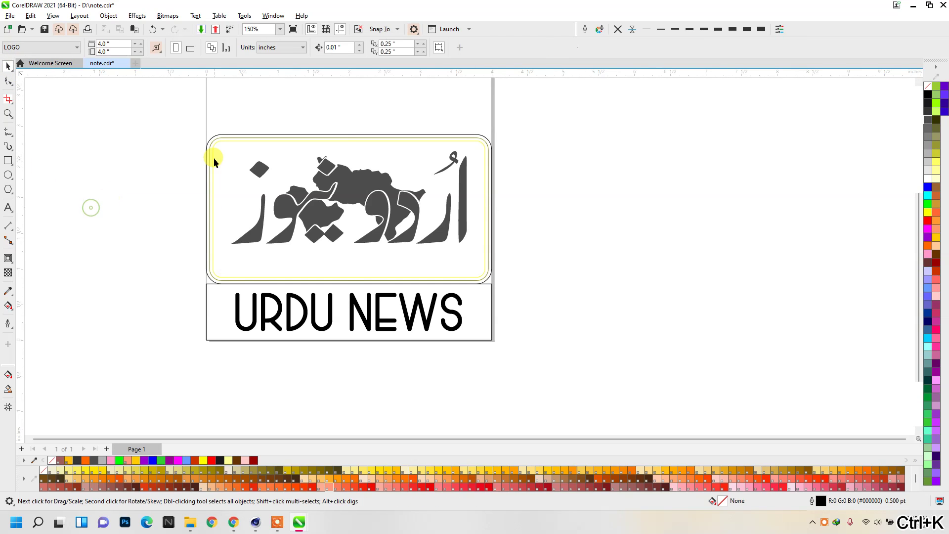
- Make the inner outlines red and fill the innermost rectangle solid red
right_click(929, 221)
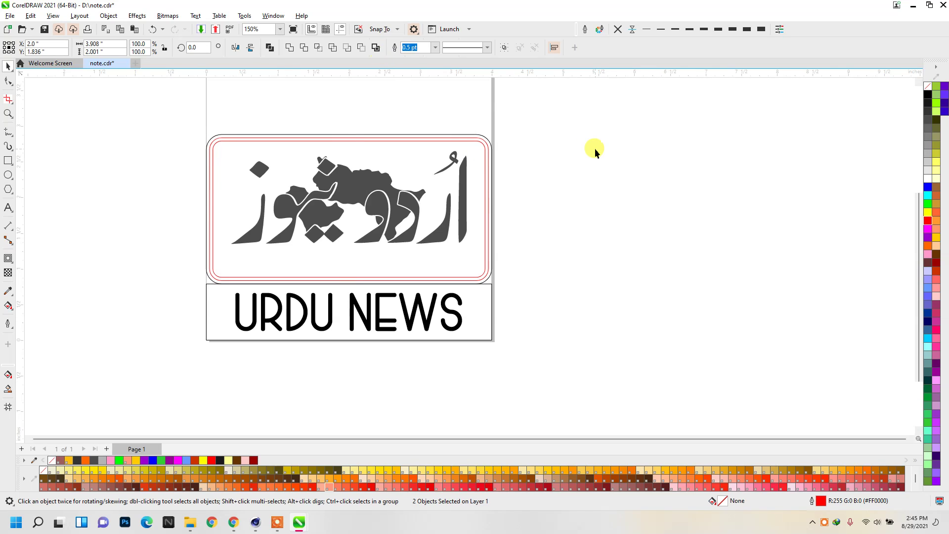
scroll(482, 128, "up", 2)
left_click(461, 167, "ctrl")
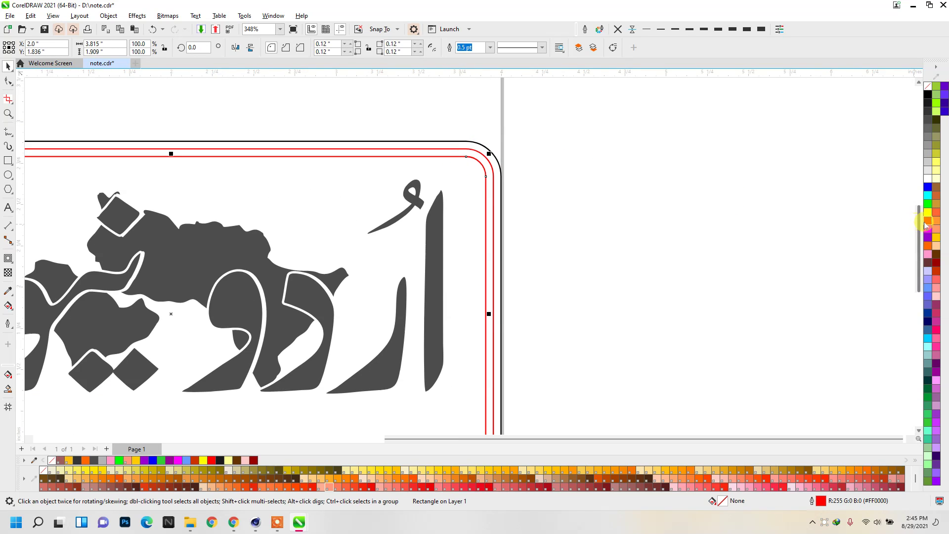
left_click(928, 220)
left_click(646, 169)
scroll(536, 137, "down", 2)
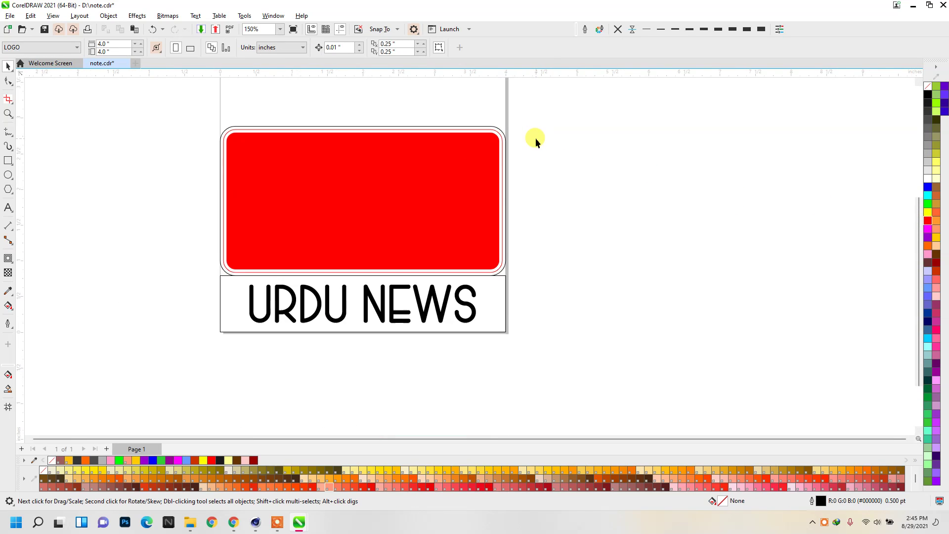
- Delete the red filled rectangle and reselect the rounded frame
left_click(493, 157)
left_click_drag(484, 188, 829, 203)
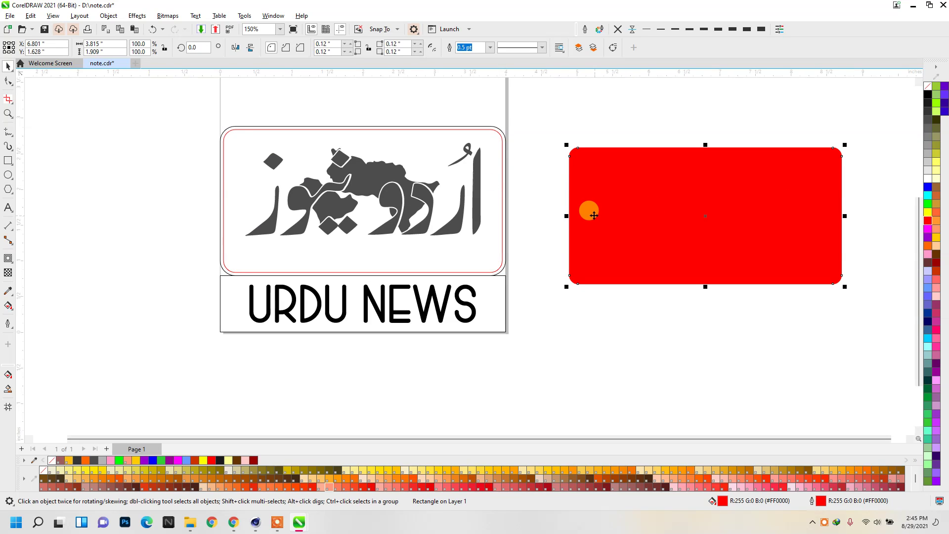
key("Delete")
left_click(493, 141)
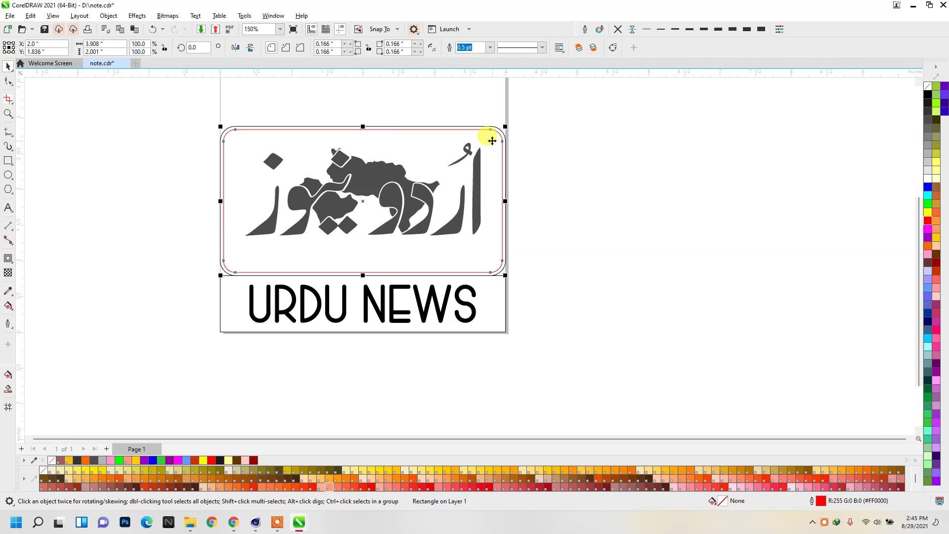
scroll(455, 264, "up", 2)
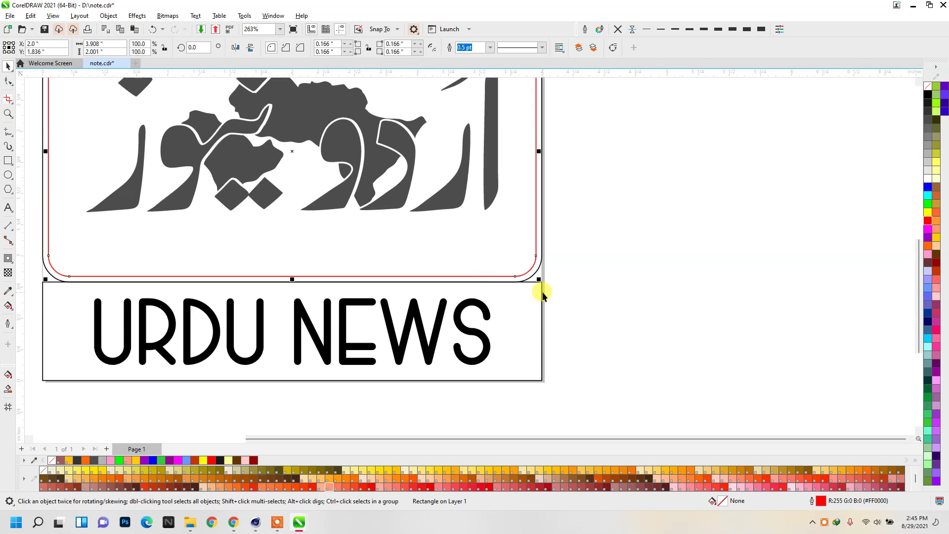
- Add a one-step inside contour to the frame and break it into separate shapes
left_click(8, 258)
left_click_drag(96, 277, 66, 265)
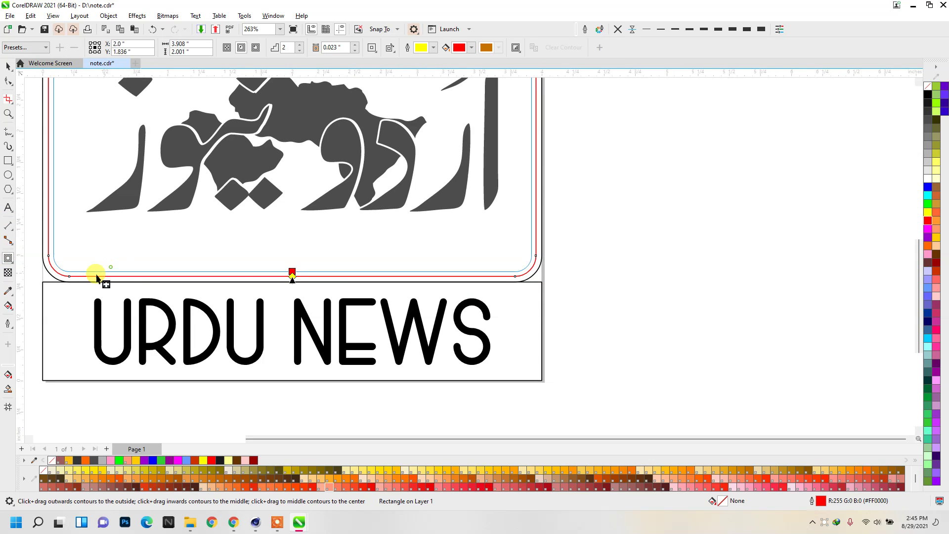
left_click(7, 66)
scroll(530, 233, "up", 1)
scroll(547, 243, "up", 2)
scroll(586, 213, "up", 2)
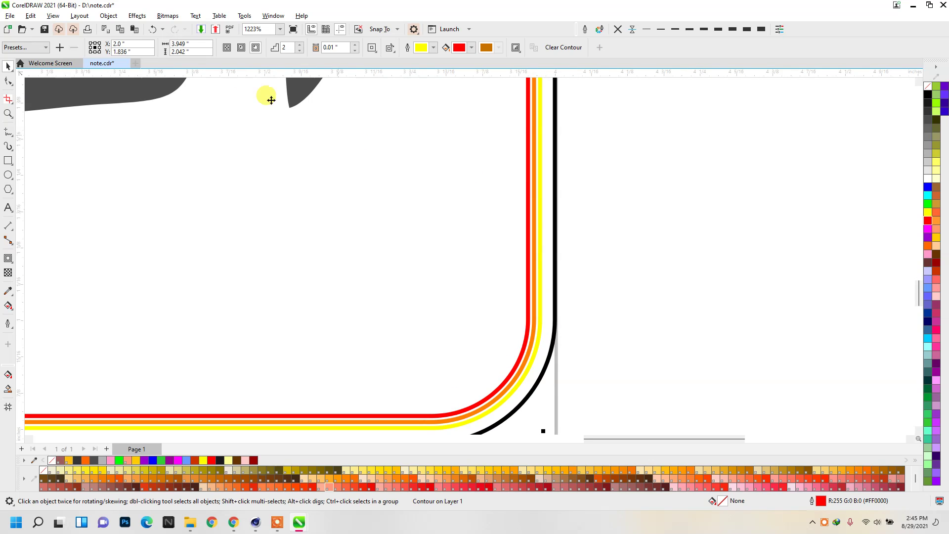
left_click(299, 52)
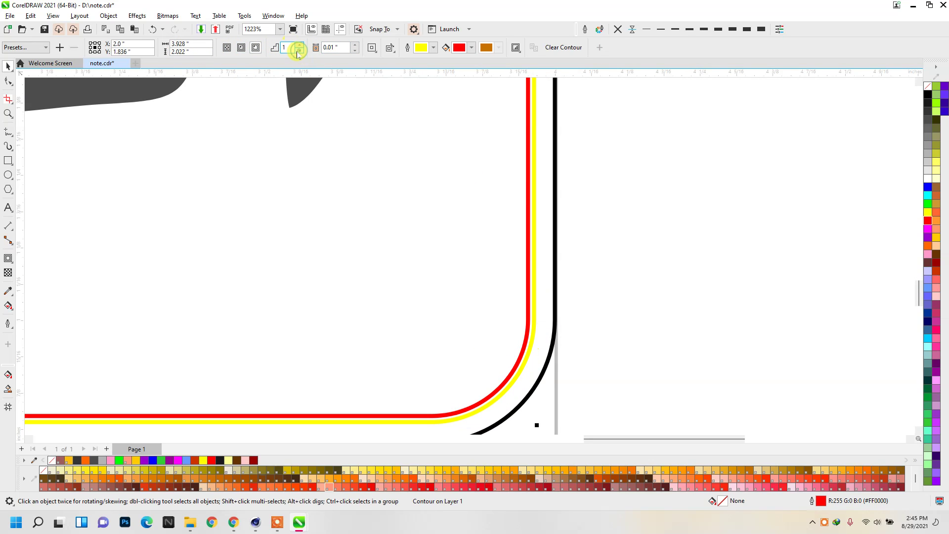
scroll(509, 214, "down", 3)
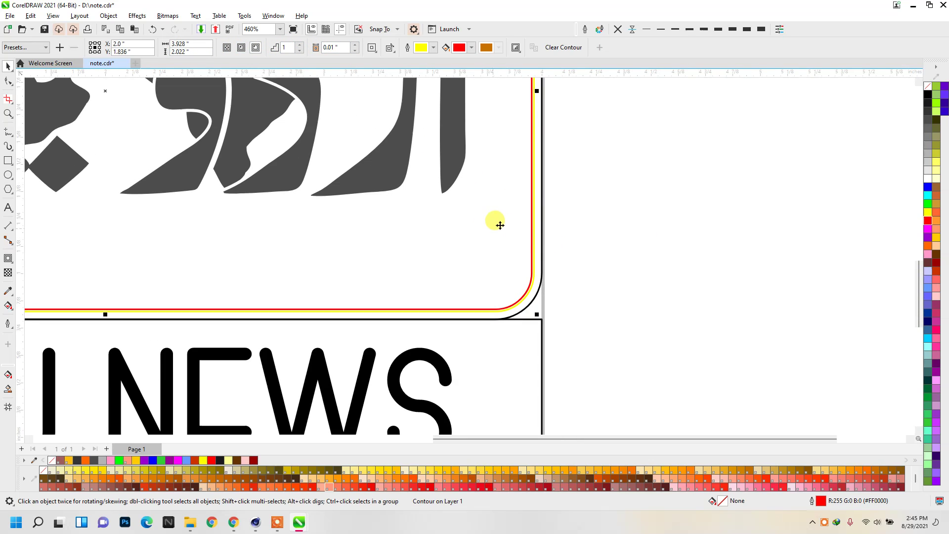
key("ctrl+k")
- Test-move the red outline rectangle, then undo it back to its original spot
left_click(539, 193)
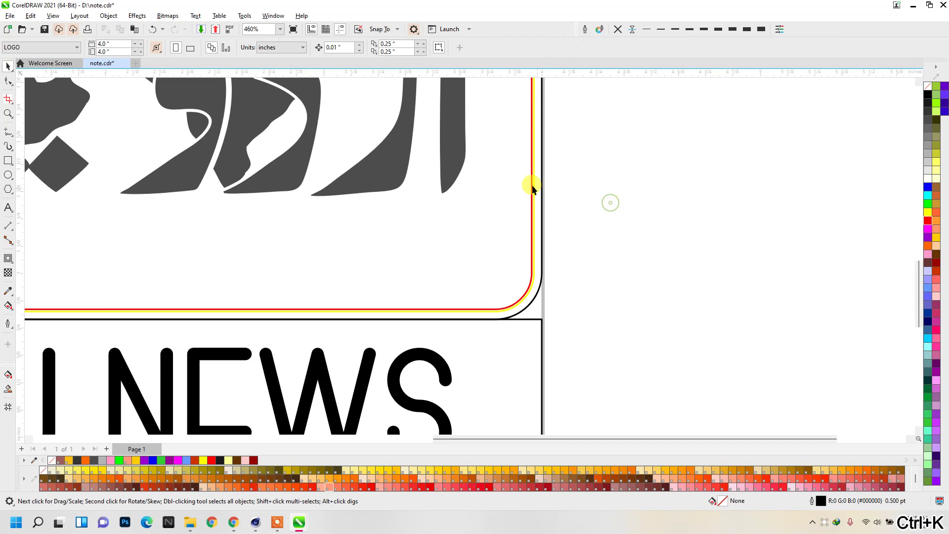
left_click_drag(540, 194, 551, 229)
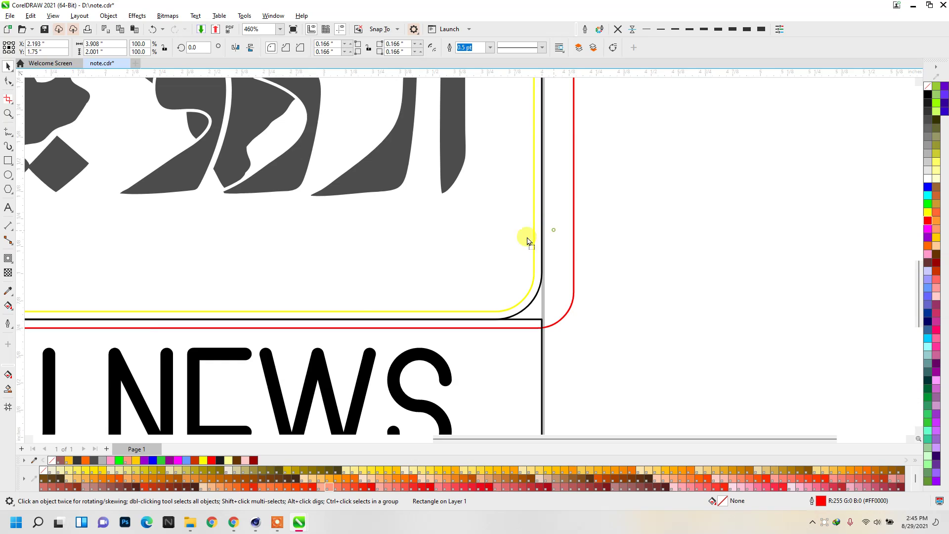
left_click_drag(574, 229, 385, 213)
key("ctrl+z")
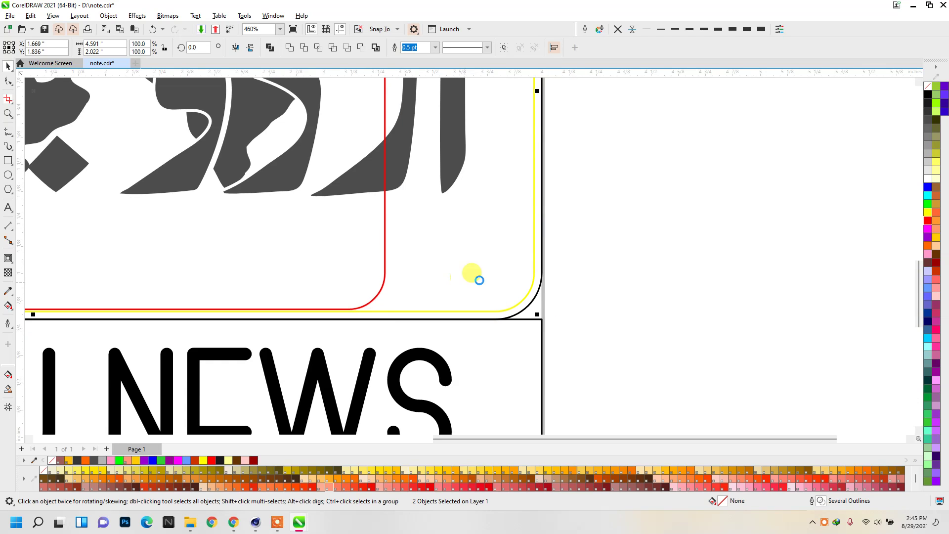
key("ctrl+z")
scroll(562, 295, "down", 2)
scroll(513, 221, "down", 1)
scroll(493, 153, "up", 4)
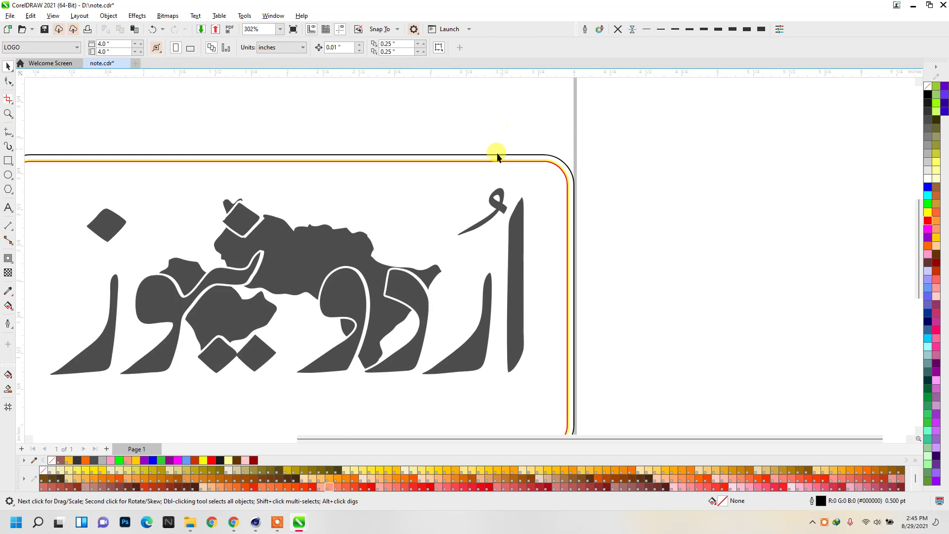
scroll(494, 156, "up", 2)
left_click(489, 170)
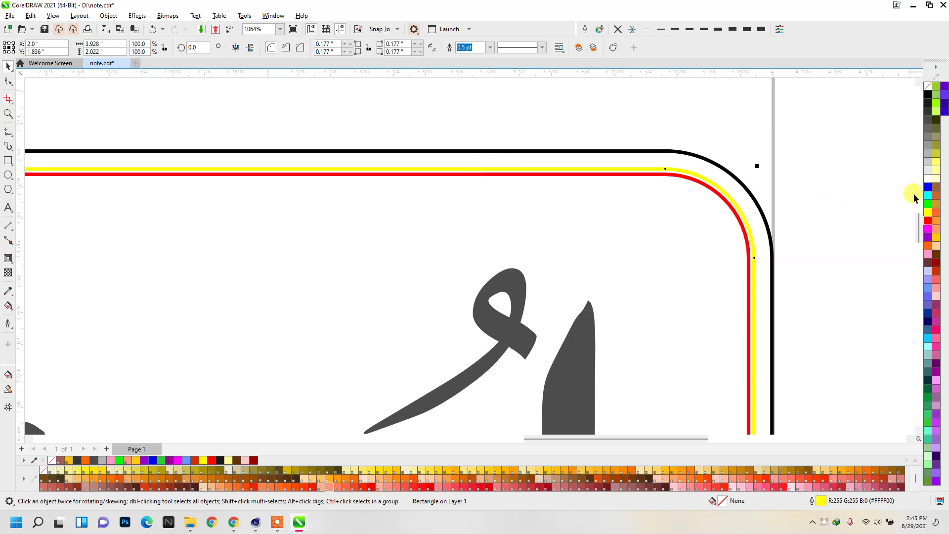
- Fill the rectangle orange and send it behind the Urdu logo
left_click(936, 194)
scroll(593, 131, "down", 2)
scroll(643, 149, "down", 3)
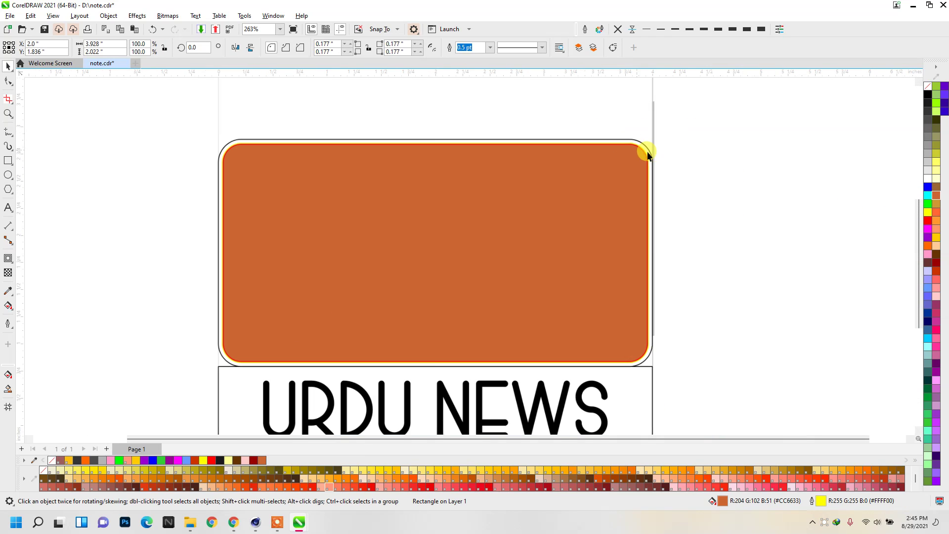
key("shift+Page_Down")
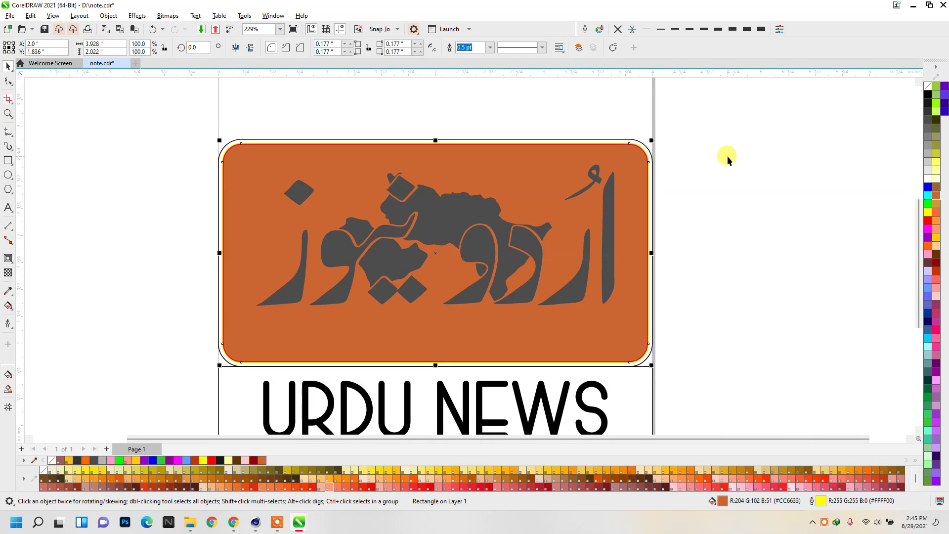
- Recolour the rectangle yellow and bring the Urdu script group in front of it
left_click(728, 156)
left_click(635, 172)
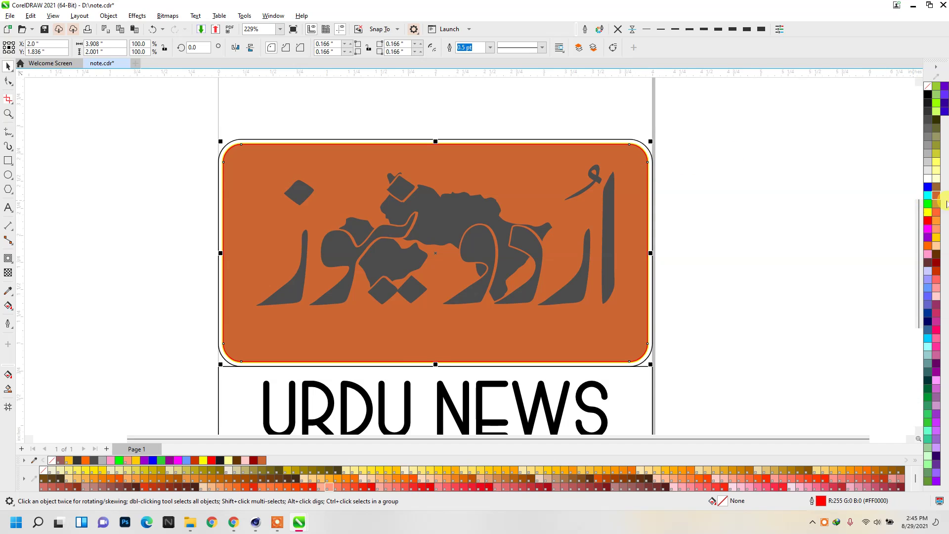
left_click(929, 204)
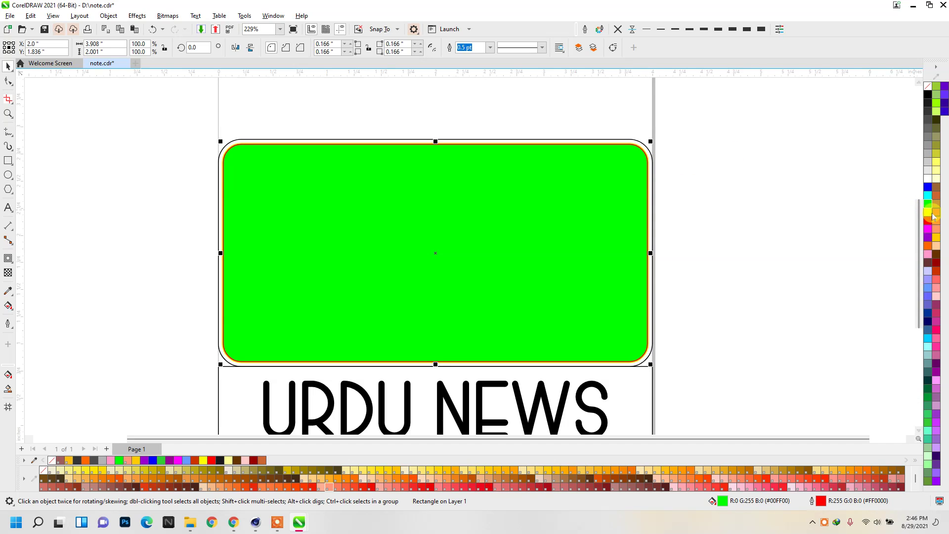
left_click(928, 212)
left_click(803, 193)
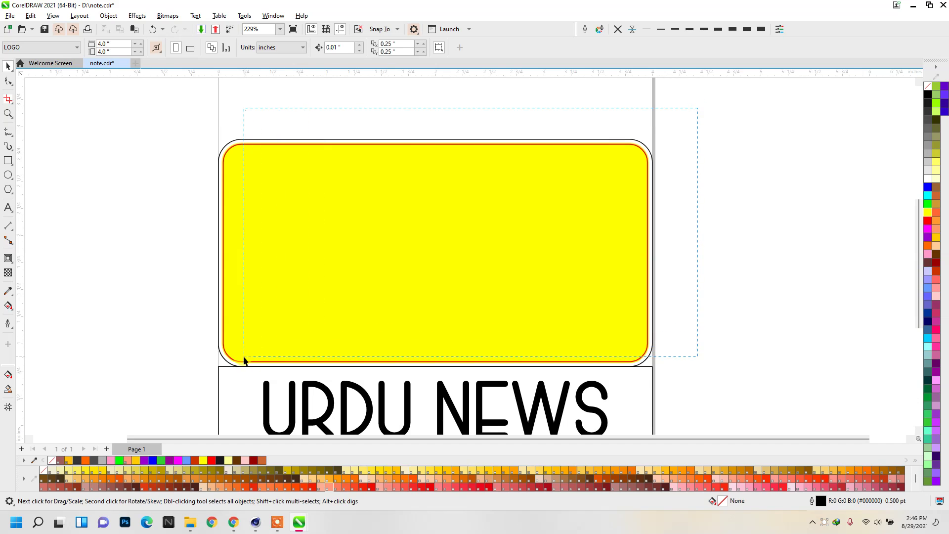
left_click_drag(244, 359, 230, 391)
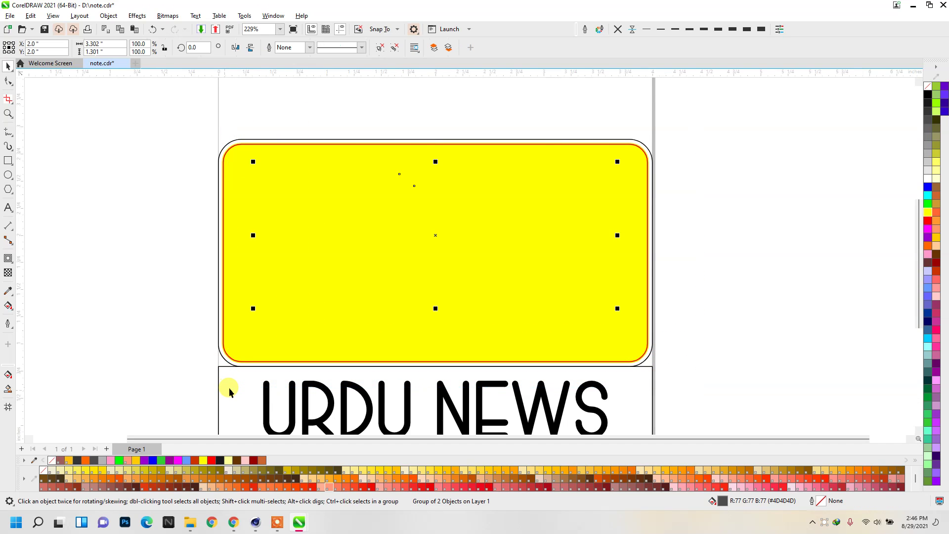
key("shift+Page_Up")
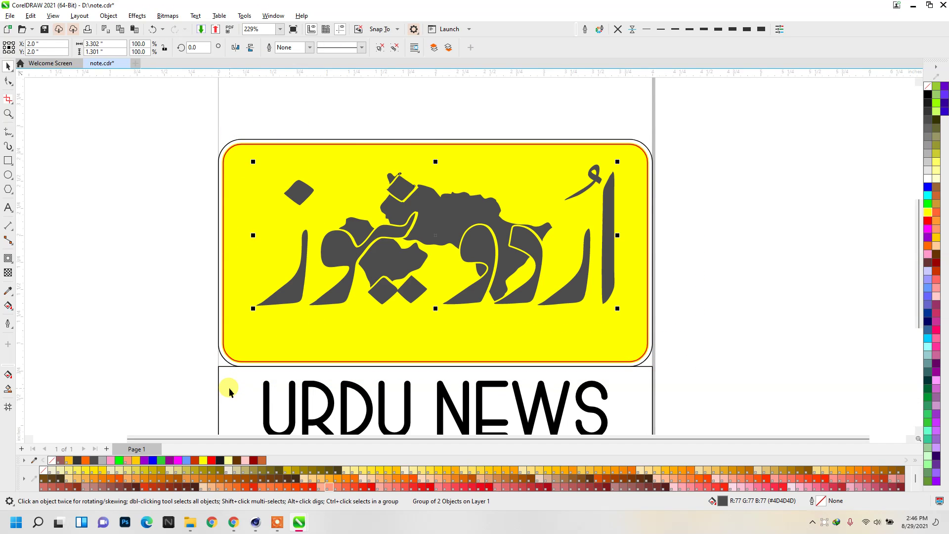
- Combine the yellow rectangle and red border shape with a Shaping operation
left_click(711, 210)
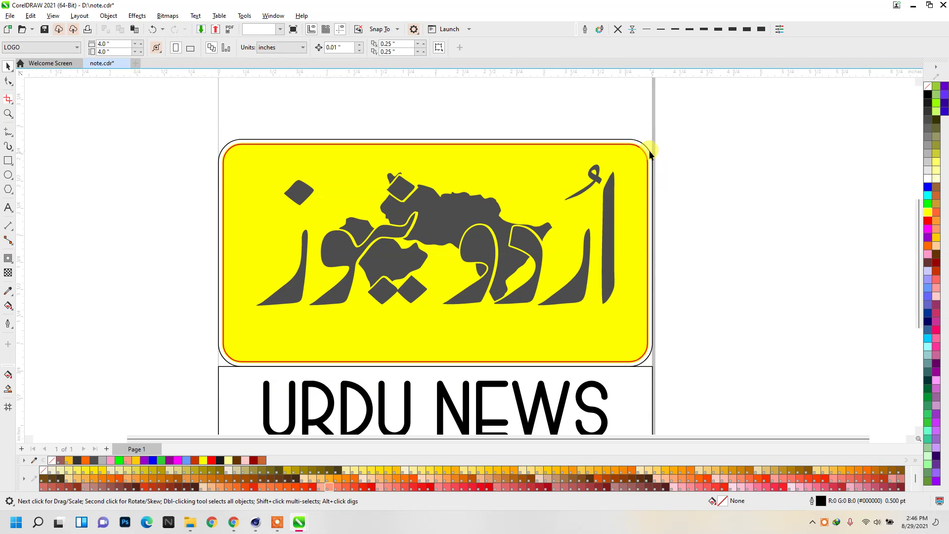
left_click(649, 152)
scroll(622, 153, "up", 2)
scroll(622, 153, "up", 3)
scroll(622, 153, "up", 3)
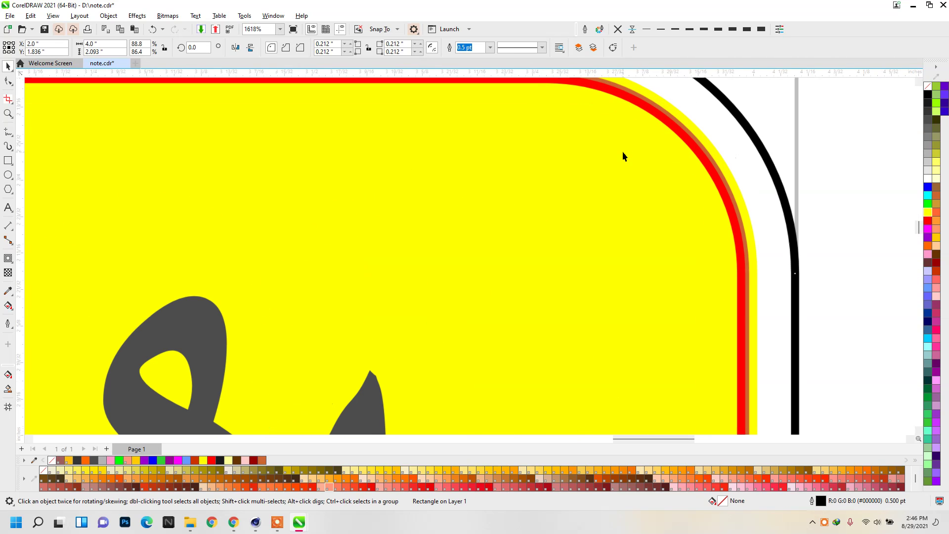
left_click(639, 144, "shift")
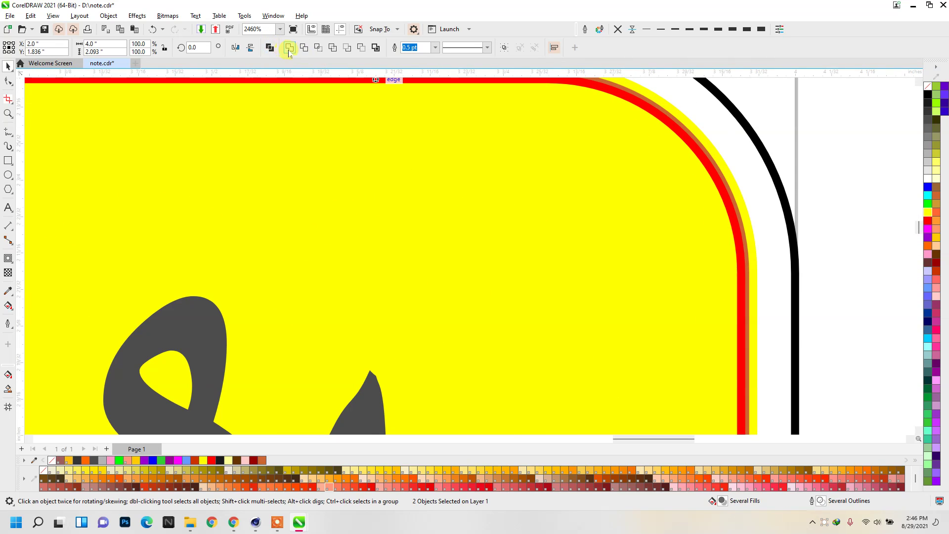
left_click(272, 48)
- Centre the yellow ring on the orange rectangle
scroll(595, 153, "down", 2)
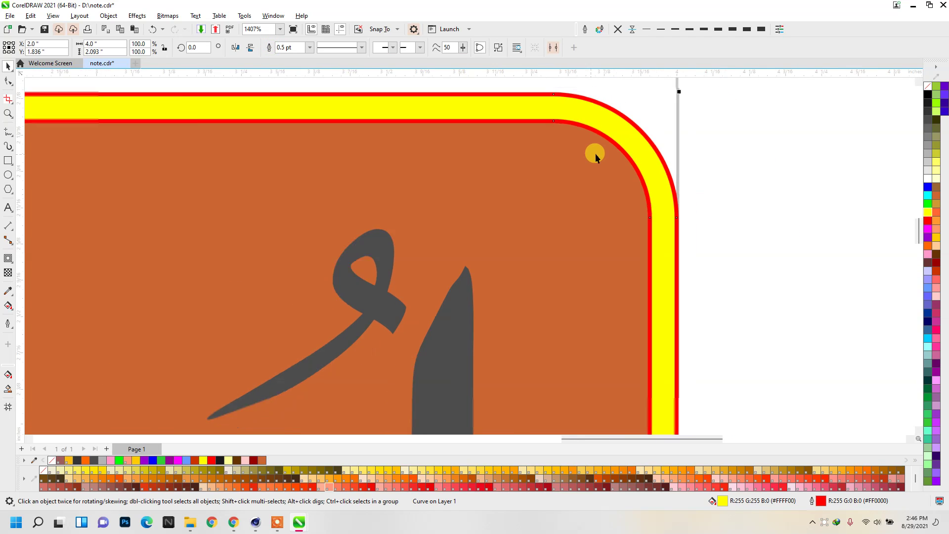
scroll(746, 103, "down", 1)
scroll(591, 122, "down", 2)
scroll(588, 119, "down", 2)
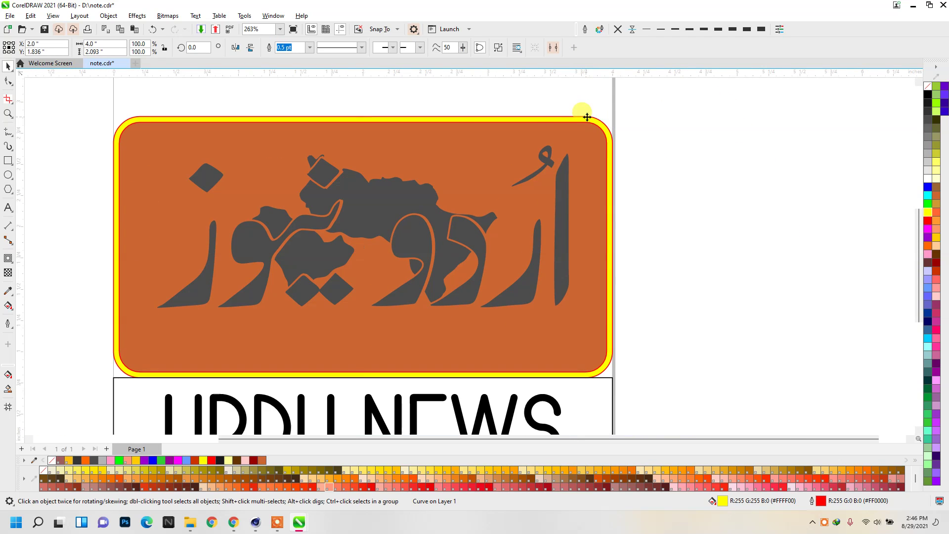
left_click_drag(585, 117, 486, 144)
left_click(570, 129, "shift")
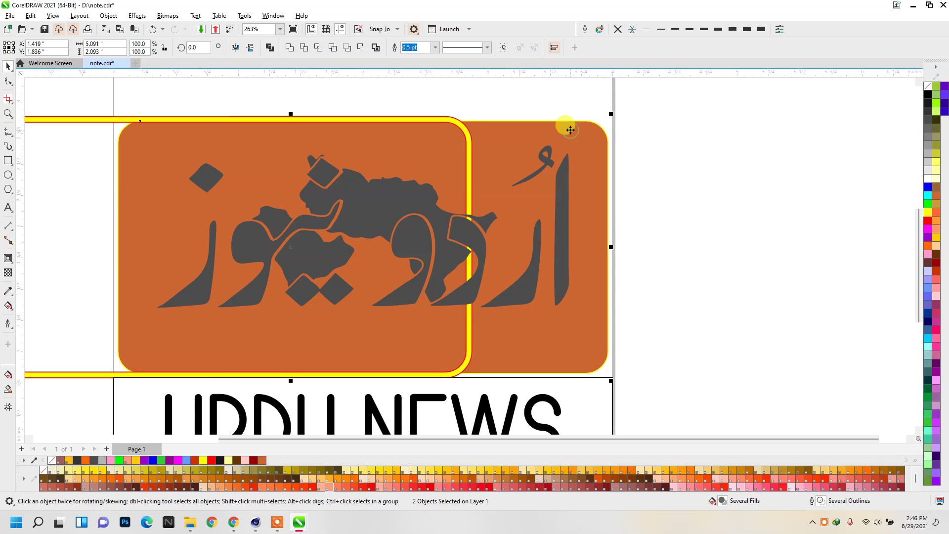
key("c")
scroll(673, 125, "down", 1)
scroll(674, 126, "down", 1)
key("Escape")
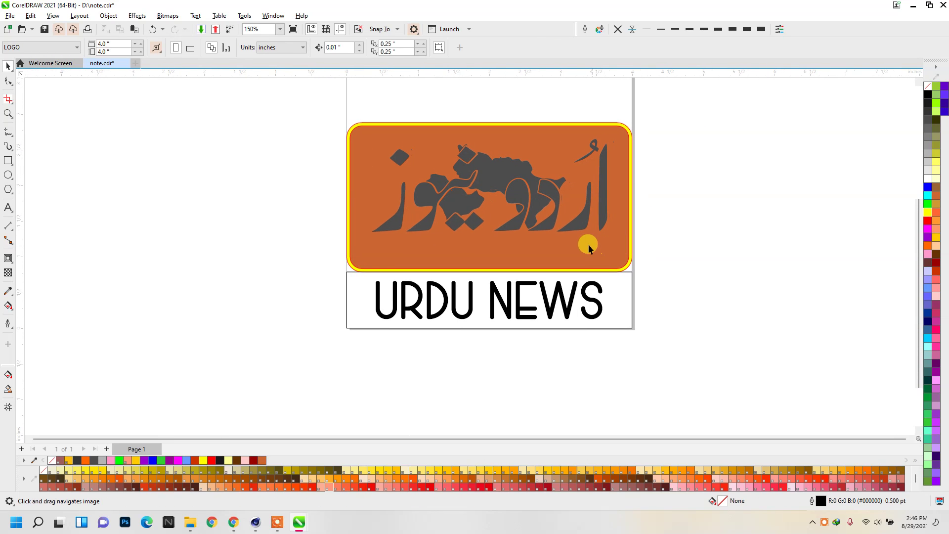
- Centre the orange panel within the yellow outline and turn the Urdu script white
left_click_drag(613, 250, 438, 266)
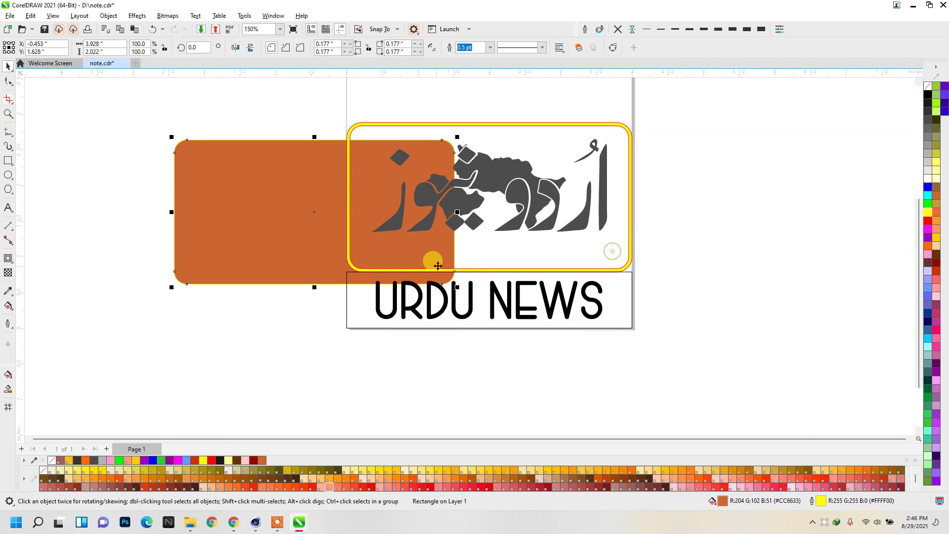
left_click(592, 269, "shift")
key("c")
key("e")
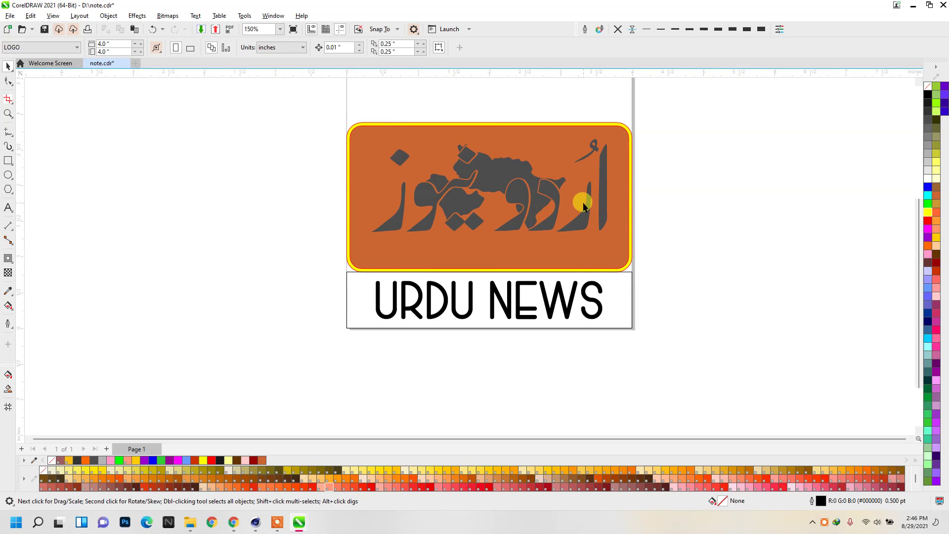
left_click(554, 192)
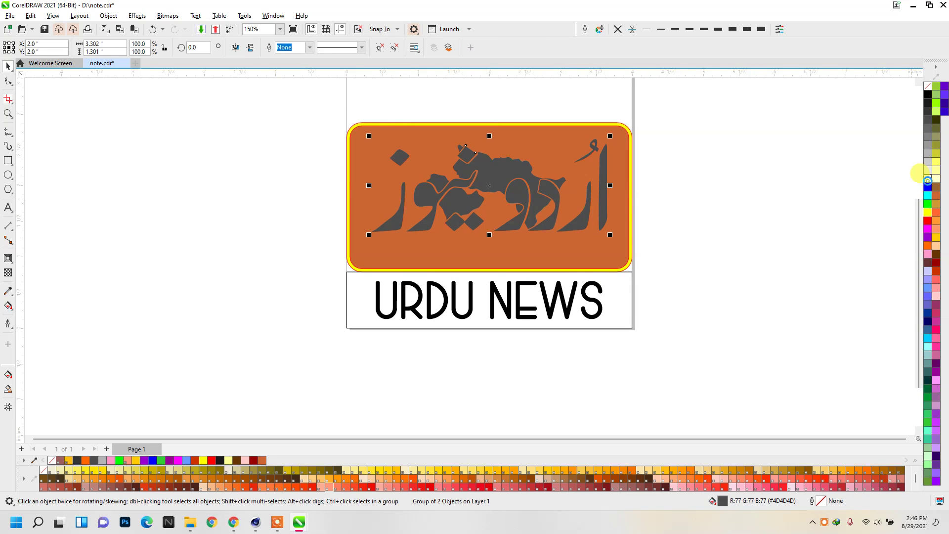
left_click(929, 179)
- Round the corners of the URDU NEWS rectangle and give it an orange outline
left_click(741, 180)
scroll(573, 301, "up", 3)
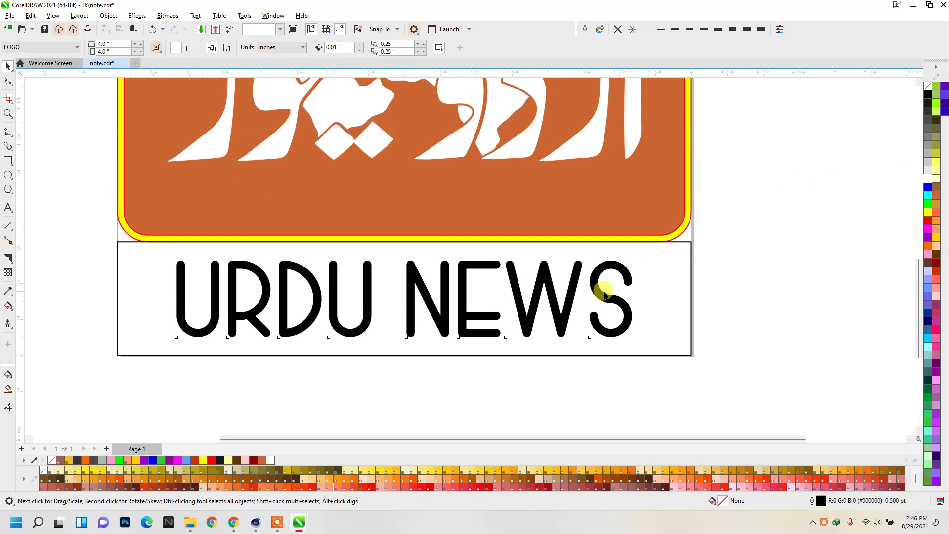
left_click(604, 295)
left_click(670, 281)
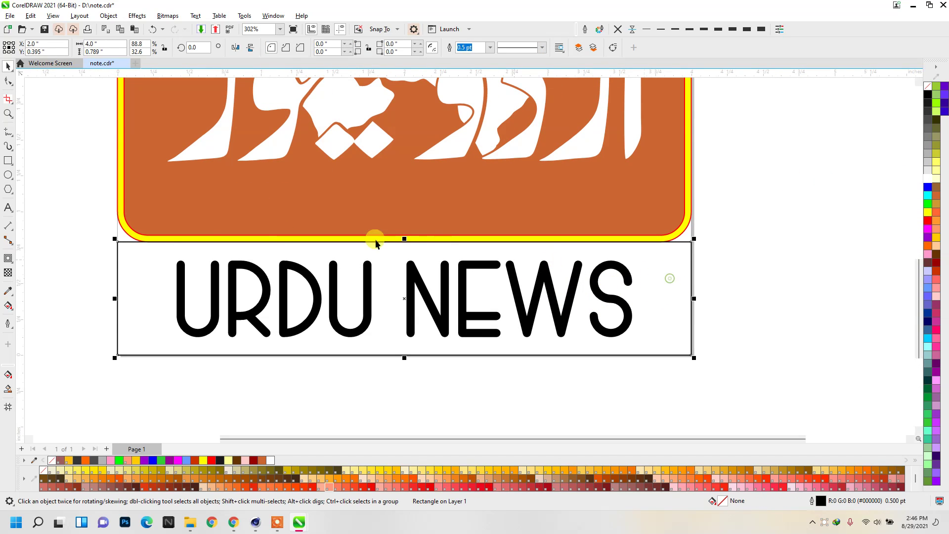
left_click(7, 98)
left_click_drag(115, 242, 142, 243)
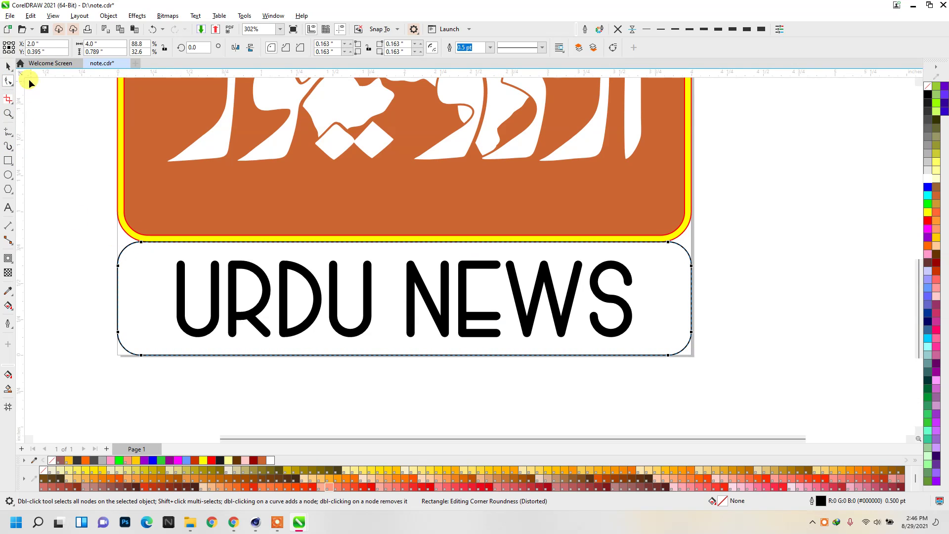
left_click(9, 68)
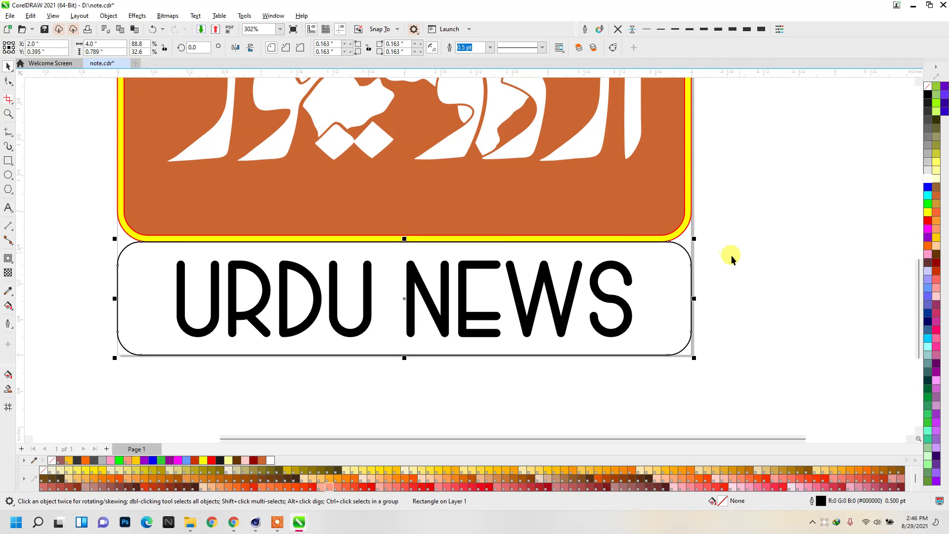
right_click(934, 198)
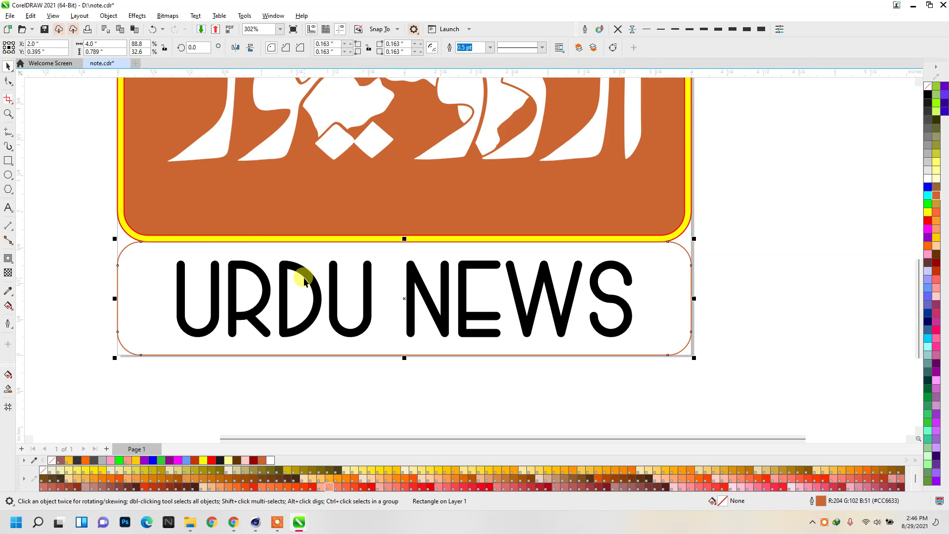
- Nudge the lower panel and URDU NEWS text down together
key("Down")
key("Down")
key("Down")
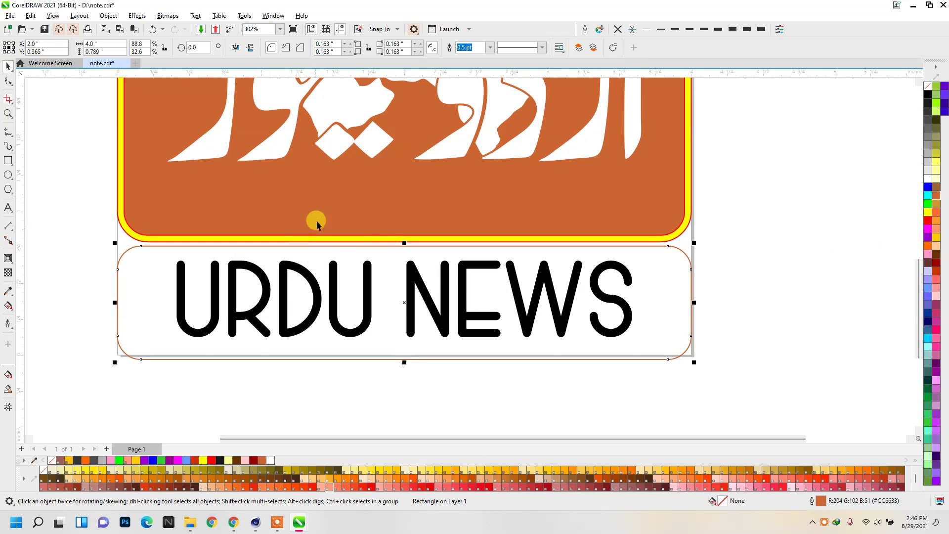
left_click(74, 223)
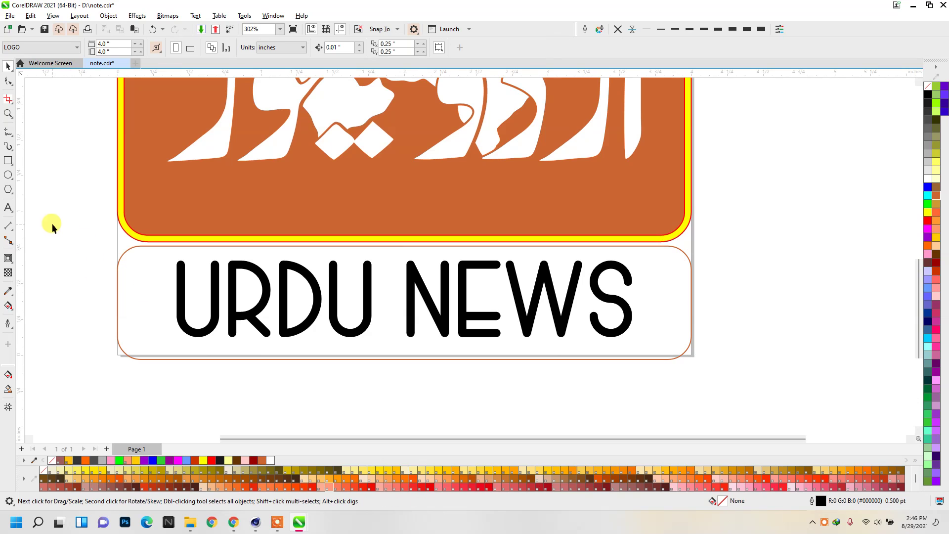
left_click_drag(52, 223, 766, 408)
key("ctrl+z")
key("ctrl+z")
key("ctrl+z")
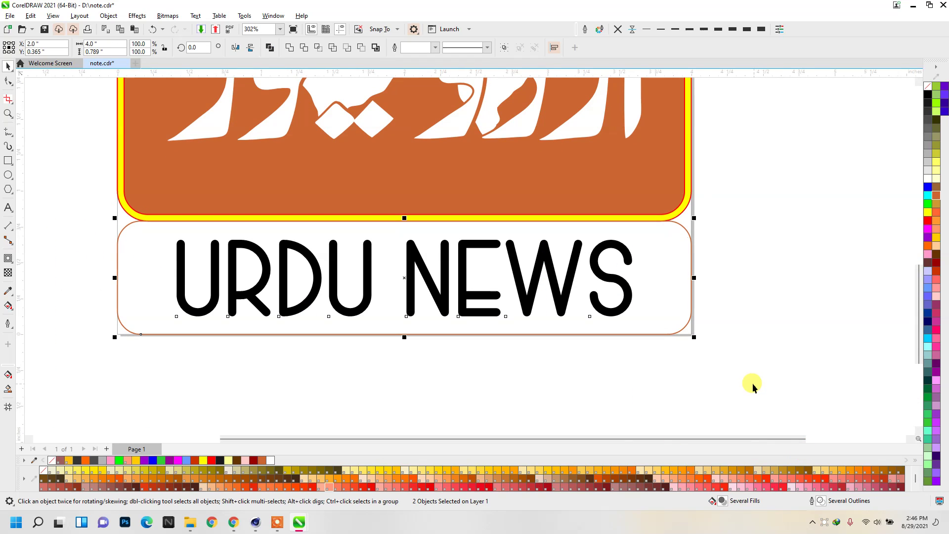
key("Down")
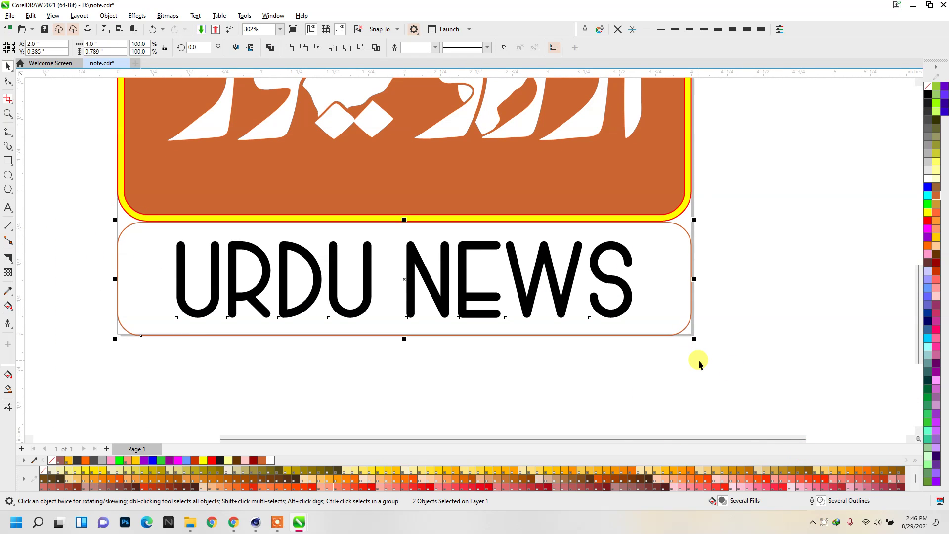
key("Down")
key("Down")
key("Down")
- Fill the lower panel orange and bring the URDU NEWS text in front of it
left_click(750, 295)
left_click(685, 275)
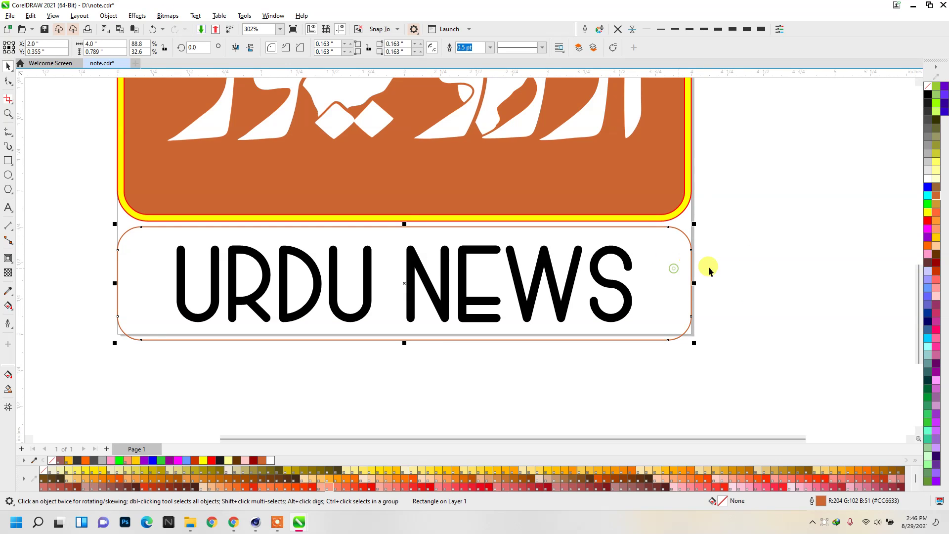
left_click(933, 196)
left_click_drag(783, 191, 295, 339)
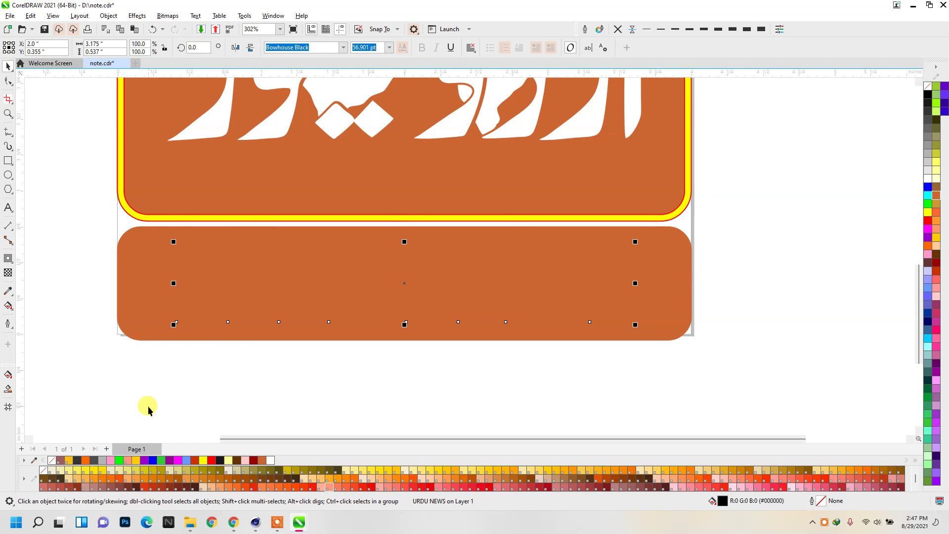
key("shift+Page_Up")
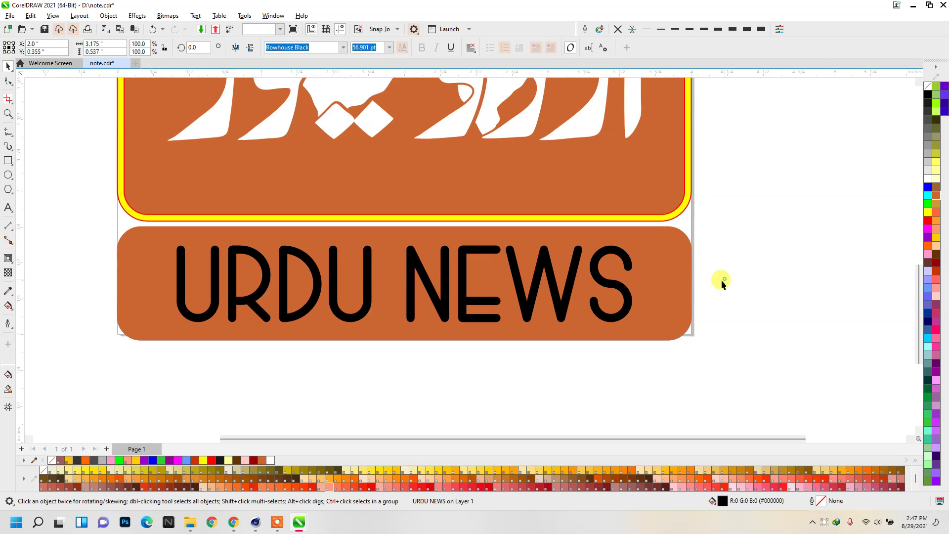
left_click(721, 278)
scroll(618, 294, "down", 2)
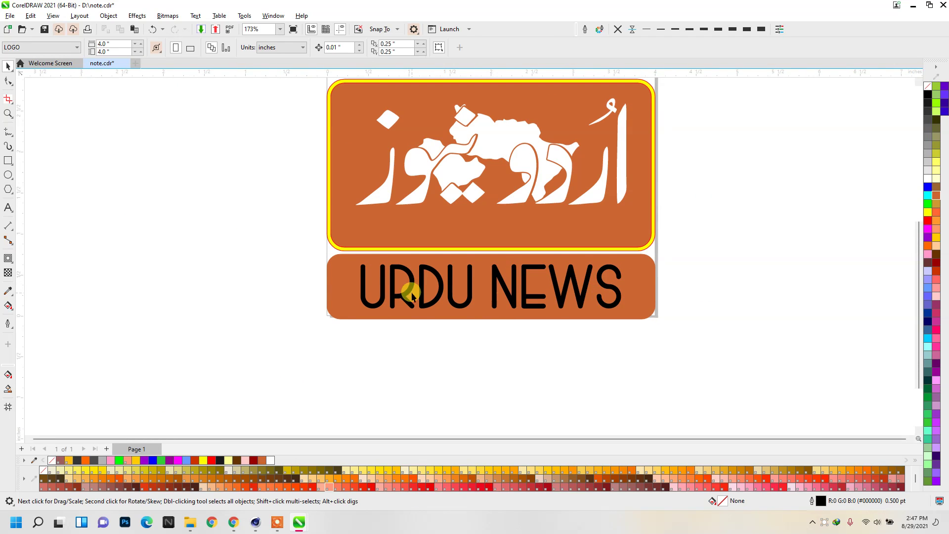
scroll(402, 297, "up", 1)
scroll(398, 297, "right", 1)
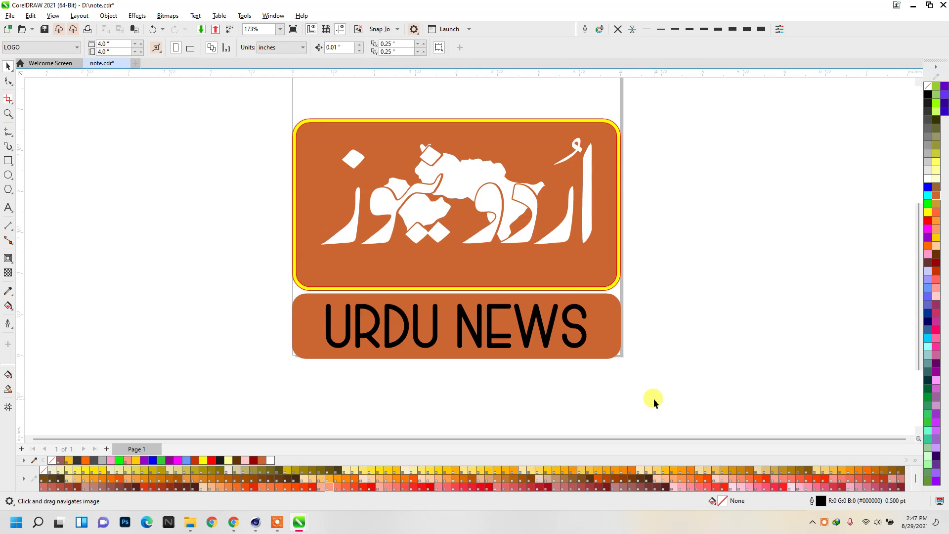
- Fill all logo objects dark grey and make the Urdu artwork and URDU NEWS text white
left_click_drag(663, 398, 188, 77)
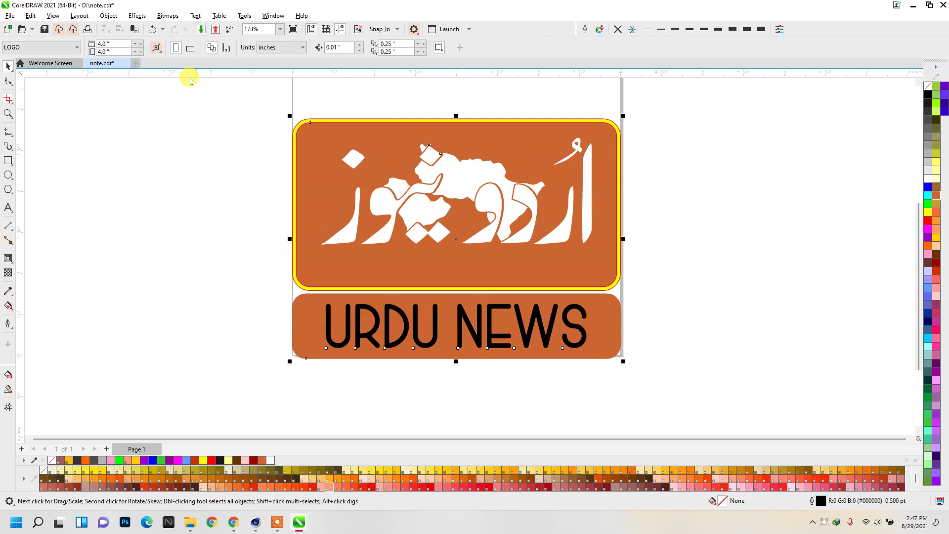
left_click(928, 110)
left_click(846, 127)
left_click_drag(700, 92, 304, 412)
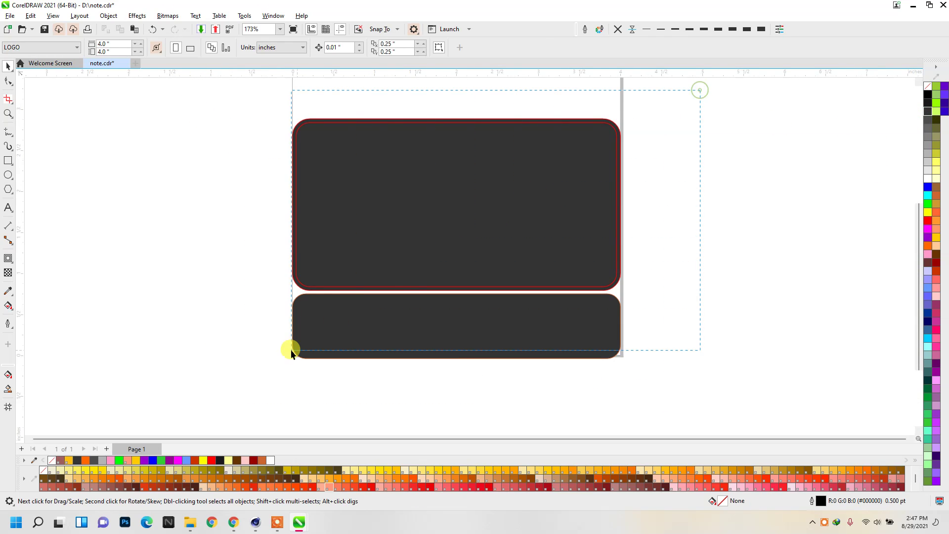
left_click(928, 178)
left_click(759, 191)
- Set URDU NEWS in Britannic Bold, centre it on the lower panel and shrink it slightly
left_click(528, 330)
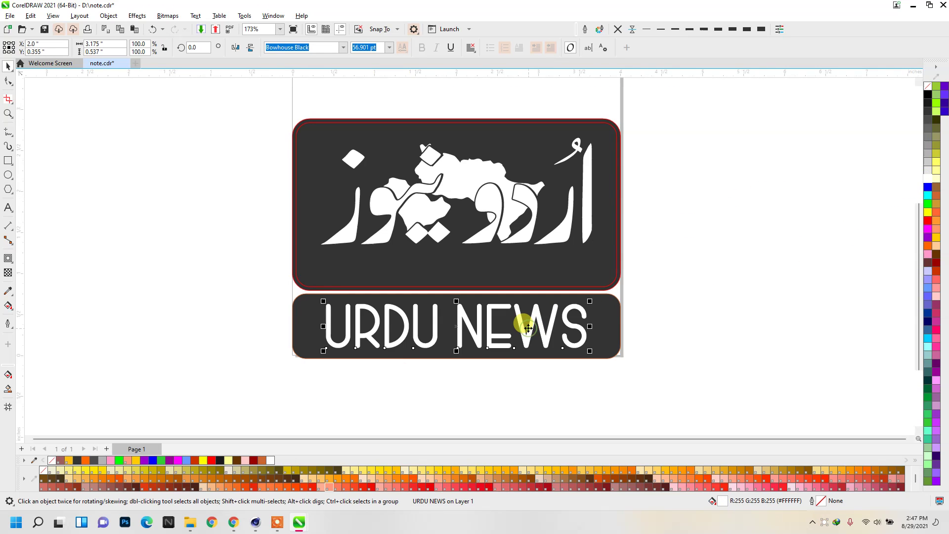
left_click(344, 49)
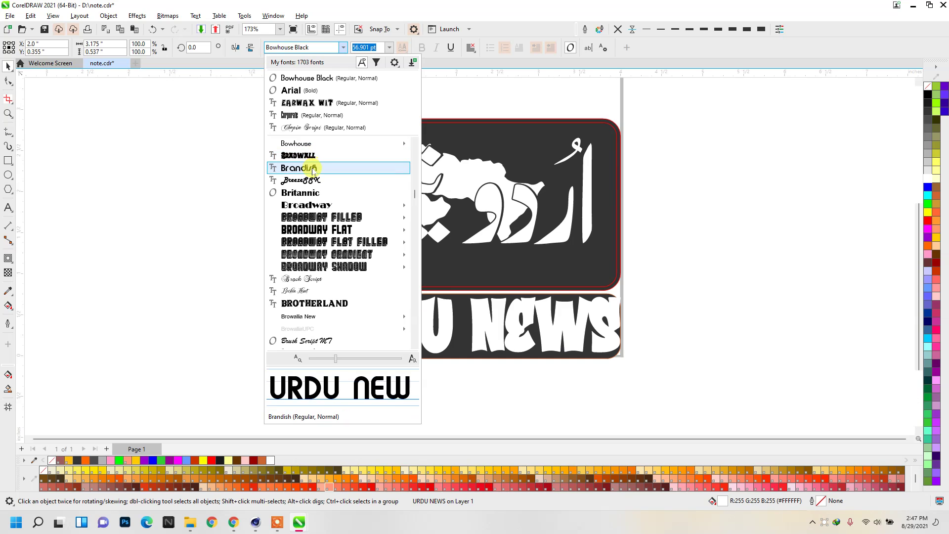
left_click(303, 195)
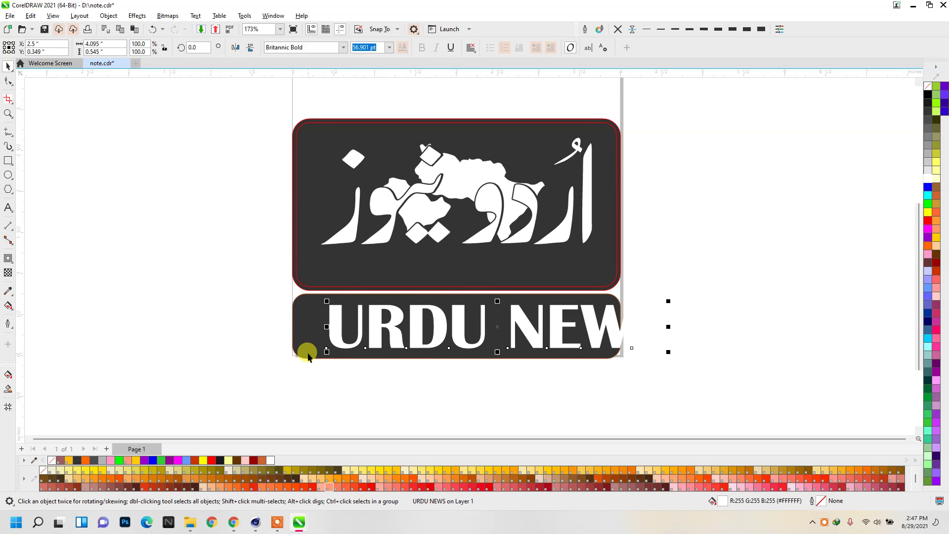
left_click(306, 351, "shift")
key("e")
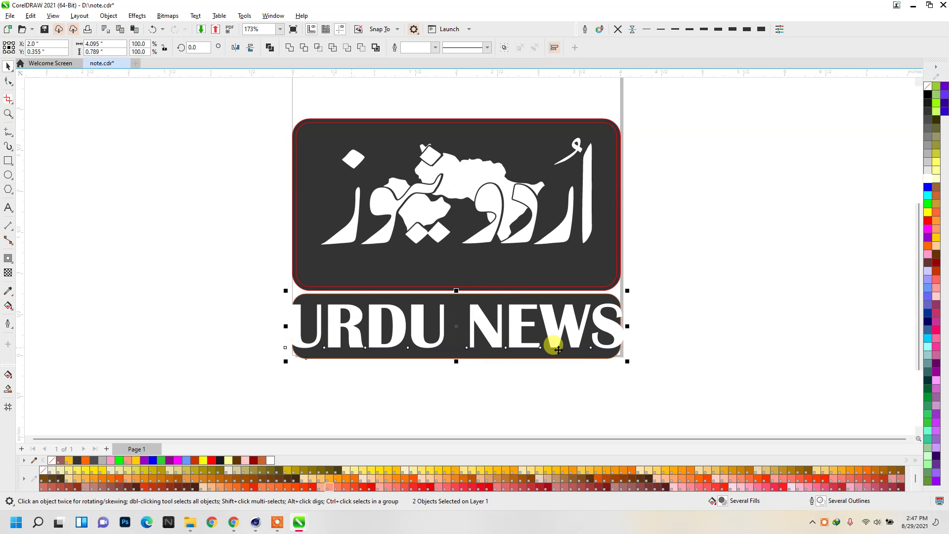
left_click(615, 332)
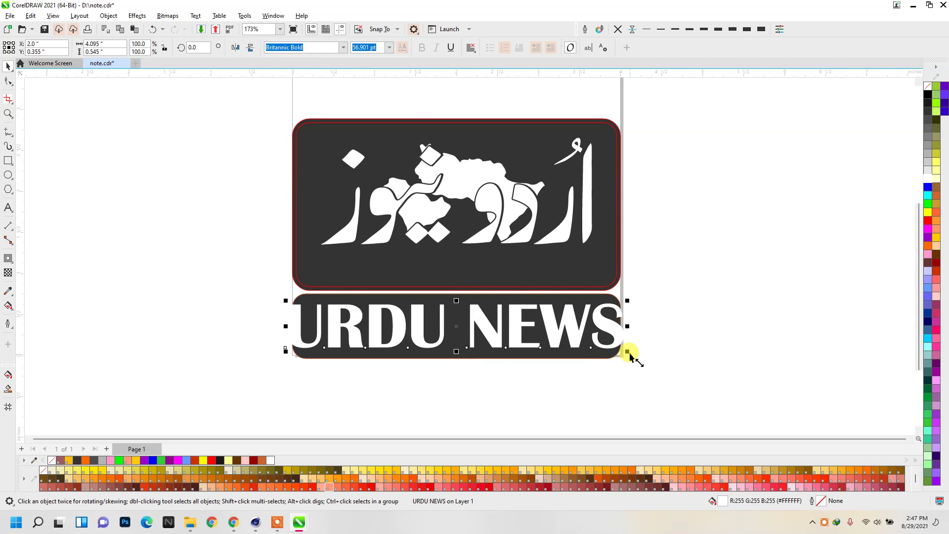
left_click_drag(627, 351, 609, 350, "shift")
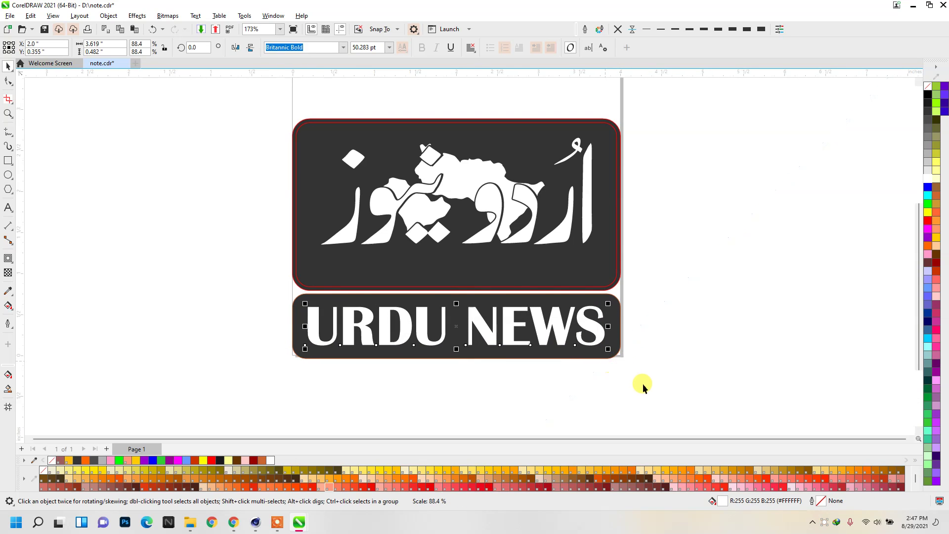
- Convert the logo to curves with Ctrl+Q and reselect the whole logo
left_click_drag(652, 387, 255, 109)
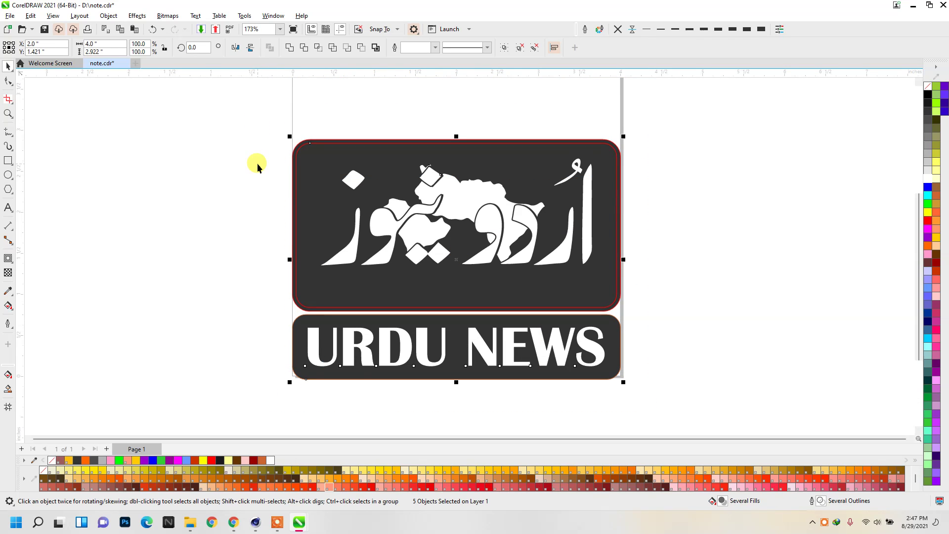
key("ctrl+q")
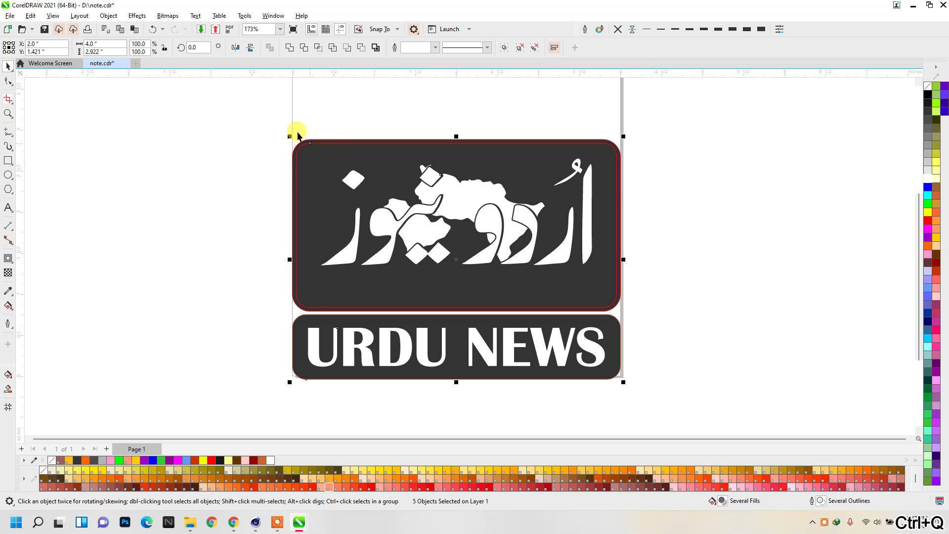
mouse_move(246, 107)
left_mouse_down()
mouse_move(654, 386)
mouse_move(685, 425)
left_mouse_up()
- Export the selected logo in AI - Adobe Illustrator format named Urdu_News
key("ctrl+e")
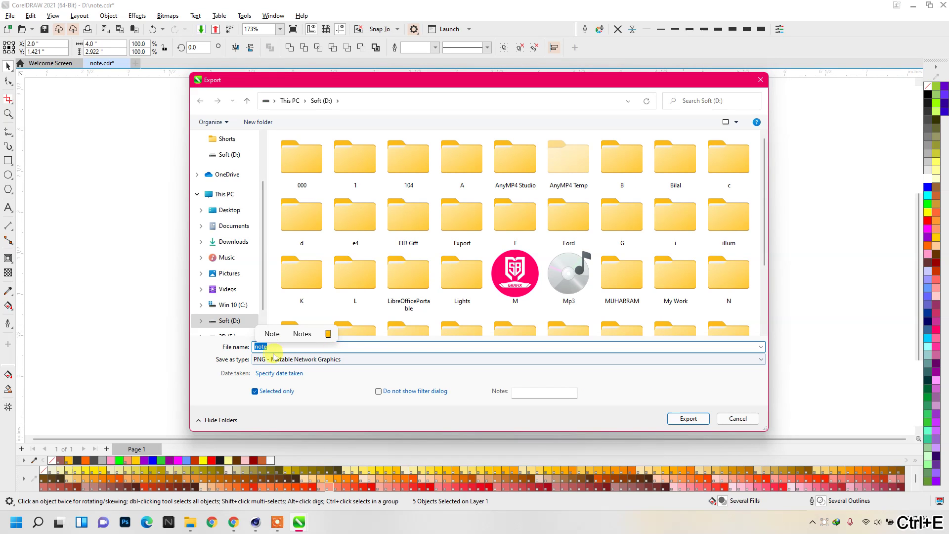
left_click(267, 360)
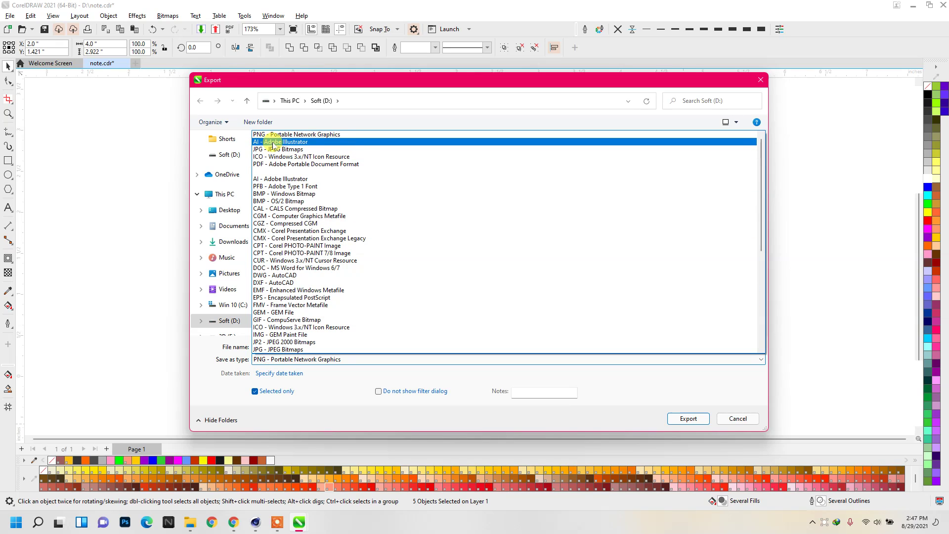
left_click(290, 142)
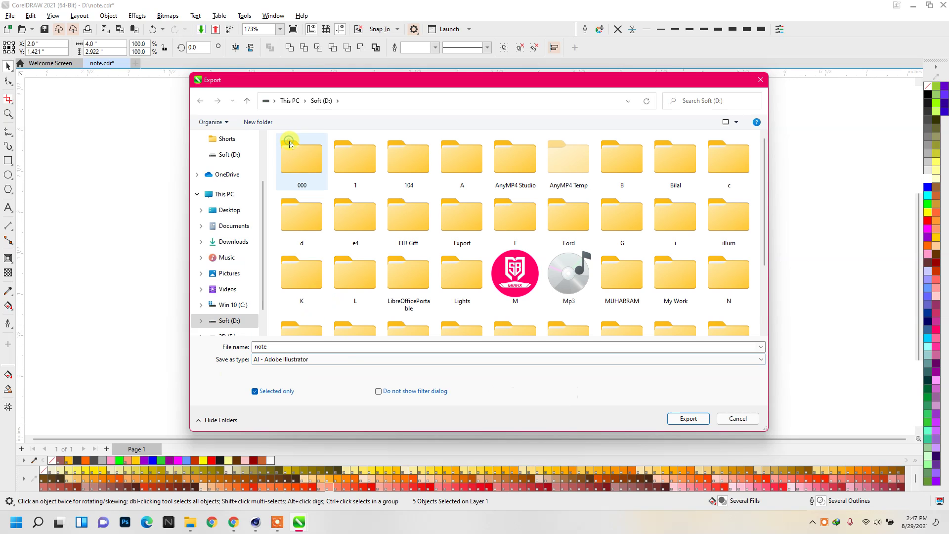
double_click(294, 345)
left_click(348, 347)
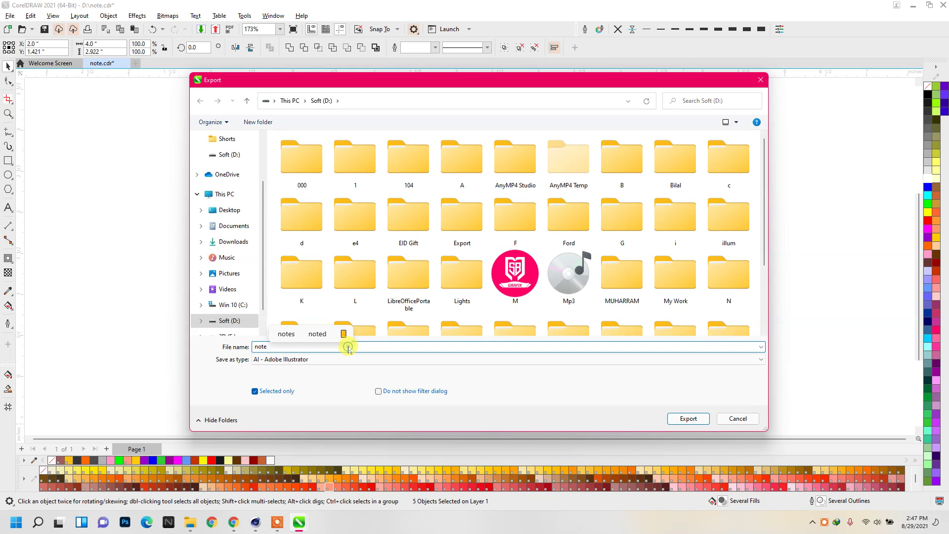
key("BackSpace")
key("BackSpace")
key("BackSpace")
key("BackSpace")
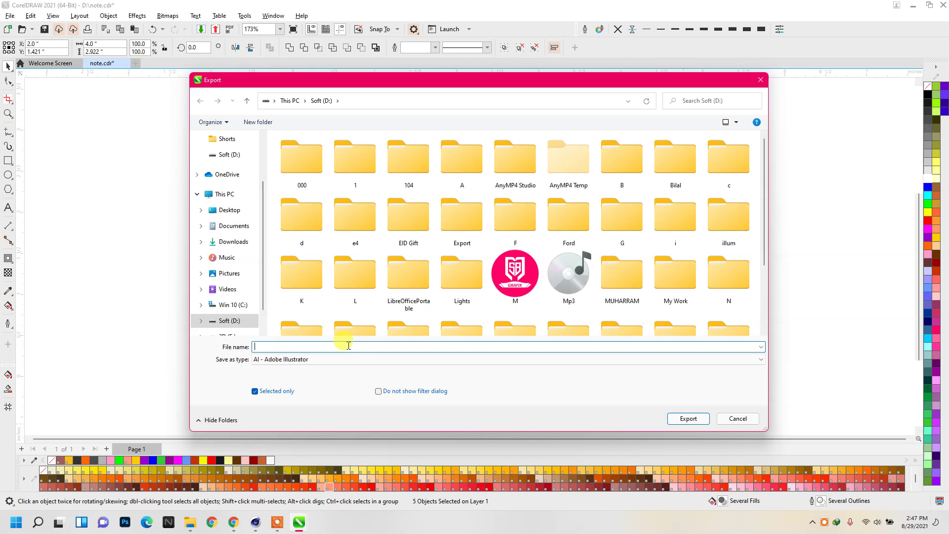
type("Urdu")
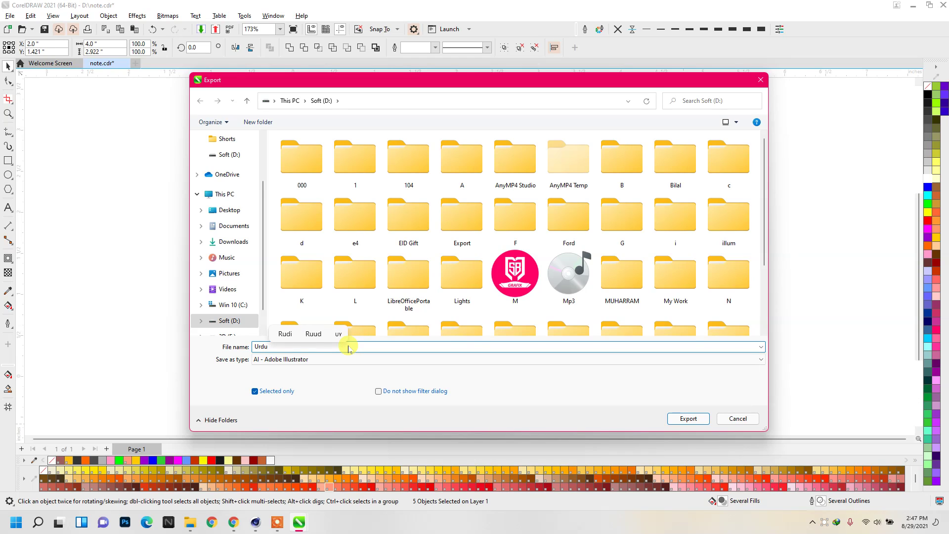
type("_")
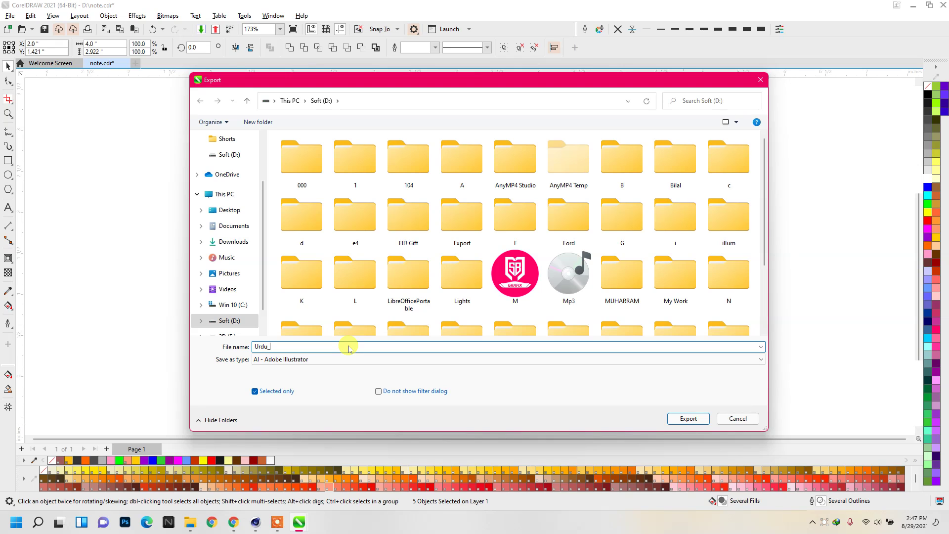
type("News")
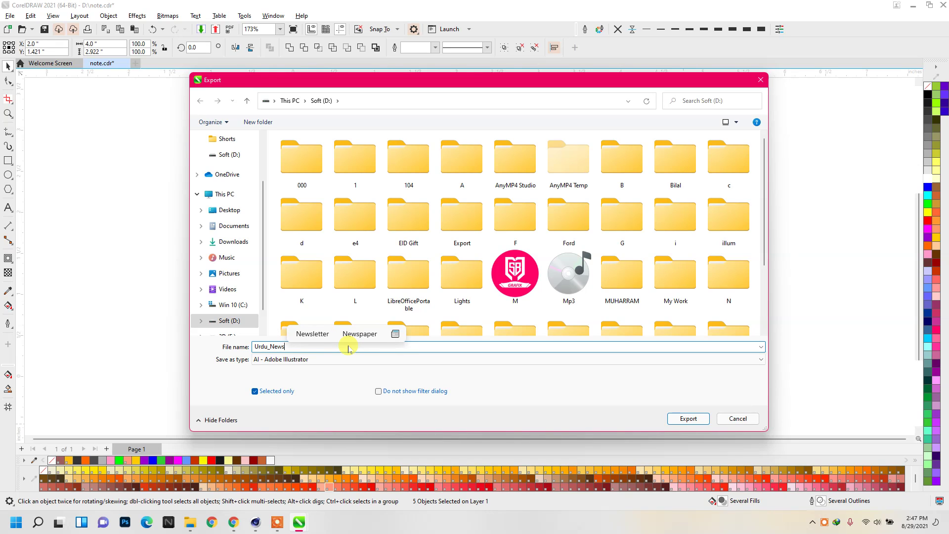
left_click(689, 419)
- Keep Adobe Illustrator 8.0 compatibility and confirm the export options
left_click(470, 189)
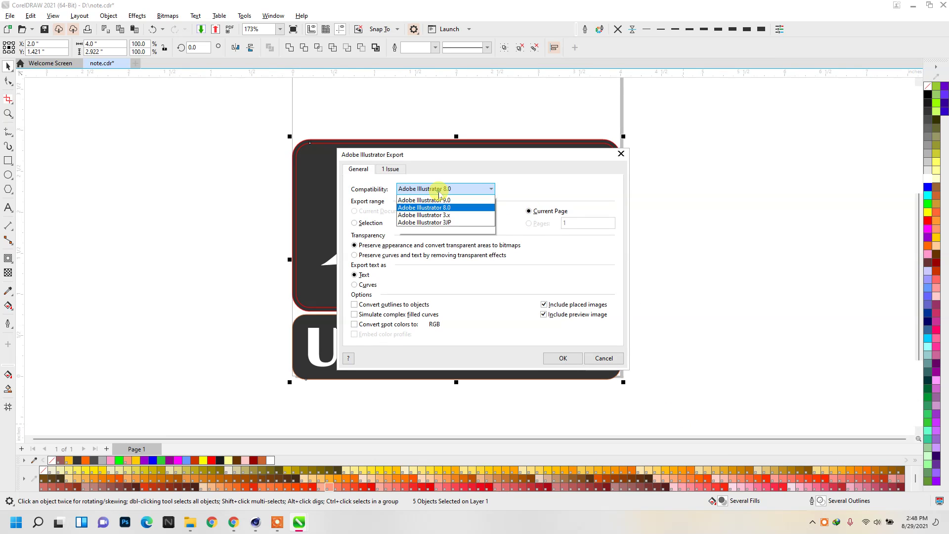
left_click(421, 258)
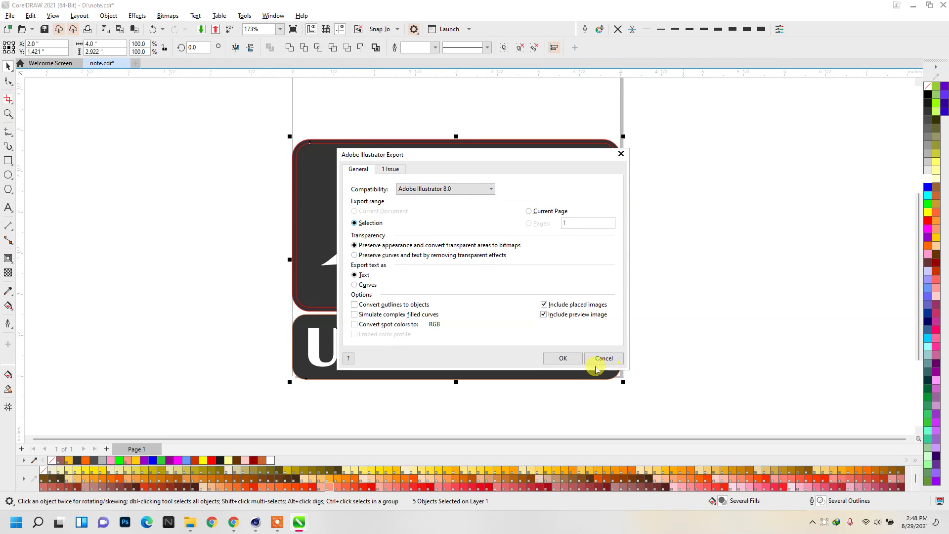
left_click(567, 360)
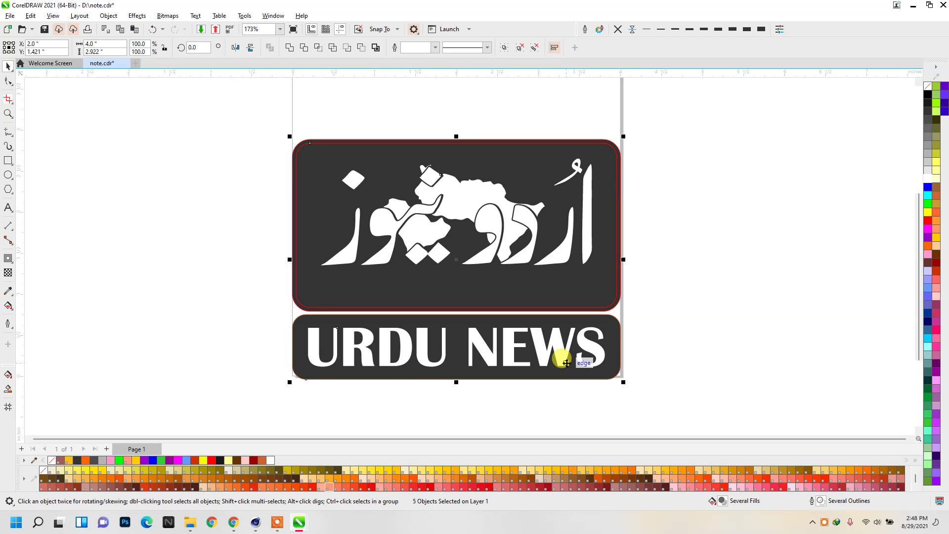
- Switch from CorelDRAW to Cinema 4D and start File > Merge Project
left_click(914, 5)
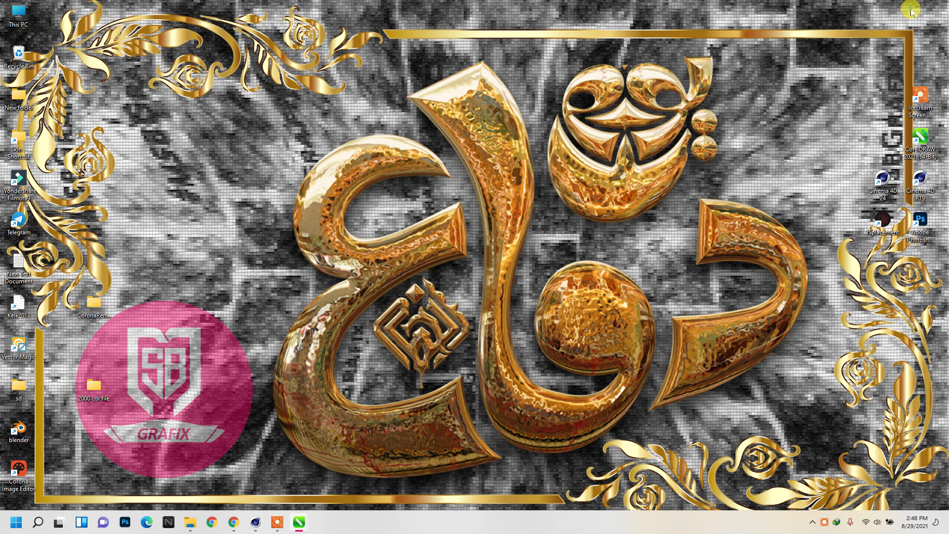
left_click(254, 524)
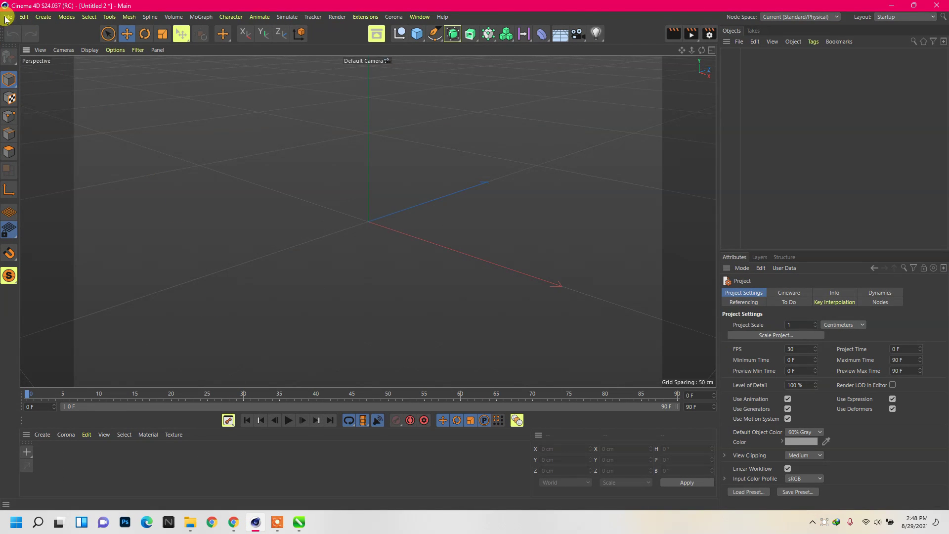
left_click(7, 18)
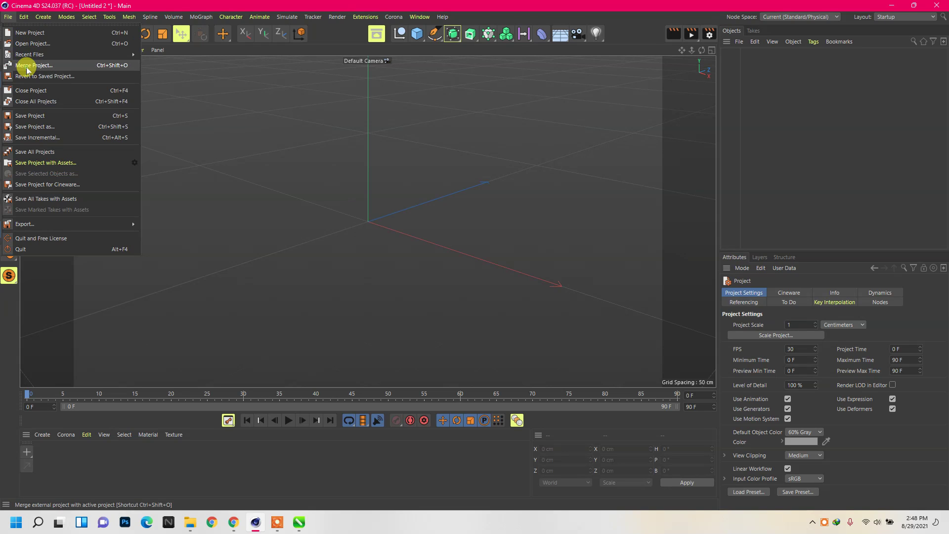
left_click(23, 64)
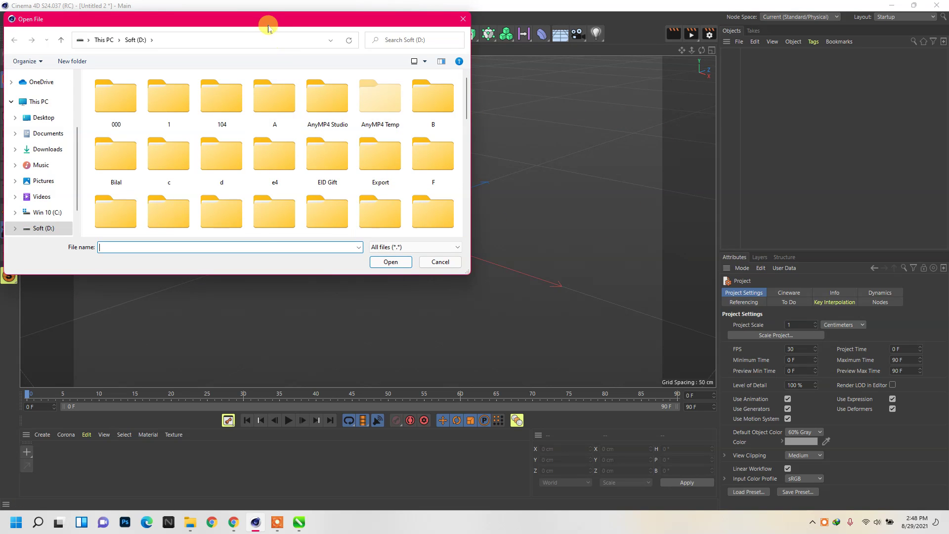
- Merge the Urdu_News file into the scene at a scale of 200 centimeters
left_click_drag(268, 22, 300, 60)
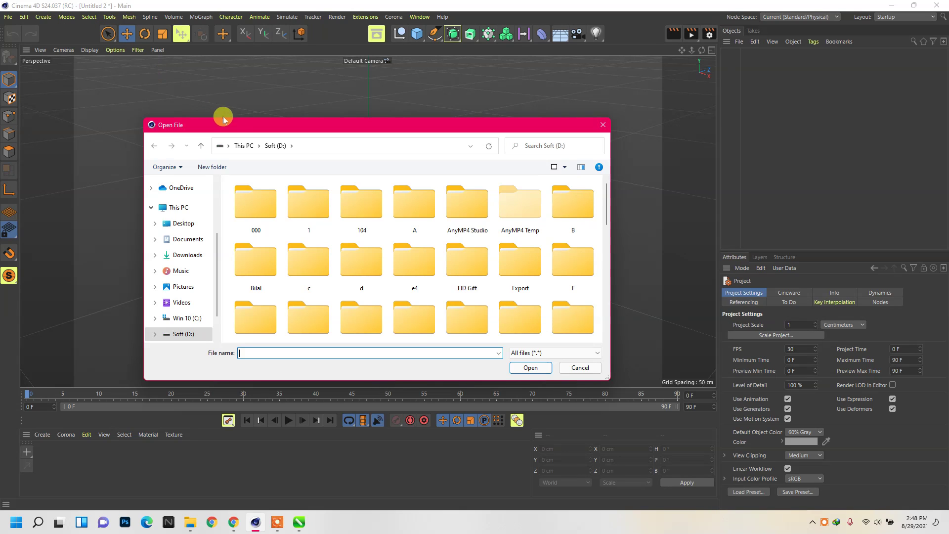
mouse_move(239, 117)
left_mouse_down()
mouse_move(251, 84)
mouse_move(280, 73)
left_mouse_up()
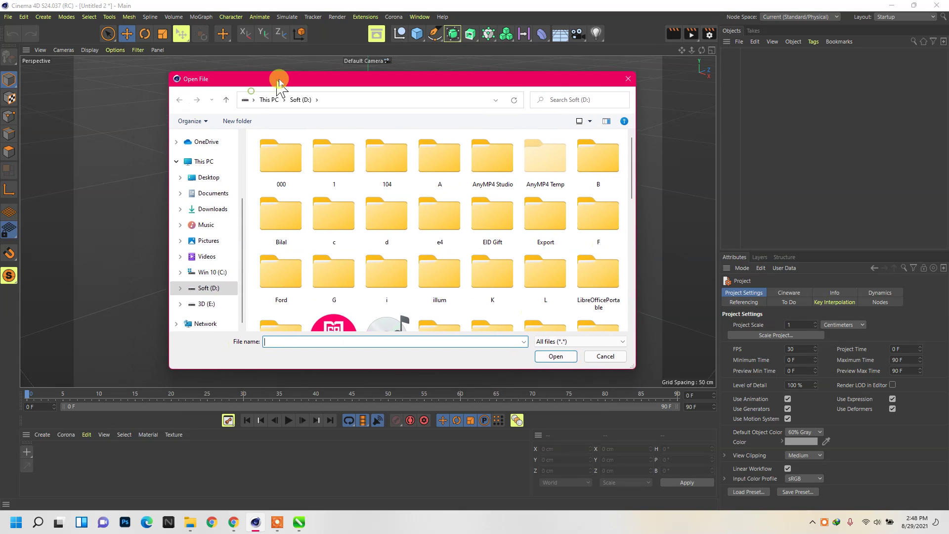
scroll(463, 286, "down", 5)
scroll(463, 286, "down", 2)
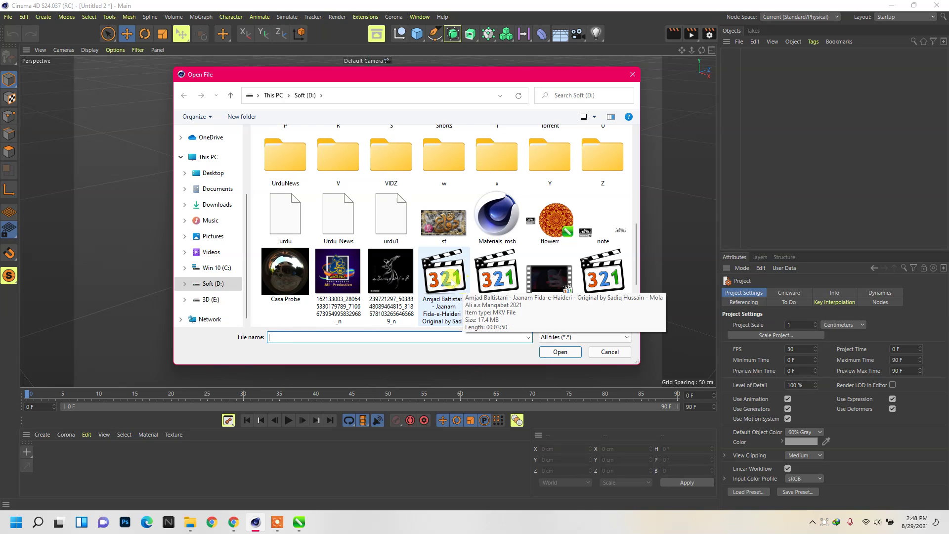
left_click(341, 222)
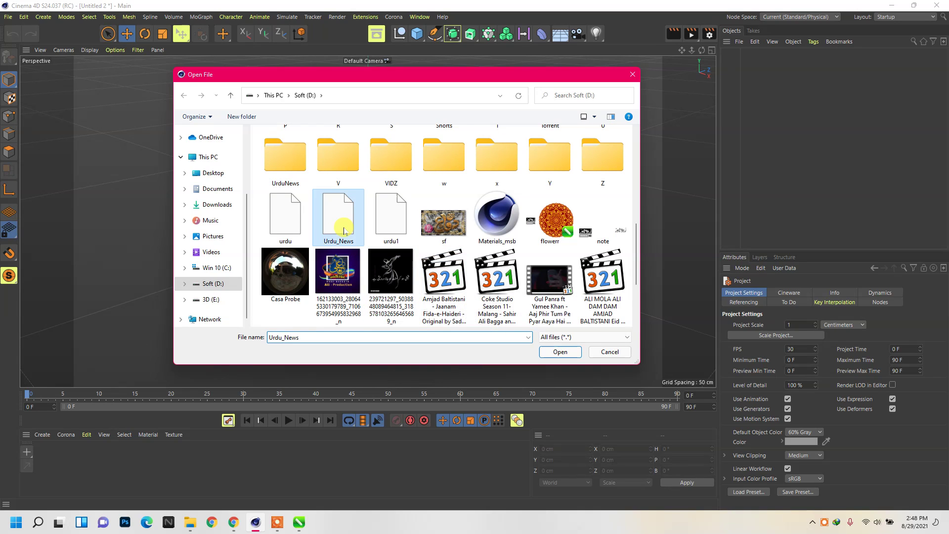
left_click(563, 353)
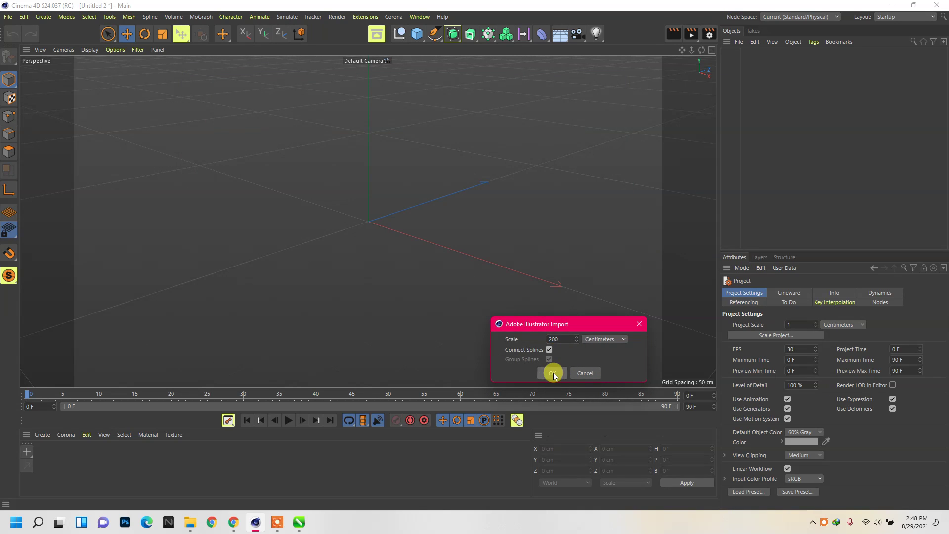
left_click(553, 373)
- Zoom out and orbit the viewport to face the imported logo frontally
scroll(179, 250, "down", 3)
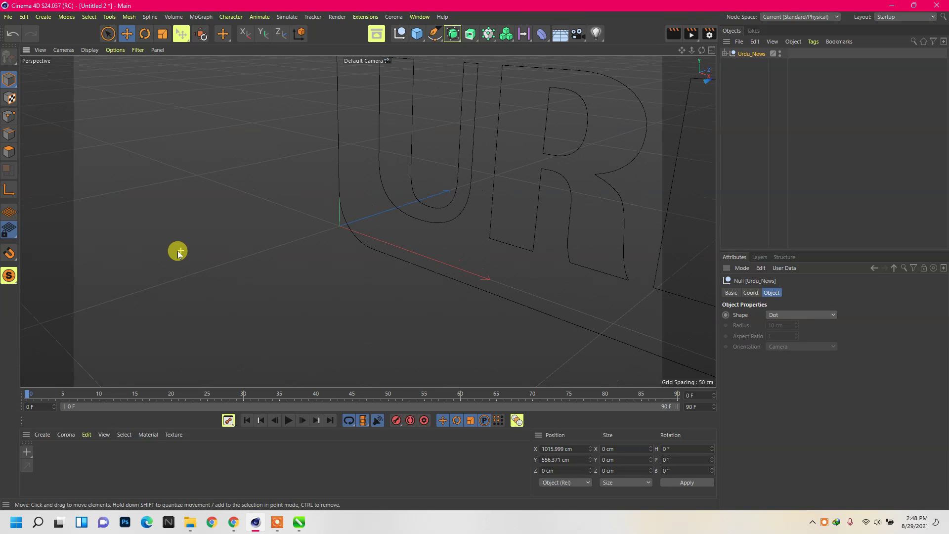
scroll(158, 262, "down", 3)
scroll(143, 270, "down", 3)
scroll(142, 267, "down", 3)
scroll(143, 267, "down", 3)
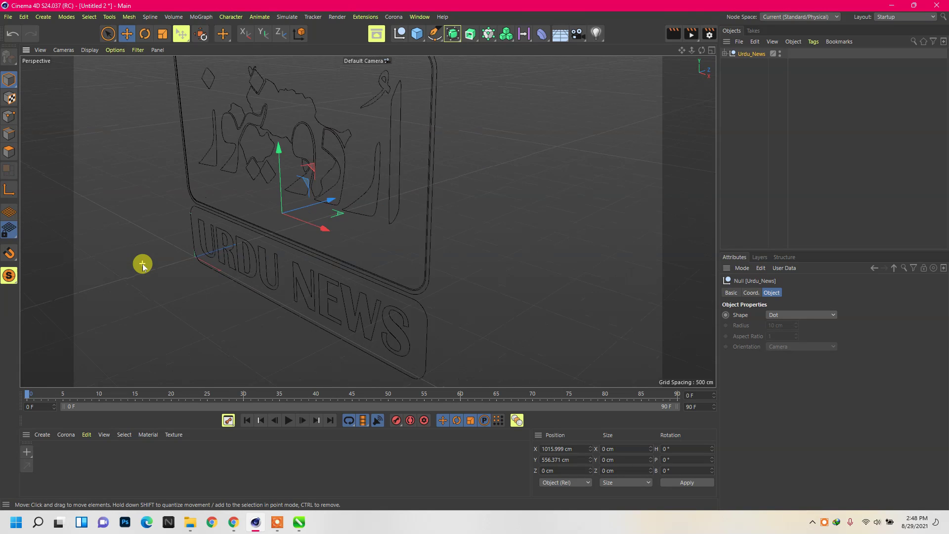
scroll(228, 257, "down", 3)
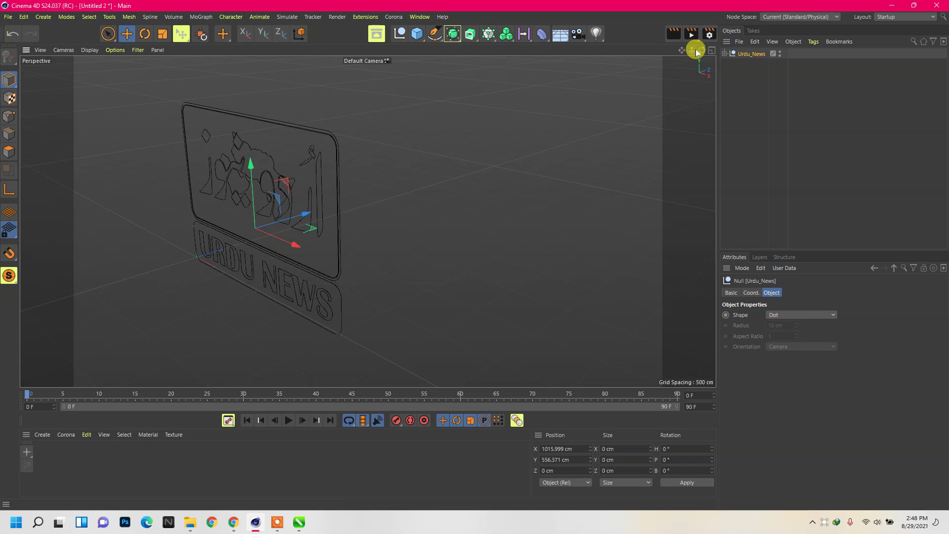
left_click_drag(702, 50, 717, 55)
left_click(762, 85)
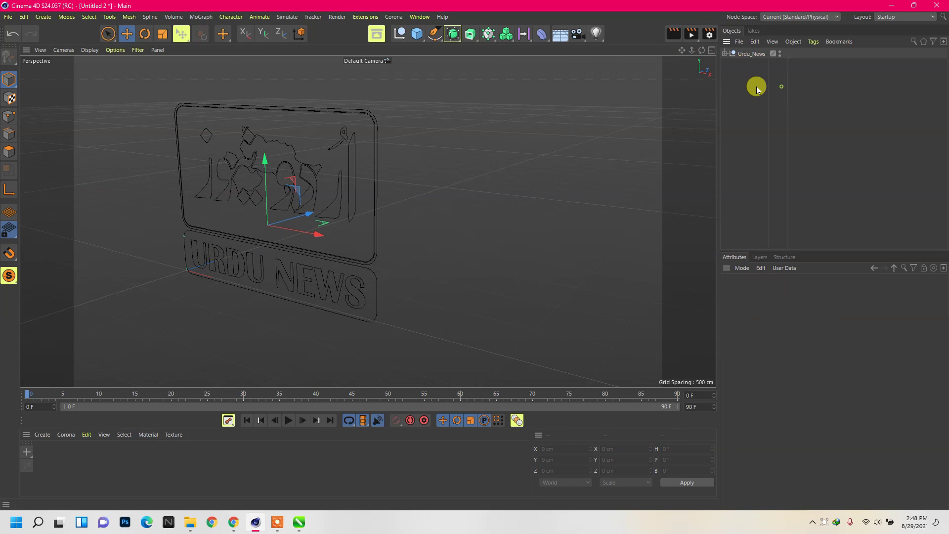
- Move Path 3 and Path 4 out to the root and delete the Urdu_News null
left_click(726, 54)
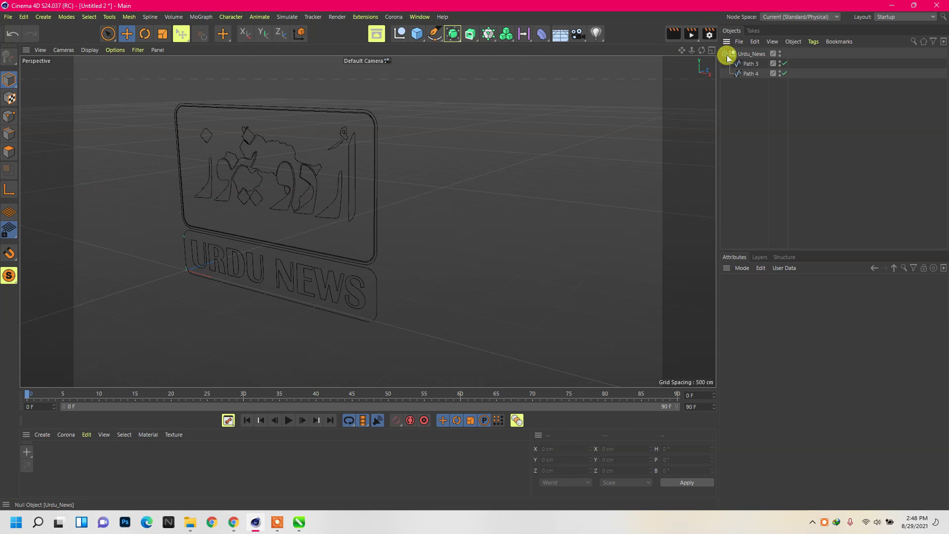
left_click(747, 75)
left_click_drag(736, 58, 756, 94)
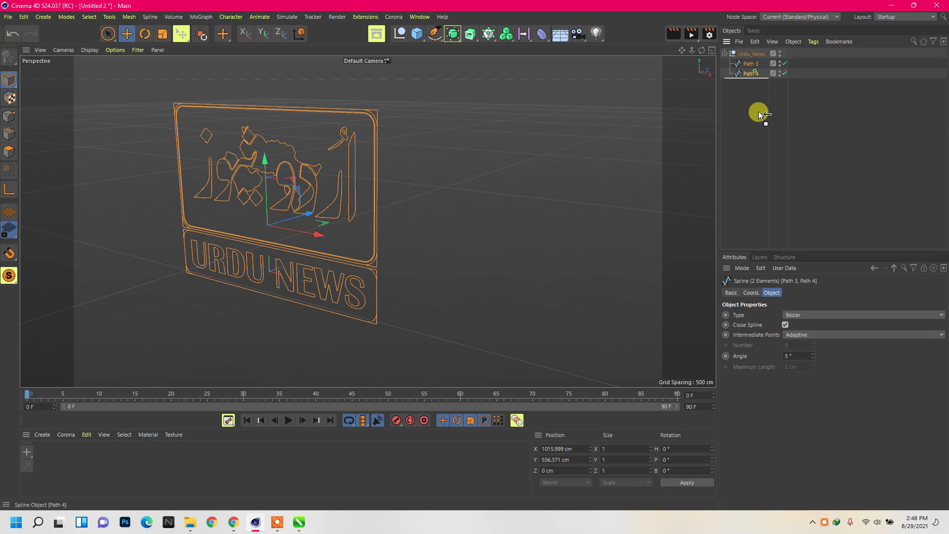
left_click(748, 56)
key("Delete")
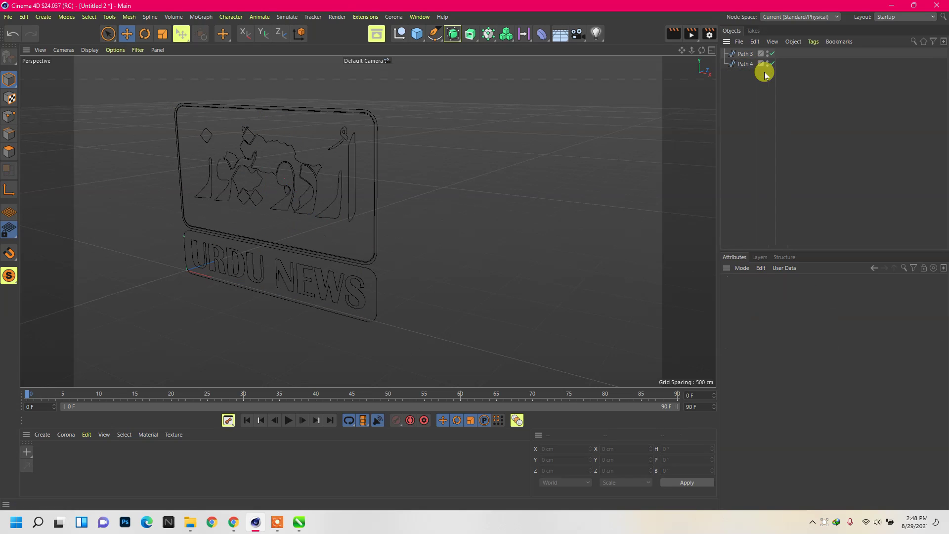
left_click(742, 60)
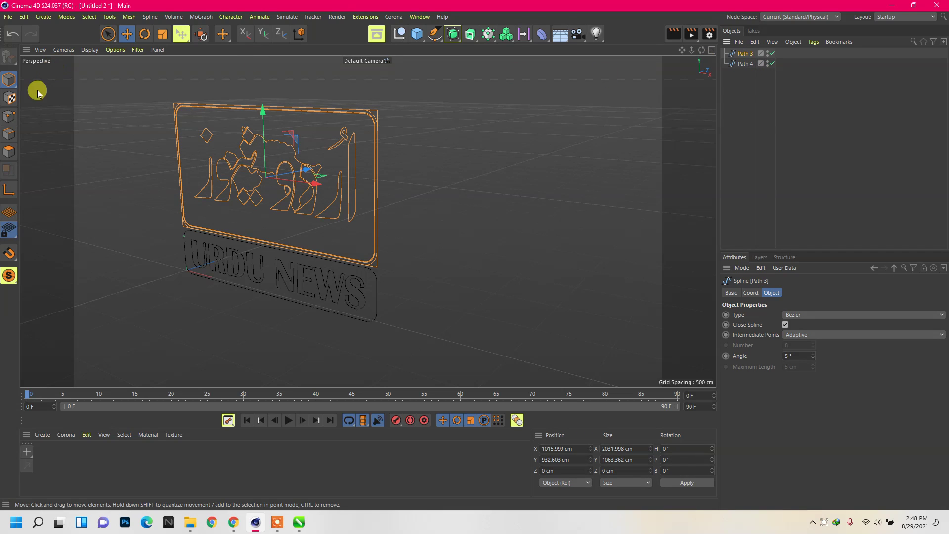
- Select all 317 points of Path 3 in Points mode and apply Explode Segments
left_click(11, 117)
left_click(89, 16)
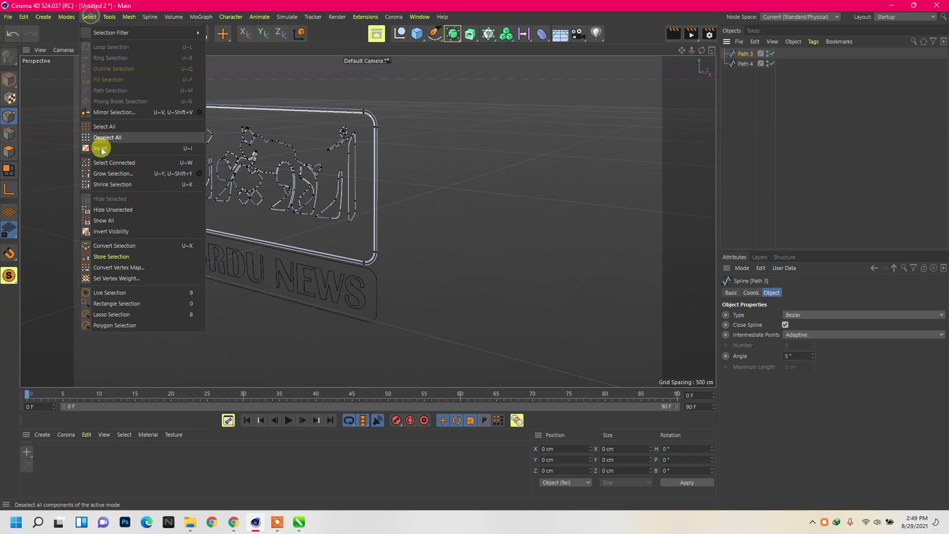
left_click(99, 127)
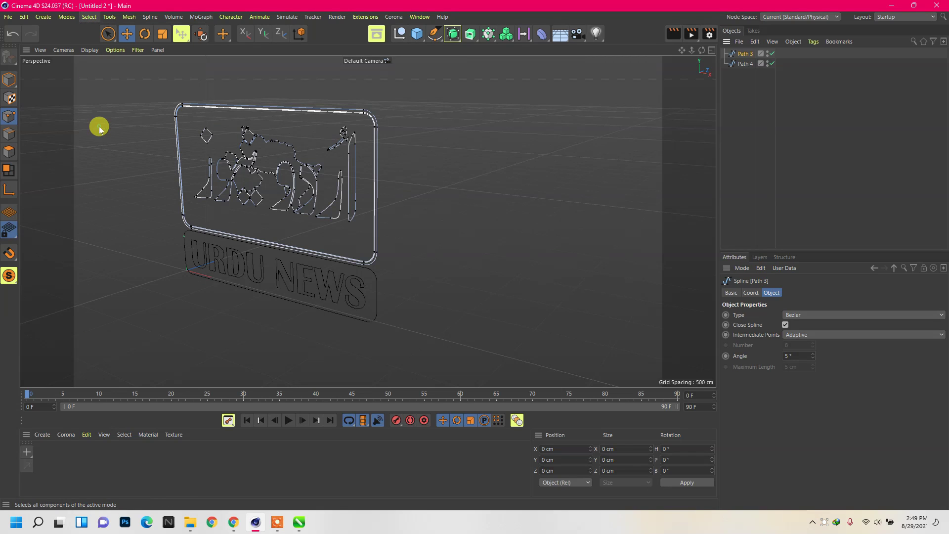
right_click(499, 141)
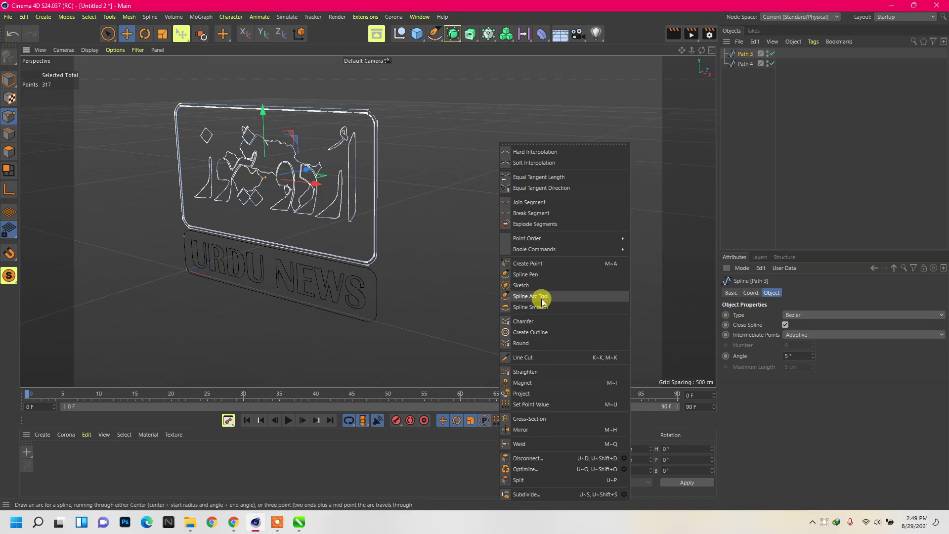
left_click(542, 229)
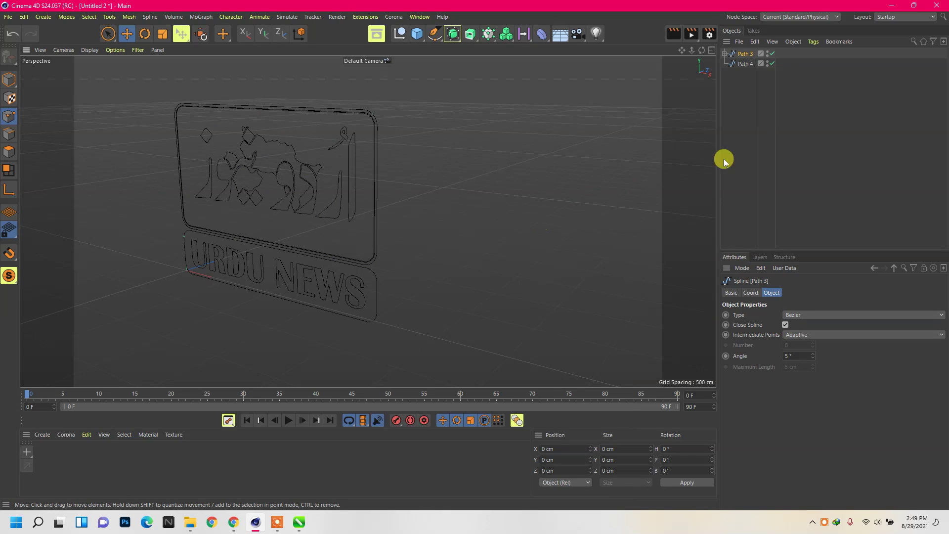
- Merge the Path 3.1 and Path 3.3 splines into one
left_click(764, 142)
left_click(724, 54)
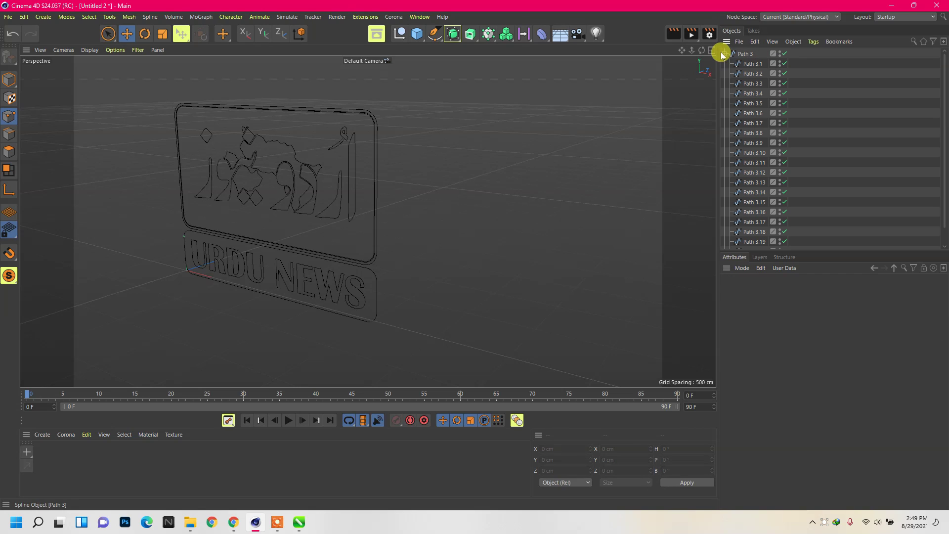
left_click(743, 65)
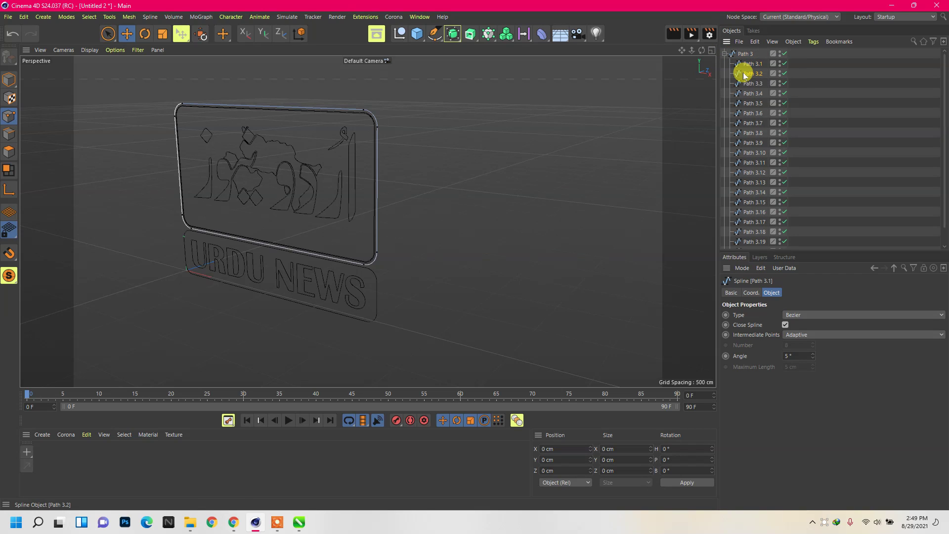
left_click(744, 75)
left_click(750, 89)
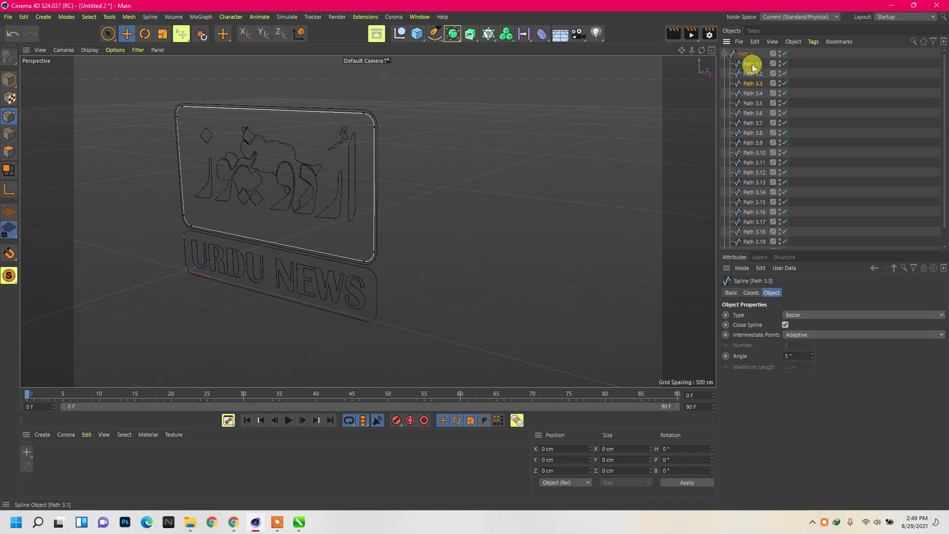
left_click(752, 64, "ctrl")
right_click(752, 64)
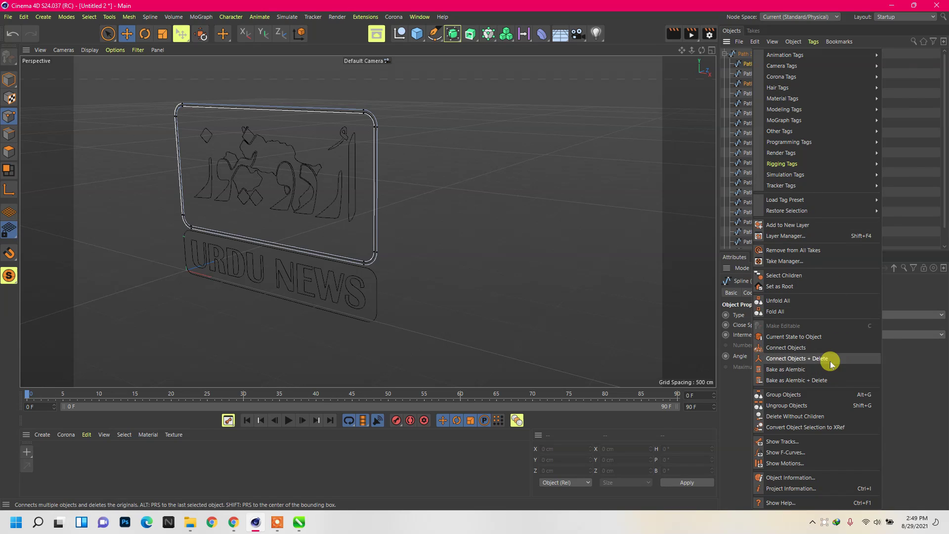
left_click(830, 360)
- Select the lettering splines Path 3.4 through Path 3.13
left_click(754, 74)
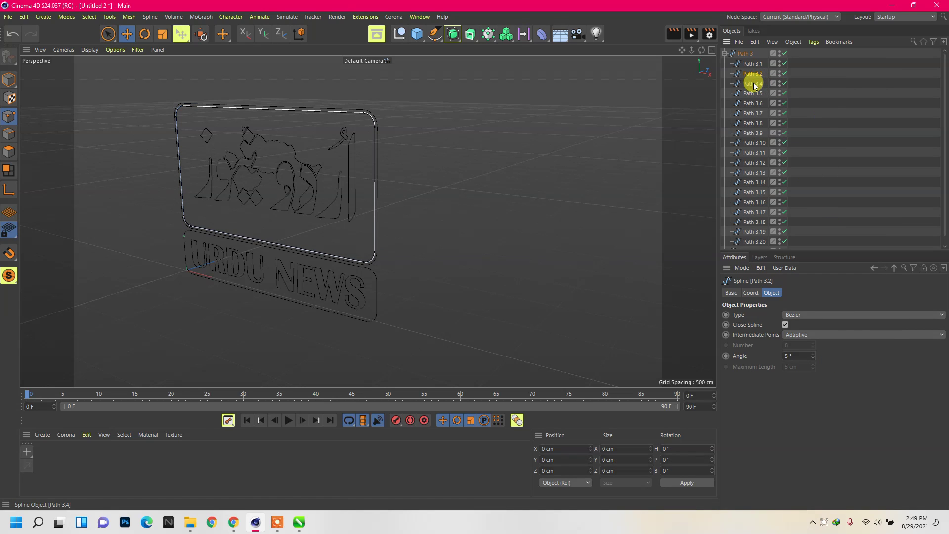
left_click(754, 84)
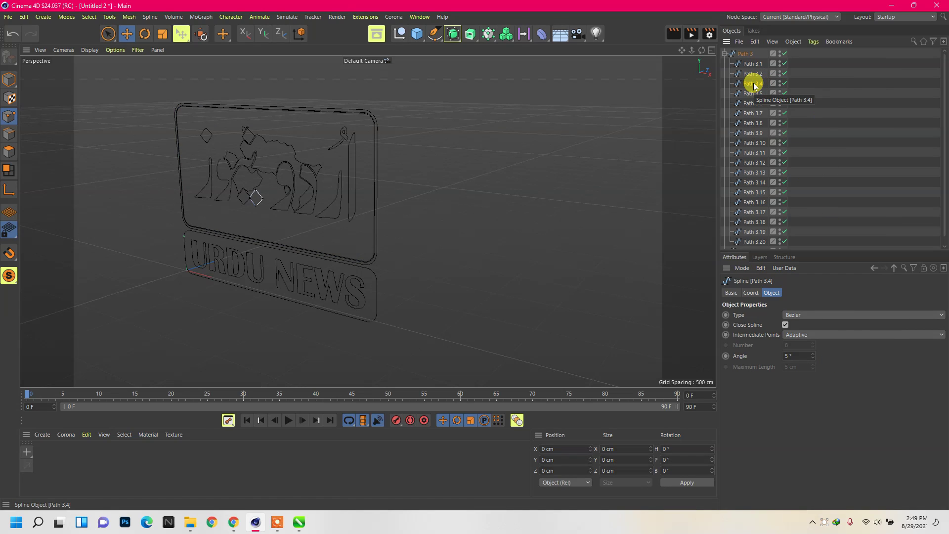
left_click(759, 133, "shift")
left_click(747, 167, "shift")
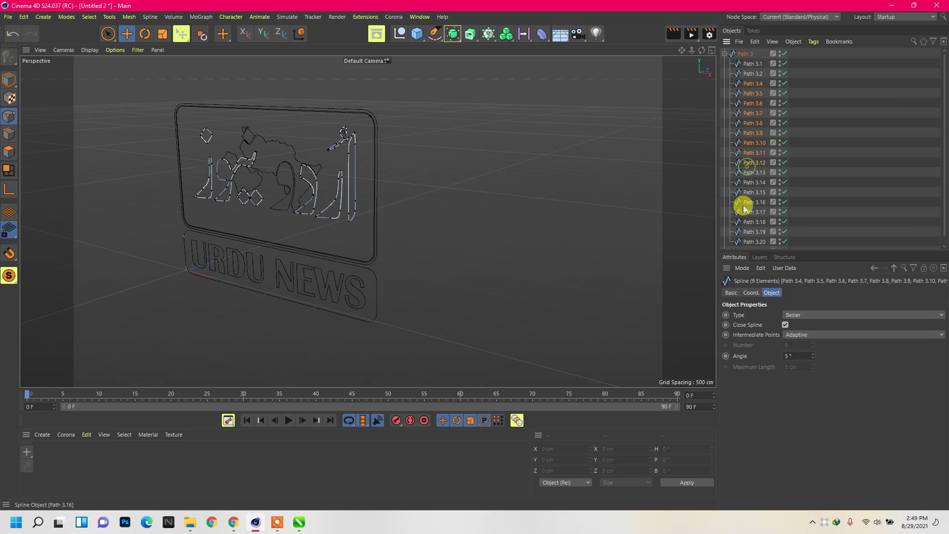
left_click(745, 215, "shift")
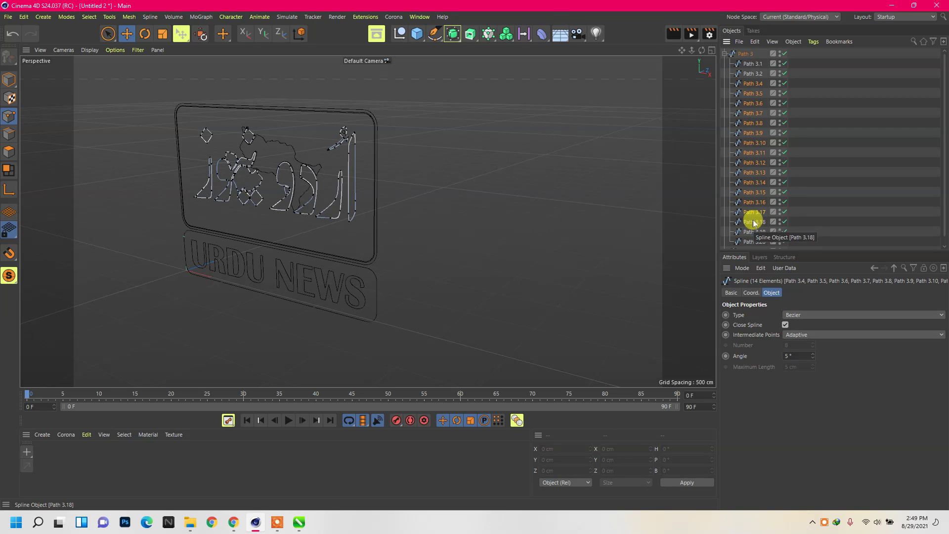
left_click(749, 165, "shift")
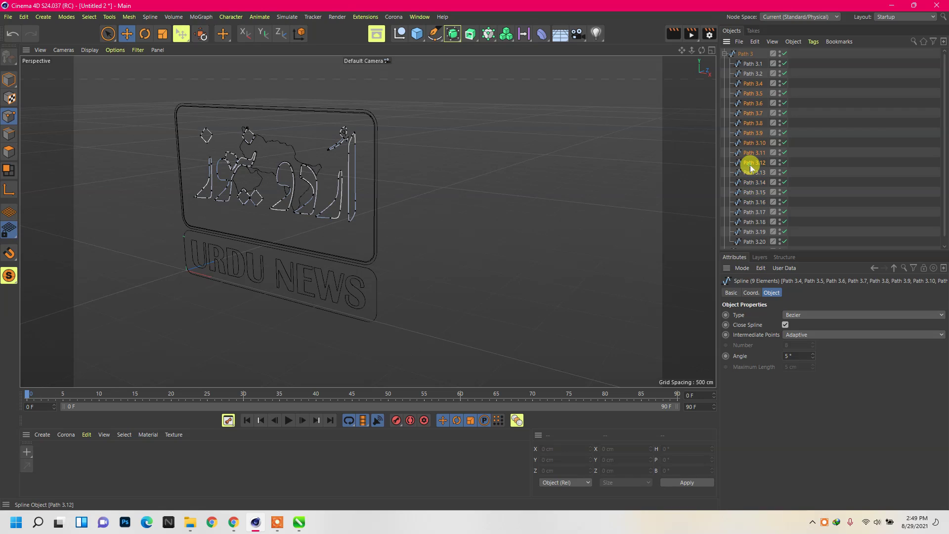
left_click(754, 176, "shift")
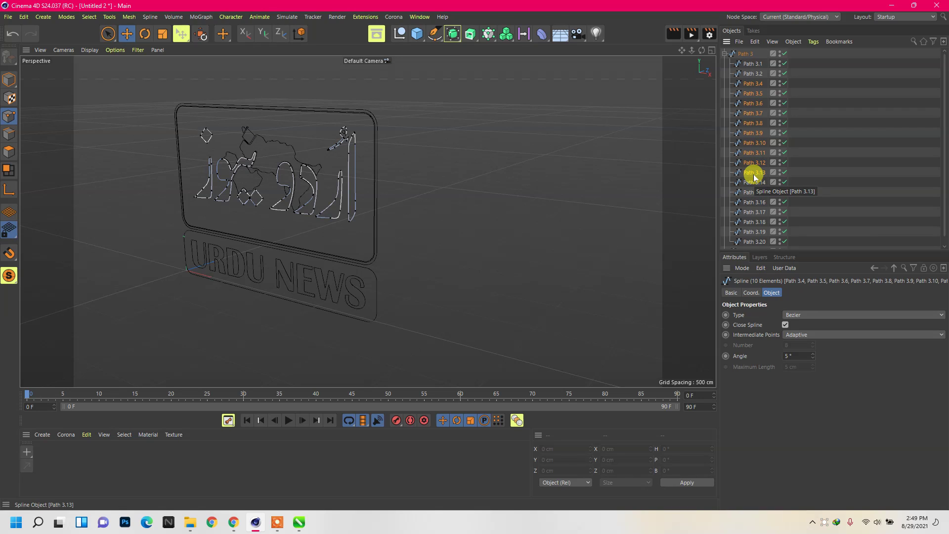
scroll(753, 175, "down", 1)
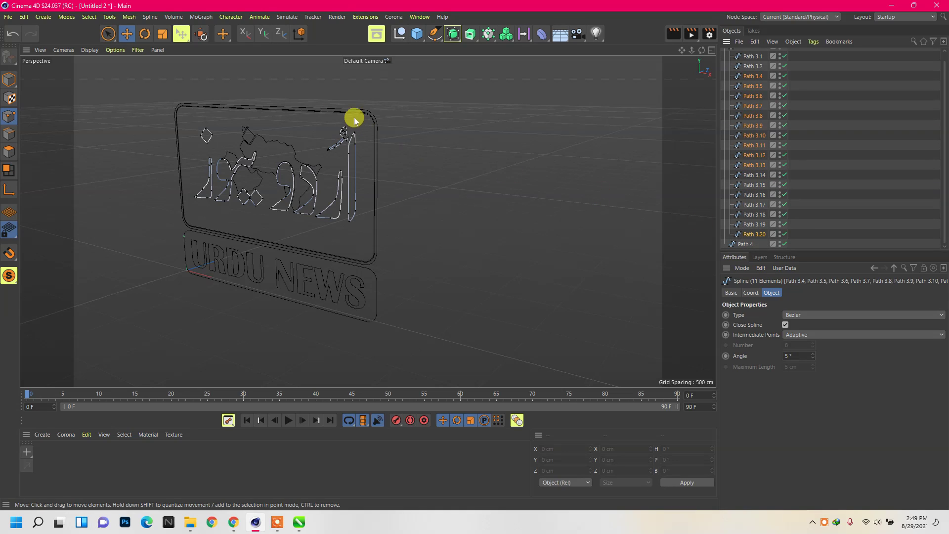
- Connect the selected lettering splines into one, then inspect the emblem splines Path 3.14–3.19
right_click(755, 165)
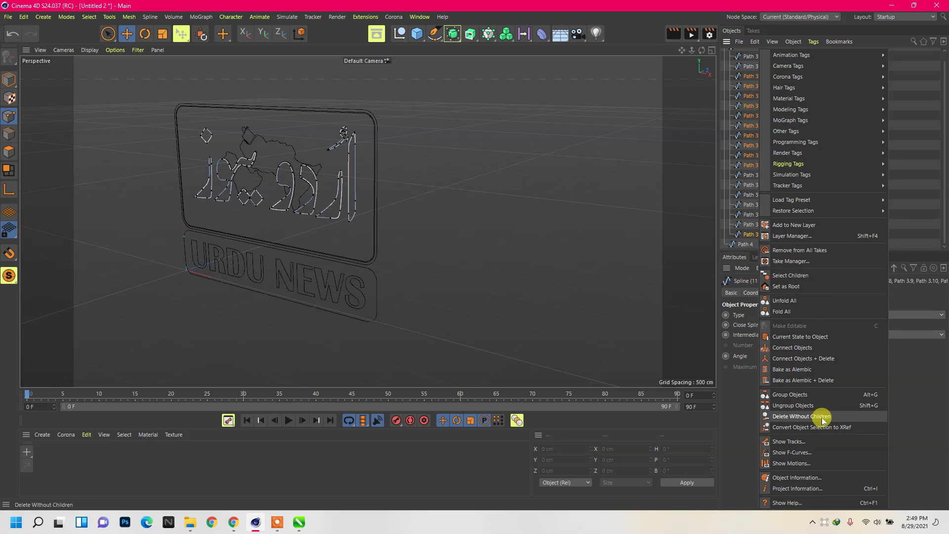
left_click(813, 361)
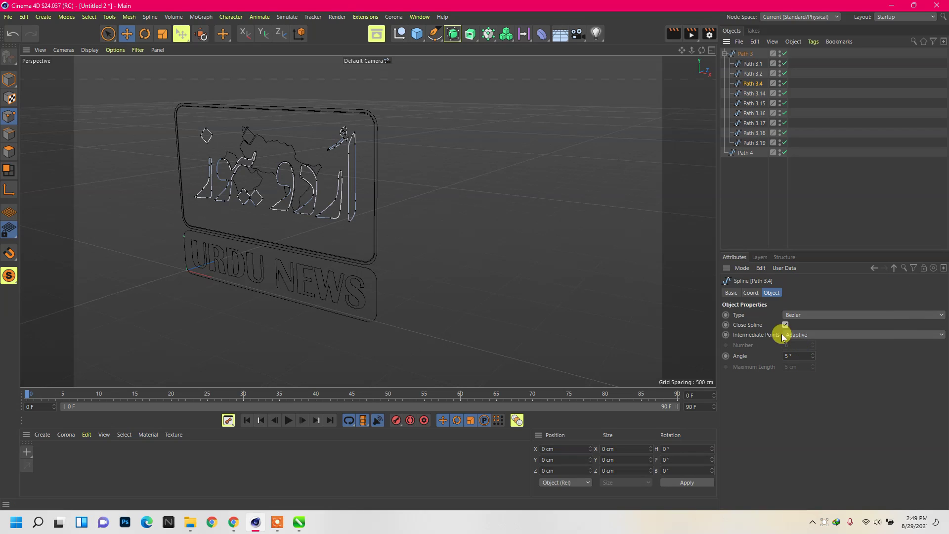
left_click(752, 93)
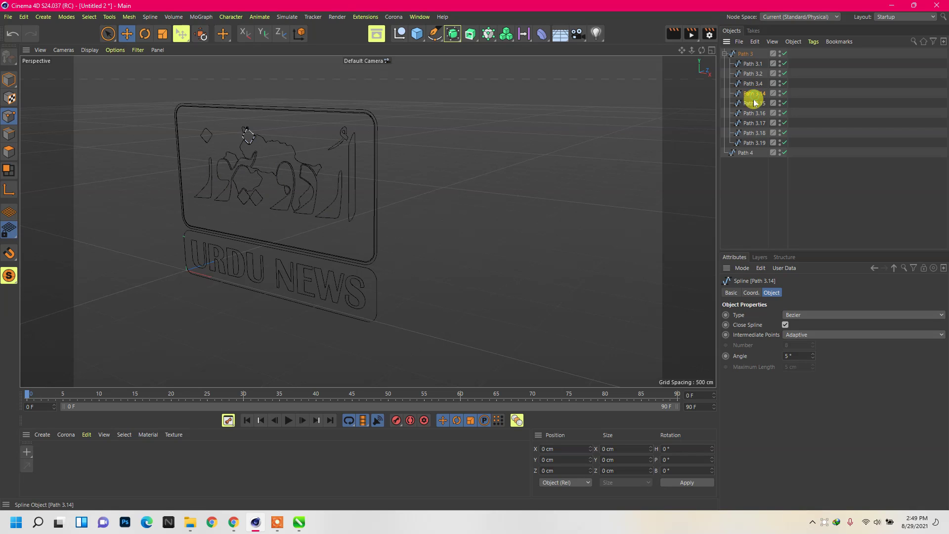
left_click(751, 144, "shift")
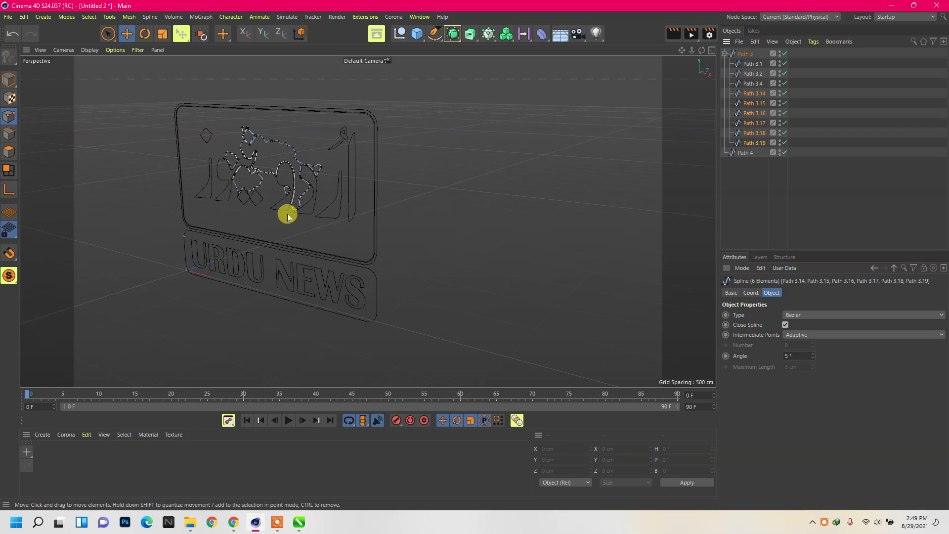
scroll(267, 163, "up", 2)
scroll(266, 132, "up", 2)
scroll(248, 143, "up", 2)
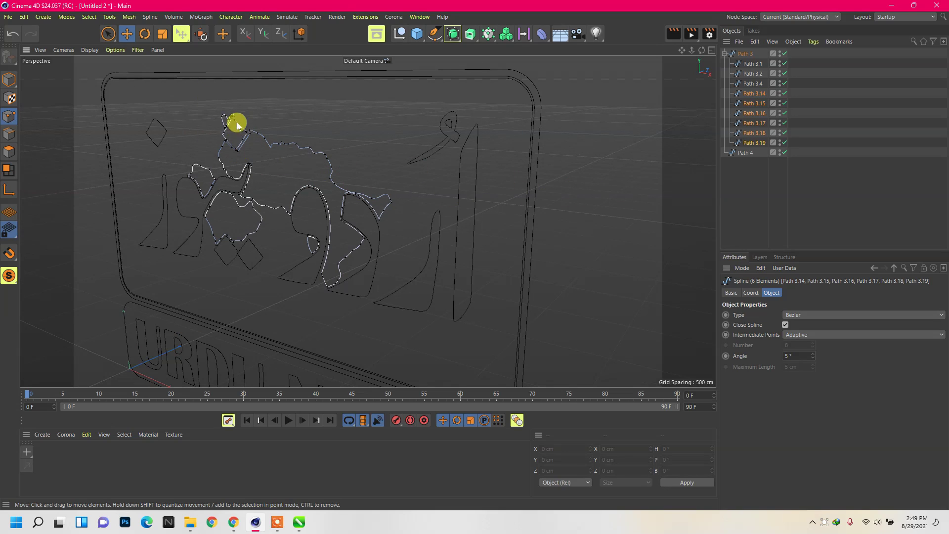
left_click(751, 113)
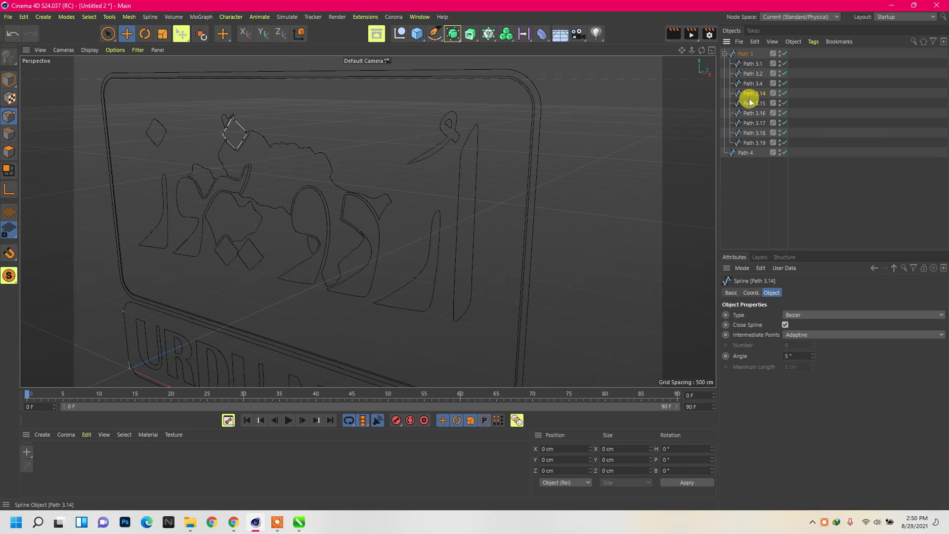
- Connect Path 3.4 and Path 3.14 into a single lettering spline
left_click(753, 87)
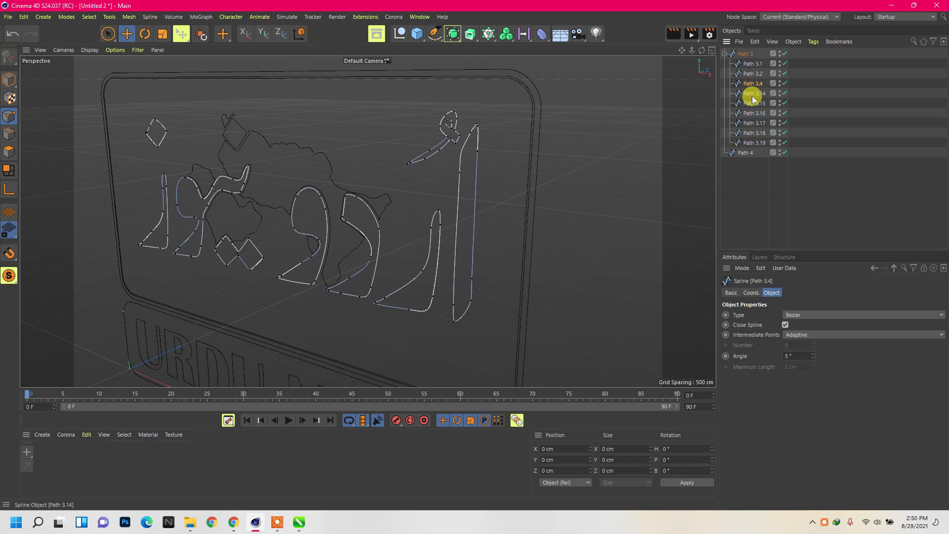
left_click(751, 97, "ctrl")
right_click(750, 97)
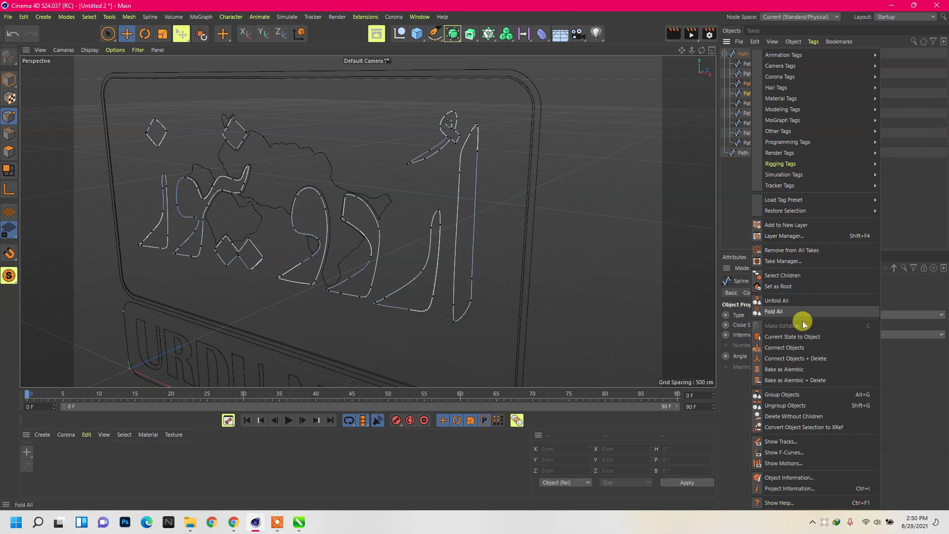
left_click(817, 364)
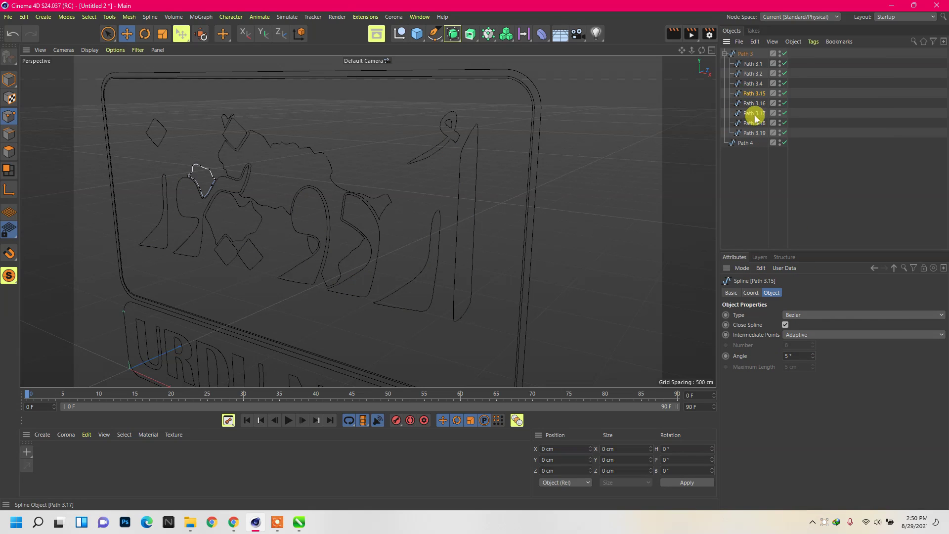
- Connect emblem pieces Path 3.15–3.19 into one spline and verify Path 3.2, 3.4 and 3.15
left_click(757, 133, "shift")
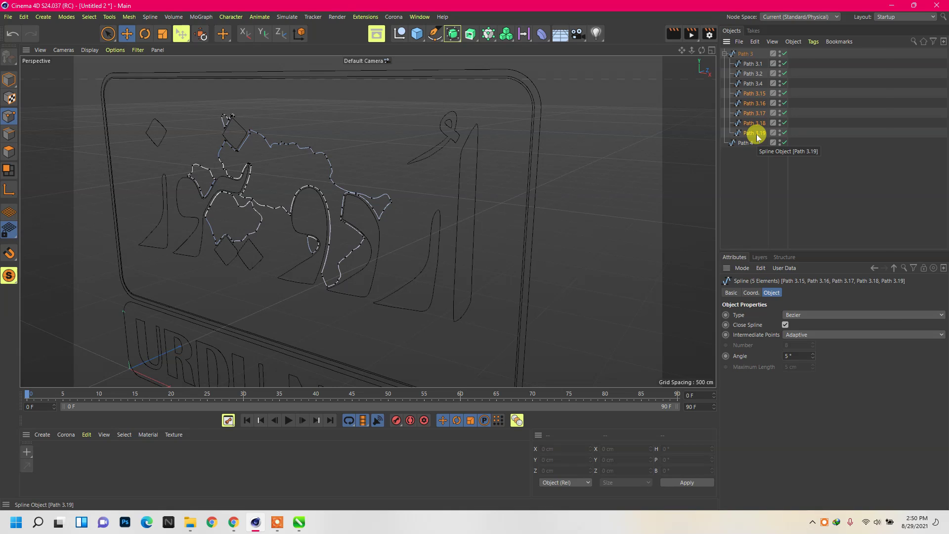
right_click(756, 134)
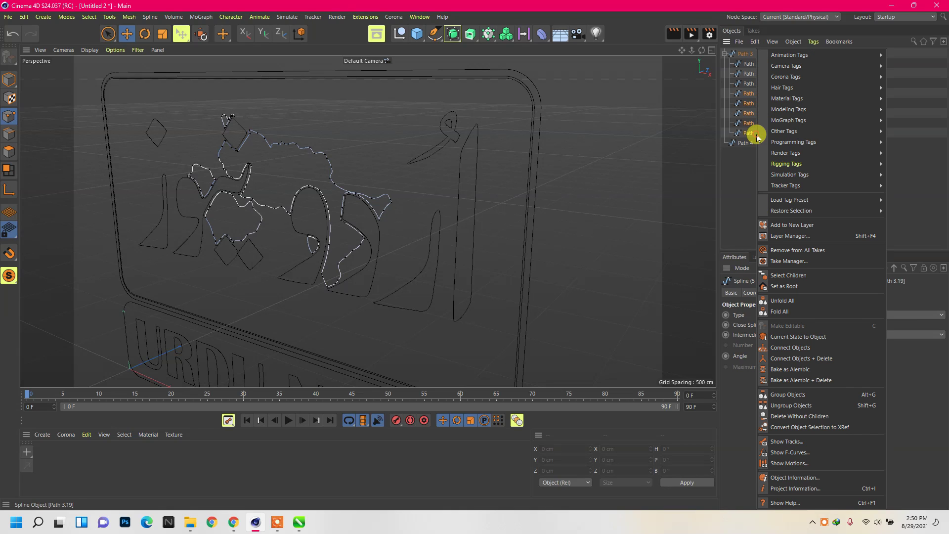
left_click(826, 358)
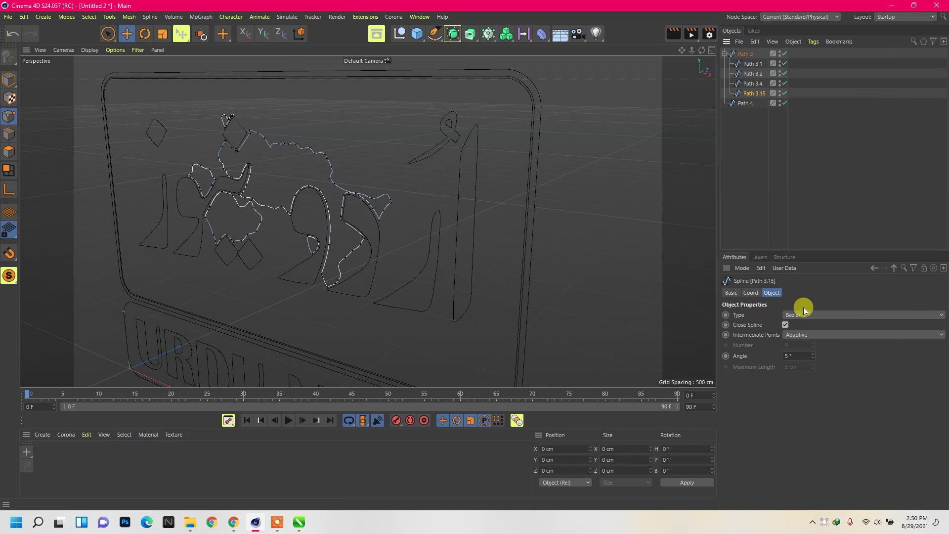
left_click(753, 74)
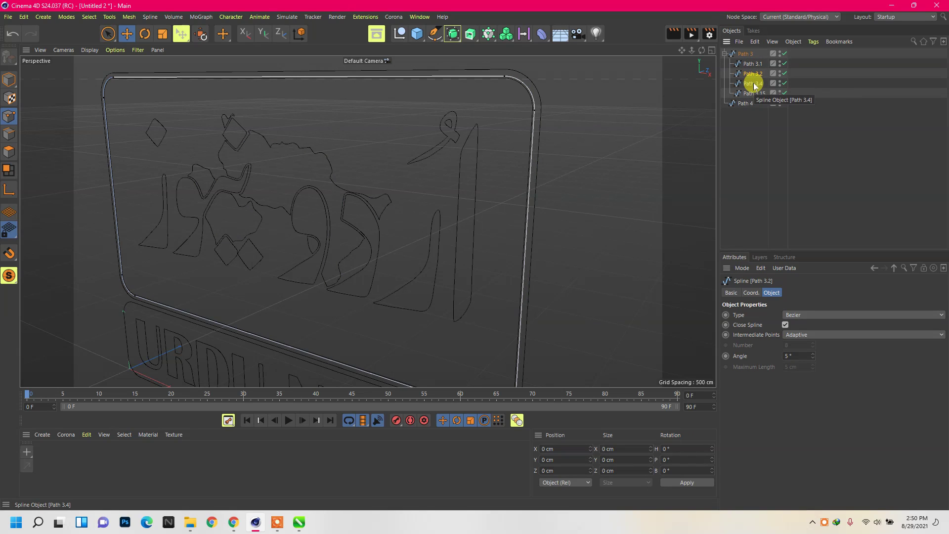
left_click(752, 83)
left_click(754, 93)
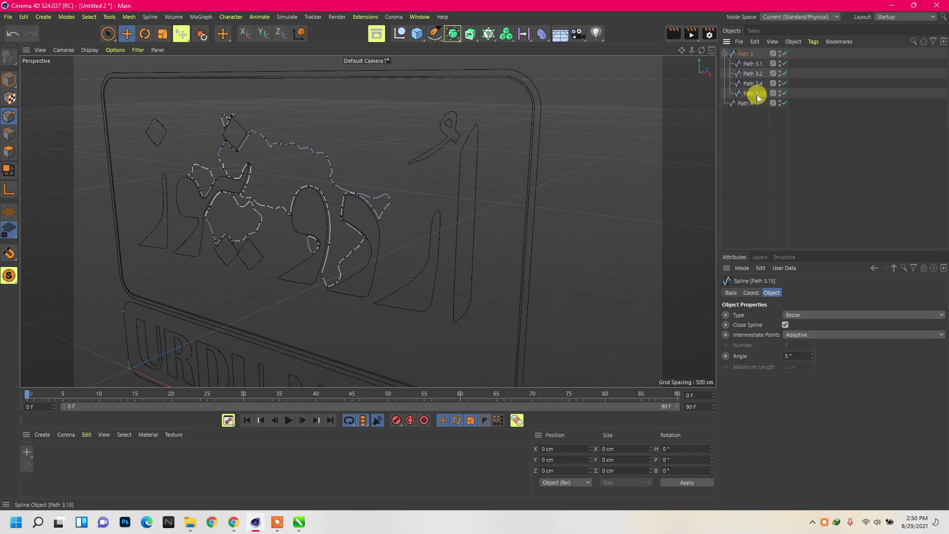
- Move Path 3.1, 3.2, 3.4 and 3.15 out of Path 3 to the top level
left_click(757, 136)
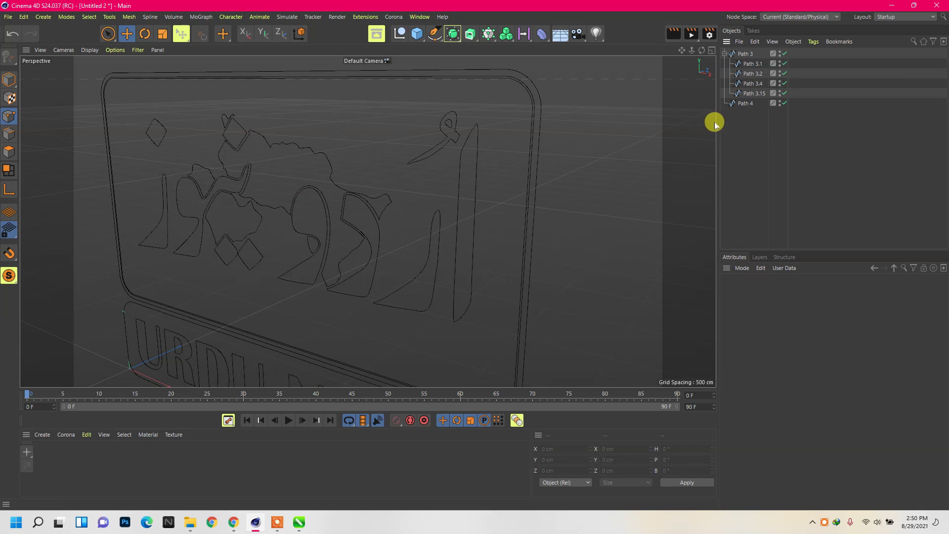
left_click(747, 93)
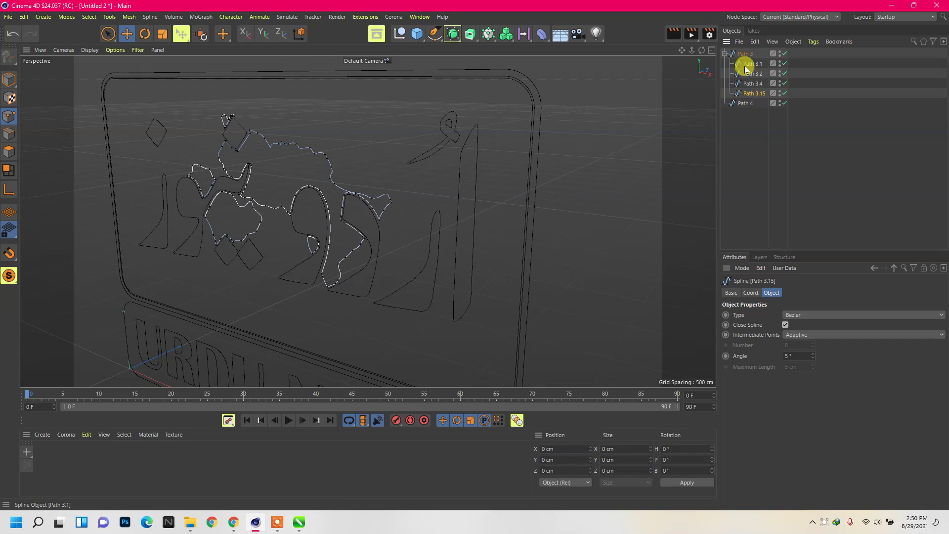
left_click(745, 67, "shift")
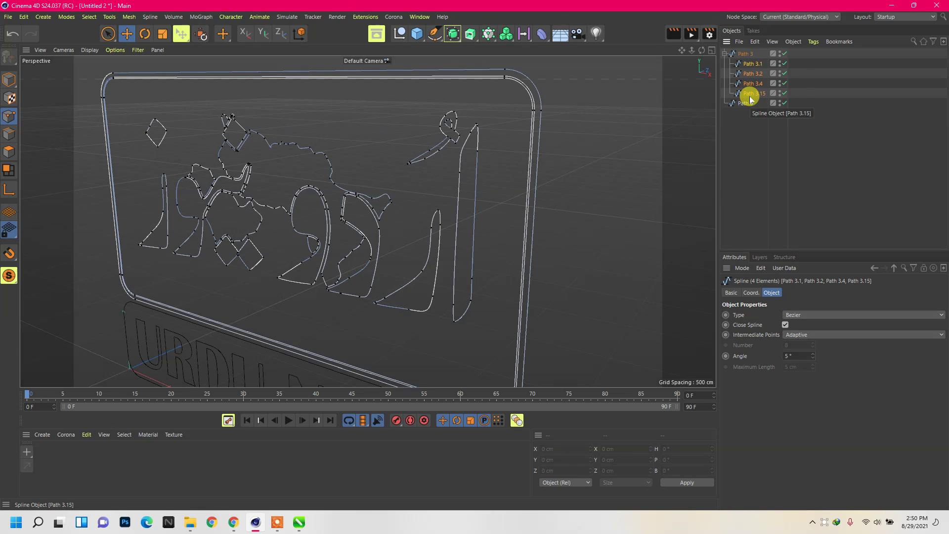
left_click_drag(751, 98, 742, 174)
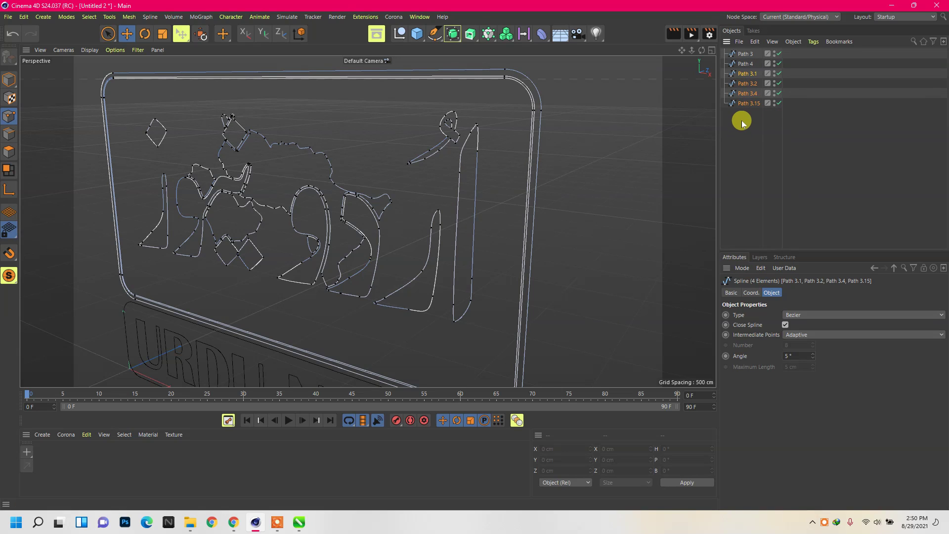
- Group the four splines under a new null named Up
key("alt+g")
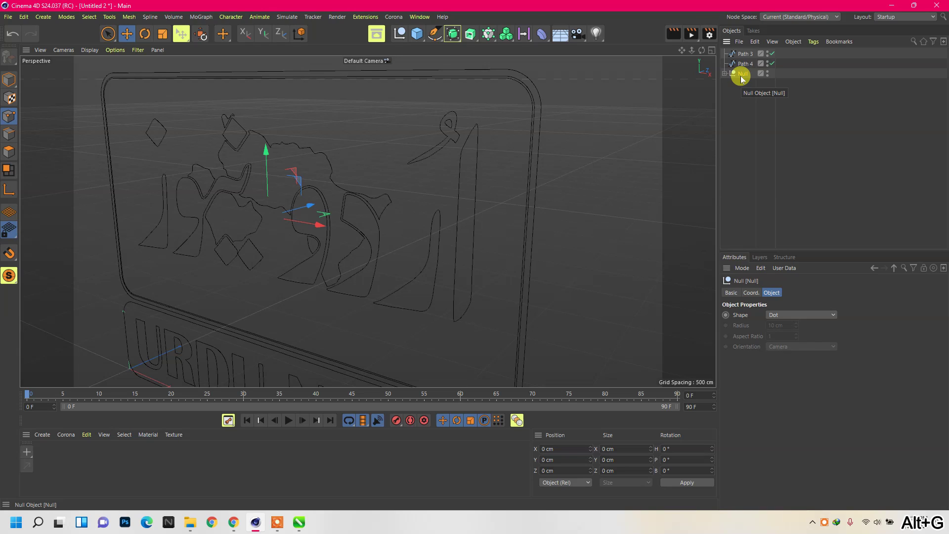
double_click(741, 75)
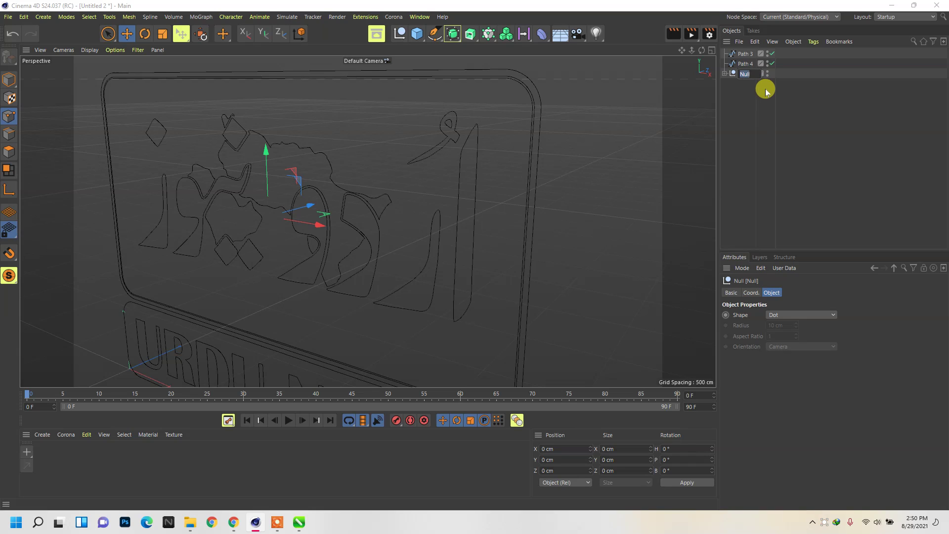
type("Urp")
key("Return")
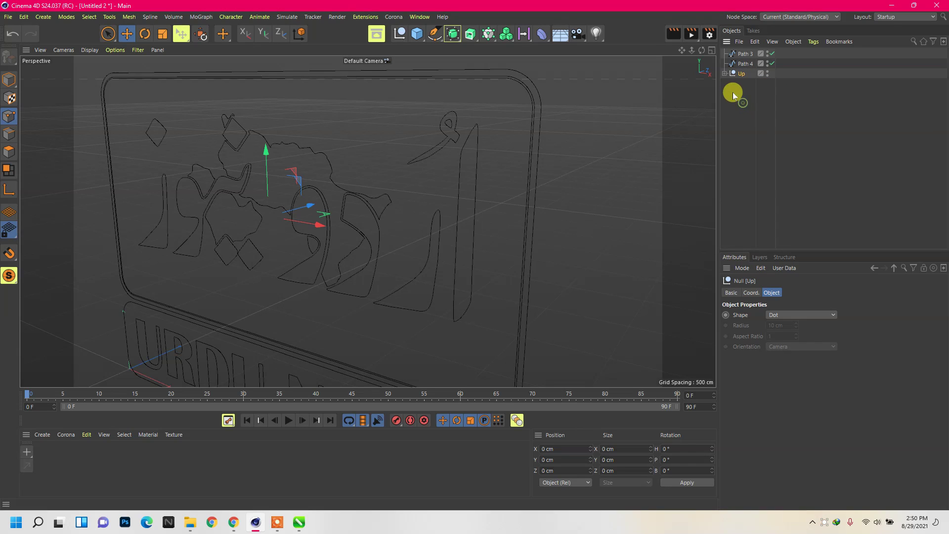
- Delete the leftover Path 3 and orbit the view to the URDU NEWS plate
left_click(747, 64)
left_click(745, 58)
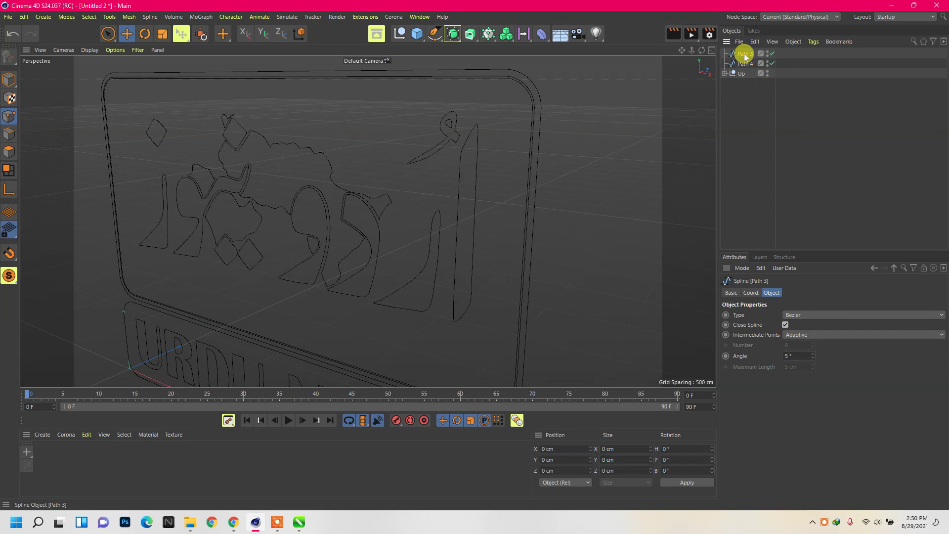
key("Delete")
left_click(745, 58)
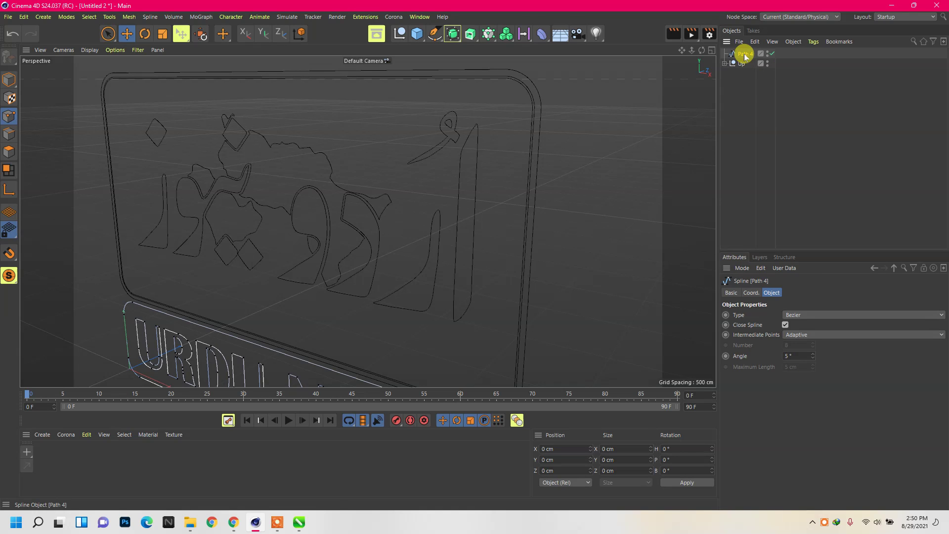
left_click_drag(423, 75, 445, 297, "alt")
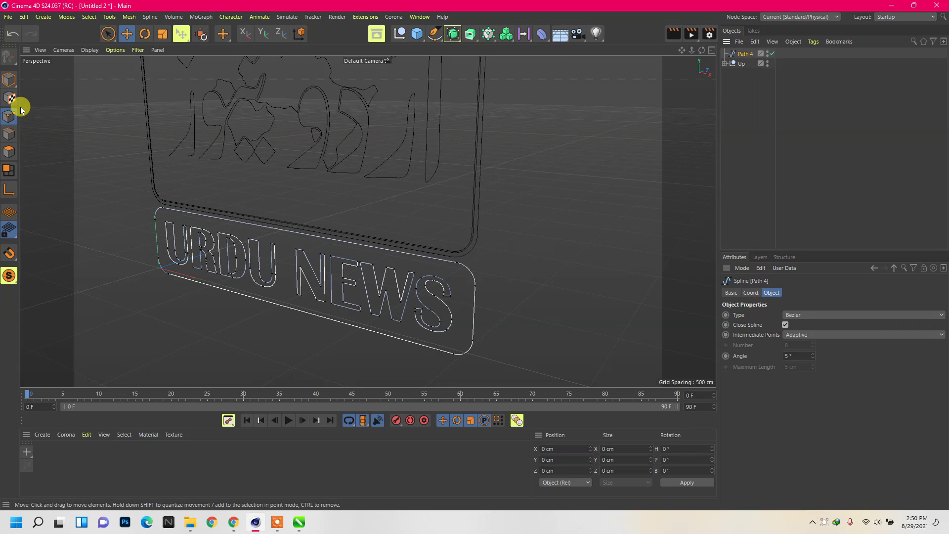
- Select all points of Path 4 and explode it into separate segment splines
left_click(89, 17)
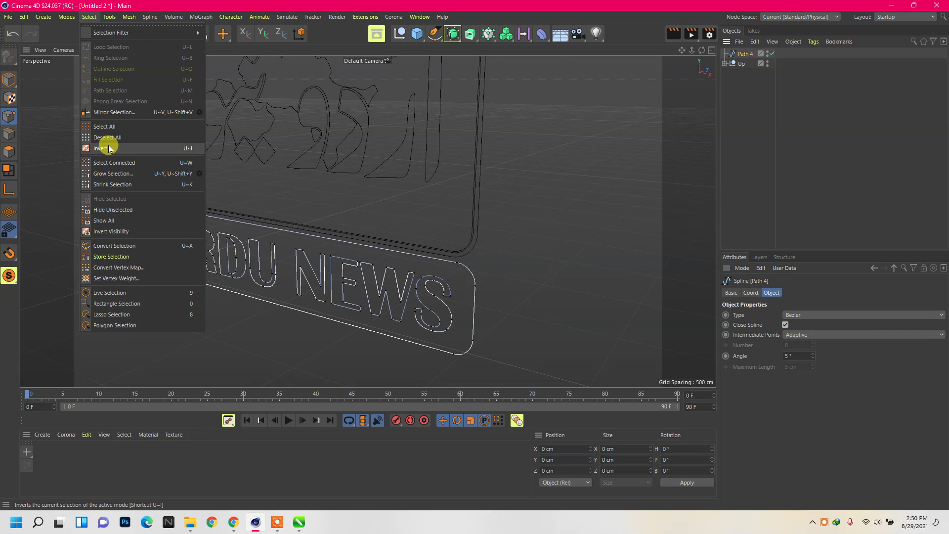
left_click(104, 126)
right_click(539, 157)
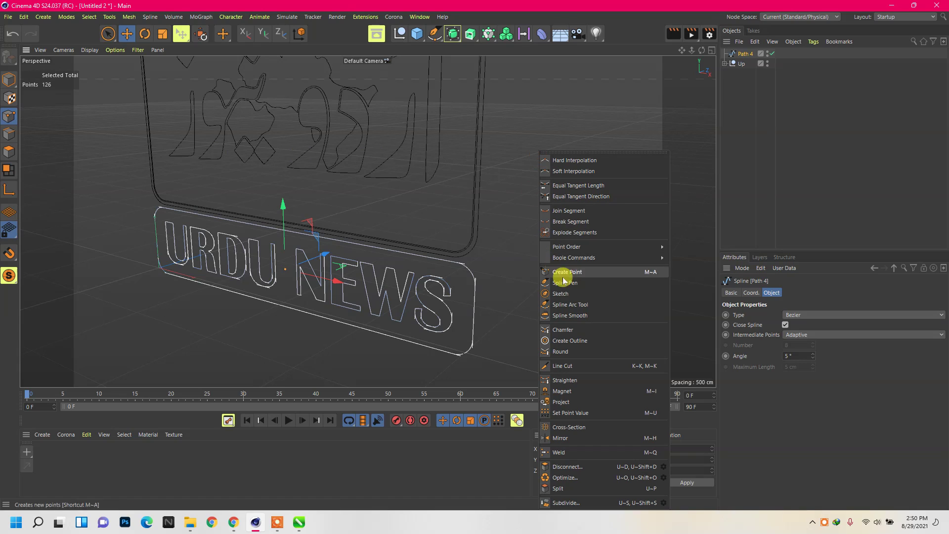
left_click(572, 232)
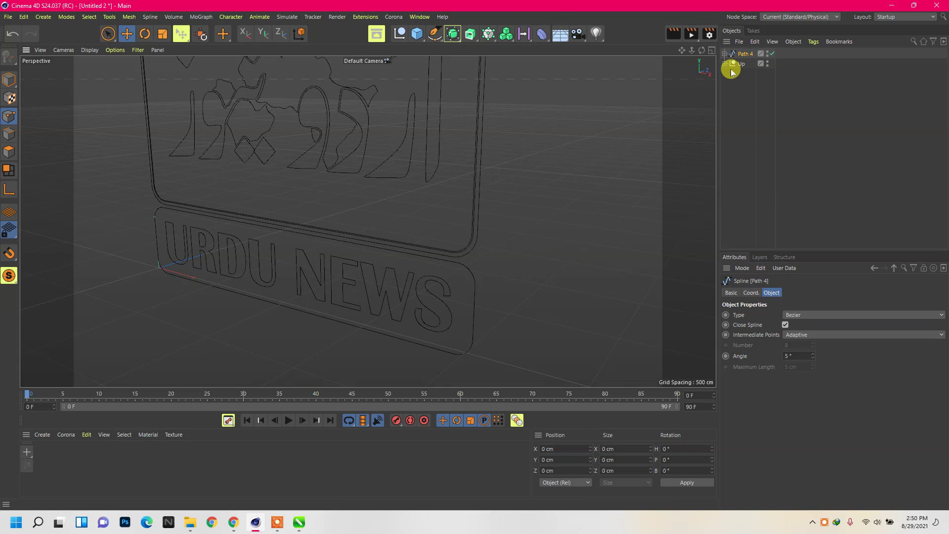
left_click(725, 54)
- Connect the letter splines from Path 4.2 onward into one letters spline
left_click(747, 68)
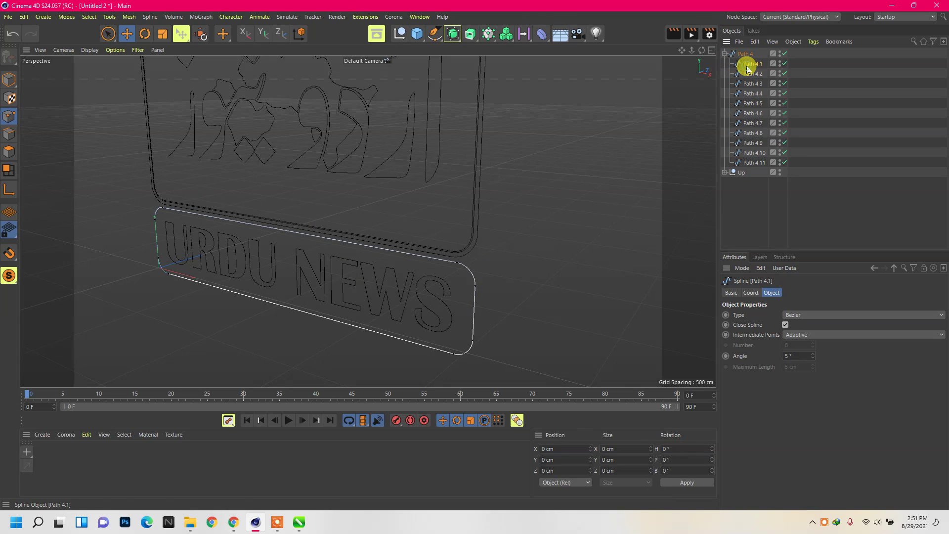
left_click(750, 74)
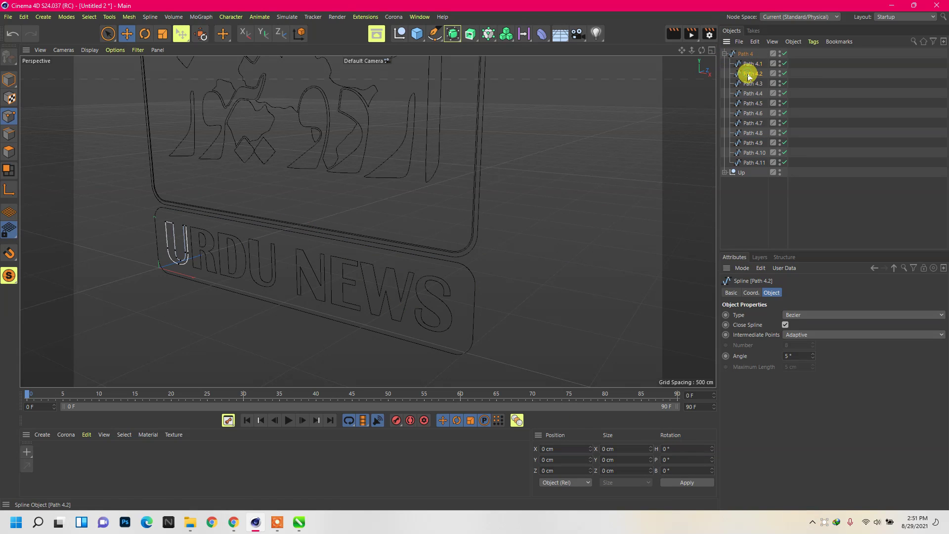
left_click(754, 164, "shift")
right_click(754, 164)
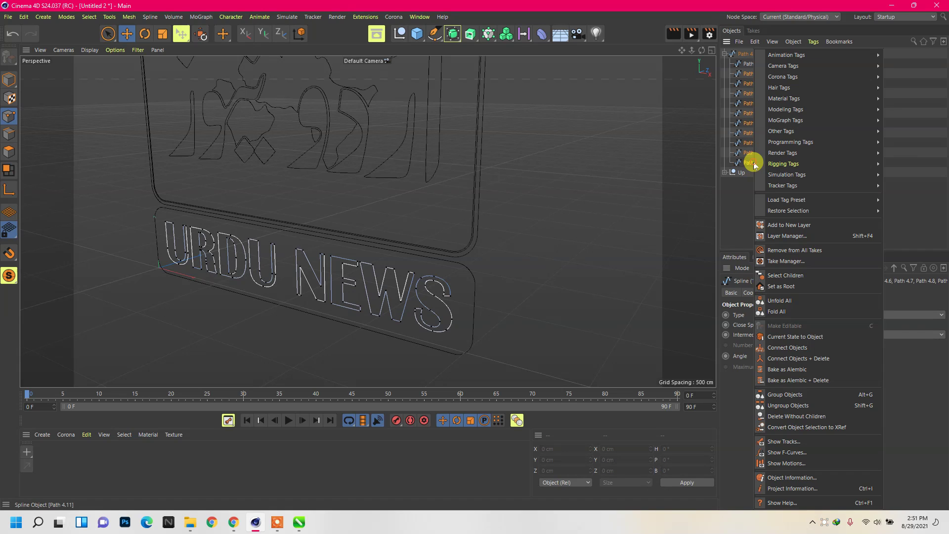
left_click(798, 359)
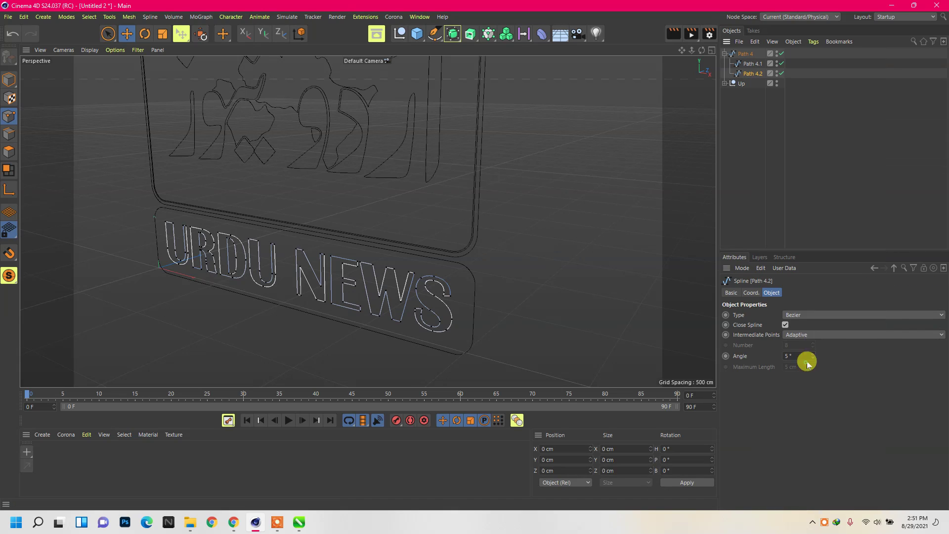
- Move Path 4.1 and 4.2 to the top level and group them in a null named Dwn
left_click(750, 63)
left_click(752, 78, "ctrl")
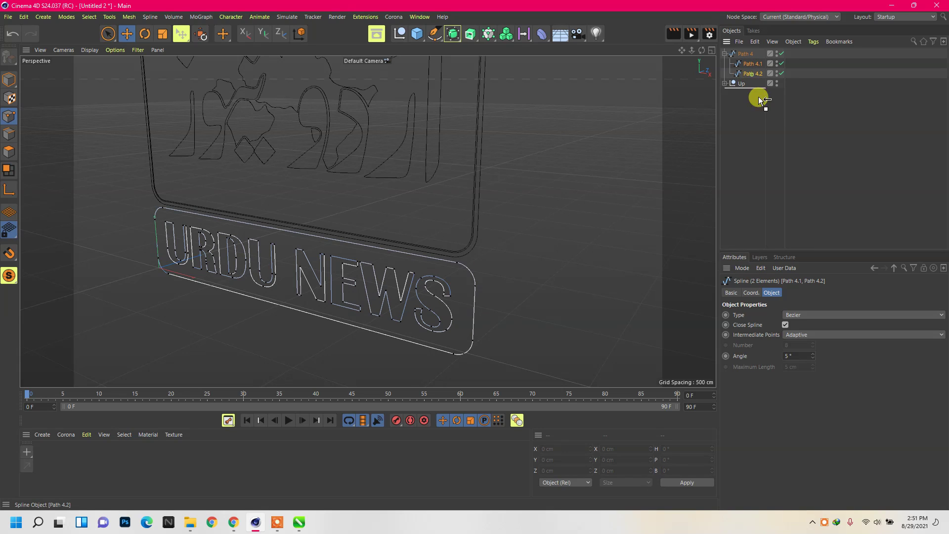
left_click_drag(752, 79, 759, 120)
key("alt+g")
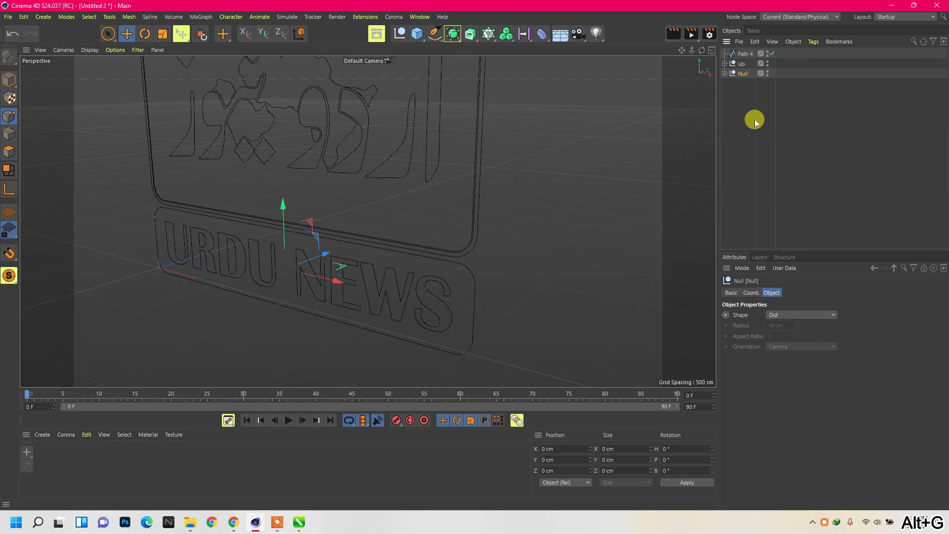
left_click(750, 83)
left_click(740, 75)
double_click(741, 75)
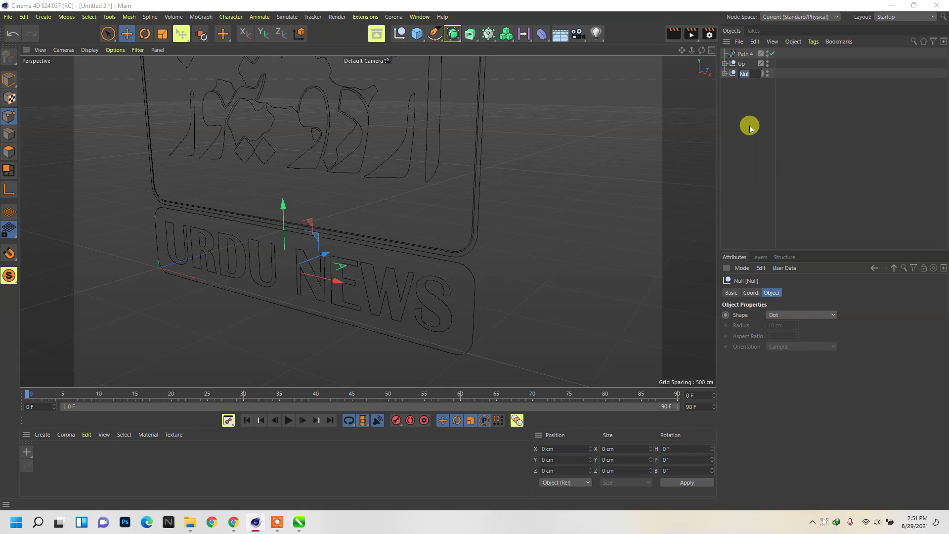
type("Dw")
key("Return")
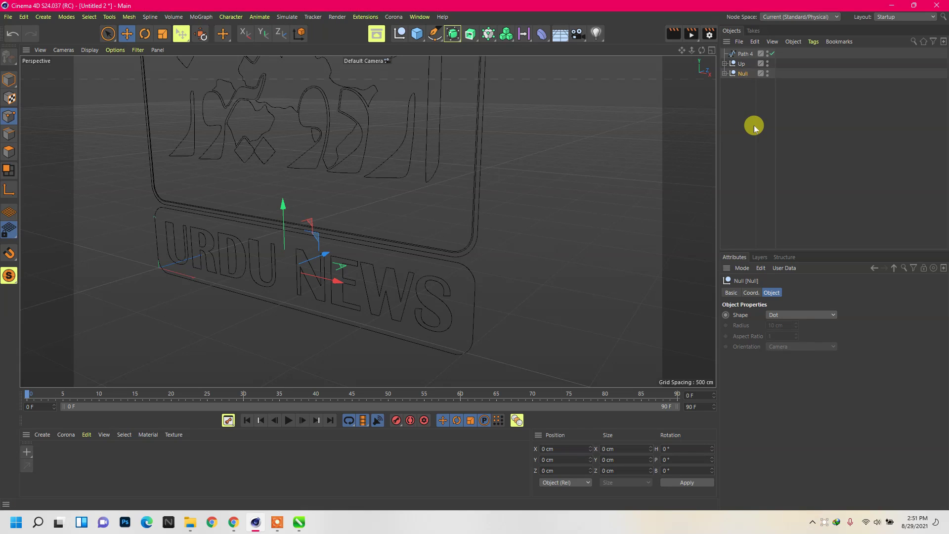
left_click(746, 54)
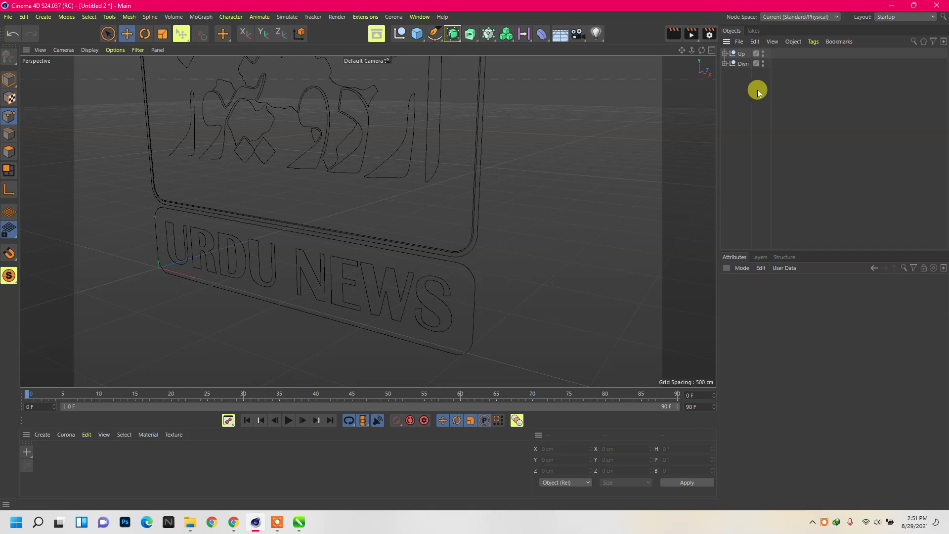
- Delete the empty Path 4 and give each of the six Up/Dwn splines its own Extrude
key("Delete")
scroll(322, 192, "down", 5)
mouse_move(348, 249)
left_mouse_down("alt")
mouse_move(345, 123)
mouse_move(388, 132)
mouse_move(379, 142)
left_mouse_up("alt")
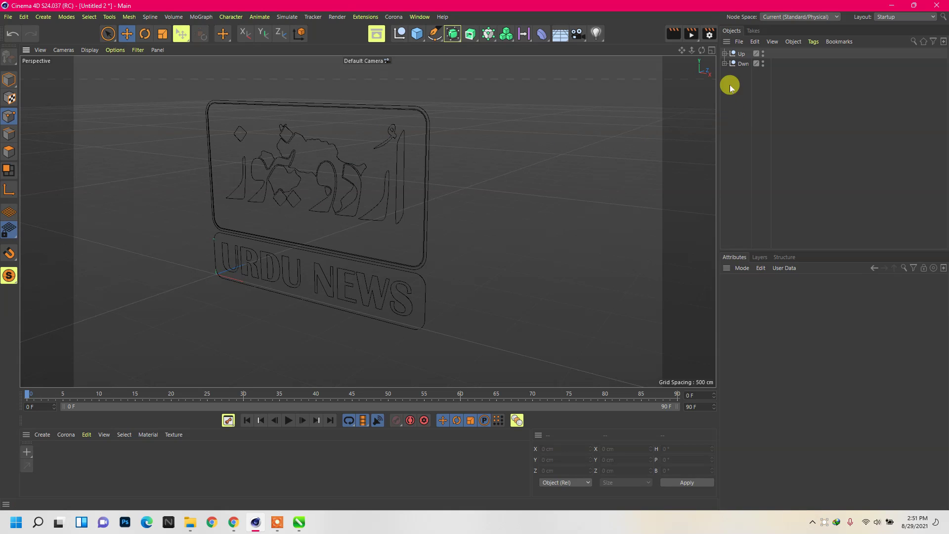
left_click(724, 64)
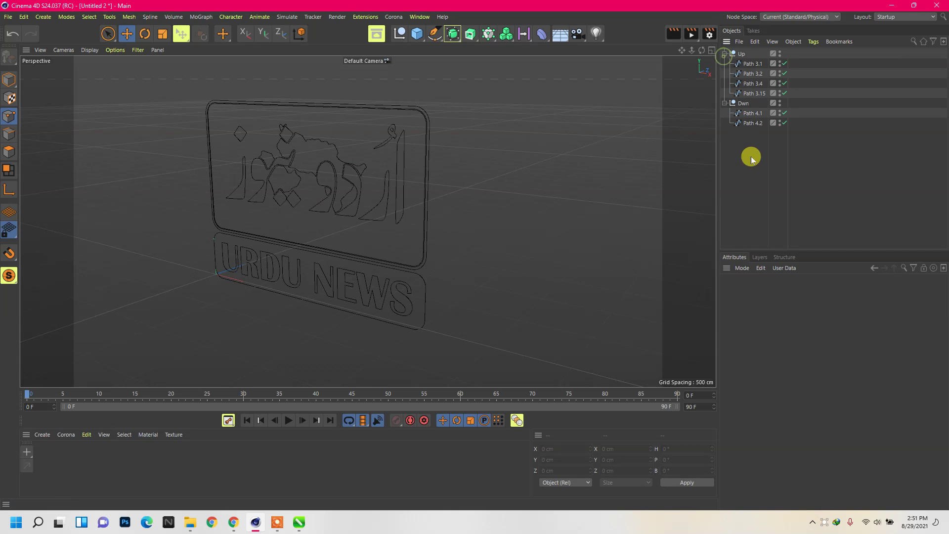
left_click_drag(760, 144, 739, 49)
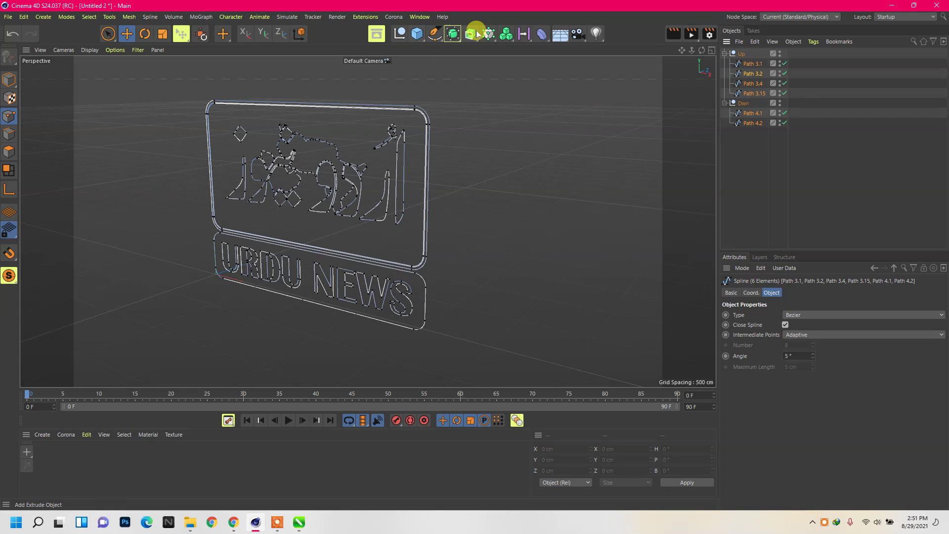
left_click_drag(470, 40, 494, 51)
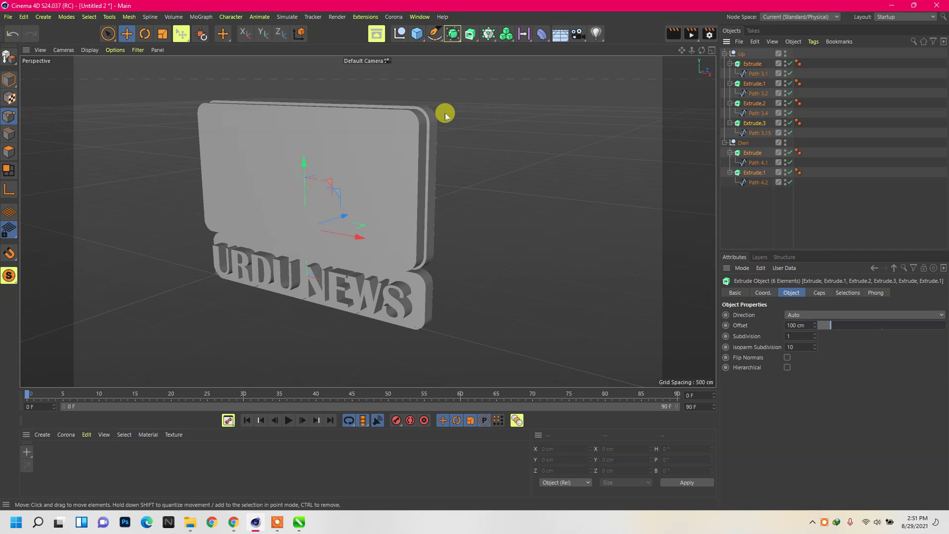
- On the plate's Extrude.1, turn off Flip Normals and test extrusion directions X and Y
left_click(767, 229)
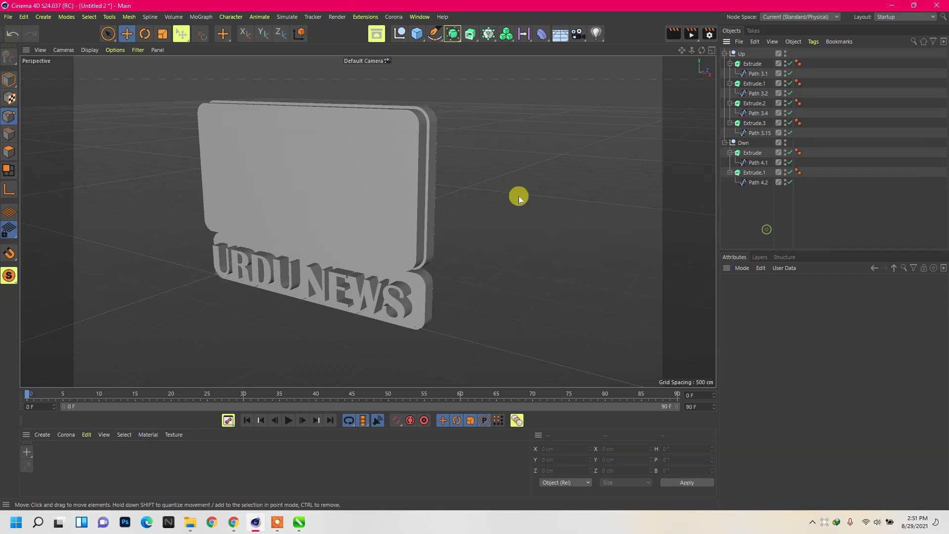
left_click(413, 161)
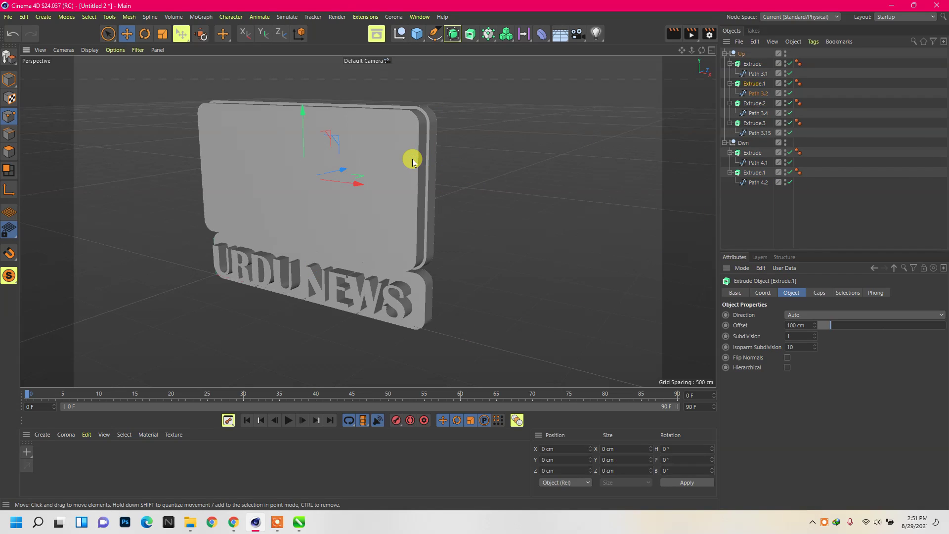
left_click(787, 358)
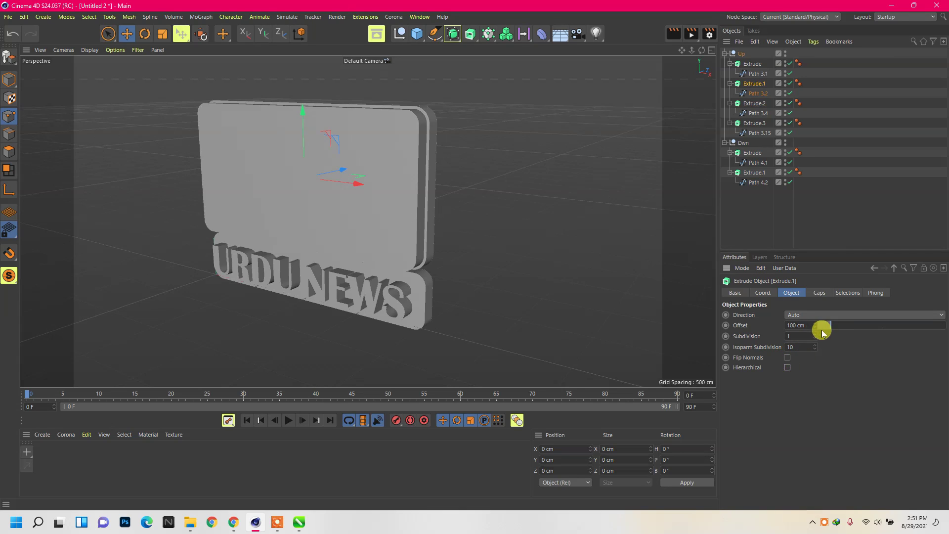
left_click(819, 315)
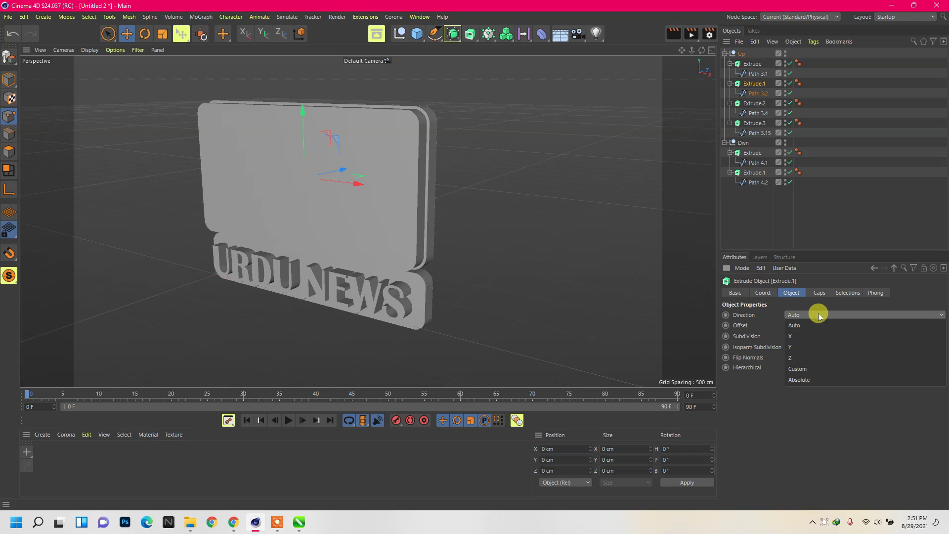
left_click(801, 336)
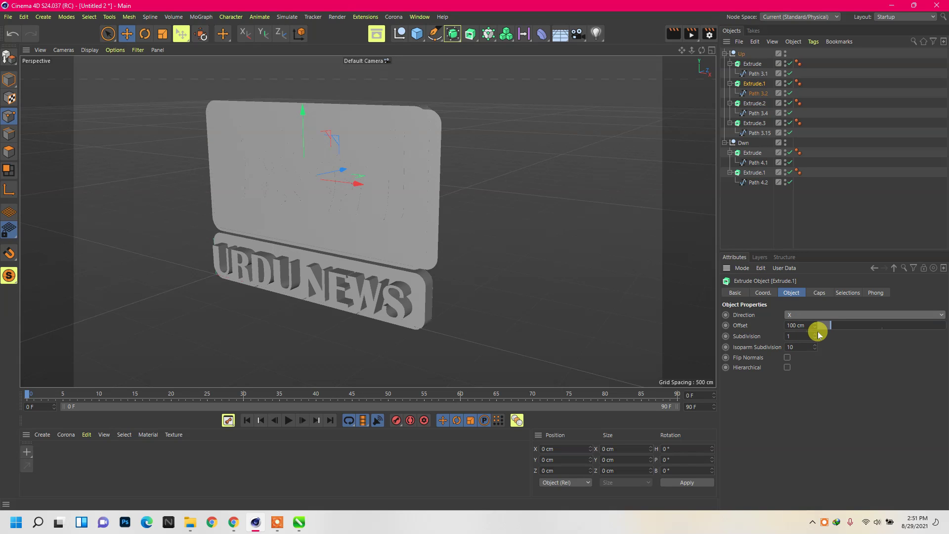
left_click_drag(702, 50, 367, 221)
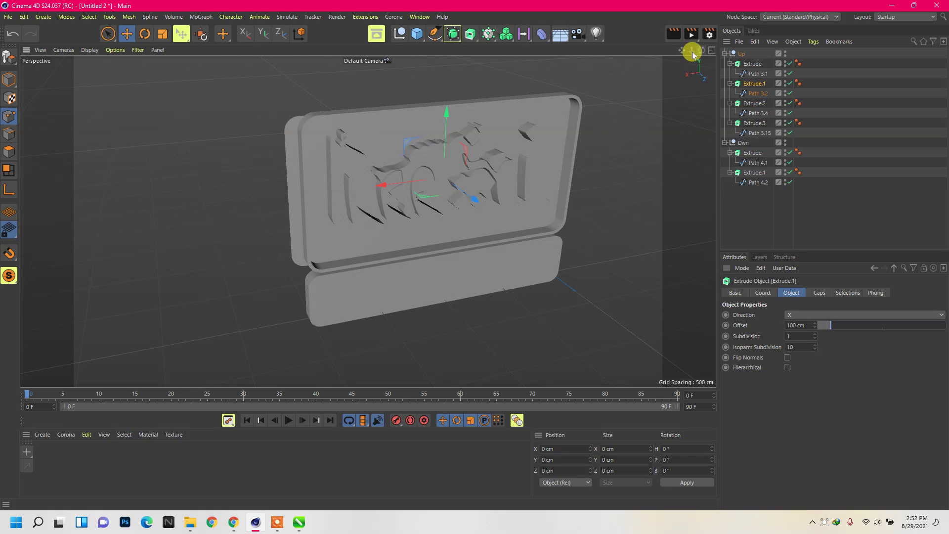
left_click(824, 314)
scroll(824, 313, "down", 1)
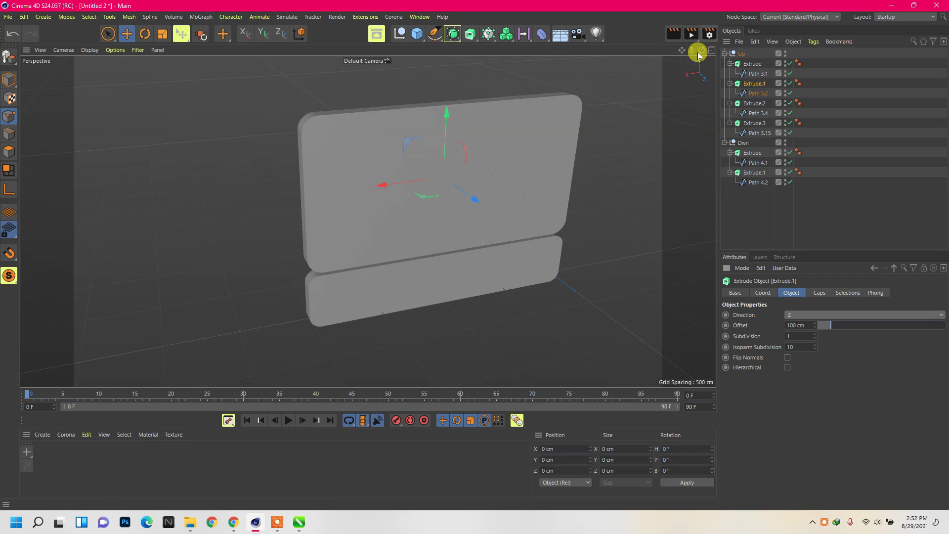
left_click_drag(701, 50, 702, 50)
left_click_drag(368, 221, 368, 221, "alt")
- Rename Extrude.2, holding the Path 3.4 lettering, to Urdu
left_click(755, 208)
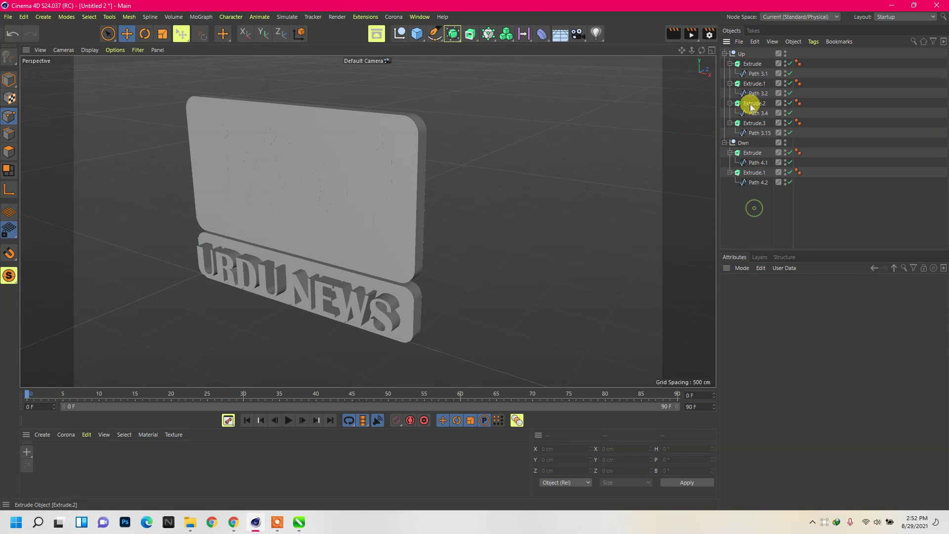
left_click(752, 110)
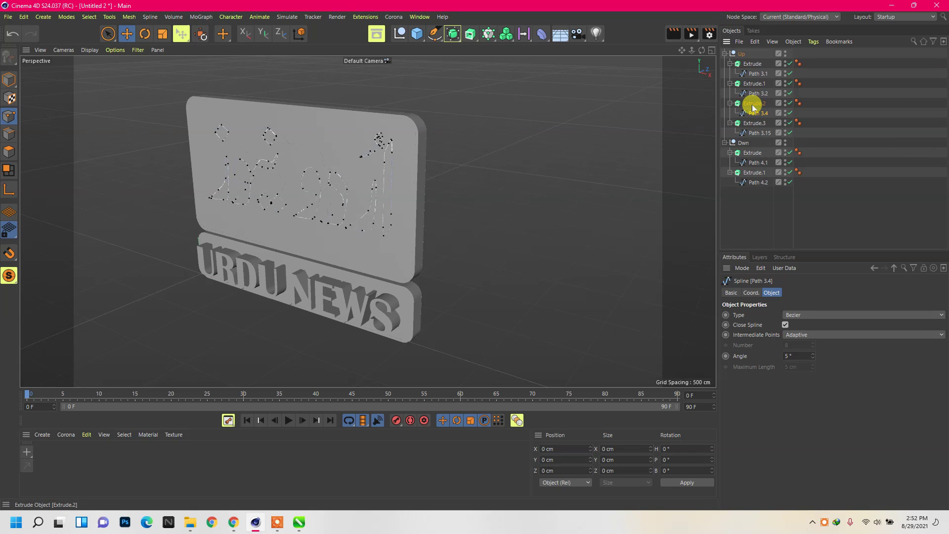
double_click(754, 103)
type("Urdu")
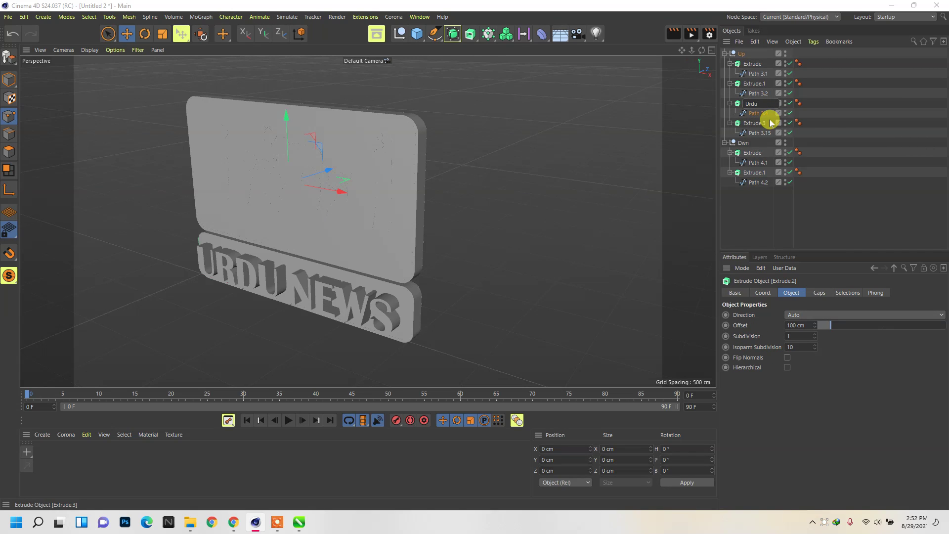
key("Return")
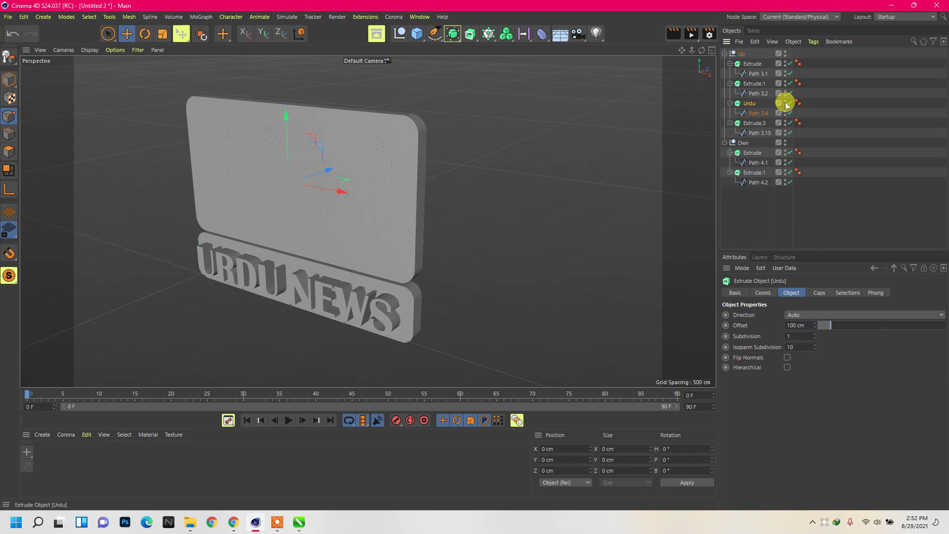
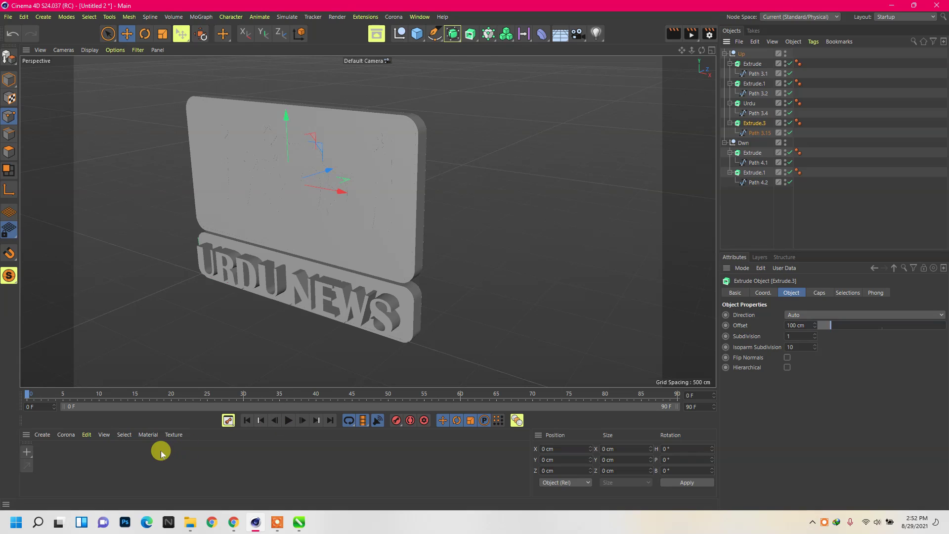
- Create a default material Mat and apply it to the upper panel's front plate, Extrude.1
left_click(144, 448)
double_click(79, 460)
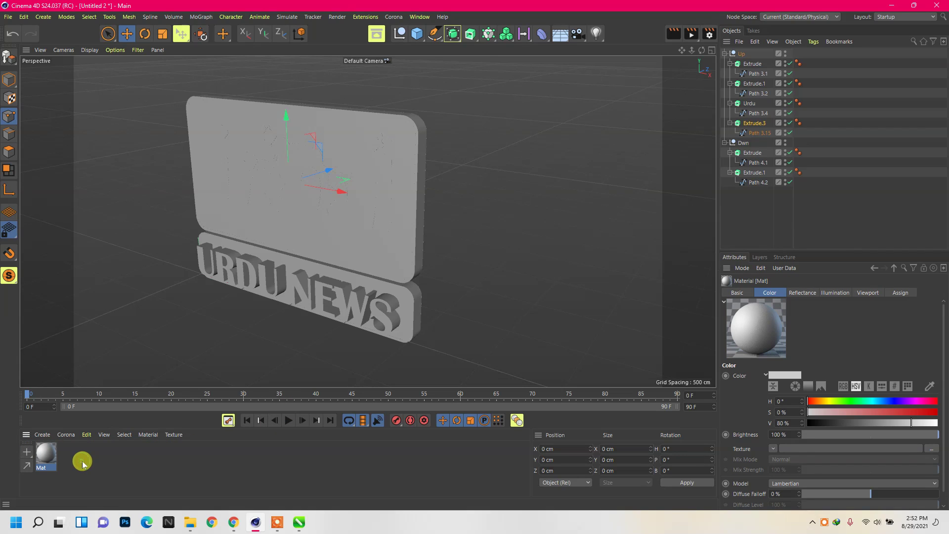
mouse_move(51, 455)
left_mouse_down()
mouse_move(369, 272)
mouse_move(403, 272)
left_mouse_up()
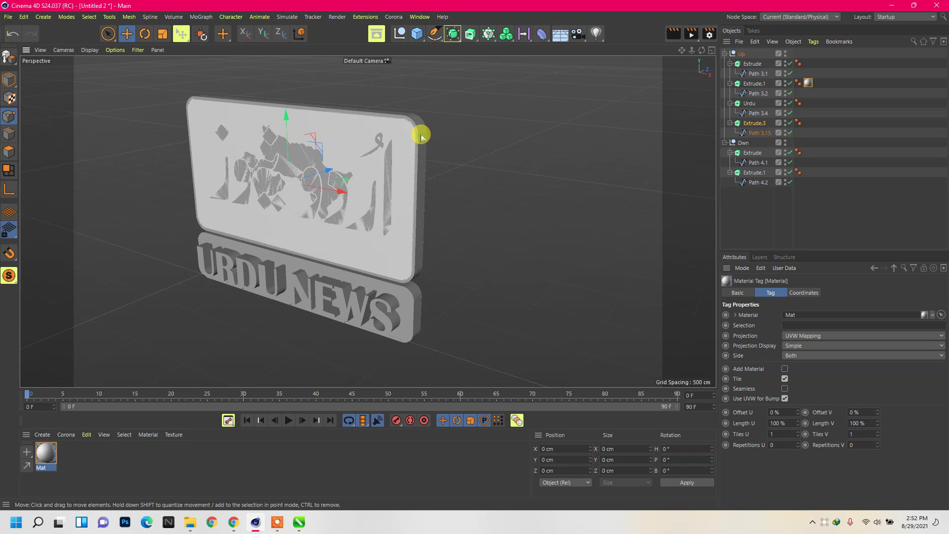
- Rename Extrude.3 in the upper panel to map
left_click(748, 205)
left_click(758, 123)
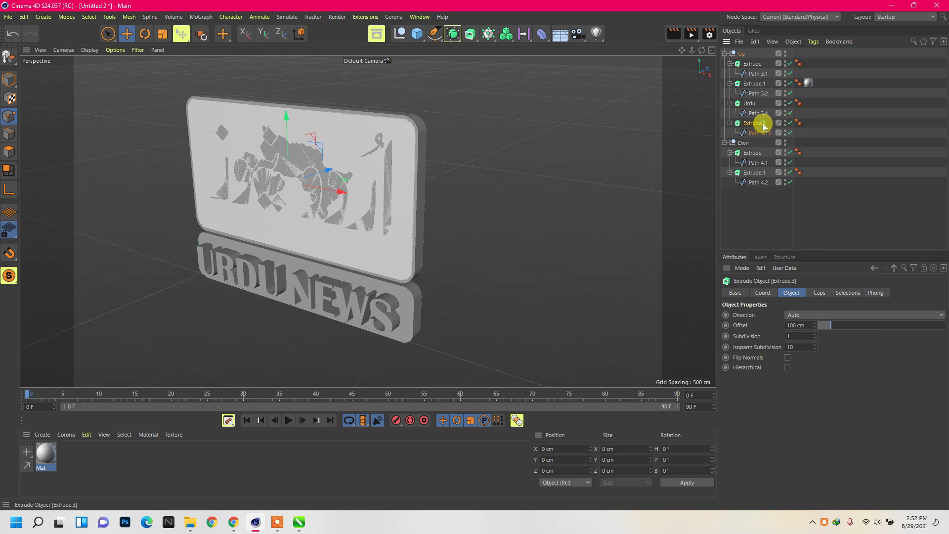
left_click(786, 122)
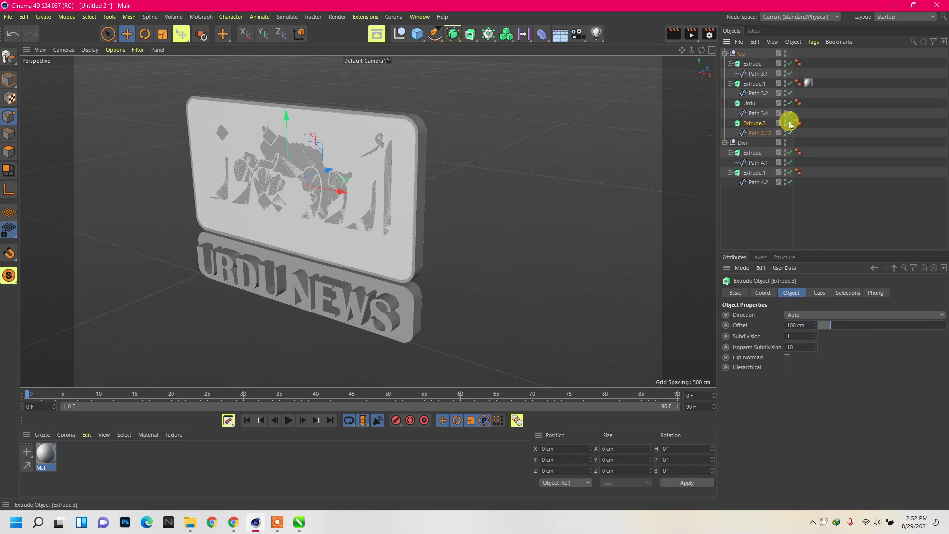
double_click(749, 123)
type("map")
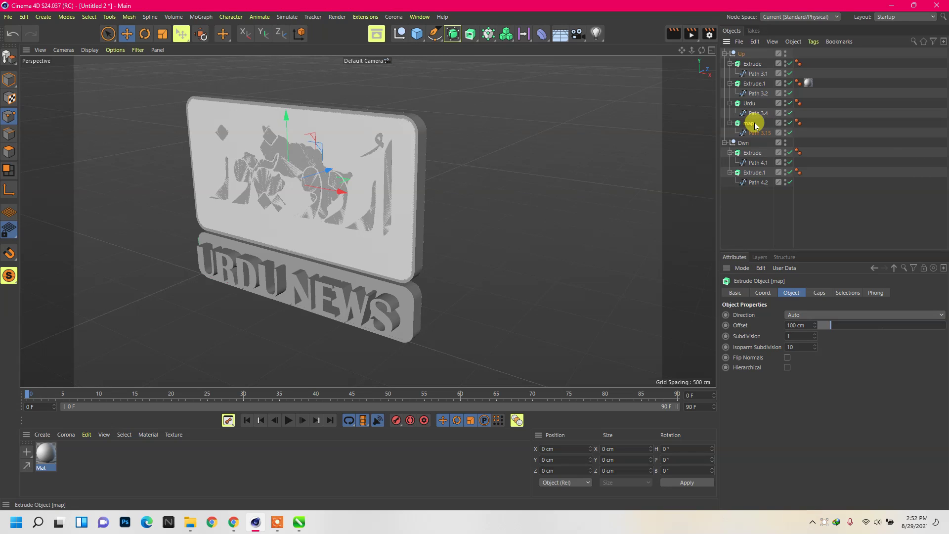
key("Return")
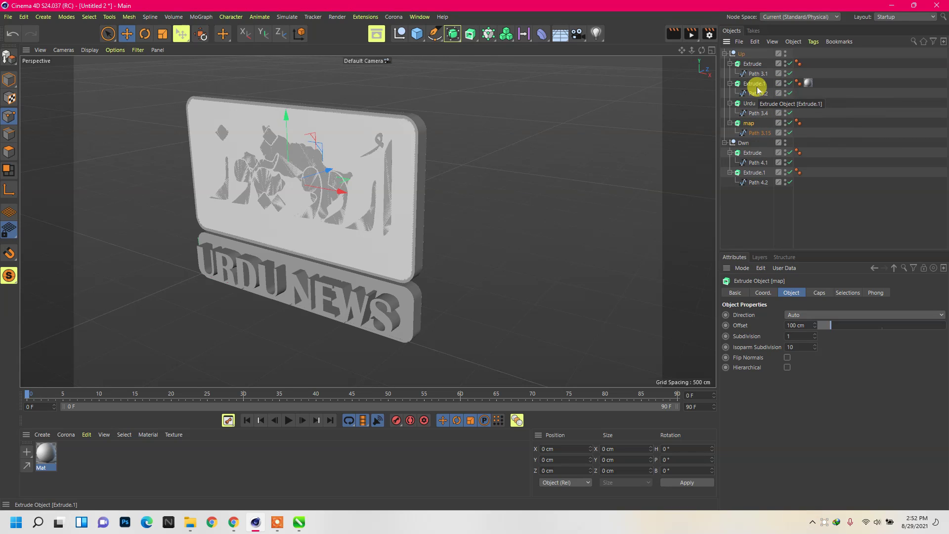
- Rename the front plate Extrude.1 to fill, correcting the typo
left_click(756, 86)
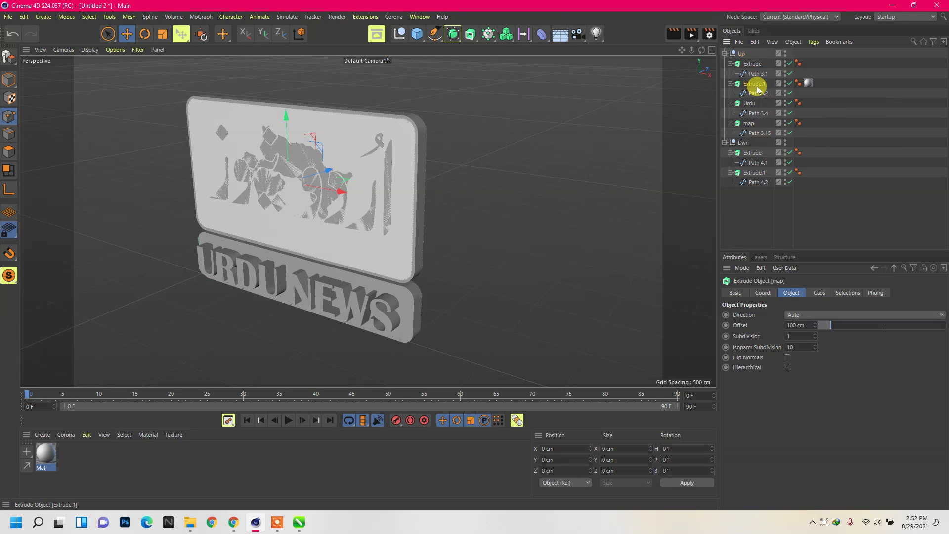
left_click(790, 87)
left_click(787, 84)
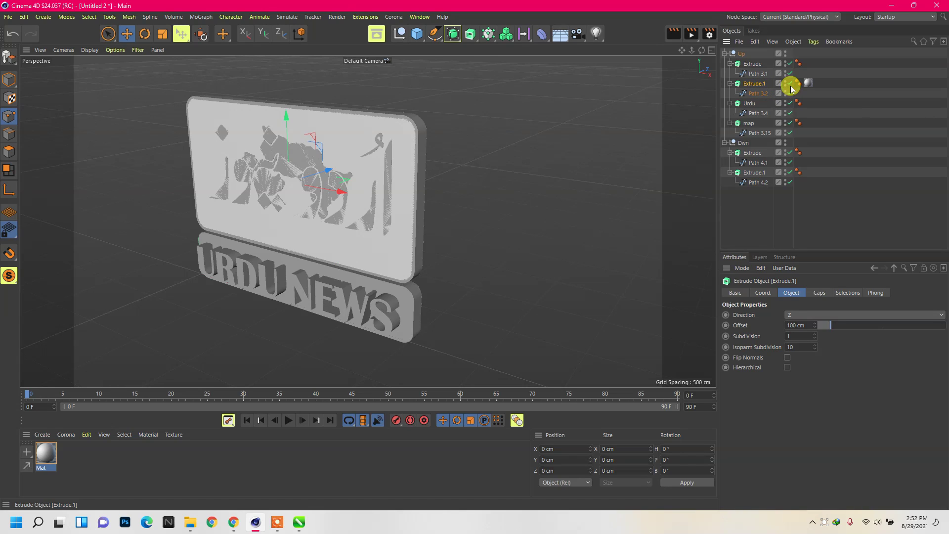
double_click(756, 84)
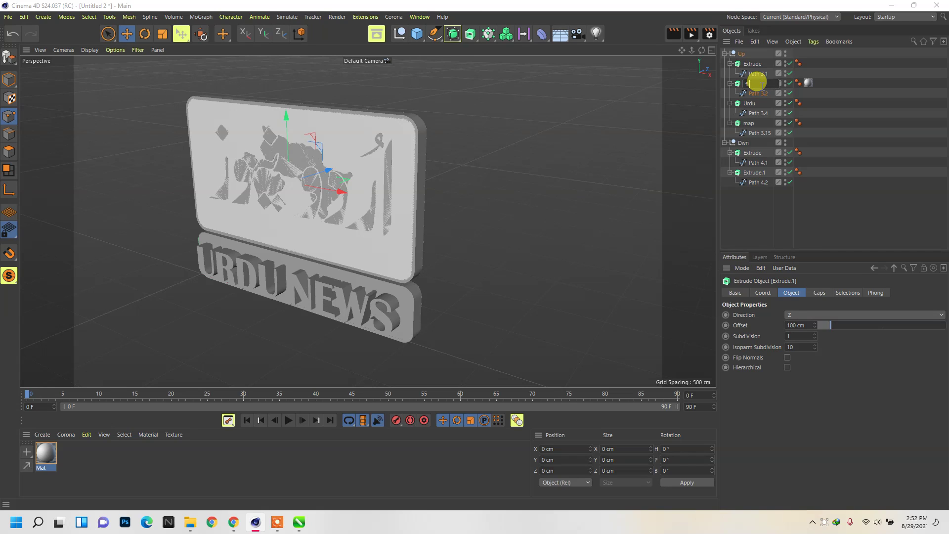
key("Return")
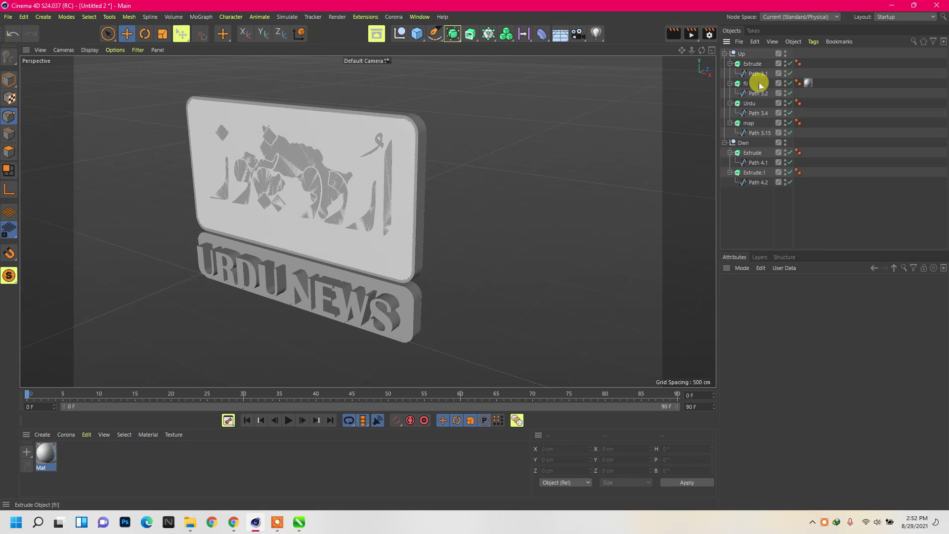
double_click(749, 84)
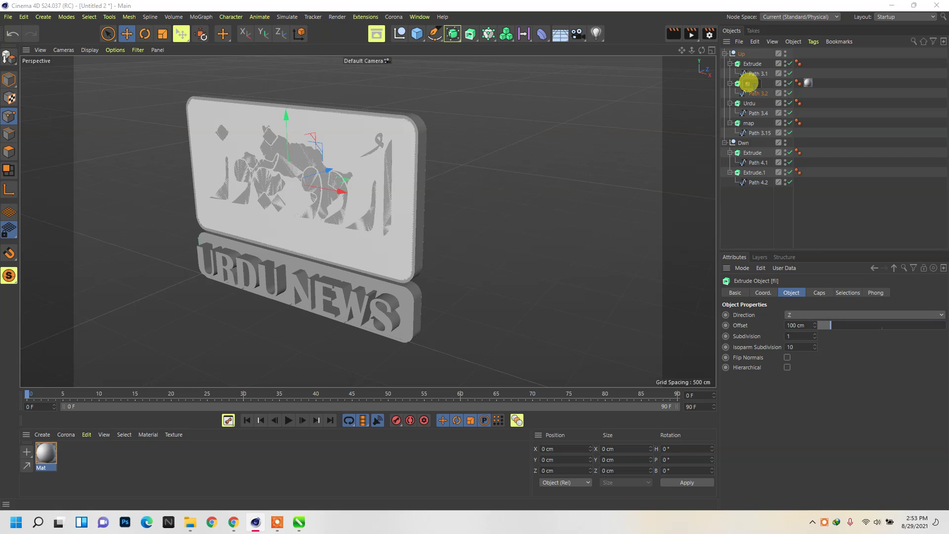
type("l")
key("Return")
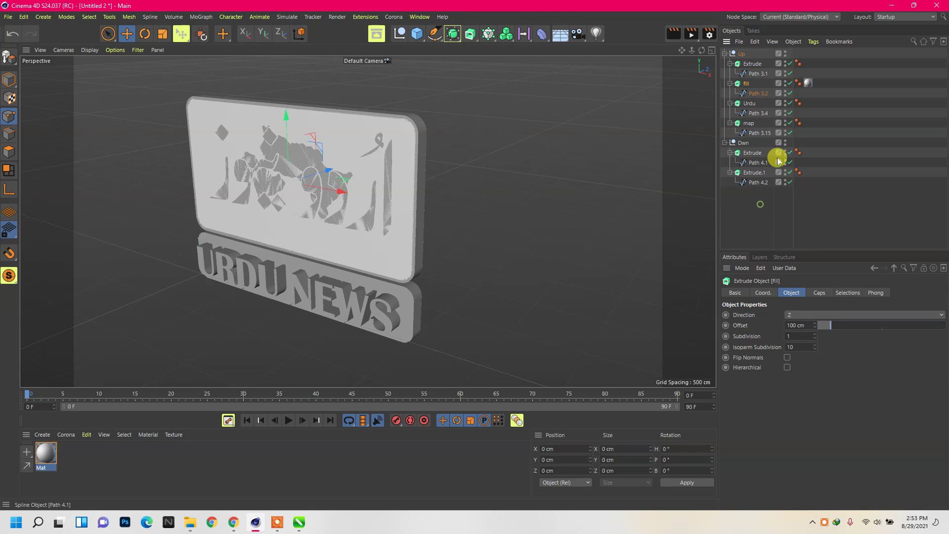
- Rename the first Up extrusion to out, disable fill, and collapse the groups
left_click(753, 64)
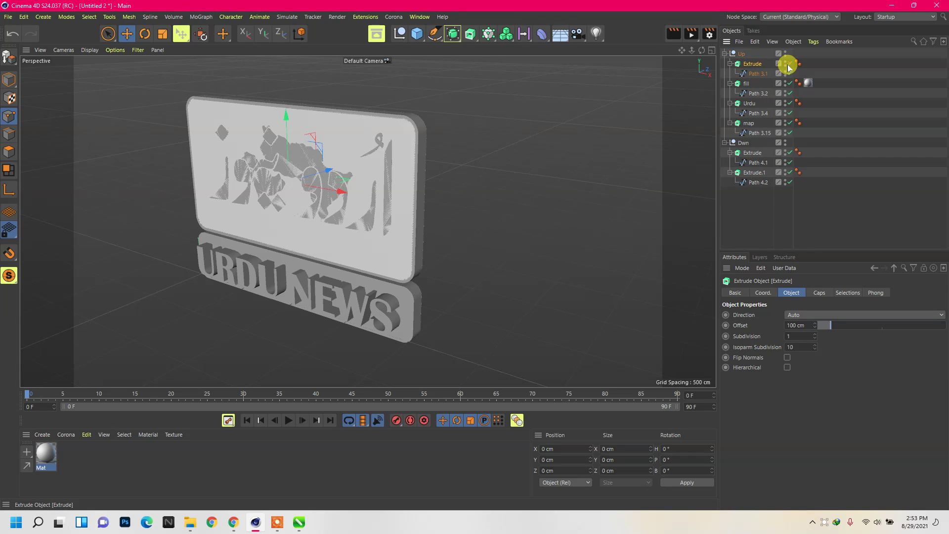
double_click(756, 63)
type("out")
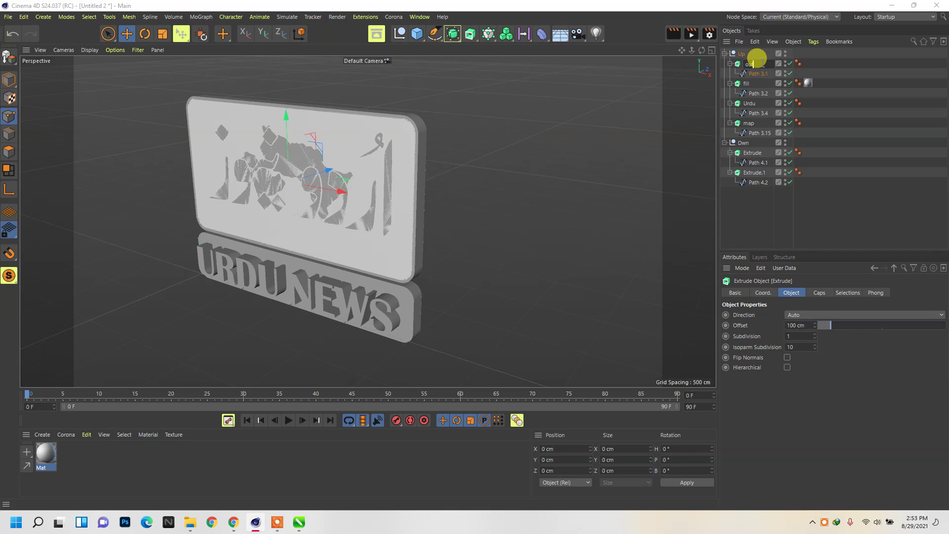
key("Return")
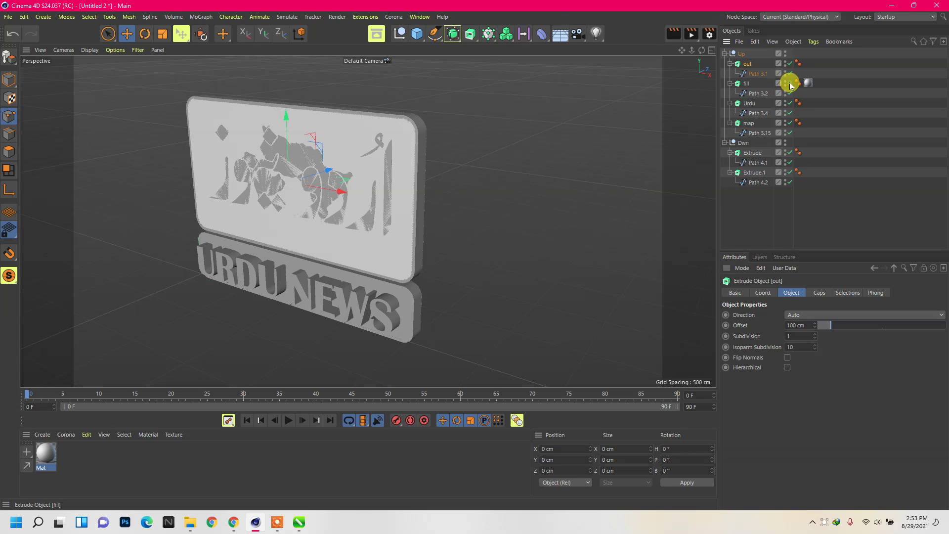
left_click(790, 83)
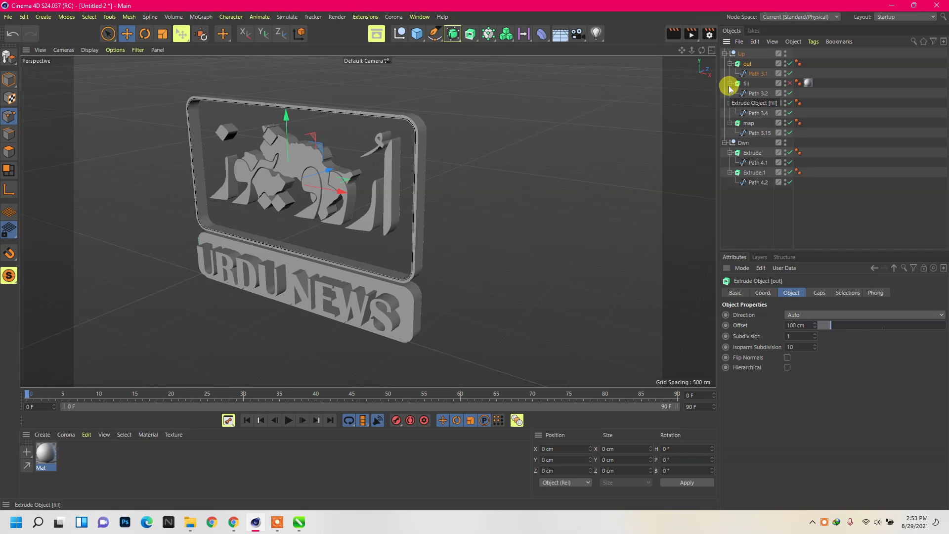
left_click(730, 83)
left_click(730, 93)
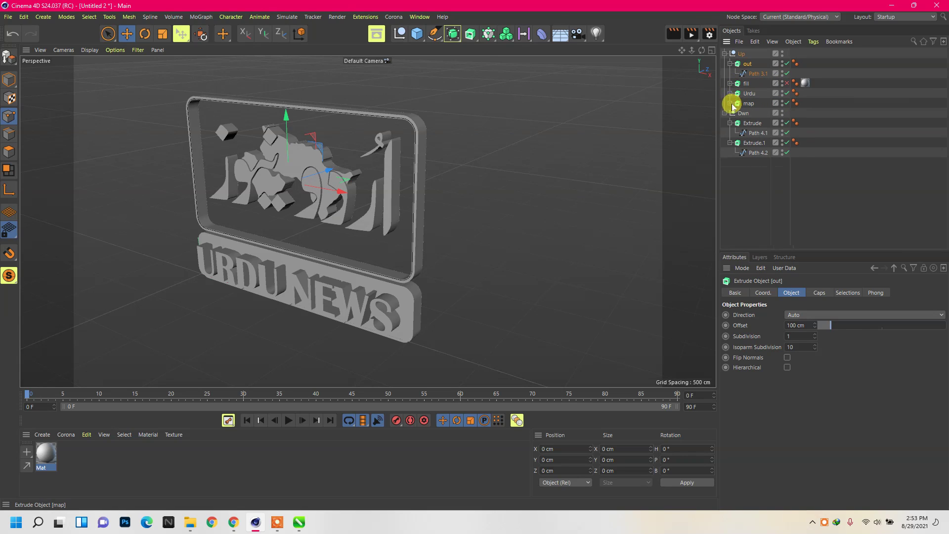
left_click(730, 63)
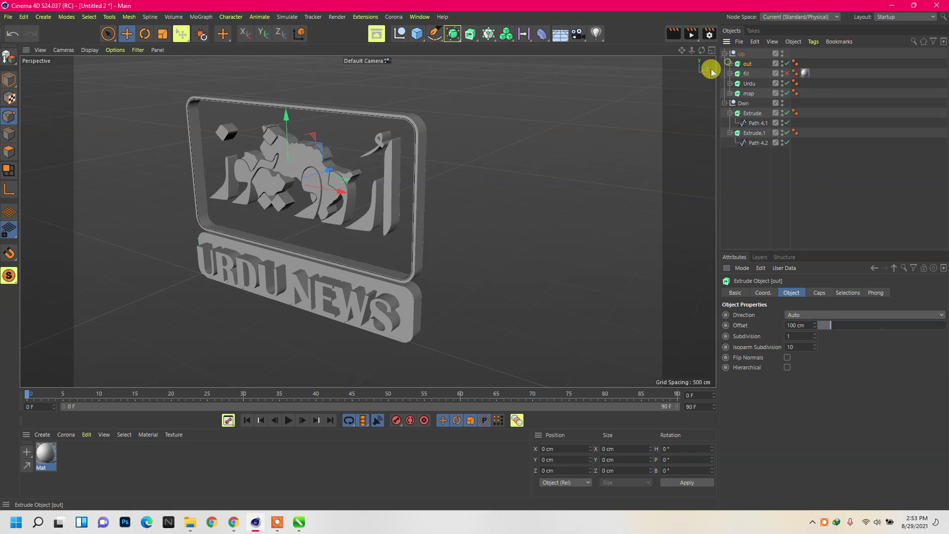
- Set the lower panel's Extrude direction to Z
left_click(752, 73)
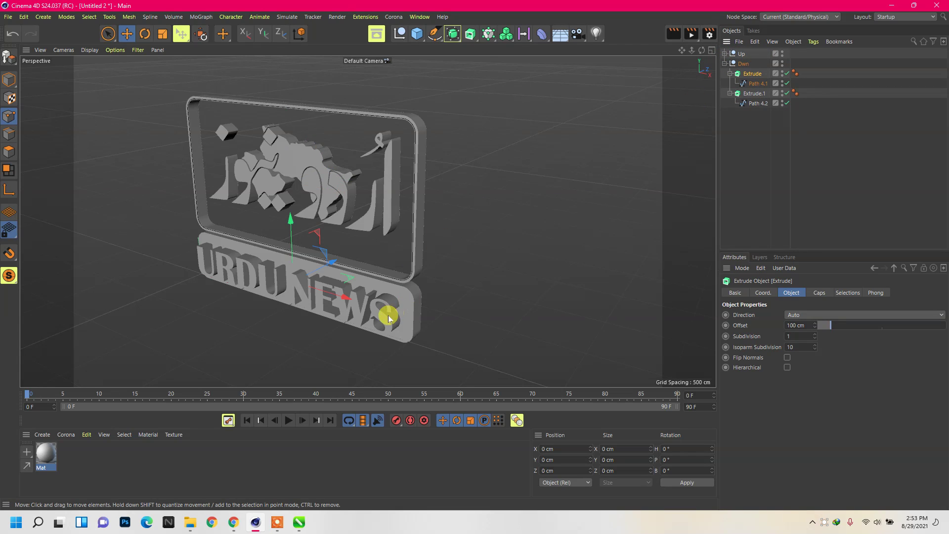
left_click(803, 316)
left_click(794, 354)
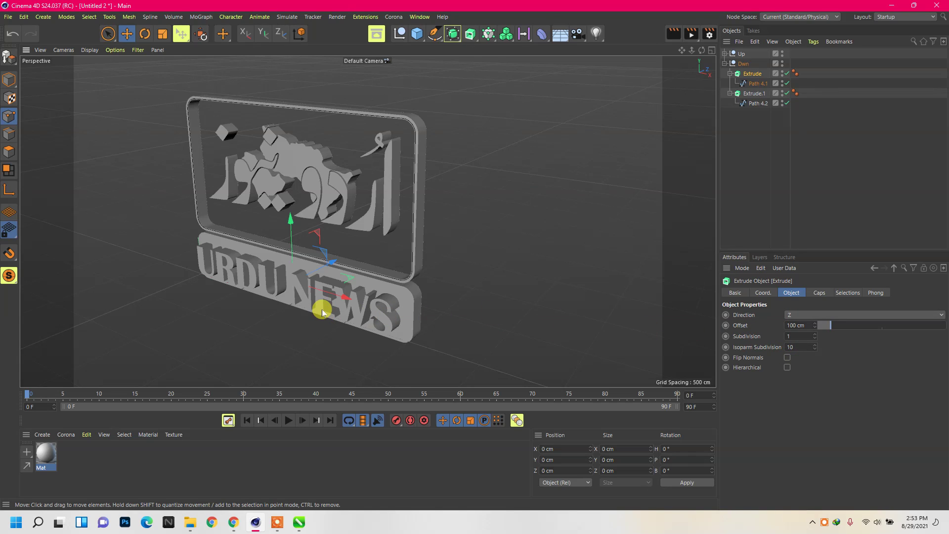
left_click(752, 153)
left_click(755, 79)
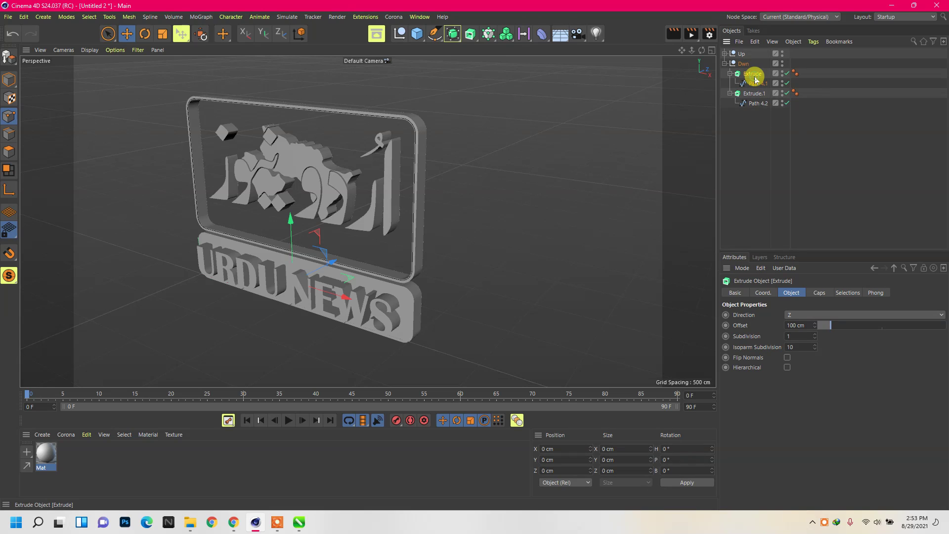
- Set the lower panel's Extrude.1 direction to Z as well
left_click(757, 83)
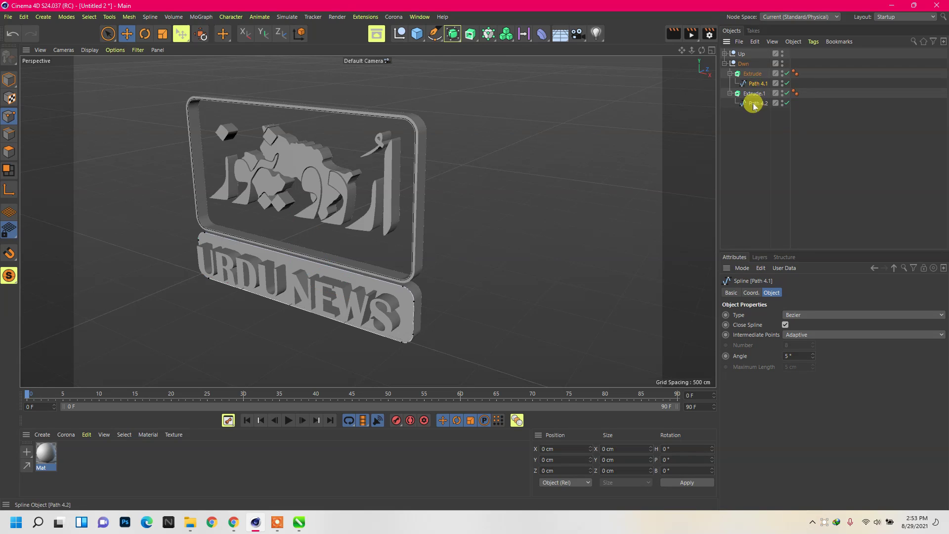
left_click(806, 317)
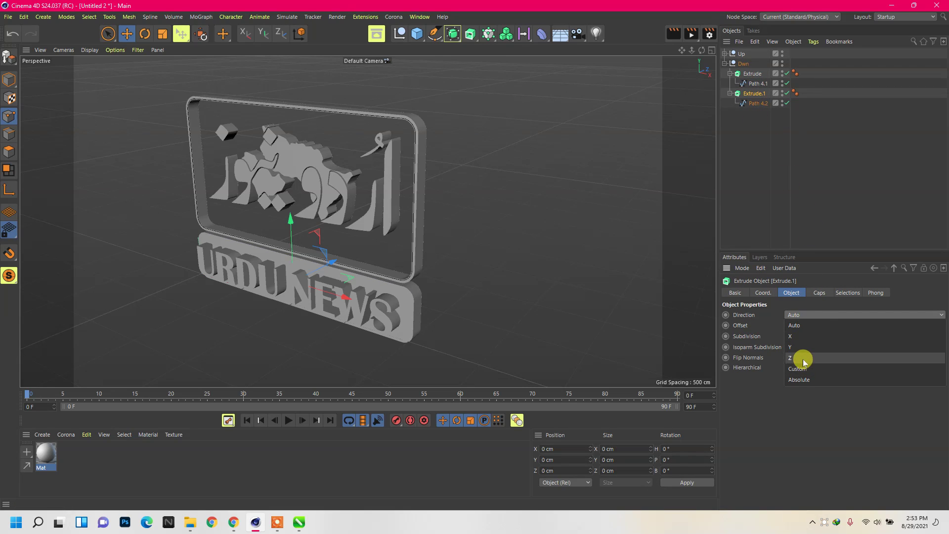
left_click(804, 358)
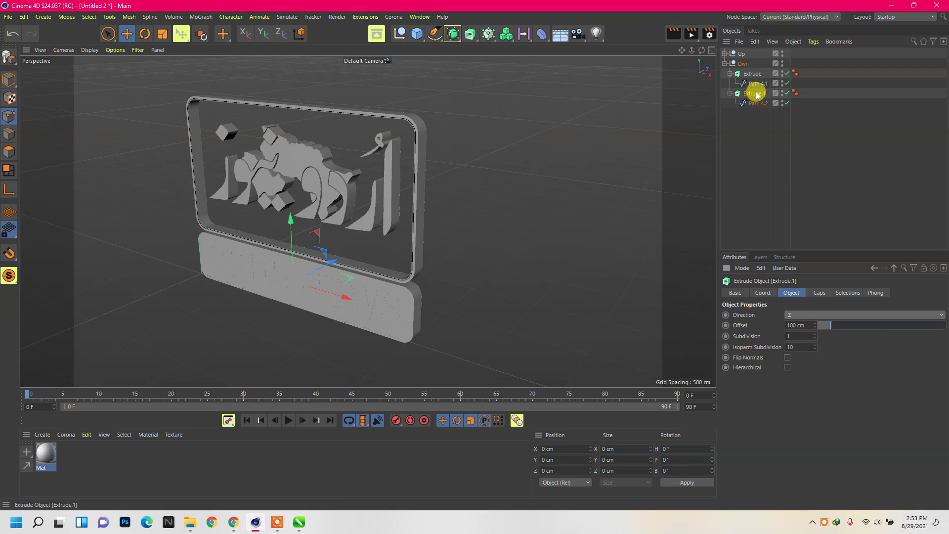
left_click(728, 93)
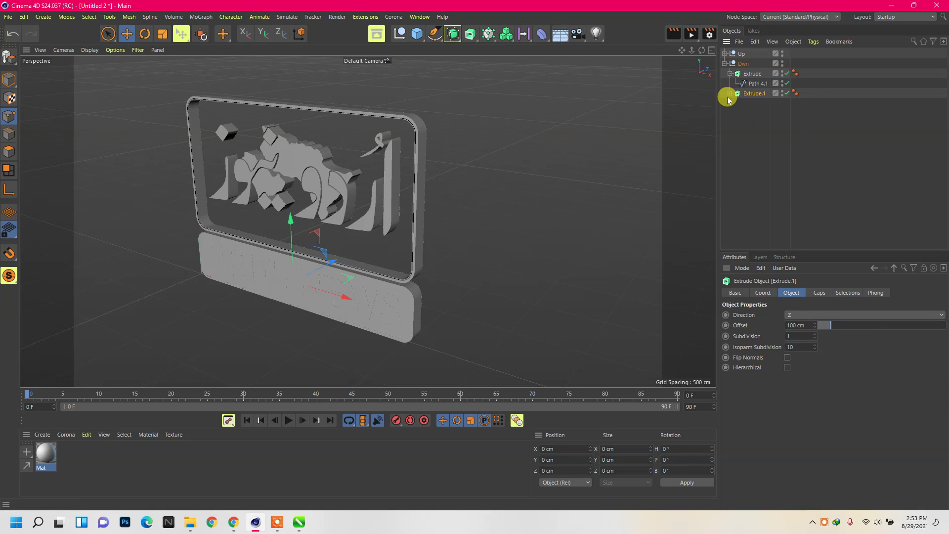
left_click(728, 94)
left_click(750, 127)
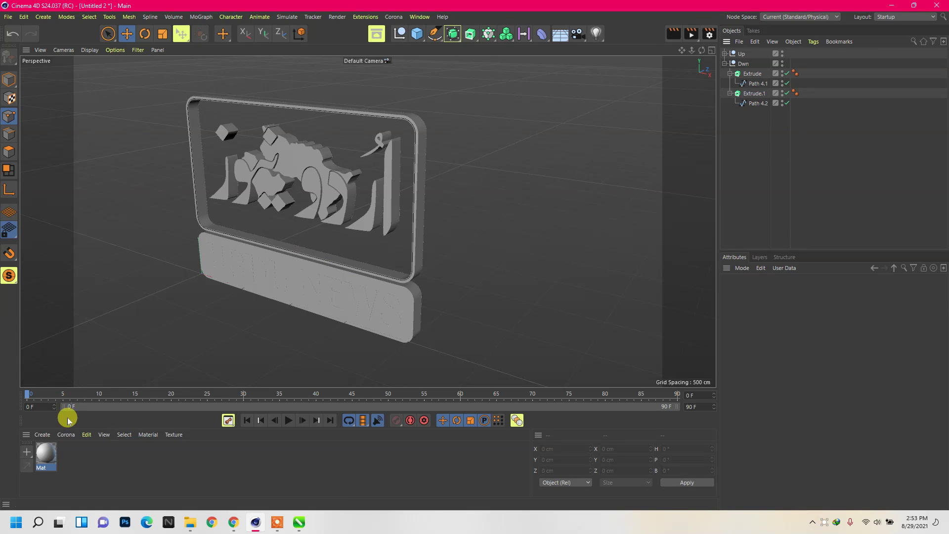
- Apply Mat to the lower panel's Extrude and rename Extrude.1 to Ur
left_click_drag(45, 453, 774, 147)
left_click_drag(757, 85, 755, 75)
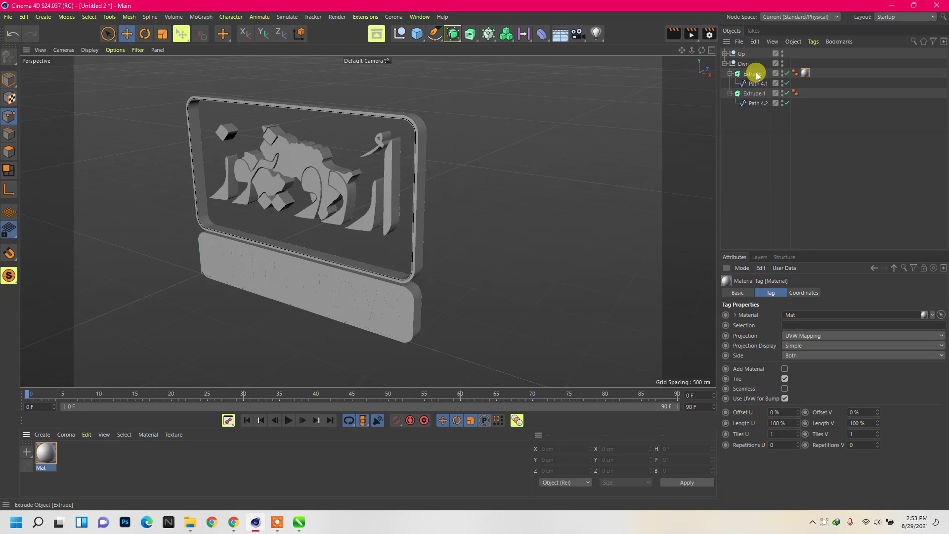
left_click(755, 94)
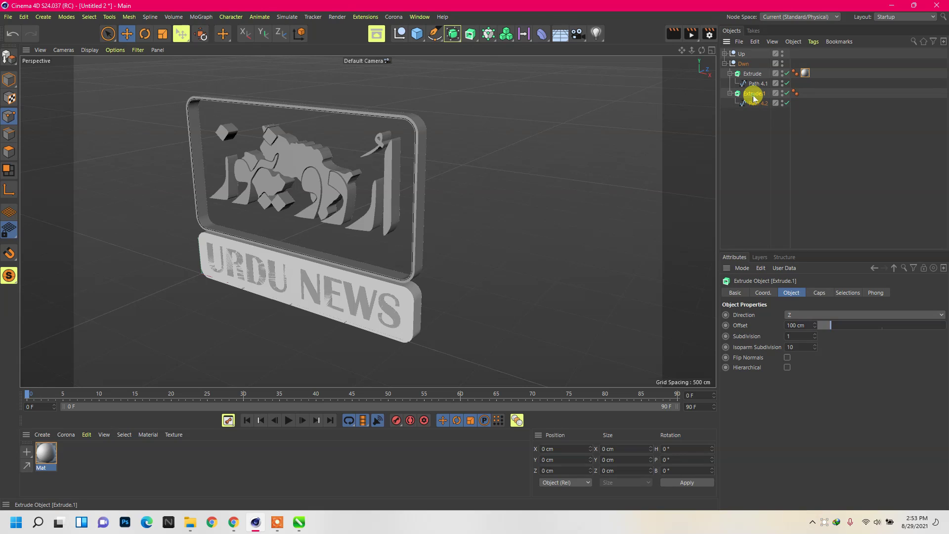
double_click(755, 94)
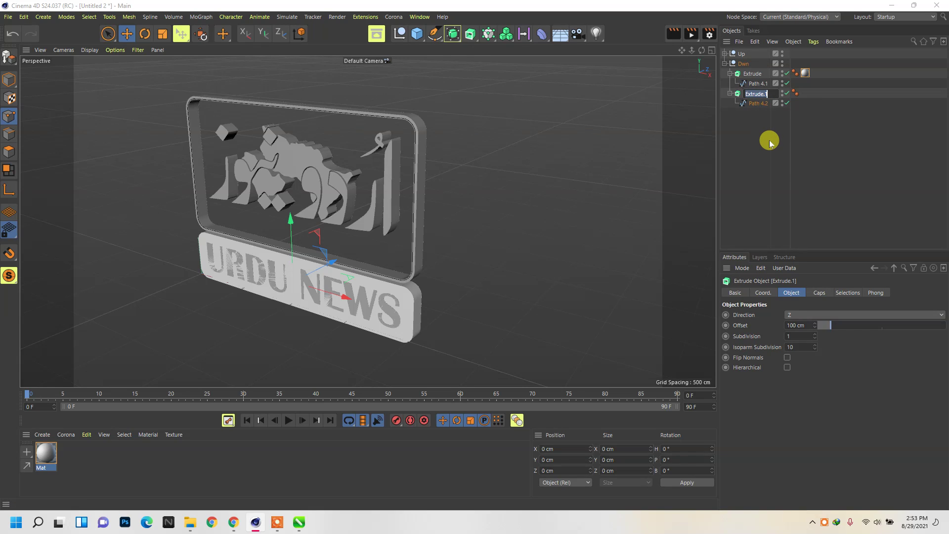
type("Up")
type("r")
key("Return")
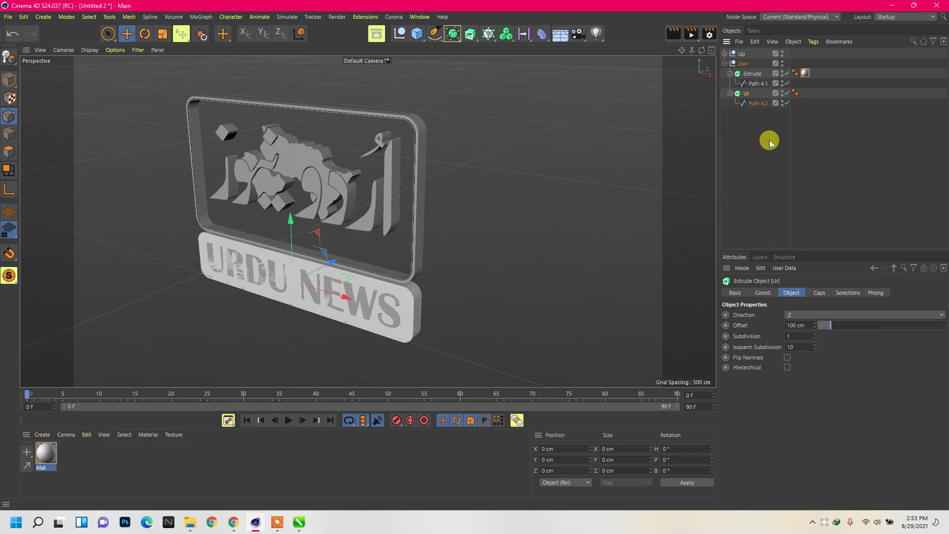
- Try moving Ur back along depth, then undo the move and deselect
left_click(769, 140)
left_click(748, 94)
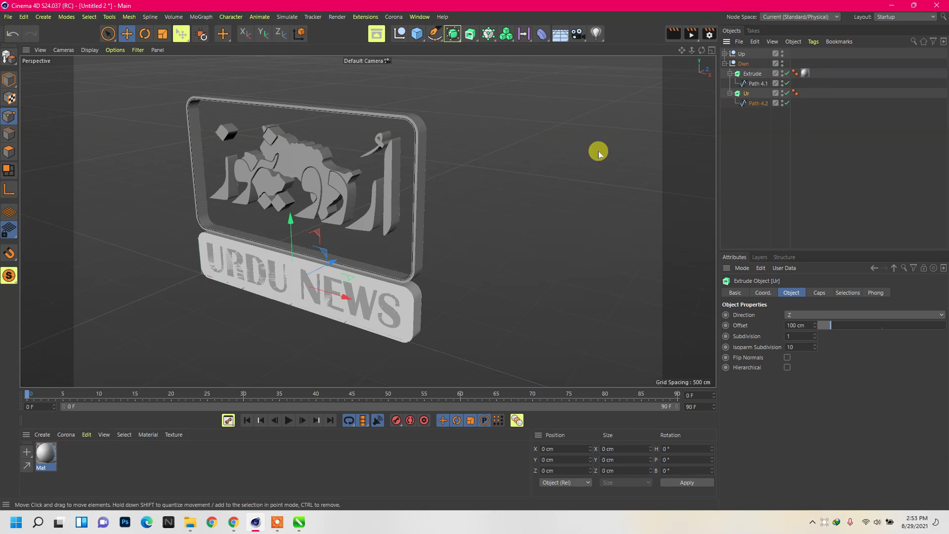
left_click_drag(331, 261, 298, 277)
key("ctrl+z")
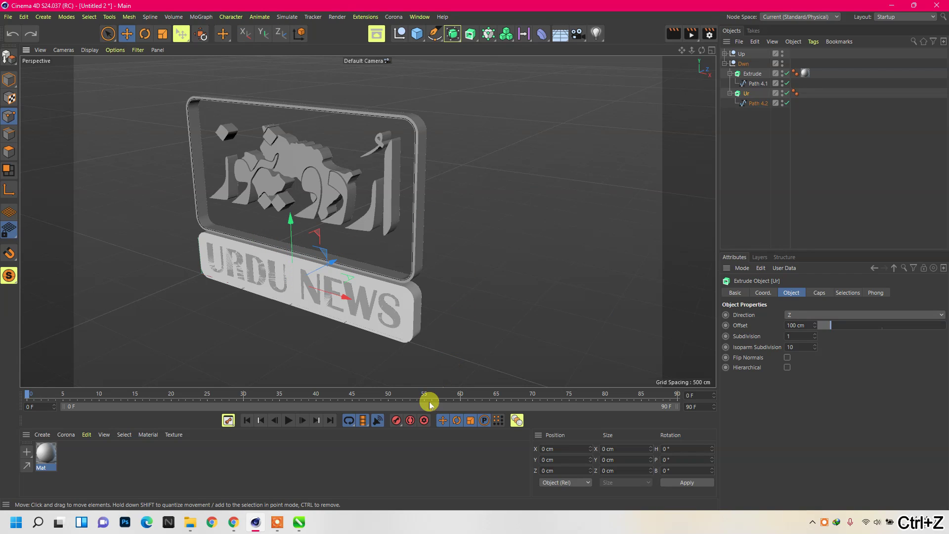
left_click(417, 206)
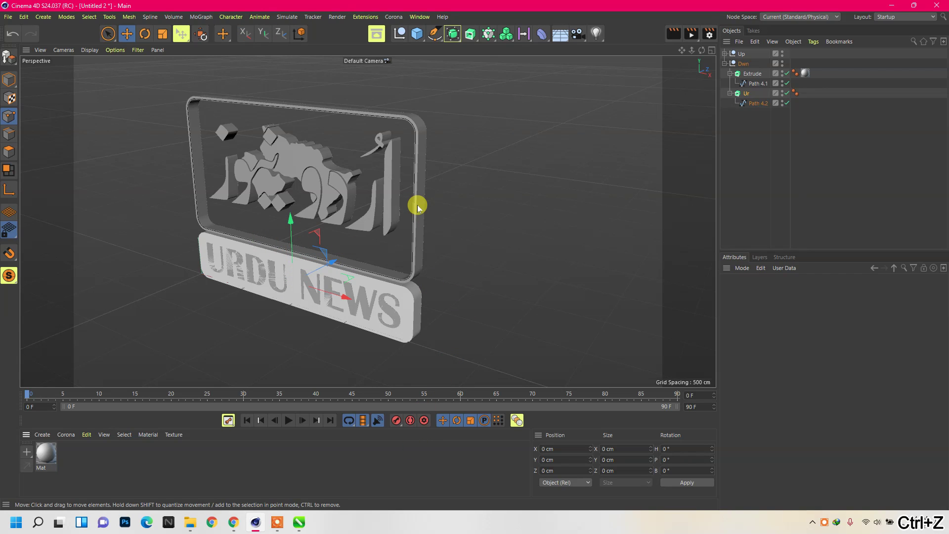
left_click(277, 523)
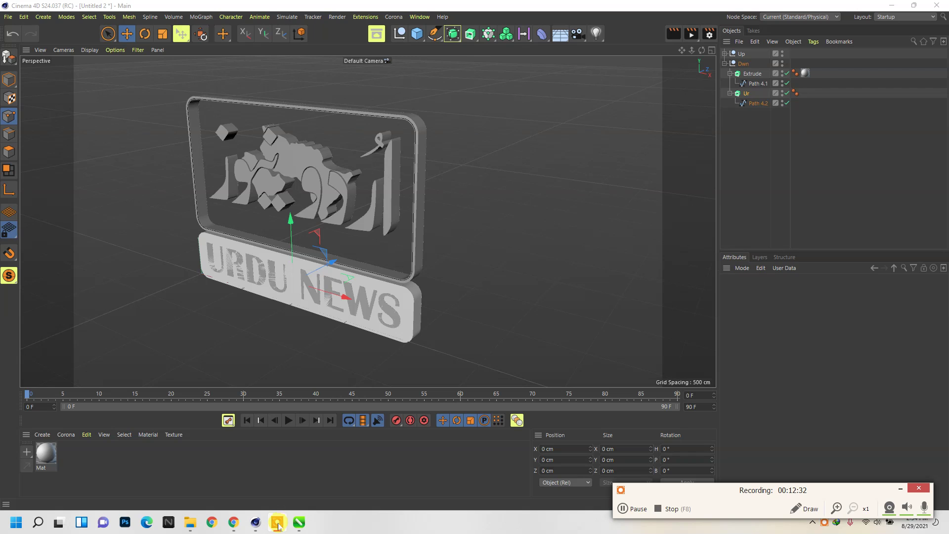
- Collapse Ur, expand the Up group, and make the fill panel visible
left_click(898, 491)
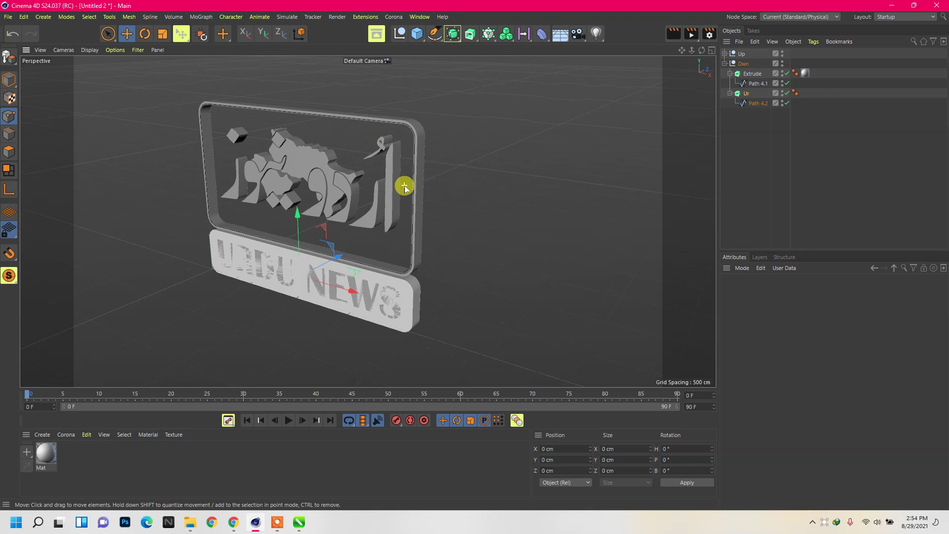
left_click_drag(402, 186, 462, 197, "alt")
left_click_drag(327, 187, 637, 164, "alt")
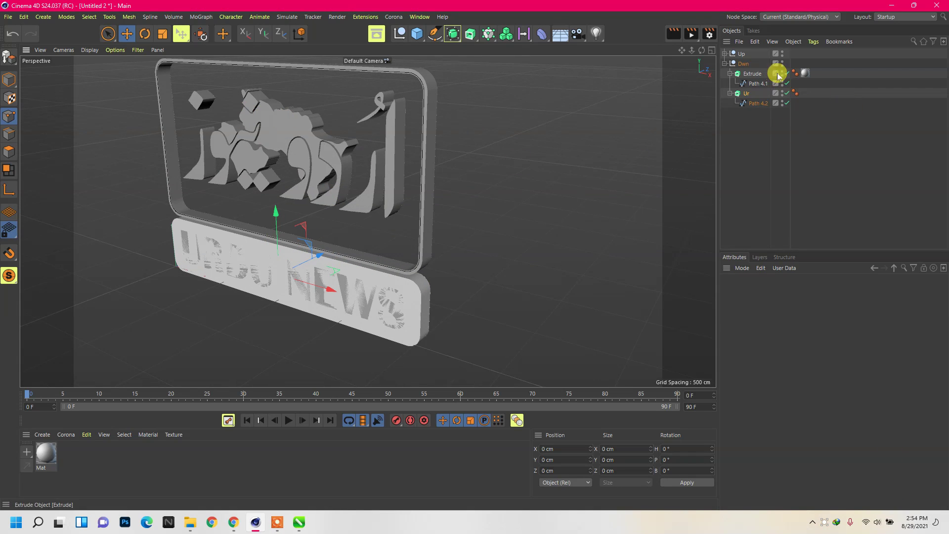
left_click(732, 94)
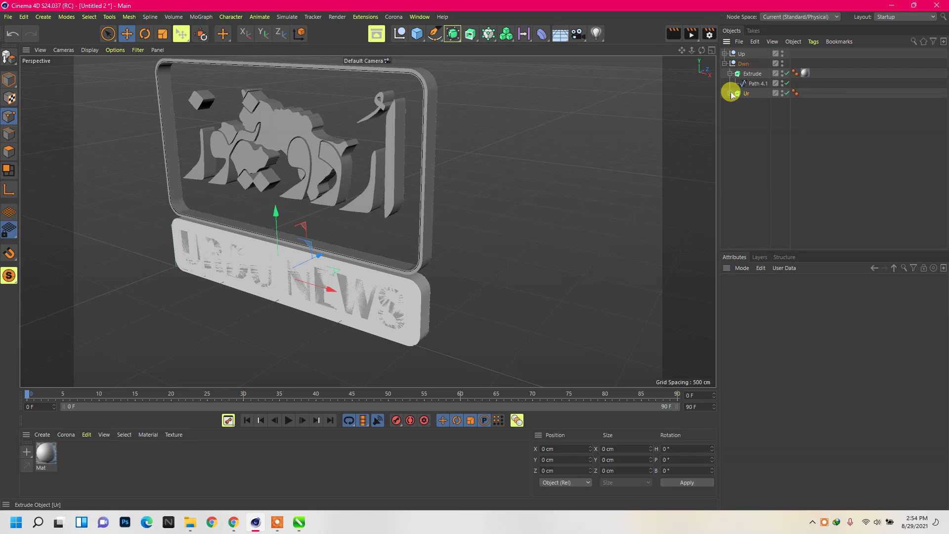
left_click(724, 53)
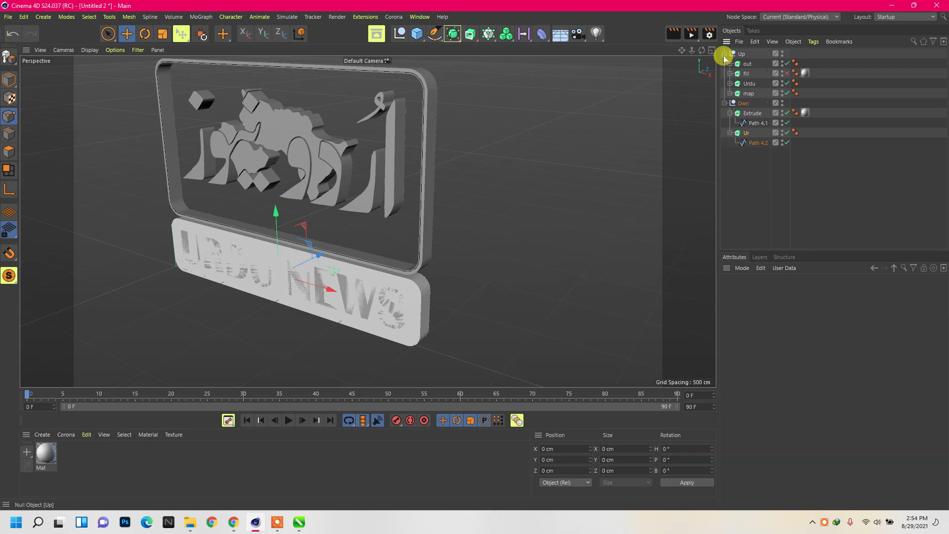
left_click(784, 75)
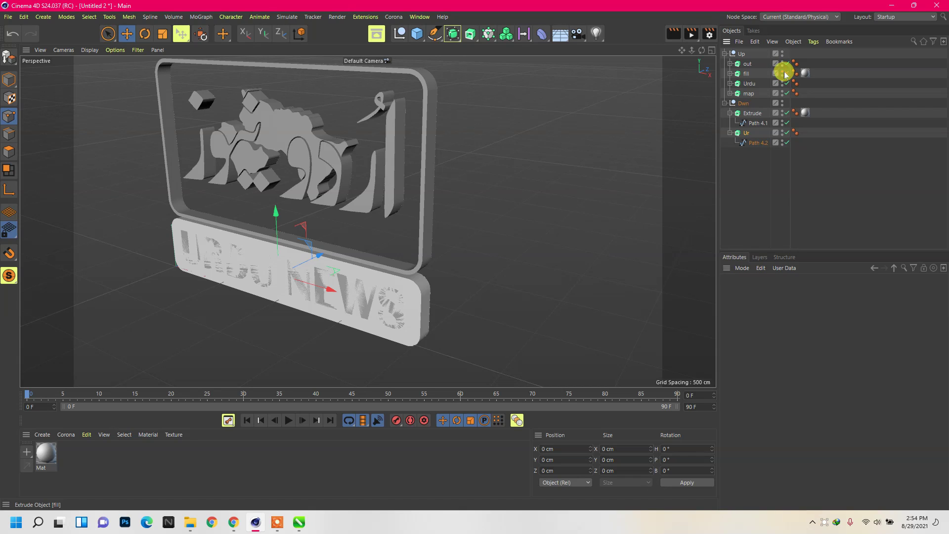
left_click(784, 75)
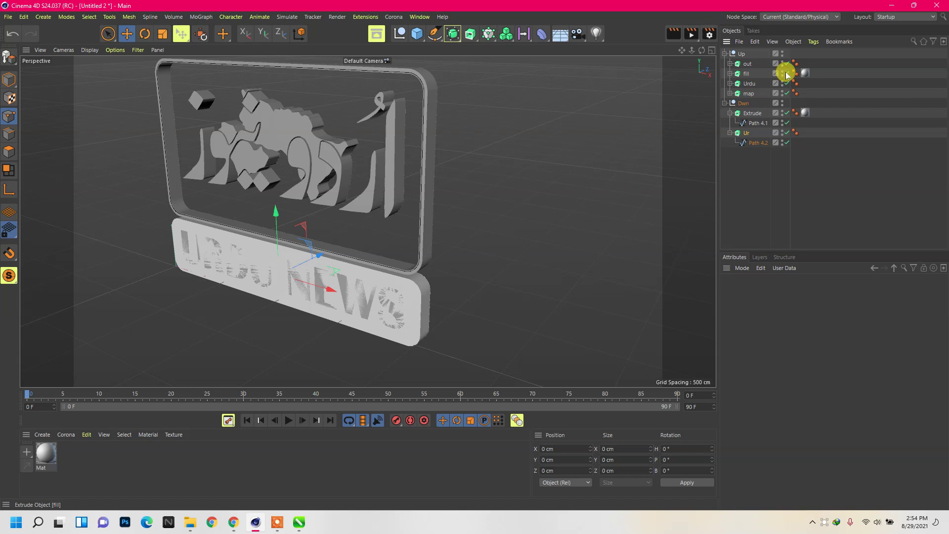
left_click(787, 74)
- Select out, fill, Urdu and map together and confirm their 100 cm offset
left_click_drag(768, 167, 746, 54)
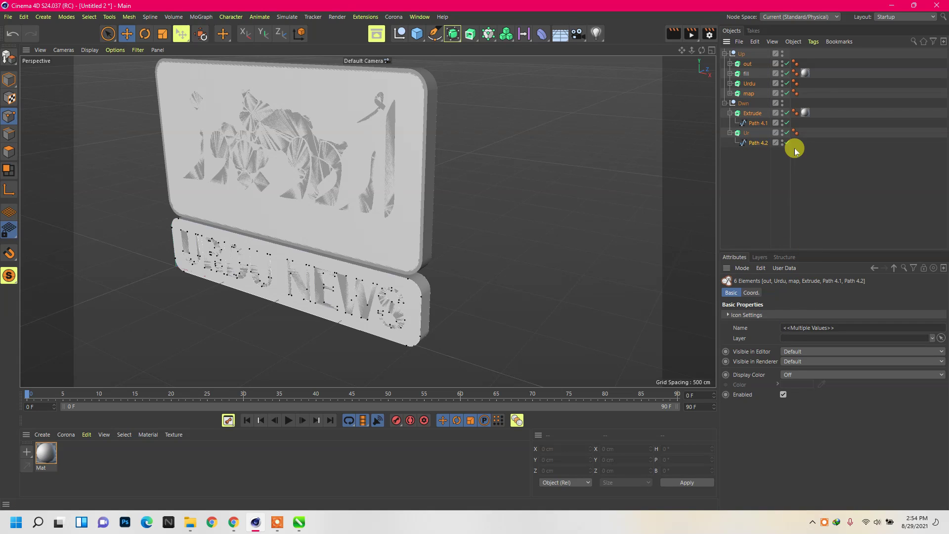
mouse_move(757, 148)
left_mouse_down()
mouse_move(749, 65)
mouse_move(749, 124)
left_mouse_up()
left_click(744, 66)
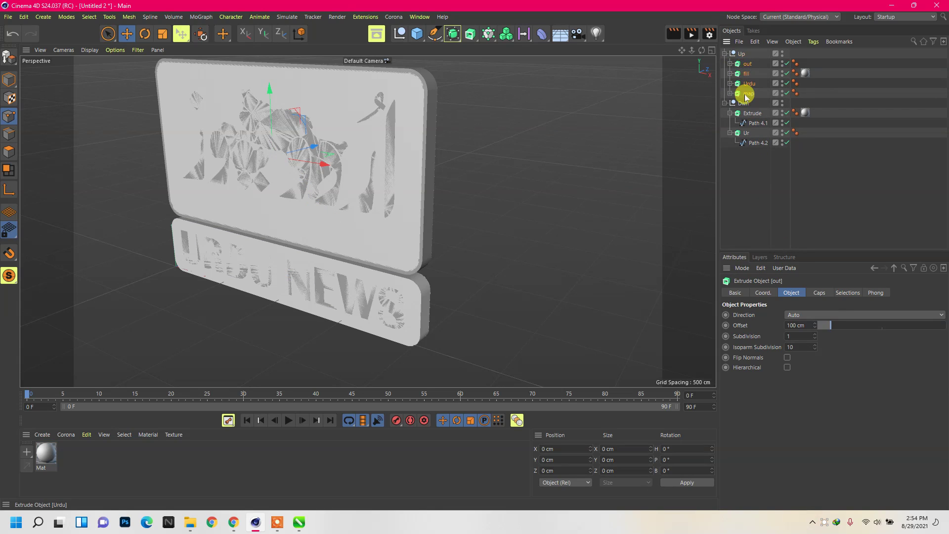
left_click(746, 95, "shift")
left_click(798, 325)
left_click(804, 325)
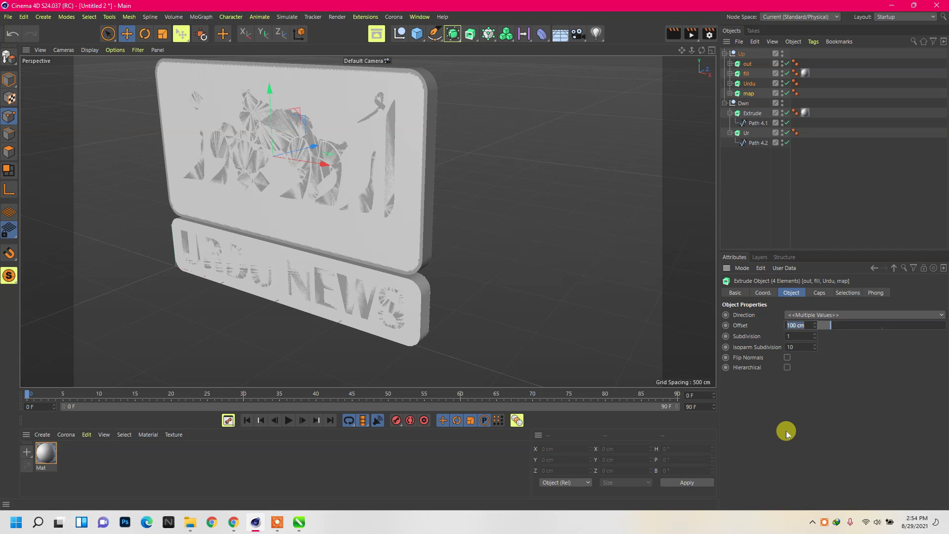
key("Return")
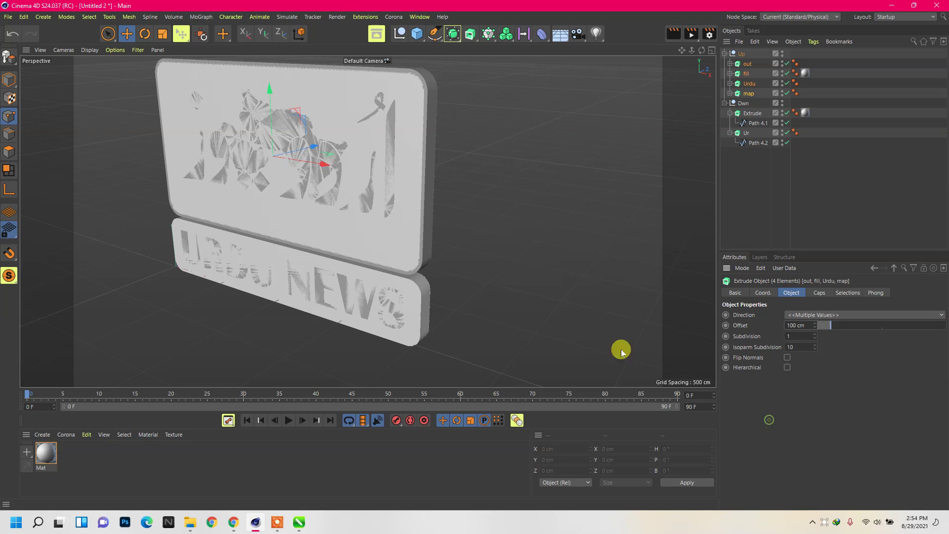
left_click(749, 84)
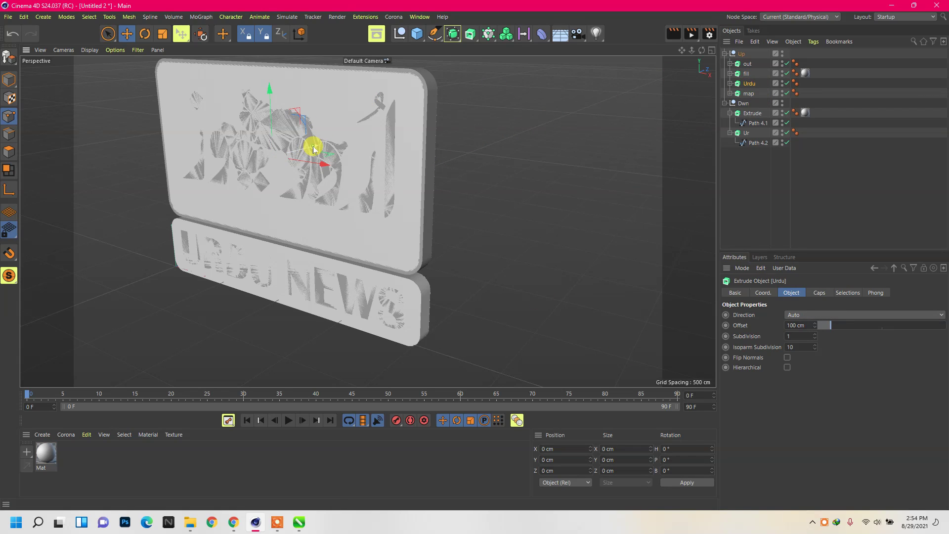
- Shift the Urdu lettering and the map shape along depth so they stand in relief
left_click_drag(314, 147, 305, 147)
left_click(751, 97)
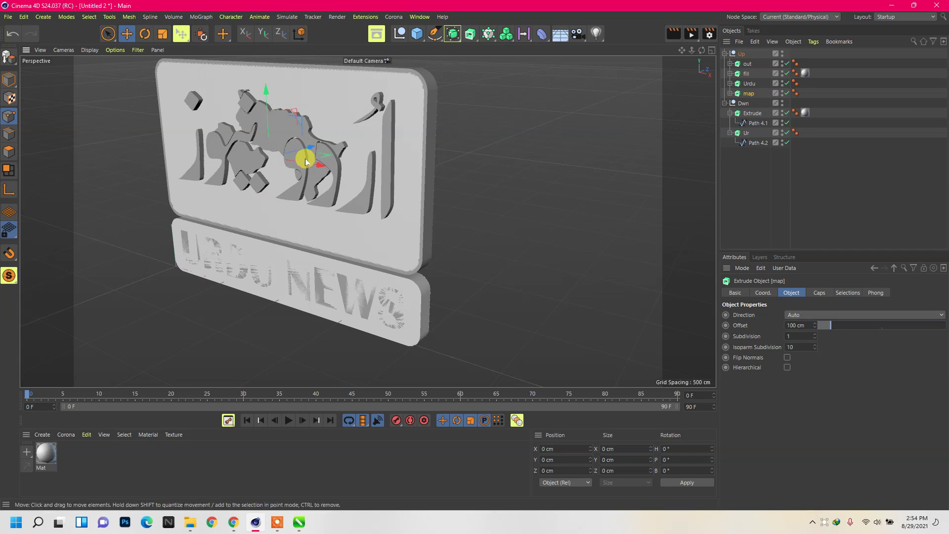
scroll(279, 100, "up", 3)
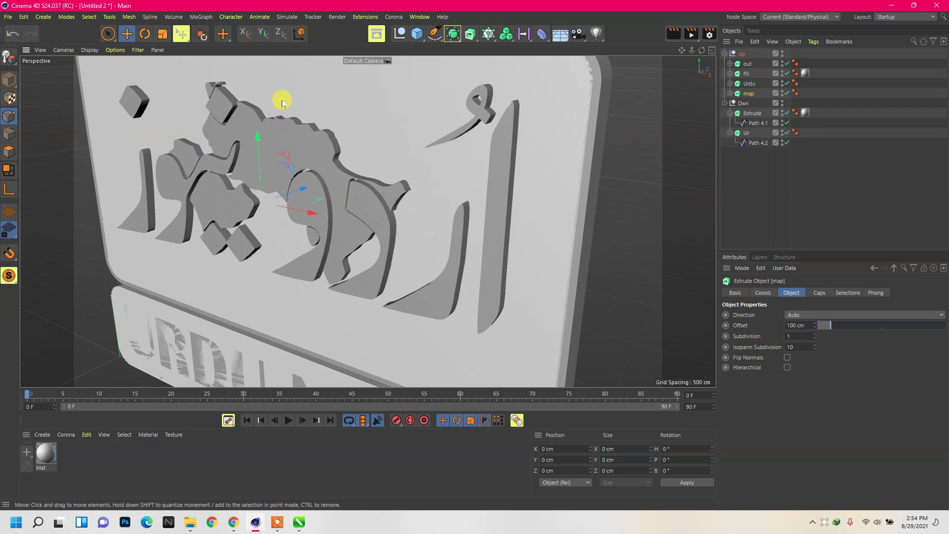
scroll(310, 179, "up", 2)
left_click_drag(313, 223, 295, 214)
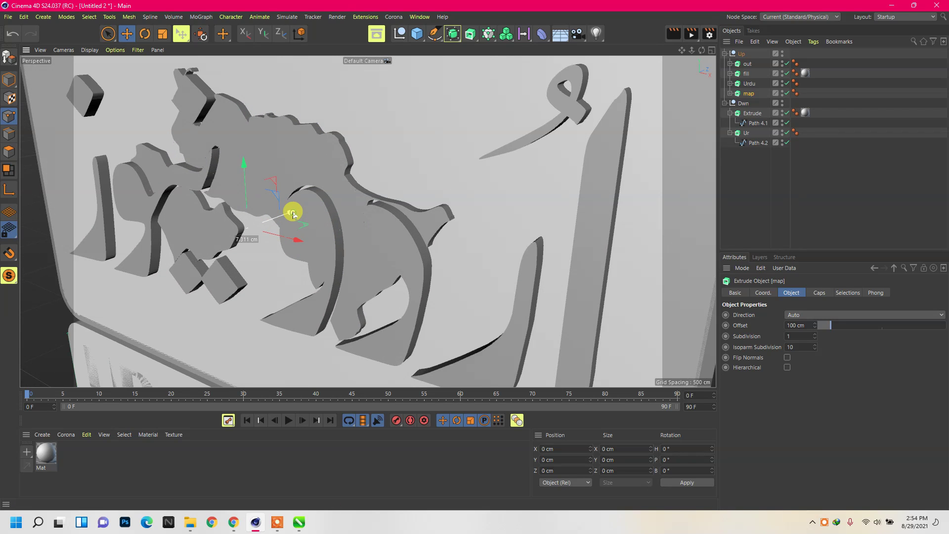
left_click_drag(298, 211, 294, 213)
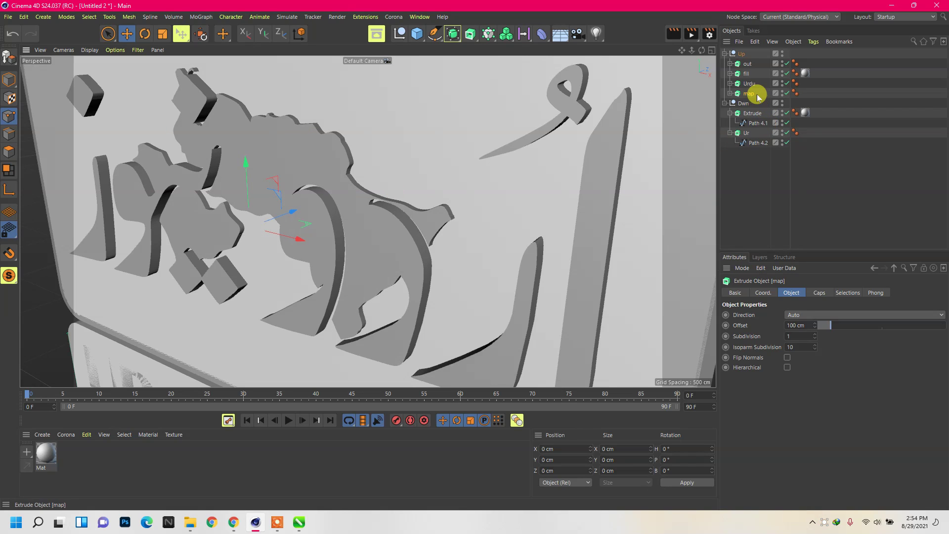
- Set the fill extrusion offset to 80 cm and push it back in the Right view
left_click(748, 75)
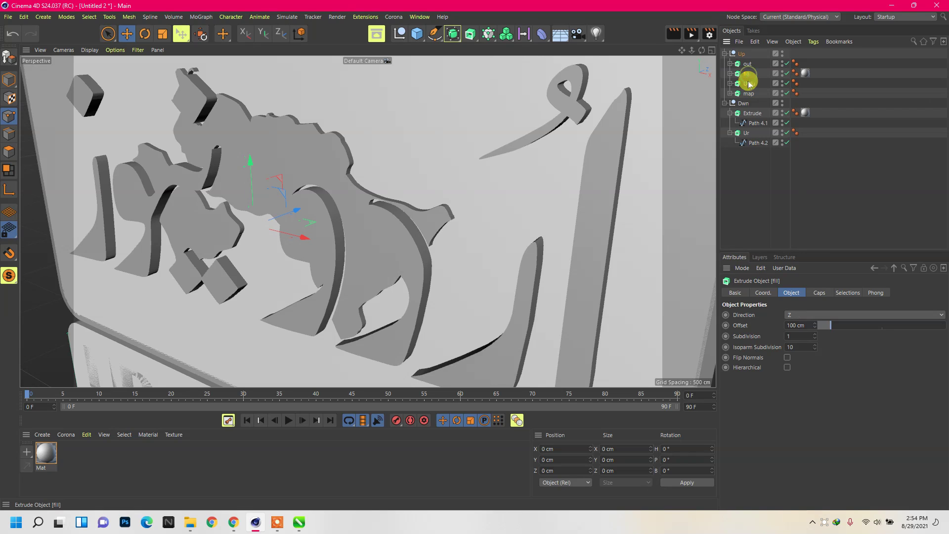
left_click(796, 325)
type("8")
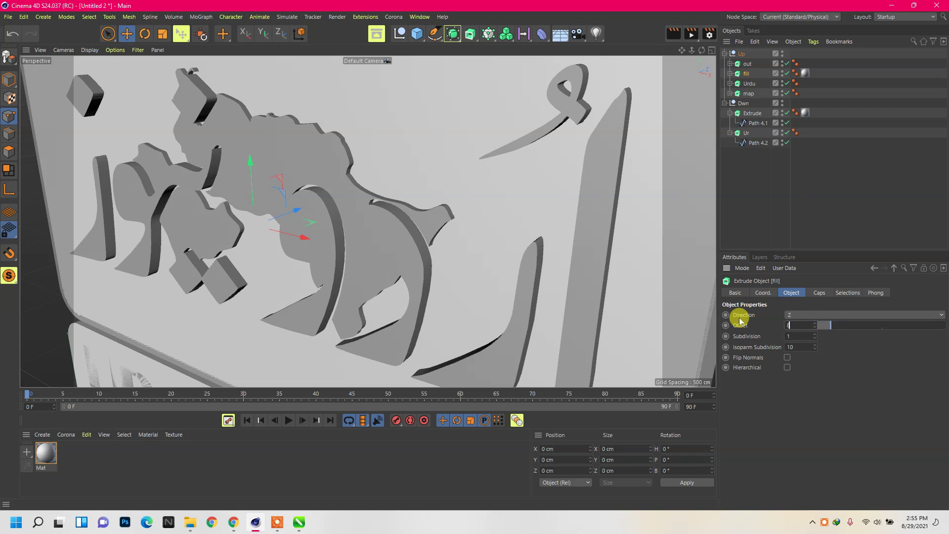
type("0")
key("Return")
scroll(434, 237, "down", 3)
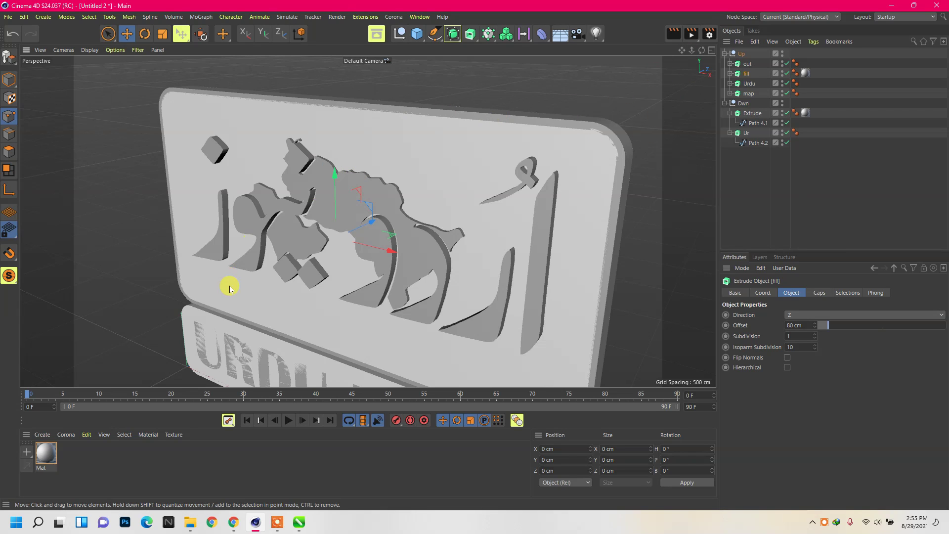
middle_click(230, 288)
middle_click(212, 304)
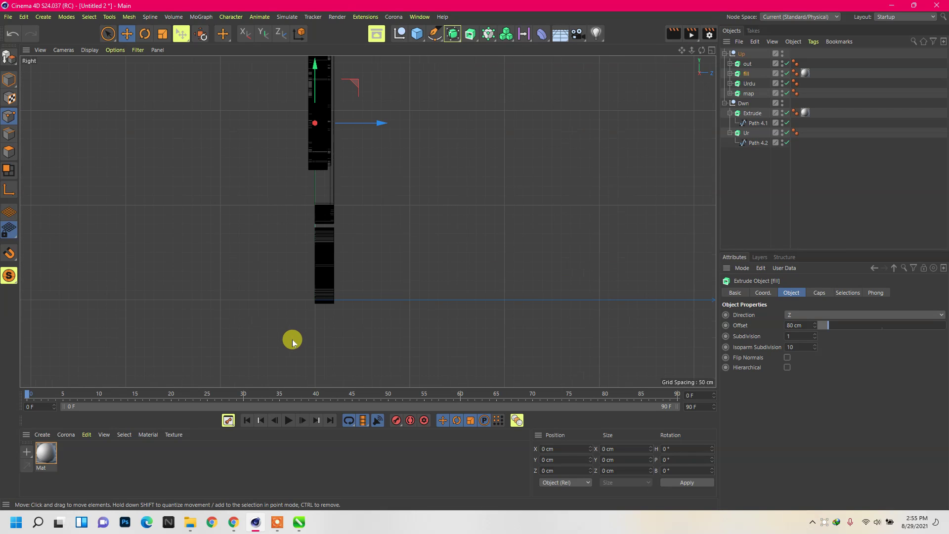
middle_click(299, 135)
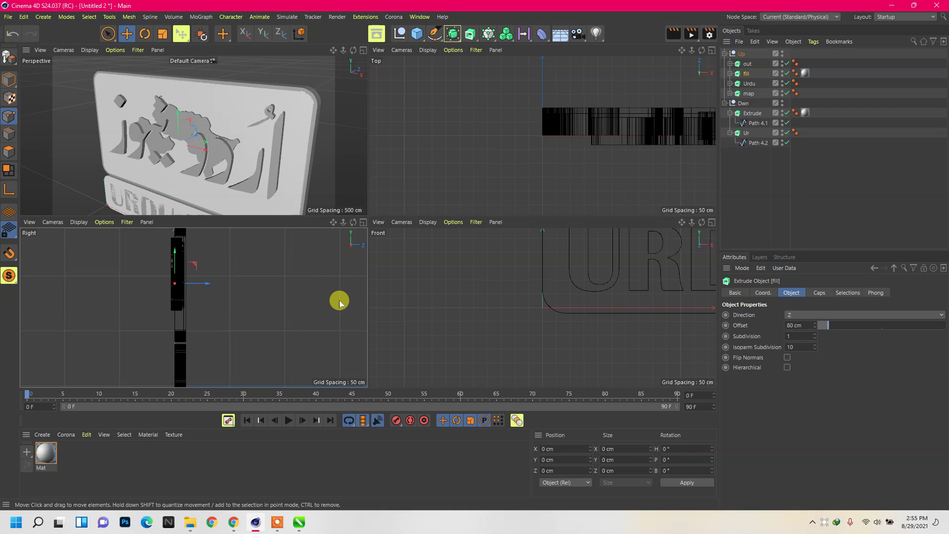
middle_click(333, 243)
mouse_move(393, 172)
left_mouse_down()
mouse_move(418, 173)
mouse_move(393, 176)
left_mouse_up()
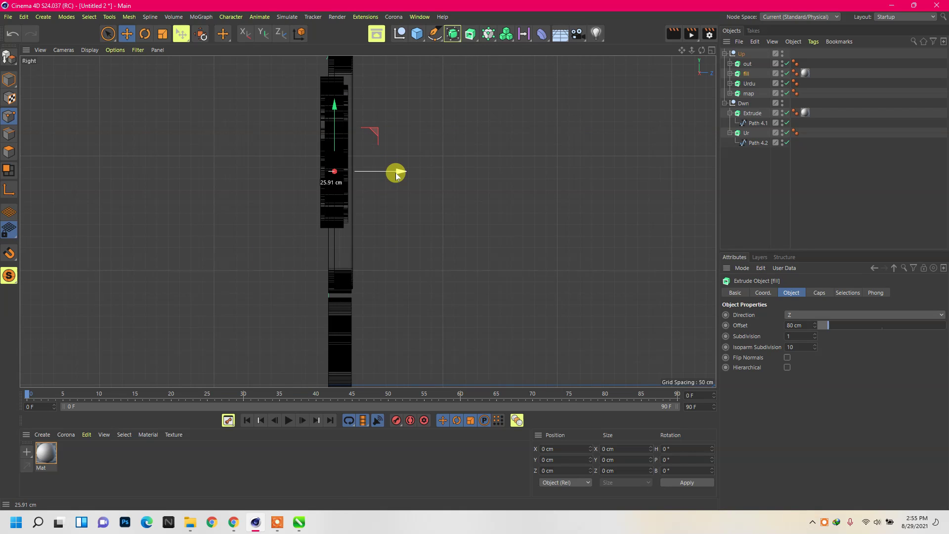
- Change the fill offset to 70 cm and fine-tune its depth in the side view
middle_click_drag(382, 193, 316, 267, "alt")
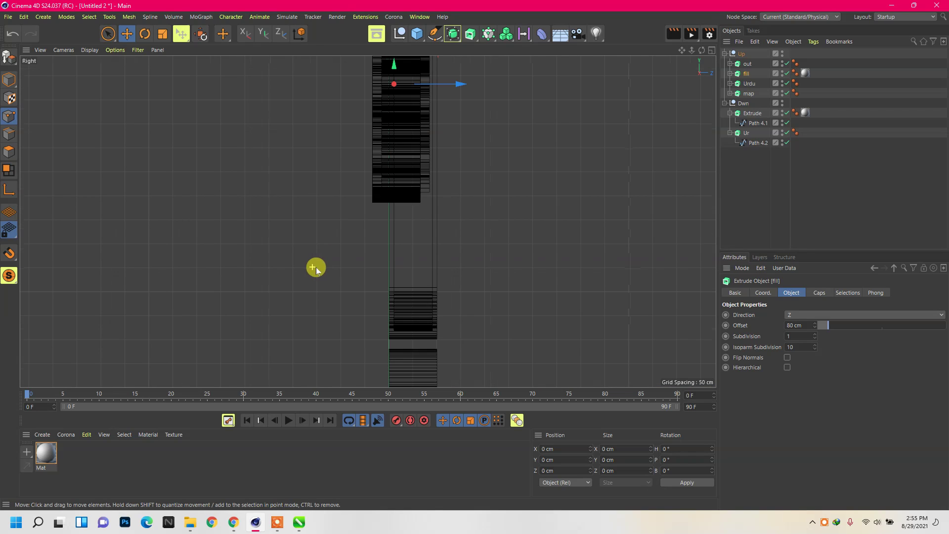
scroll(445, 127, "up", 2)
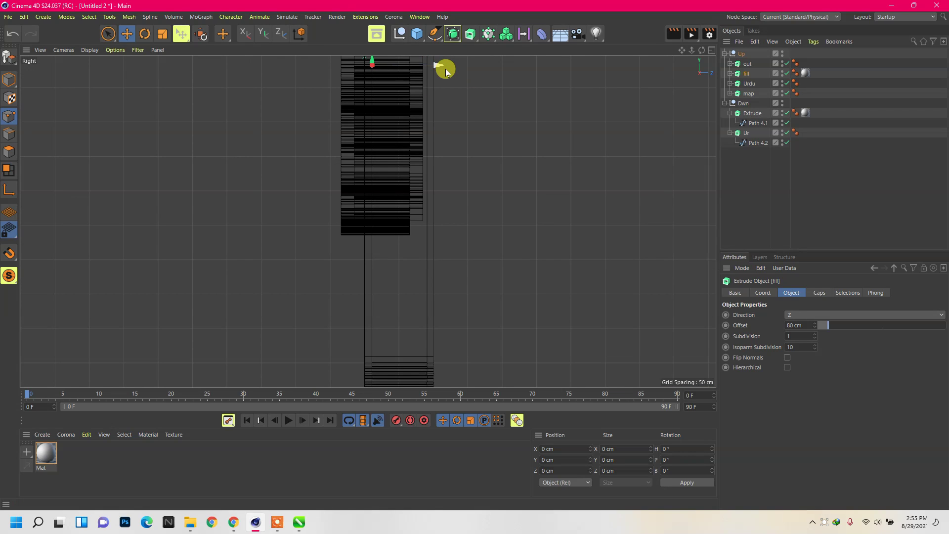
middle_click(426, 166)
middle_click(271, 149)
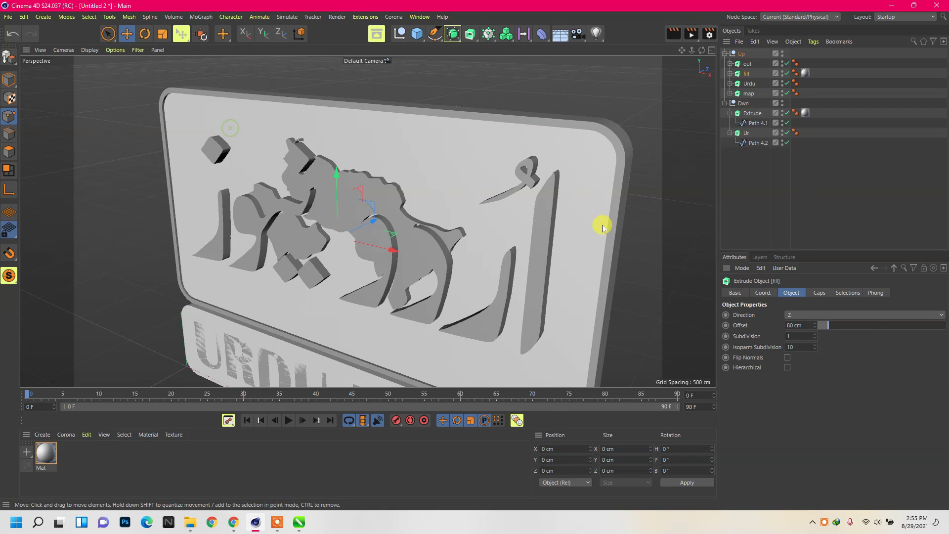
left_click(796, 325)
type("60")
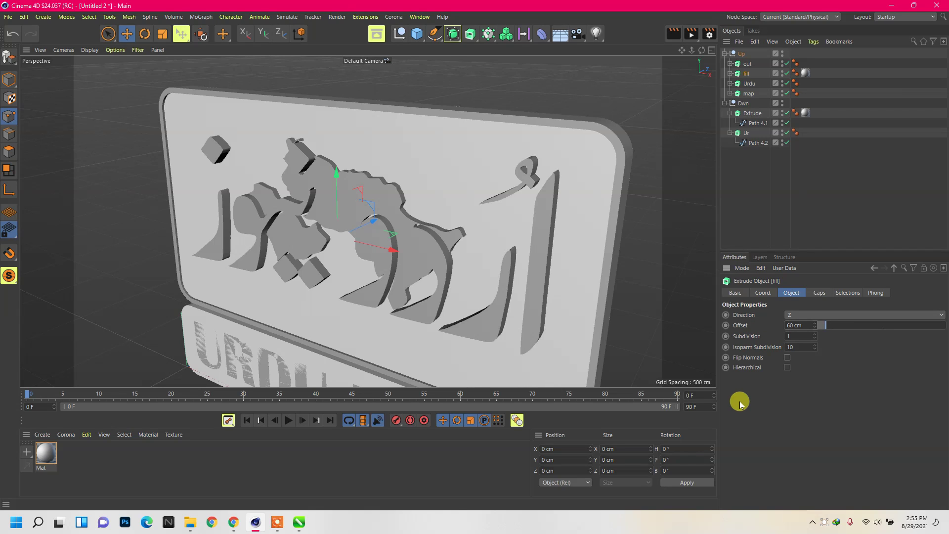
middle_click(372, 138)
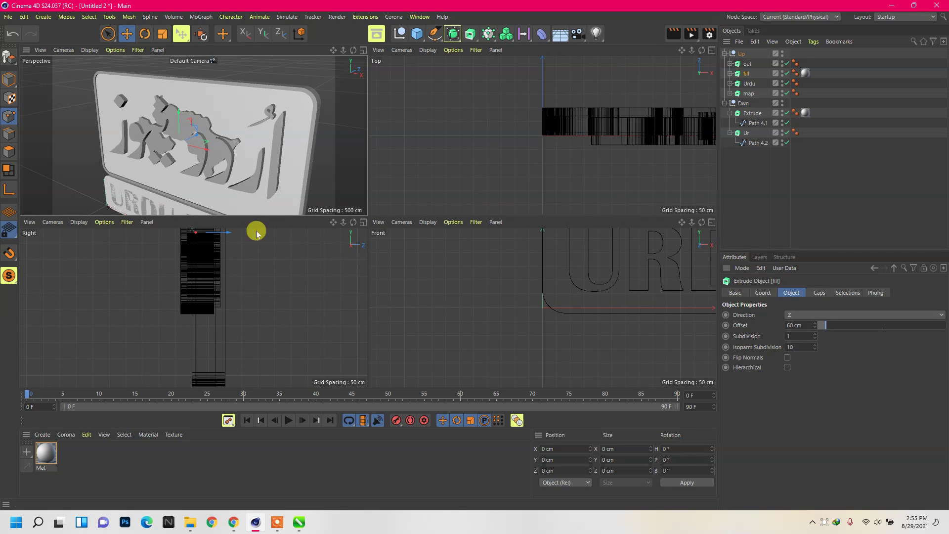
middle_click(256, 233)
left_click_drag(430, 168, 436, 165)
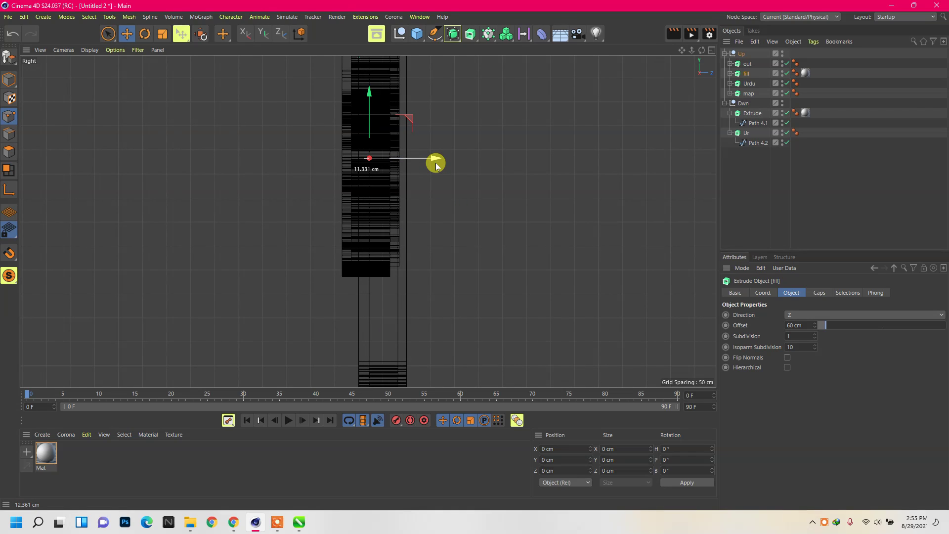
left_click_drag(436, 166, 434, 164)
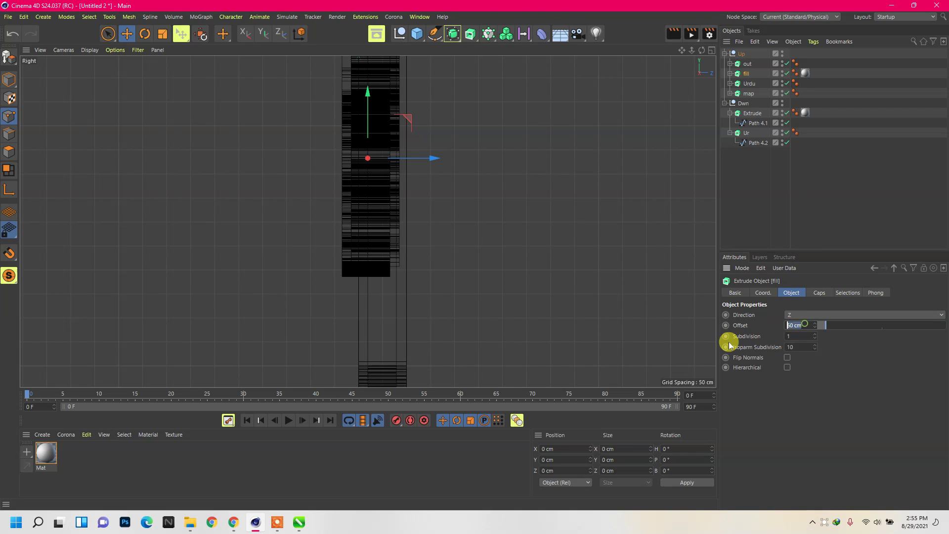
type("70")
key("Return")
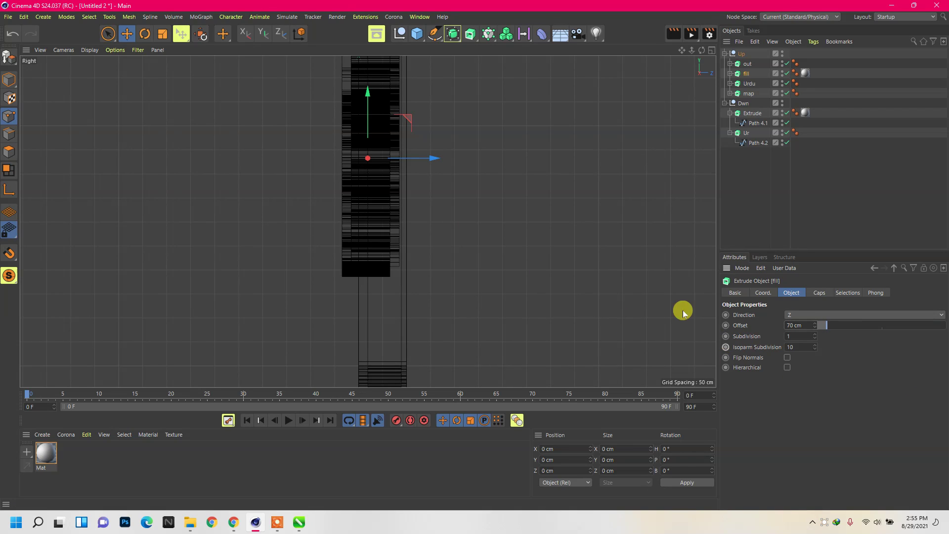
left_click_drag(437, 164, 433, 165)
- Move the Ur piece's URDU NEWS text forward from its panel in perspective view
middle_click(348, 207)
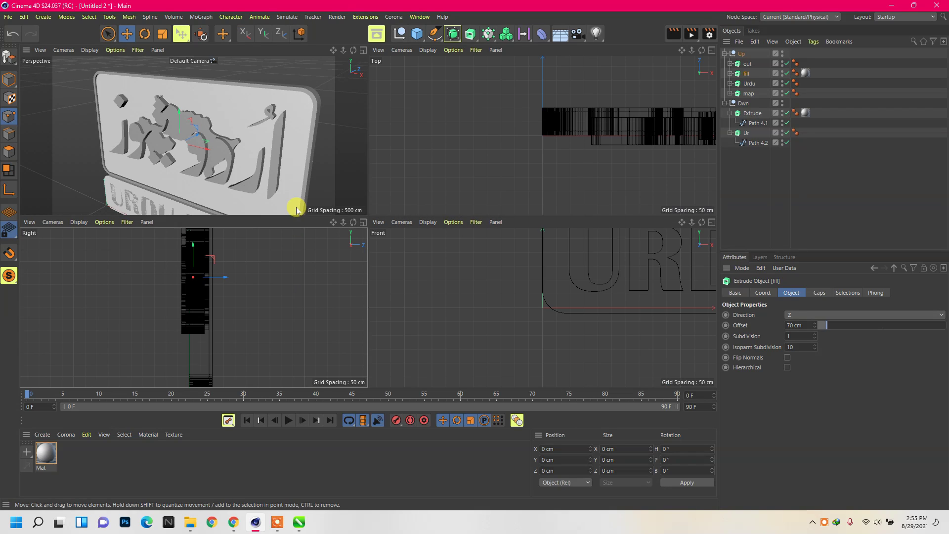
scroll(216, 171, "up", 2)
middle_click(215, 171)
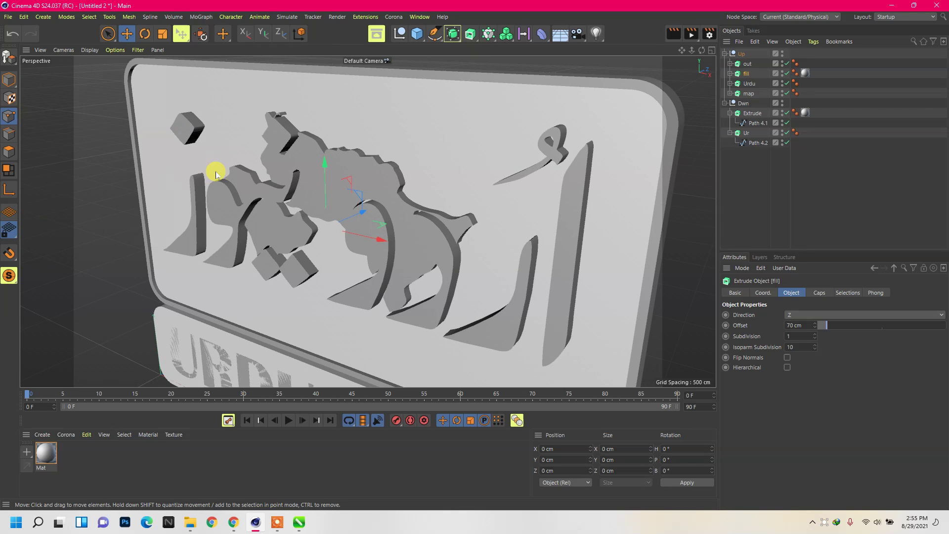
scroll(216, 171, "down", 2)
scroll(237, 185, "down", 3)
left_click(767, 168)
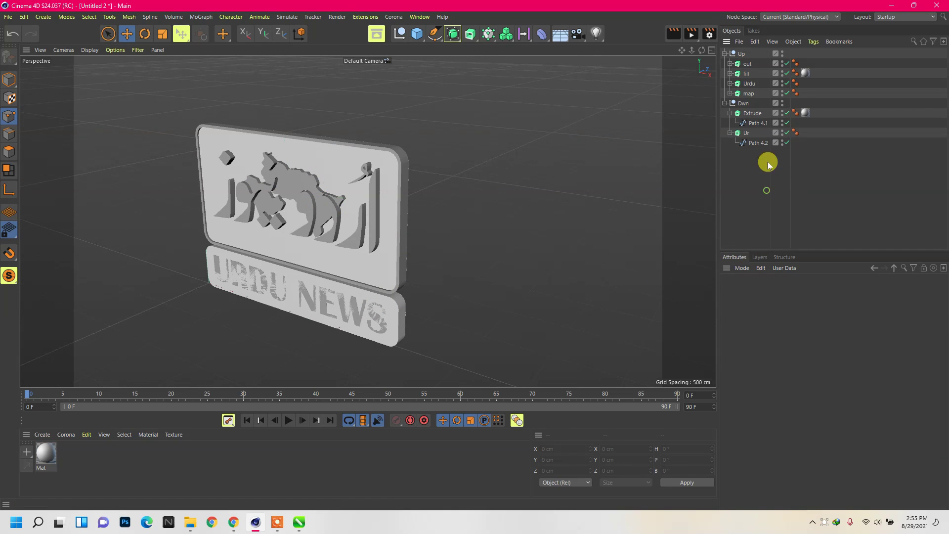
left_click(742, 133)
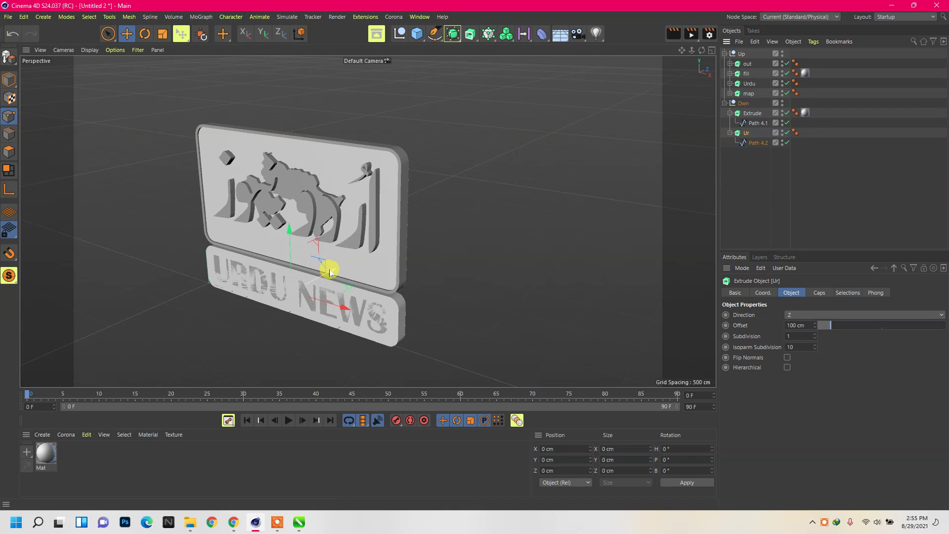
left_click_drag(321, 263, 329, 277)
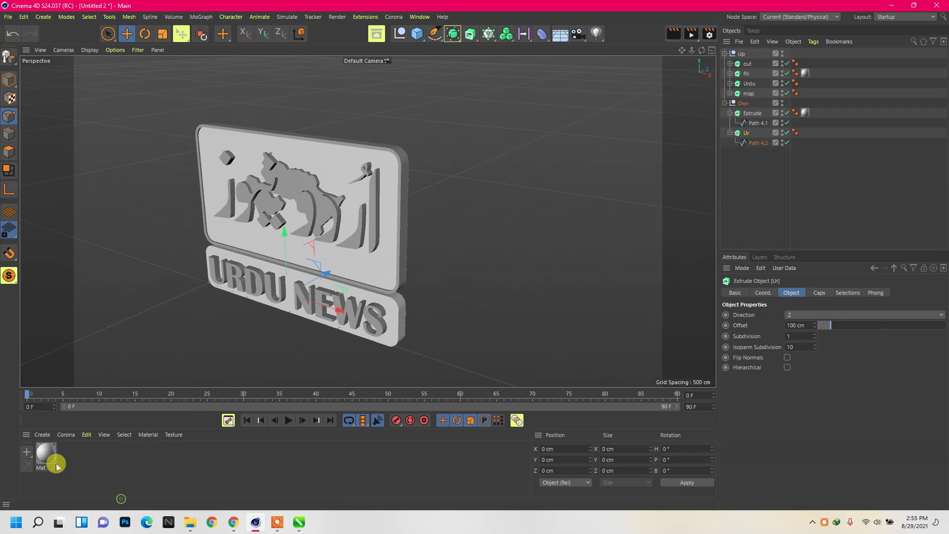
- Check Mat's colour settings and duplicate it to make new materials
double_click(46, 455)
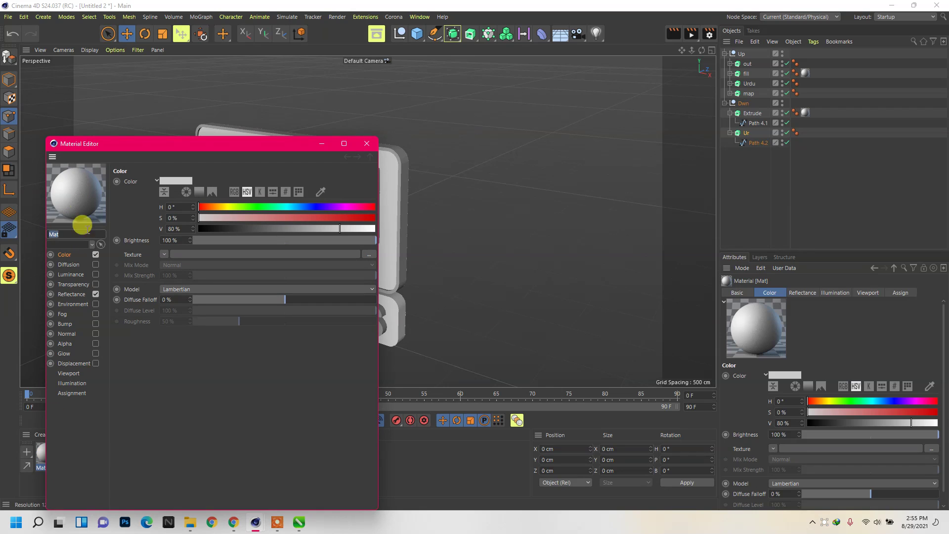
left_click(71, 257)
left_click(366, 143)
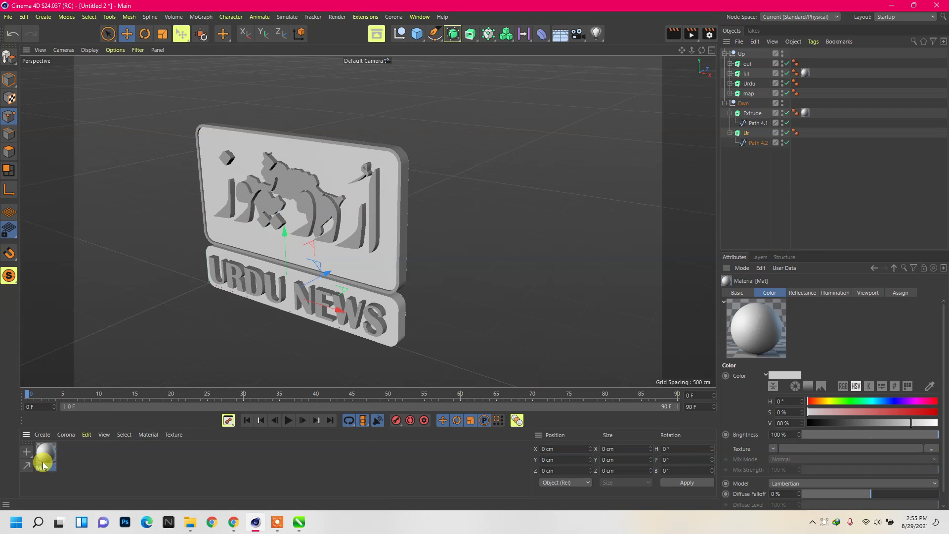
left_click_drag(44, 465, 94, 460, "ctrl")
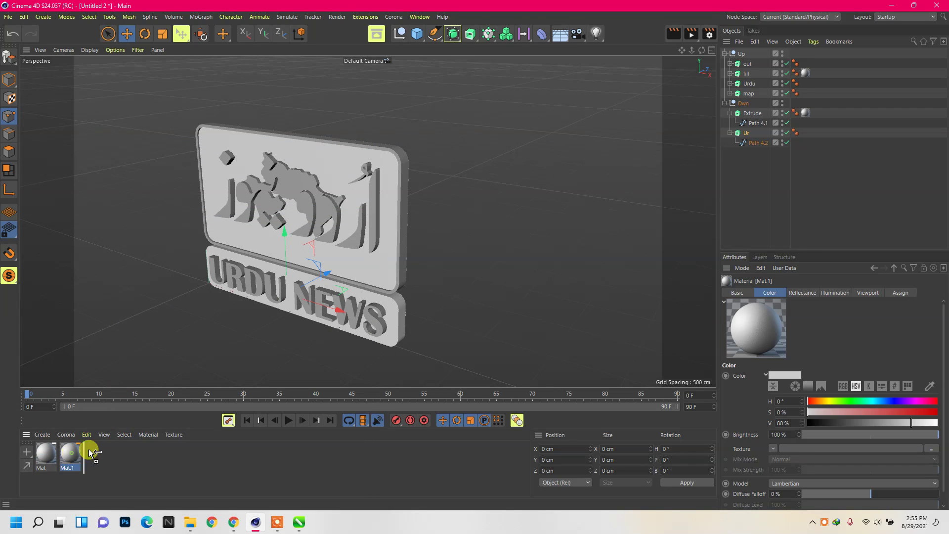
left_click(132, 465)
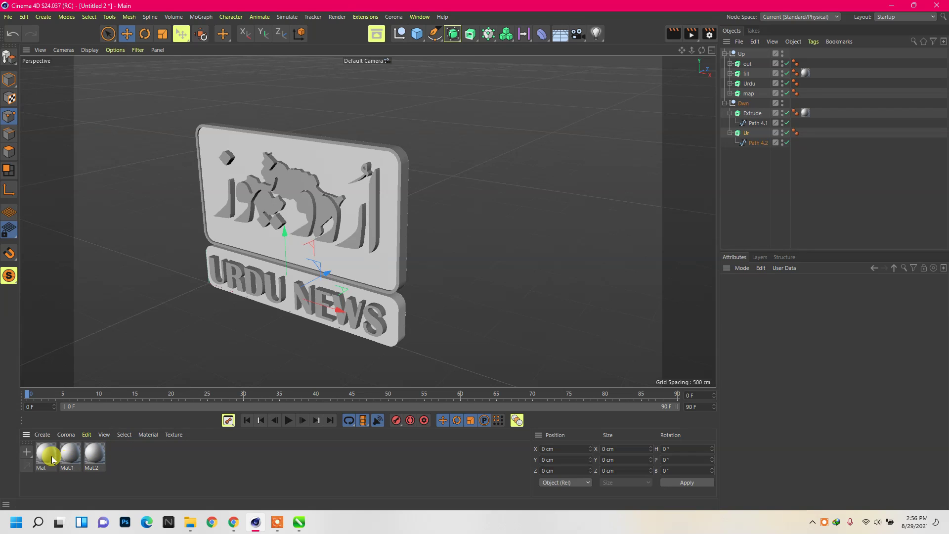
- Colour Mat.1 a muted blue (H 234°, S 58%, V 58%)
double_click(69, 455)
mouse_move(254, 207)
left_mouse_down()
mouse_move(327, 204)
mouse_move(392, 219)
left_mouse_up()
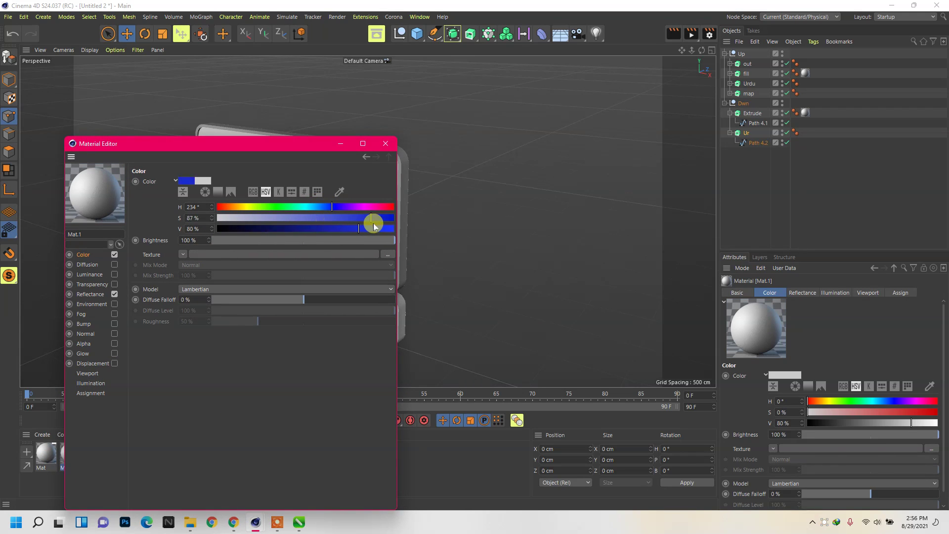
left_click(318, 218)
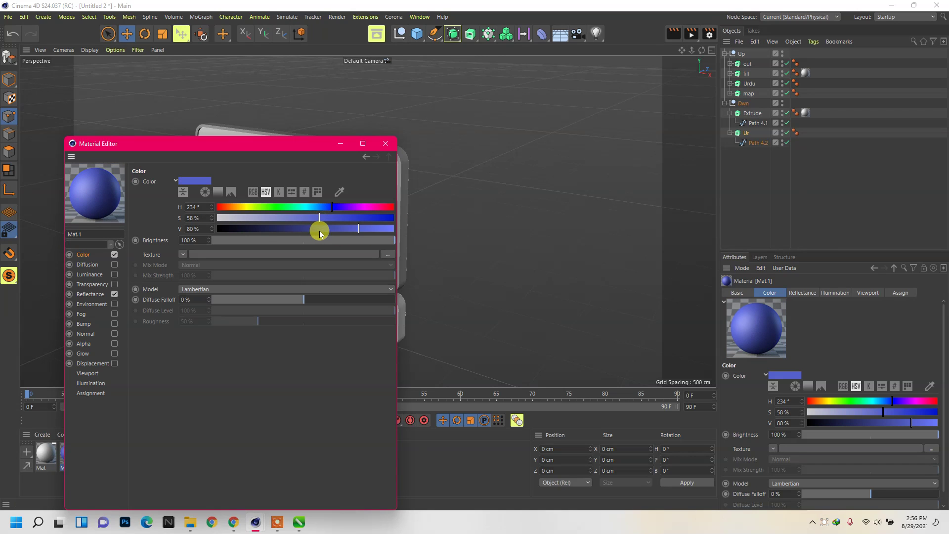
left_click(318, 229)
left_click(382, 148)
- Colour Mat.2 red (H 0°, S 66%)
double_click(84, 457)
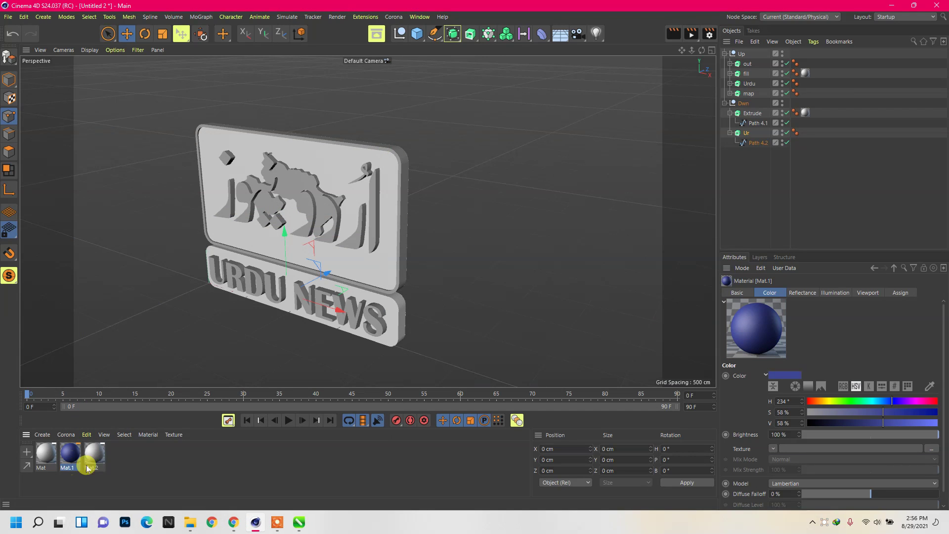
double_click(98, 456)
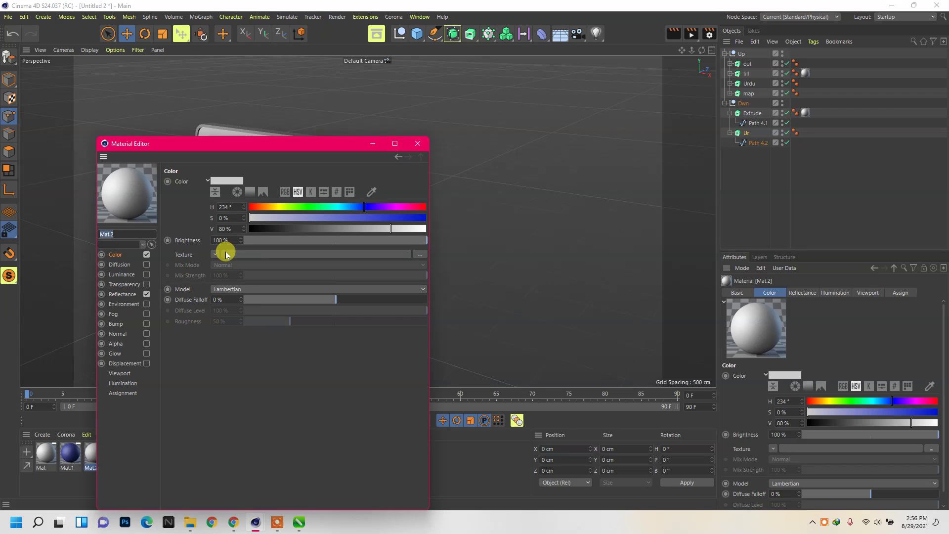
left_click_drag(260, 208, 250, 208)
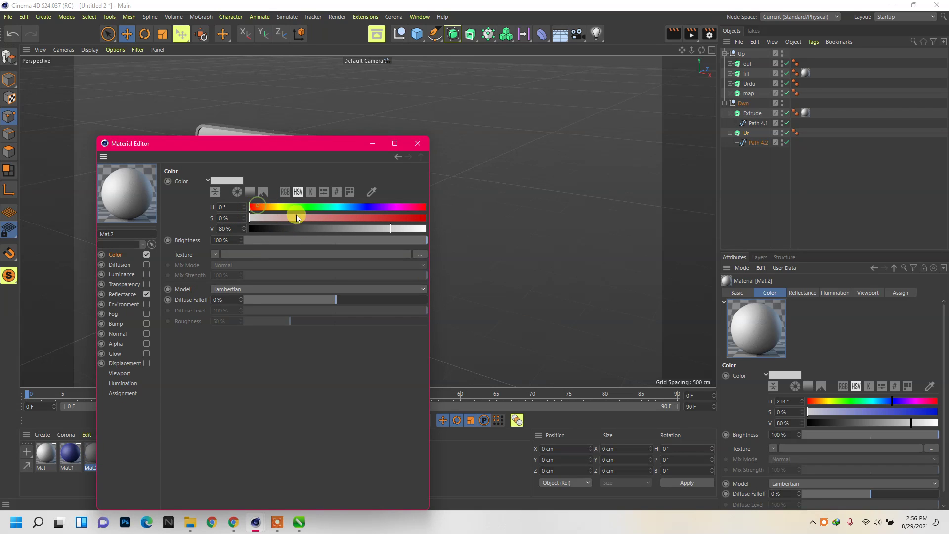
left_click(366, 218)
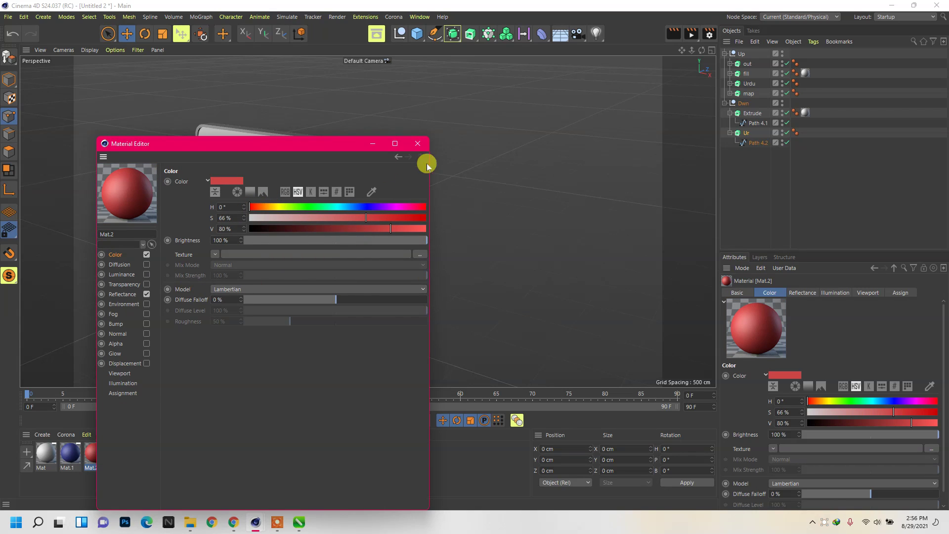
left_click(417, 143)
left_click(159, 467)
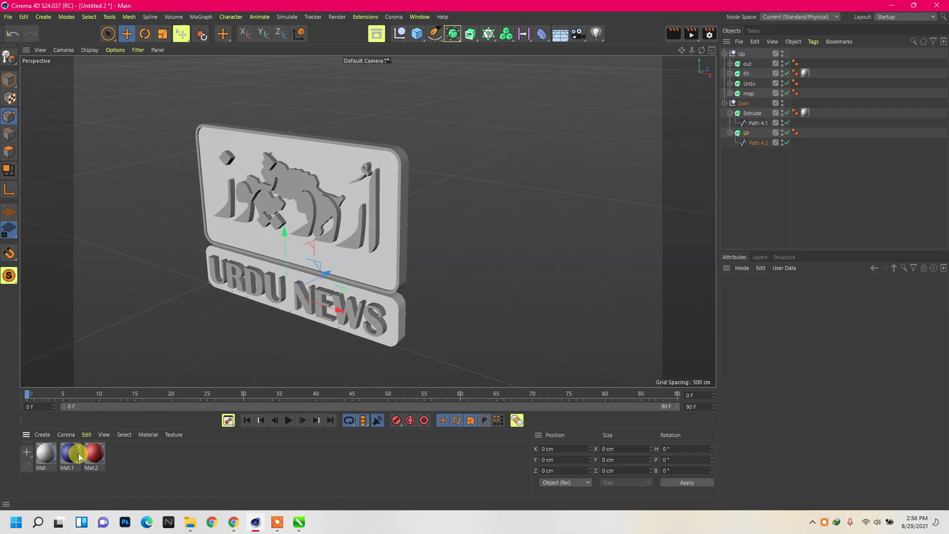
- Apply red Mat.2 to both panel frames, white Mat to the lettering, blue Mat.1 to map
left_click_drag(403, 324, 403, 324)
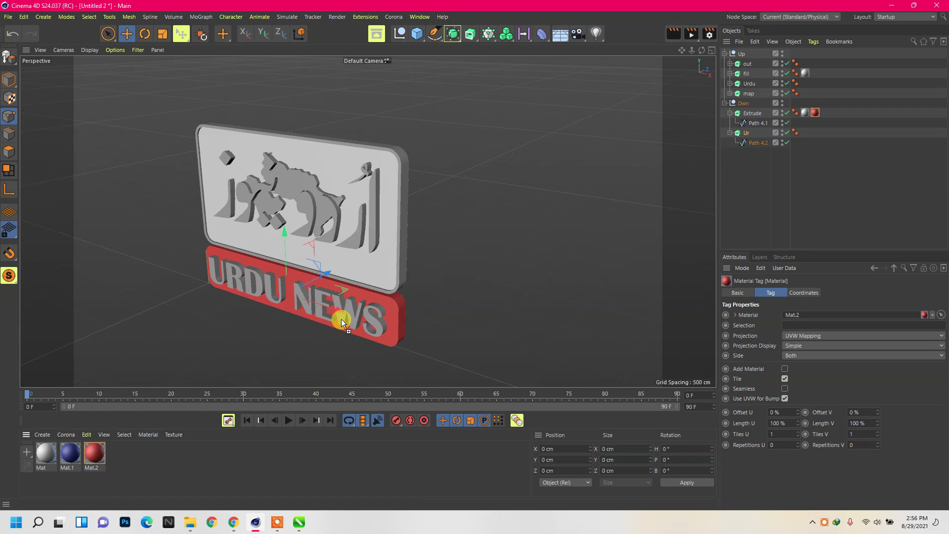
left_click_drag(341, 319, 342, 320)
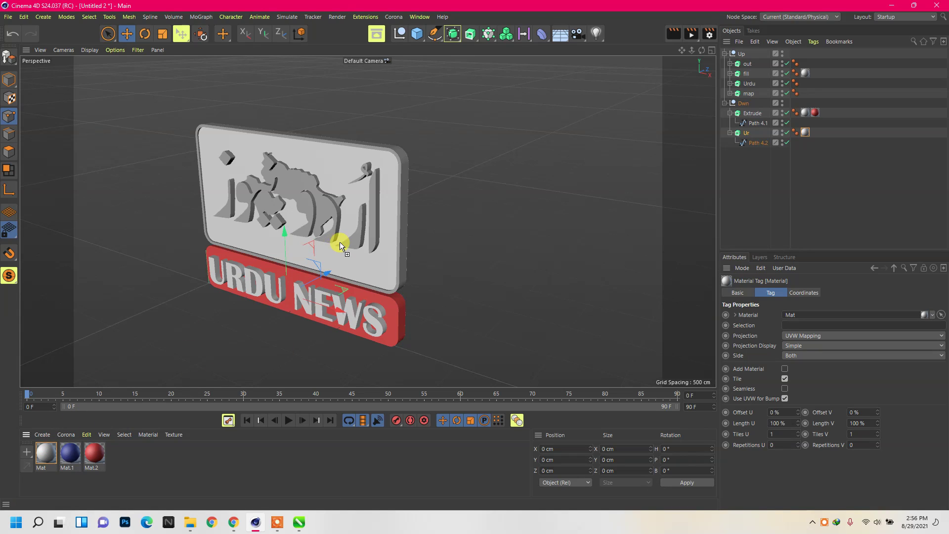
left_click_drag(340, 242, 349, 243)
mouse_move(70, 453)
left_mouse_down()
mouse_move(296, 205)
mouse_move(299, 181)
left_mouse_up()
left_click_drag(104, 457, 398, 266)
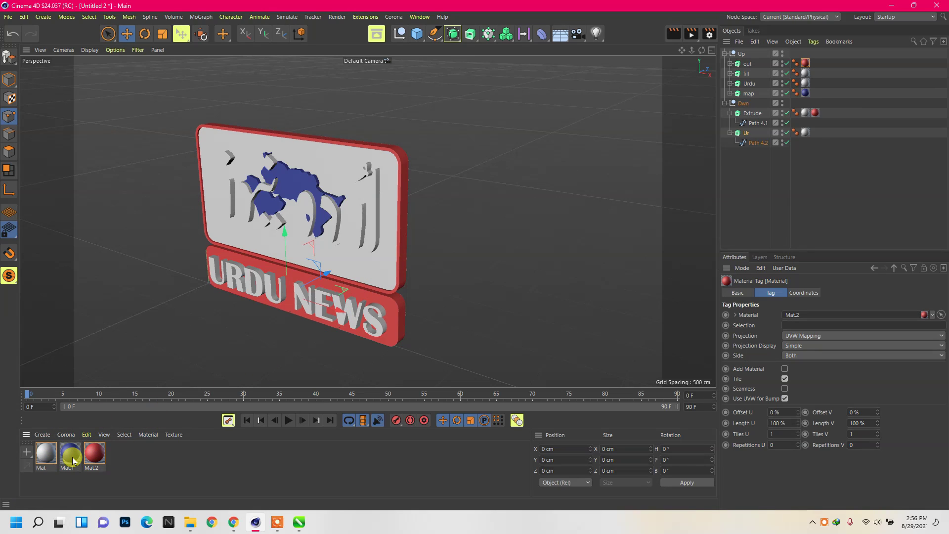
- Duplicate the blue material as Mat.3, darken it to near black, and apply it to the upper face
left_click_drag(72, 457, 116, 460, "ctrl")
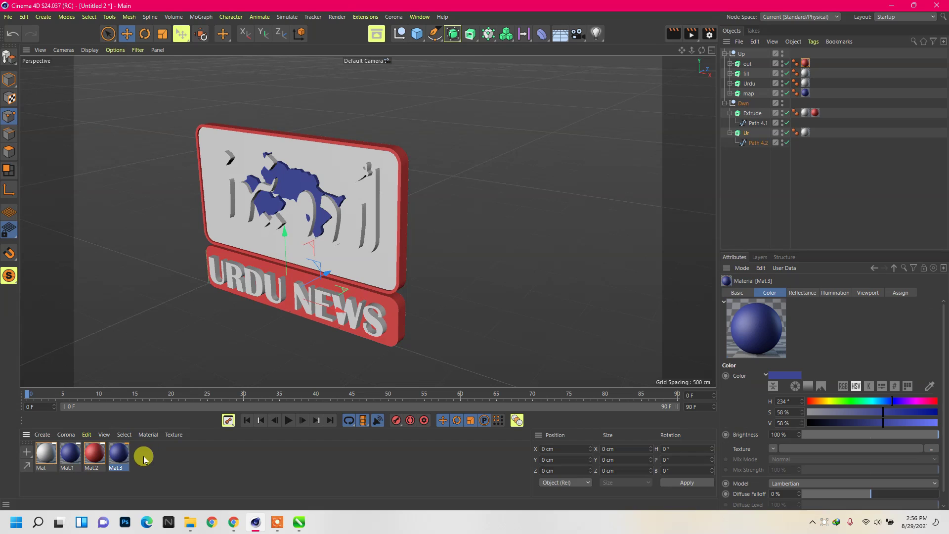
double_click(116, 460)
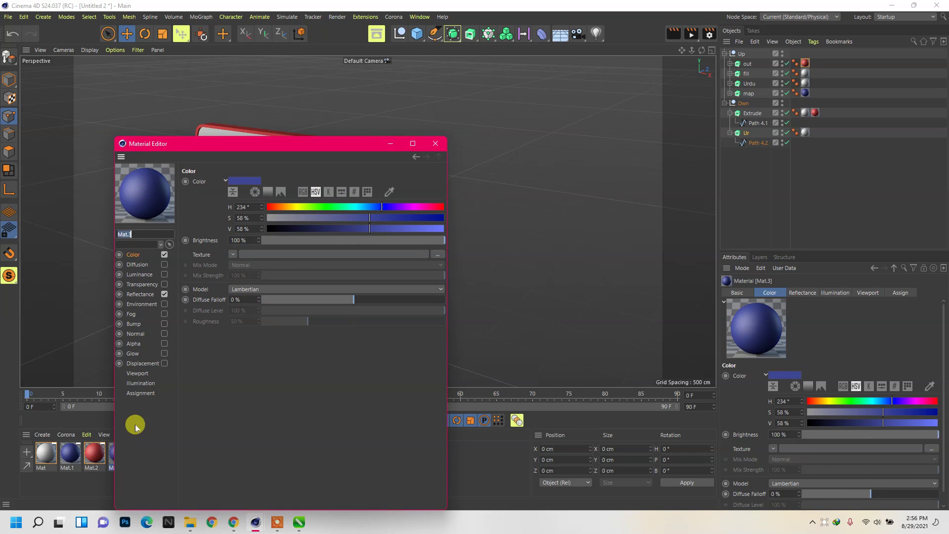
left_click(290, 228)
left_click(435, 143)
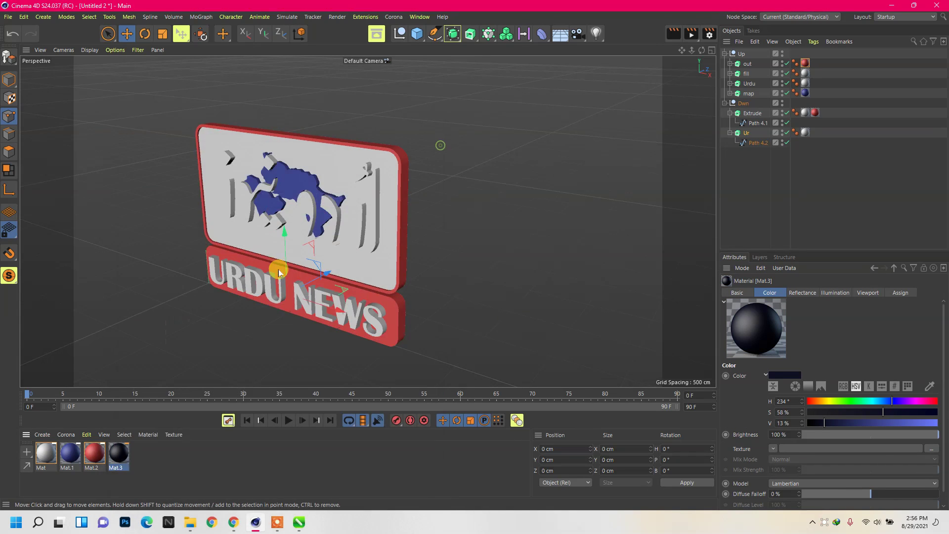
left_click_drag(272, 389, 383, 260)
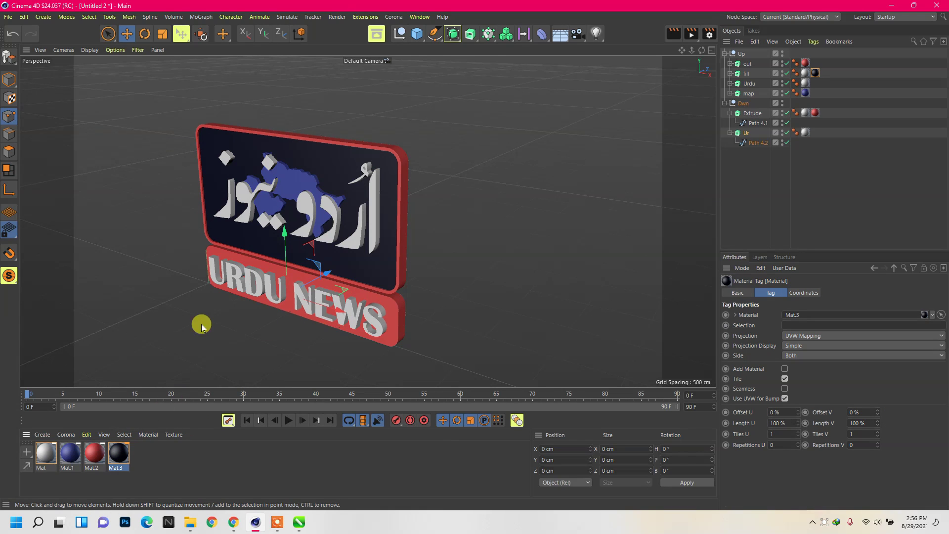
- Collapse the Dwn and Up groups and clear the selection
scroll(224, 175, "up", 1)
scroll(209, 227, "up", 3)
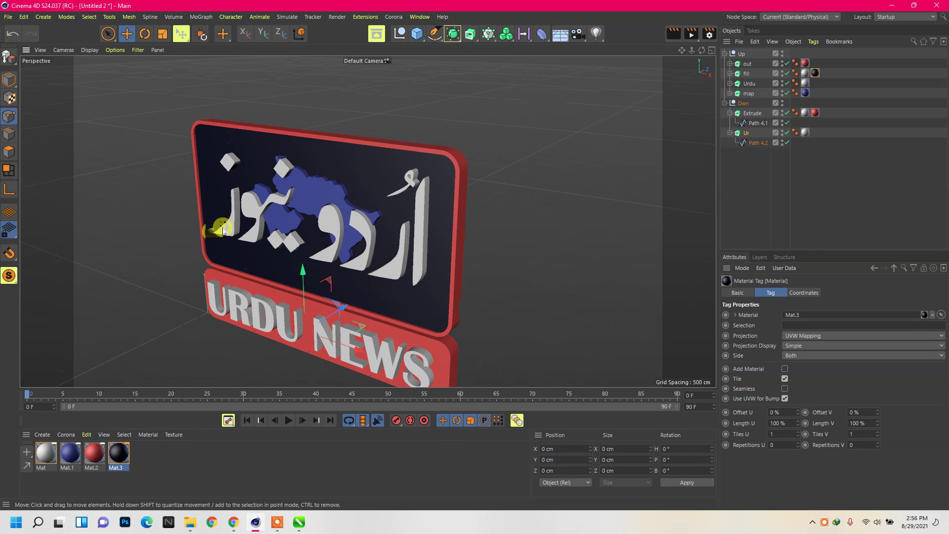
scroll(342, 177, "down", 2)
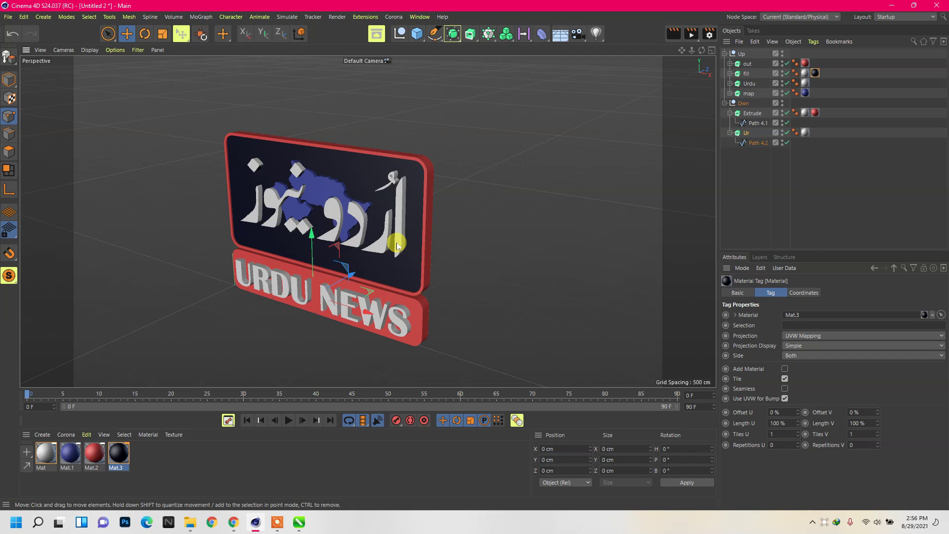
left_click(187, 456)
scroll(341, 185, "down", 2)
scroll(289, 194, "up", 2)
scroll(323, 225, "up", 1)
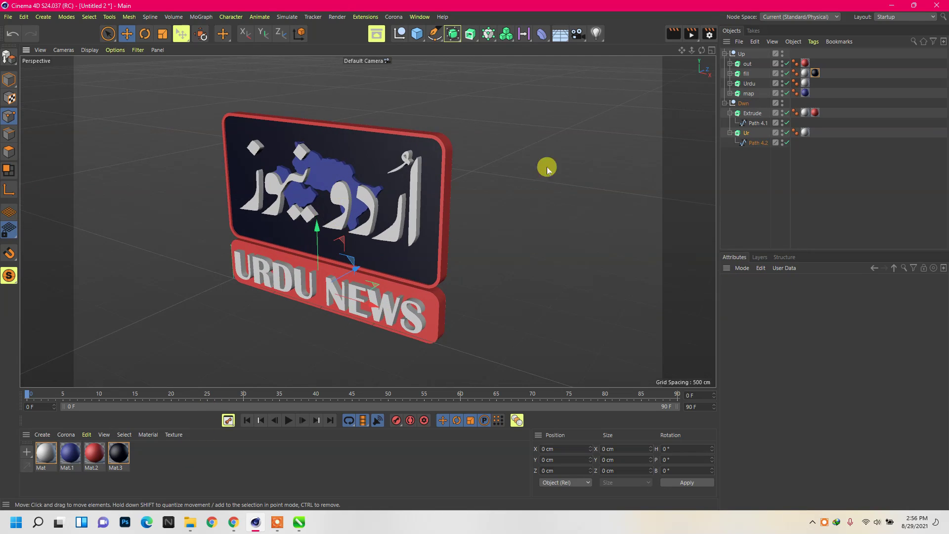
left_click(725, 103)
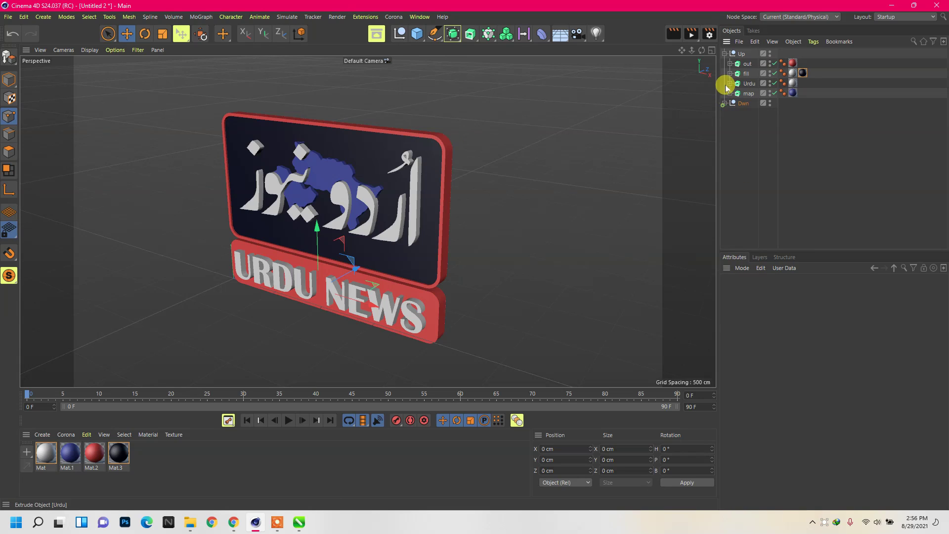
left_click(725, 54)
left_click(749, 106)
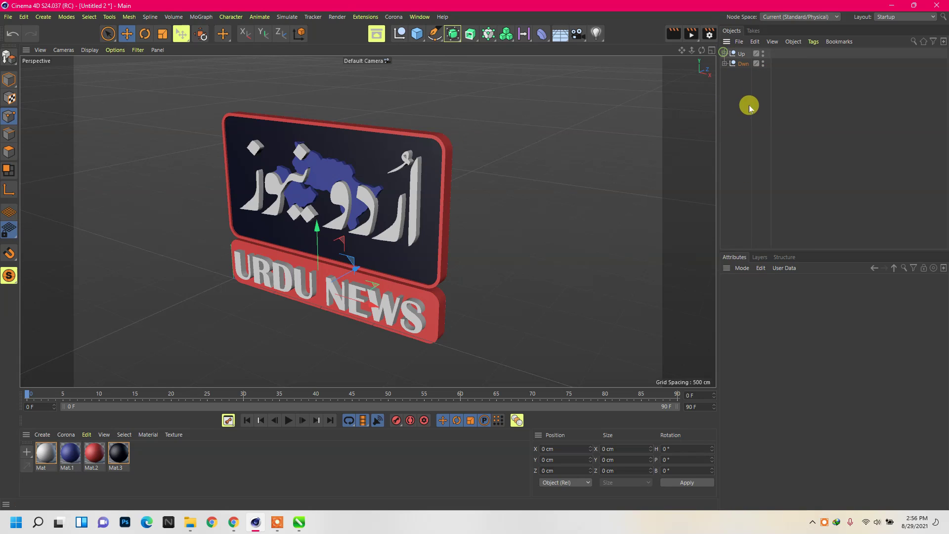
- Delete the white Mat tag from the fill object in the Up group
left_click(725, 53)
left_click(793, 85)
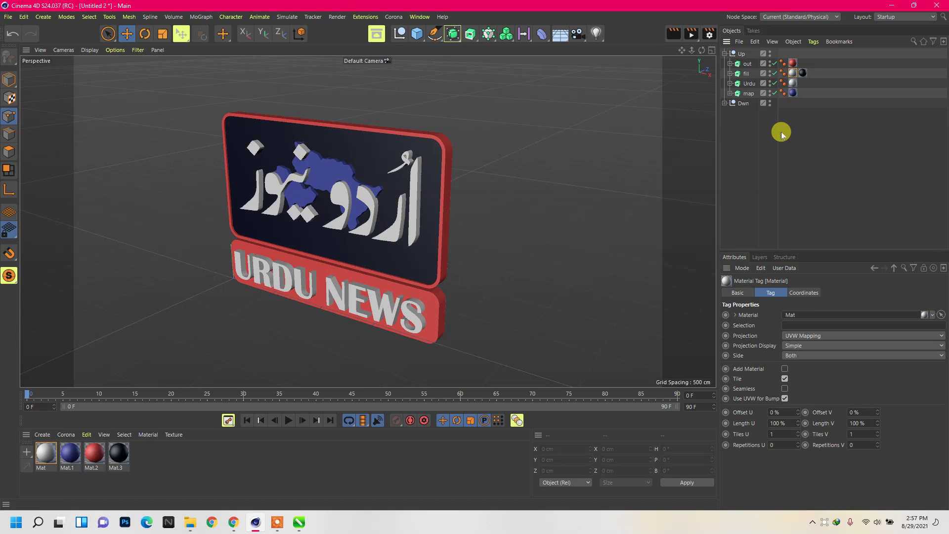
key("Delete")
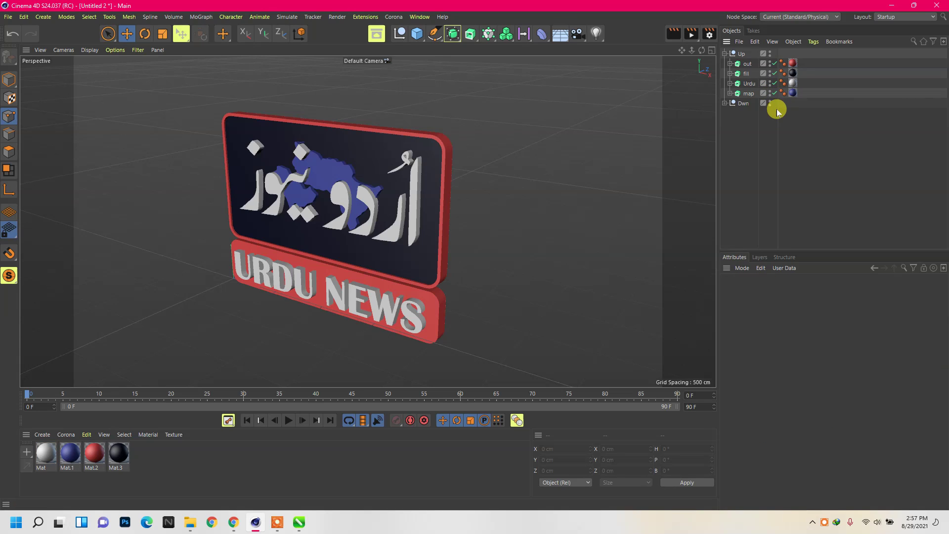
left_click(725, 54)
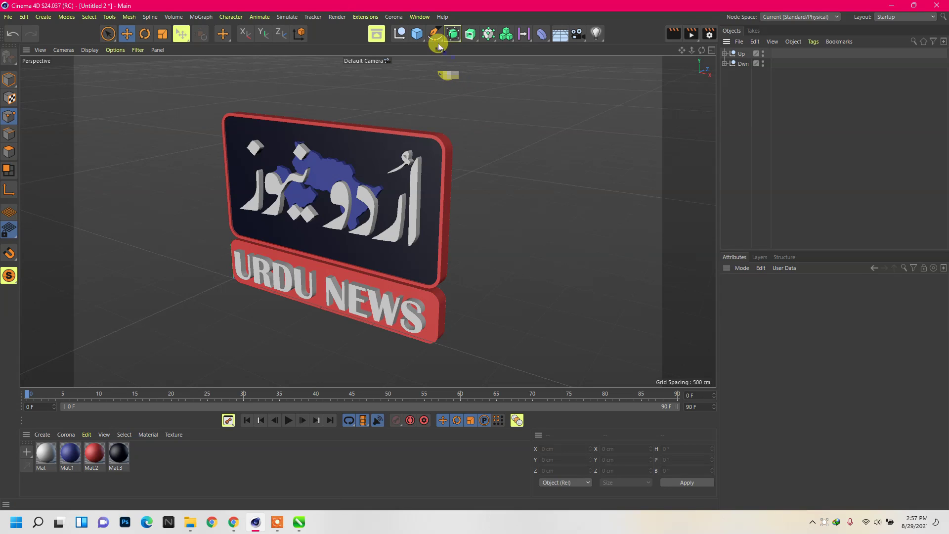
- Add a Plane primitive oriented to +Z and scale it up to cover the background
left_click(417, 33)
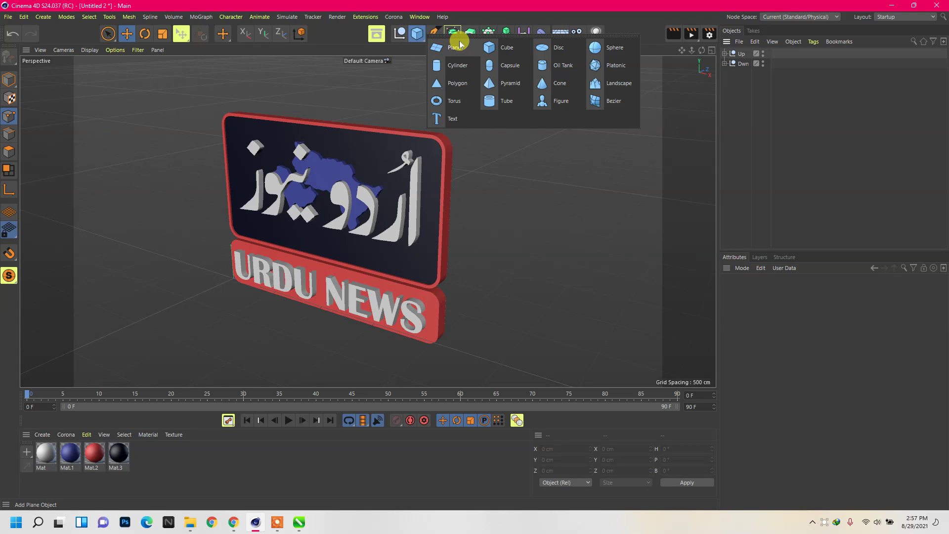
left_click(459, 45)
left_click(794, 359)
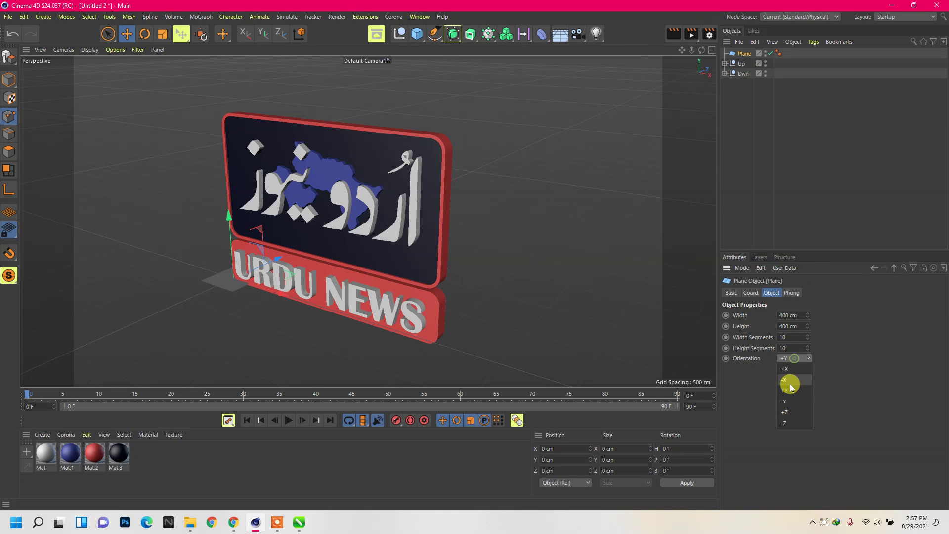
left_click(786, 412)
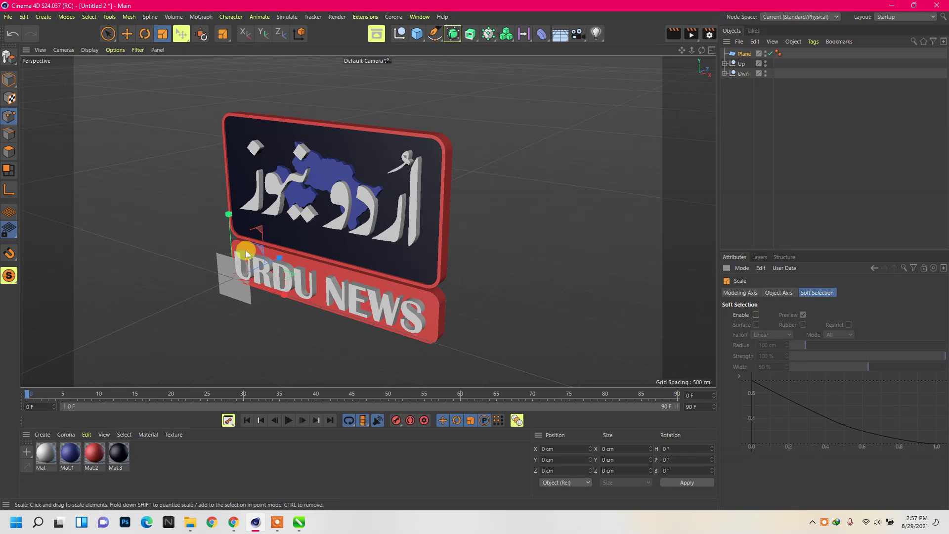
mouse_move(260, 246)
left_mouse_down()
mouse_move(273, 284)
mouse_move(261, 245)
left_mouse_up()
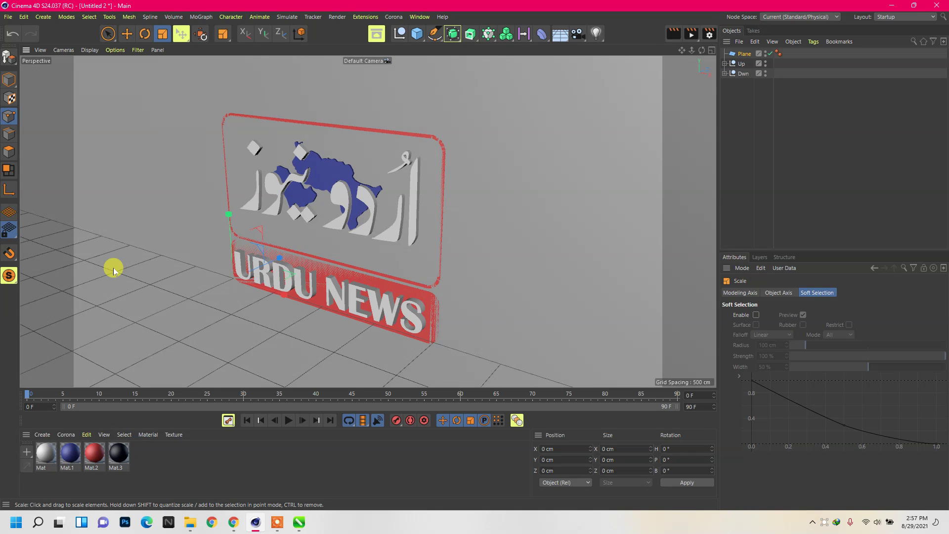
- In the Right view, move the plane back along Z behind the logo
middle_click(172, 216)
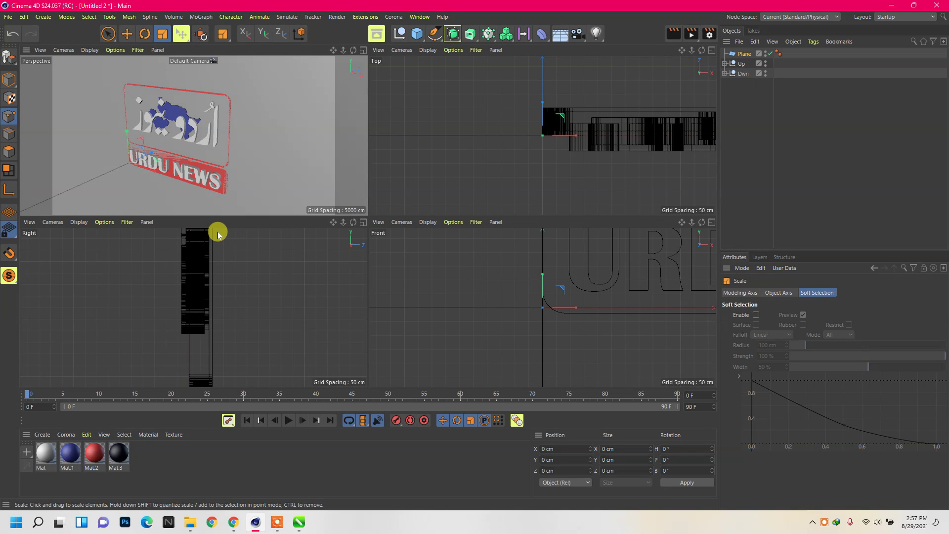
middle_click(223, 302)
scroll(225, 295, "down", 3)
scroll(242, 291, "down", 3)
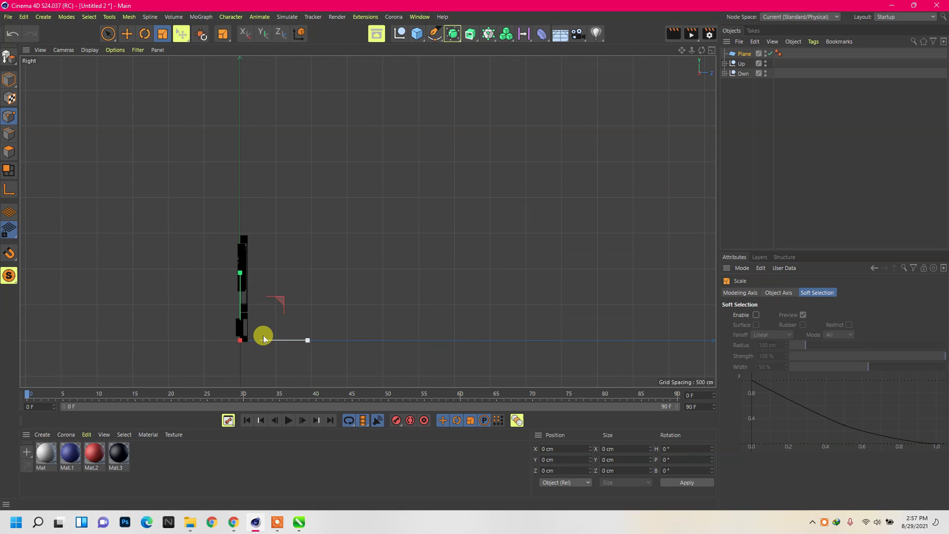
left_click(127, 33)
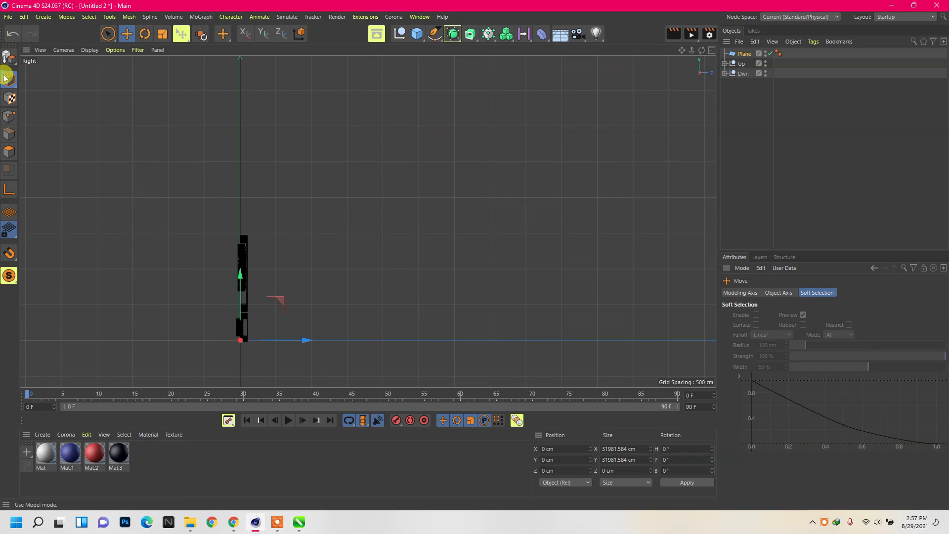
left_click_drag(307, 341, 478, 365)
middle_click(399, 273)
middle_click(223, 167)
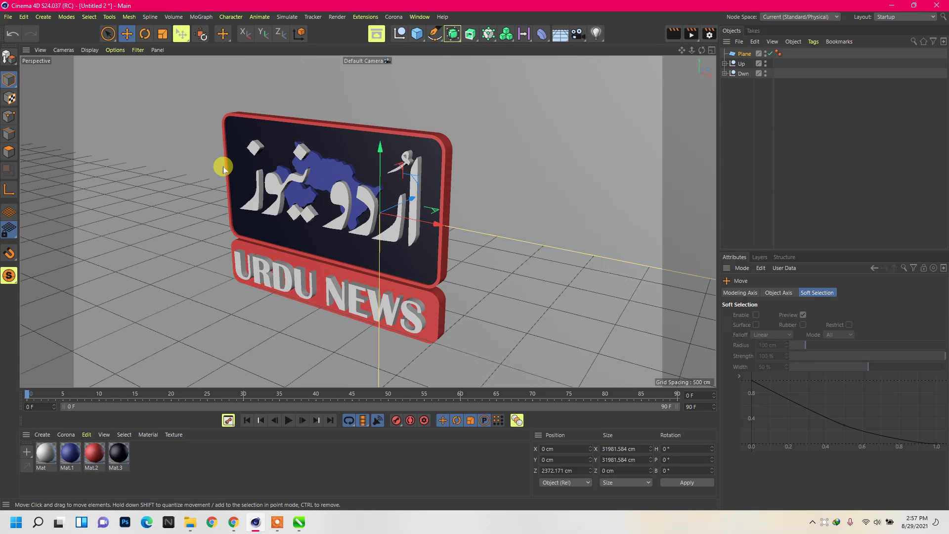
- Create Mat.4 in full green with Reflectance off and apply it to the backdrop Plane
double_click(155, 451)
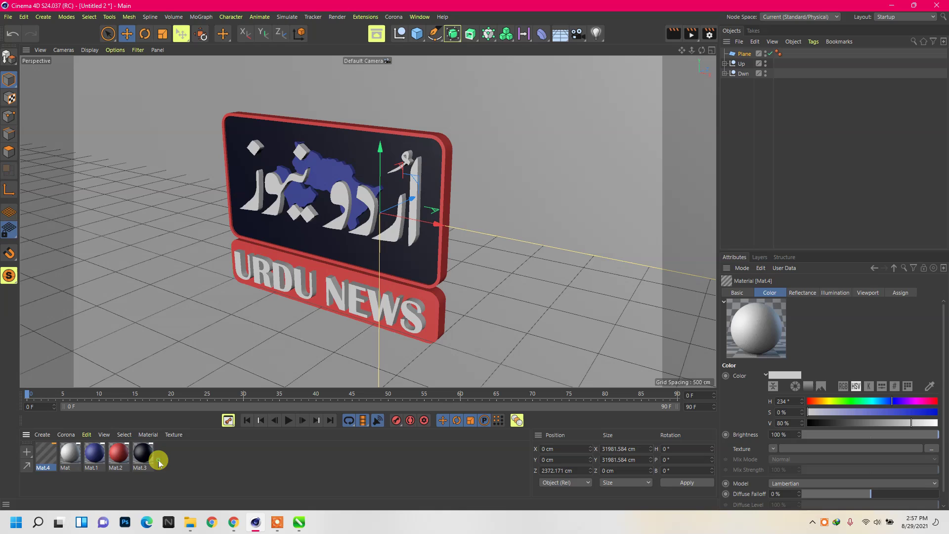
double_click(40, 457)
left_click_drag(220, 207, 530, 260)
left_click_drag(332, 228, 363, 229)
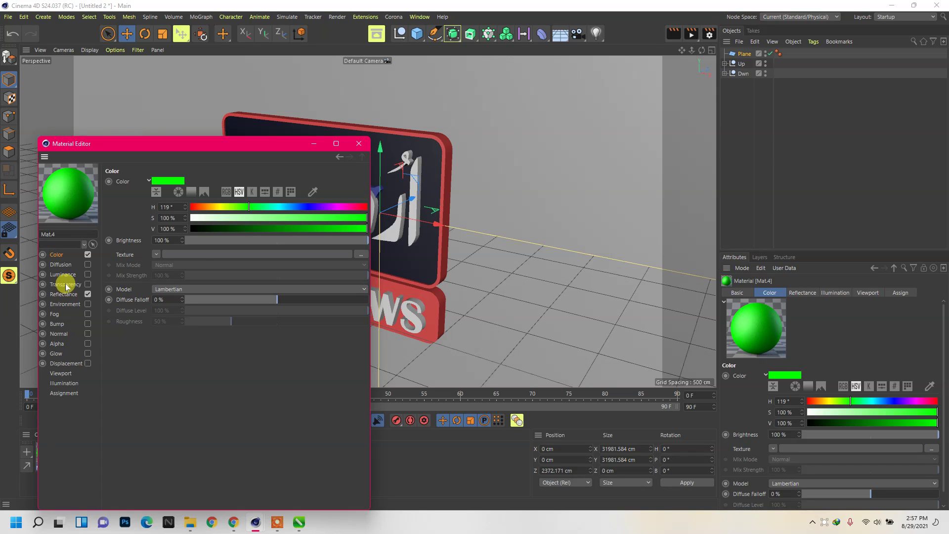
left_click(87, 295)
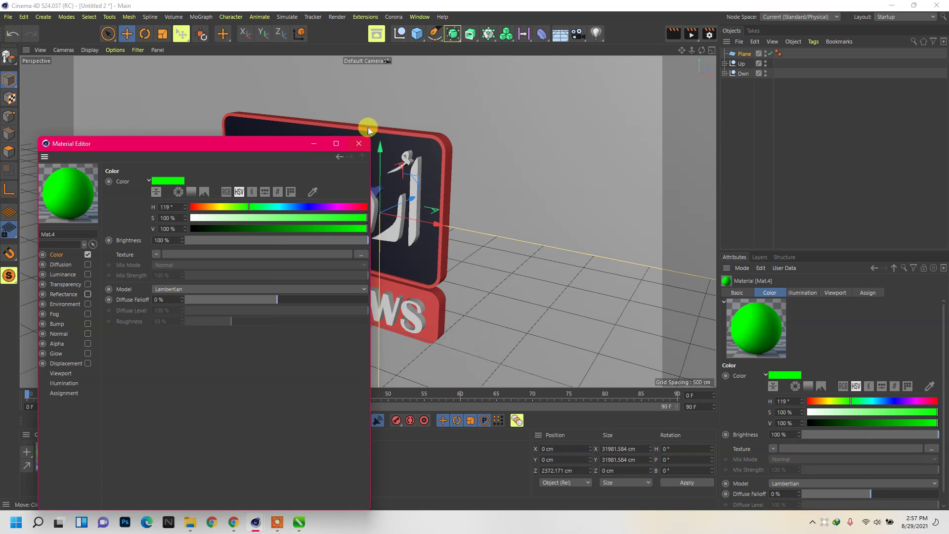
left_click(366, 144)
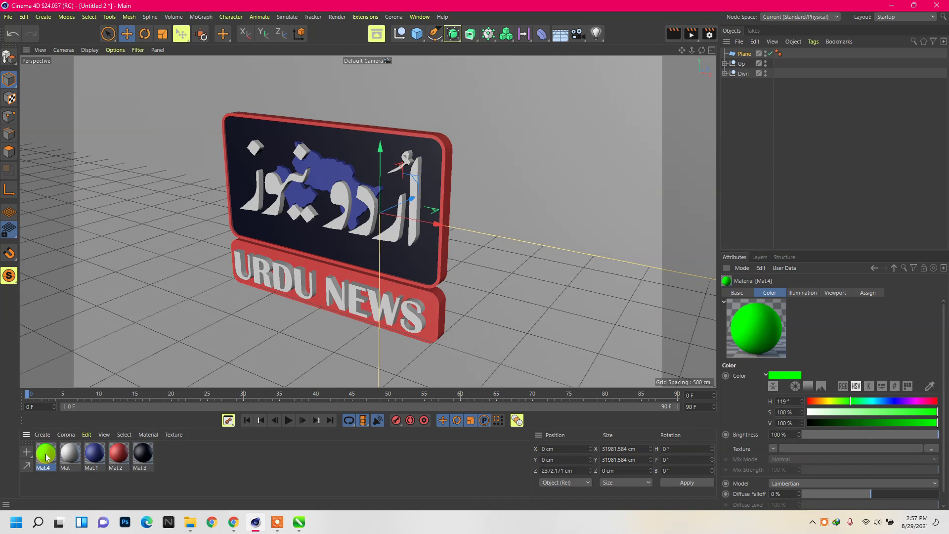
mouse_move(44, 452)
left_mouse_down()
mouse_move(290, 331)
mouse_move(225, 330)
left_mouse_up()
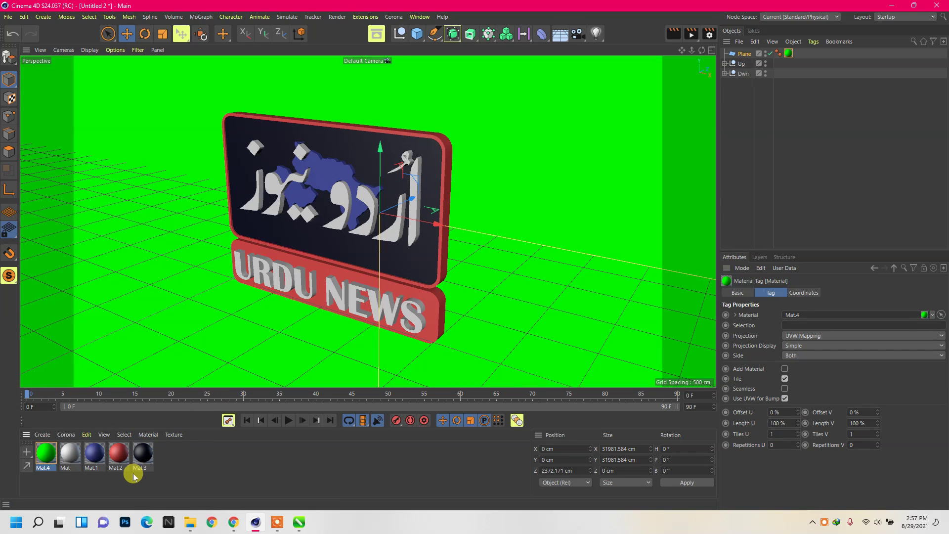
left_click(105, 487)
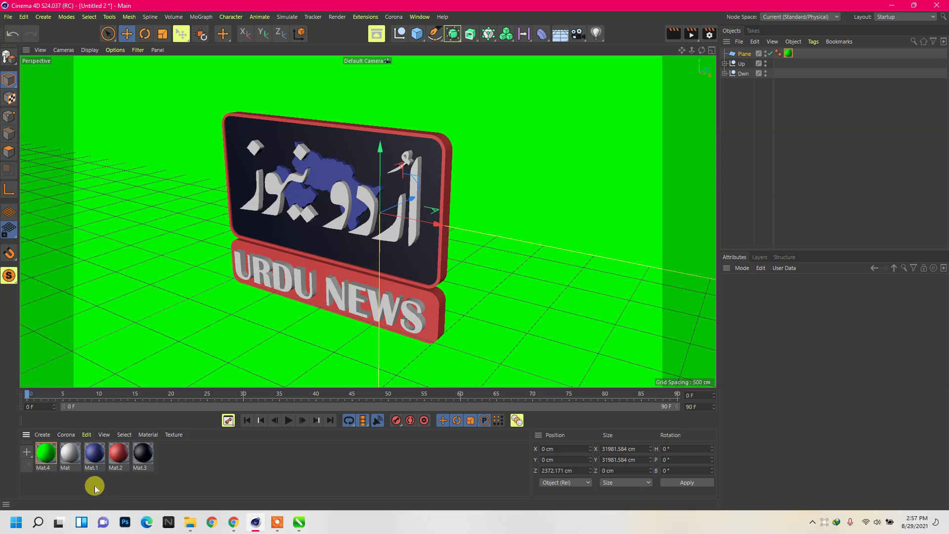
- Check the Mat material's settings, then create a new Mat.5 material and open its editor
left_click(49, 454)
double_click(65, 454)
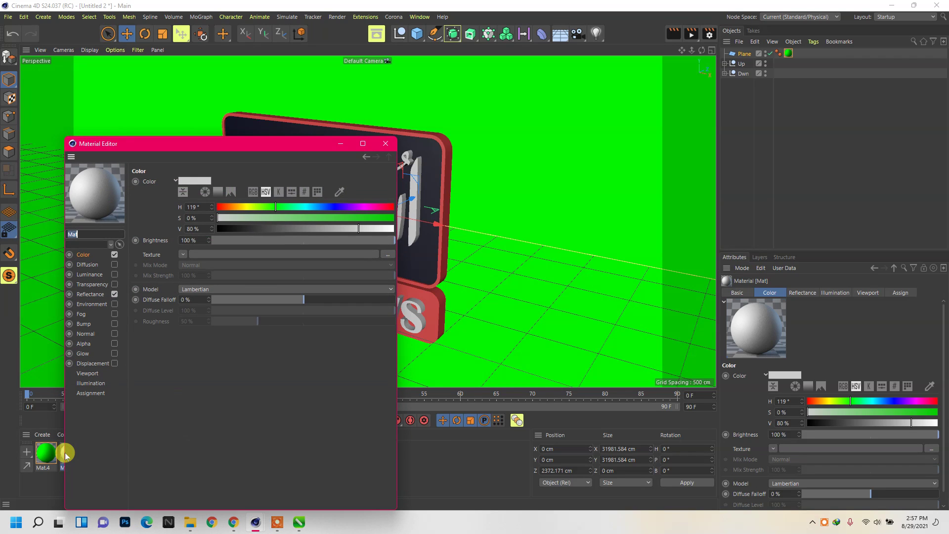
left_click(374, 154)
left_click(385, 146)
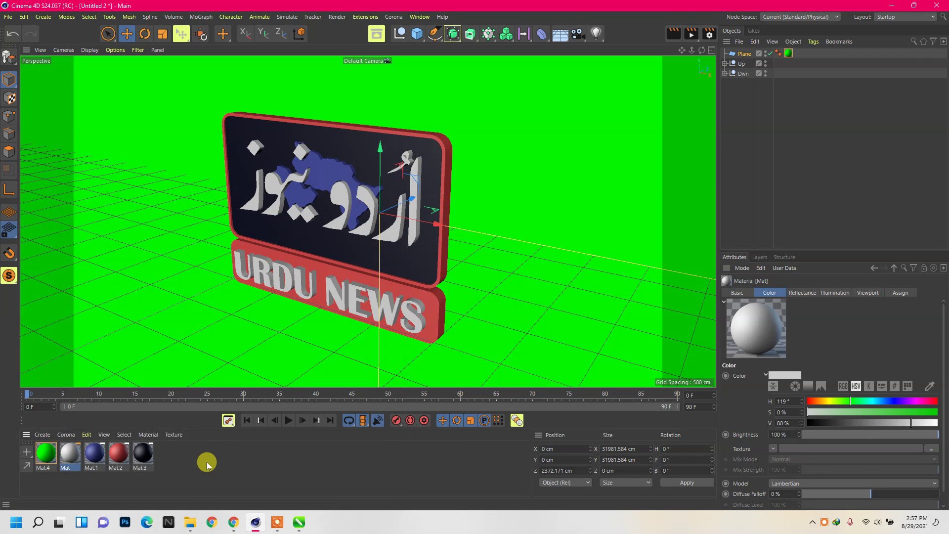
double_click(204, 468)
double_click(44, 454)
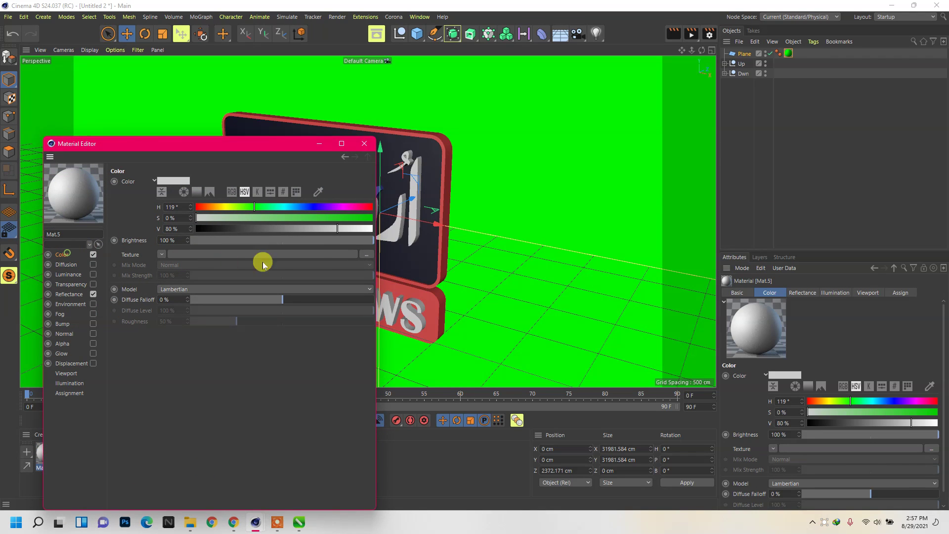
- Load D:\Casa Probe.hdr as Mat.5's colour texture without copying it, then switch to Chrome
left_click(362, 257)
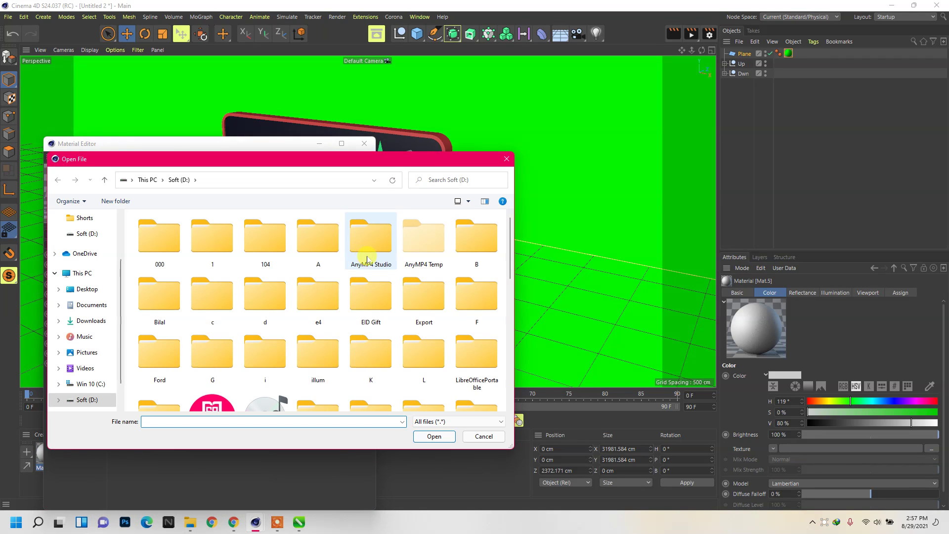
scroll(364, 238, "down", 3)
scroll(360, 277, "down", 2)
left_click(159, 277)
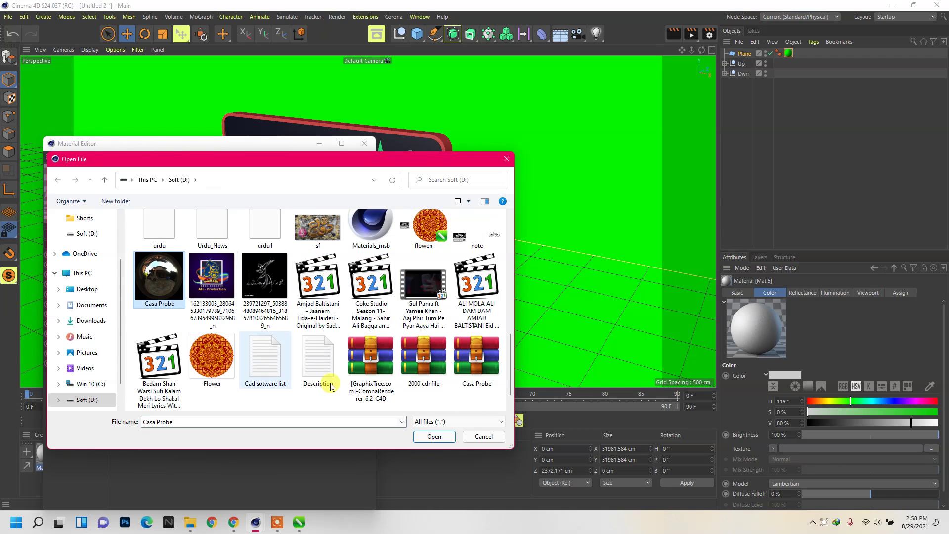
left_click(425, 437)
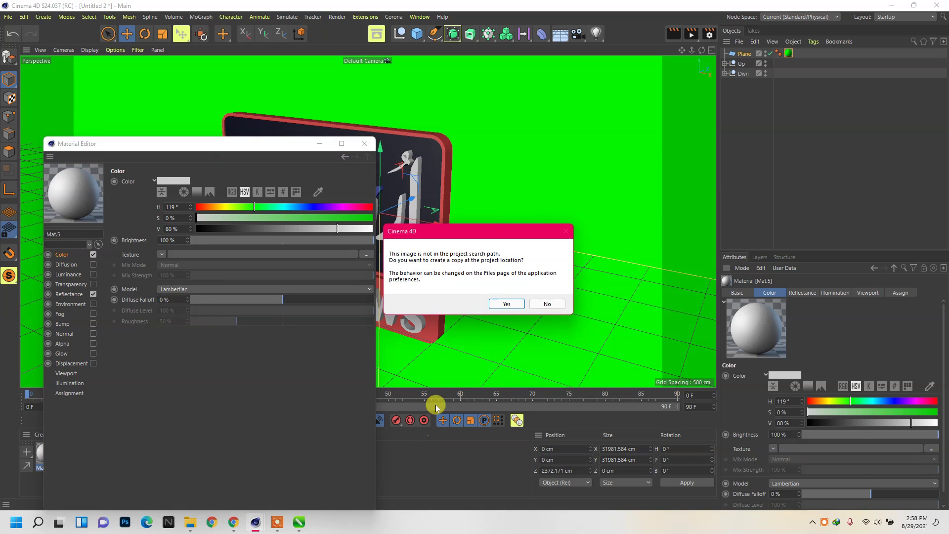
left_click(546, 303)
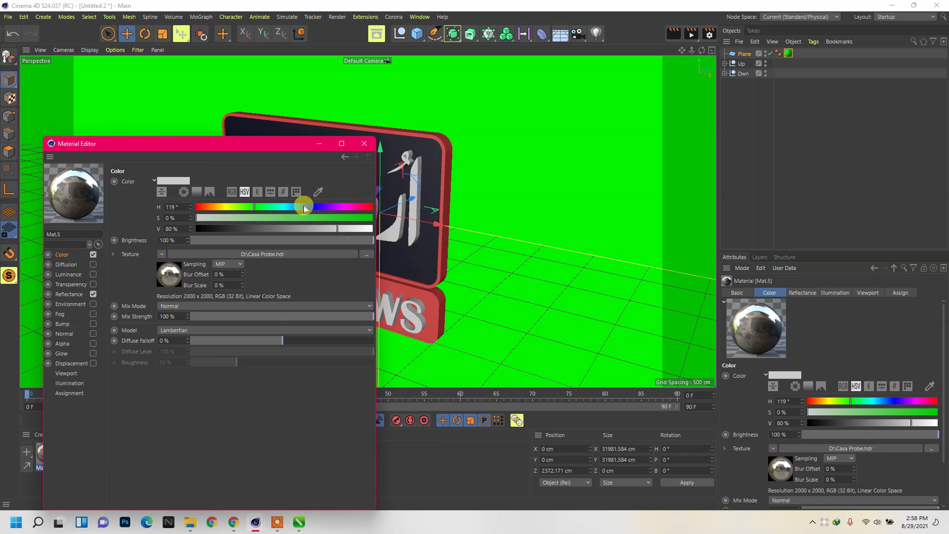
left_click(363, 144)
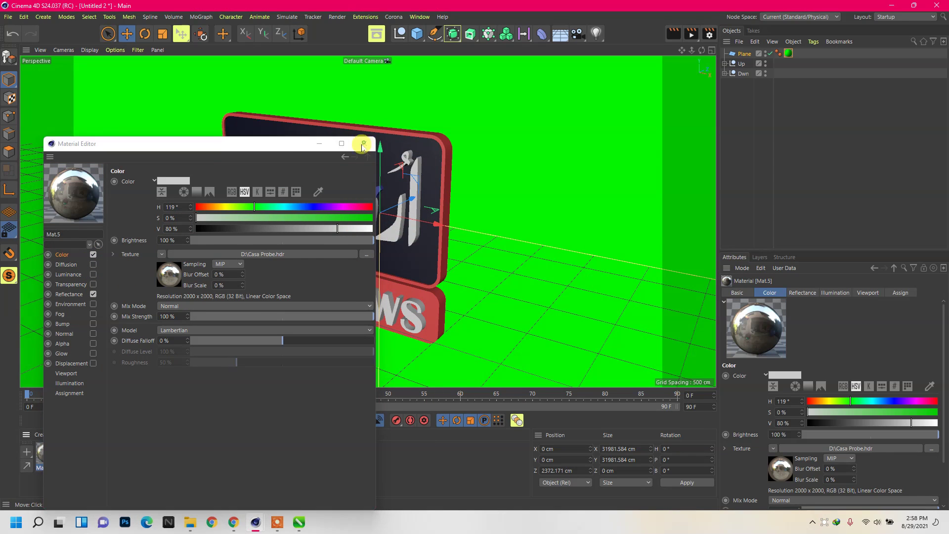
left_click(231, 523)
- Google 'hdri haven' in a new tab and open the Poly Haven result in another tab
left_click(138, 8)
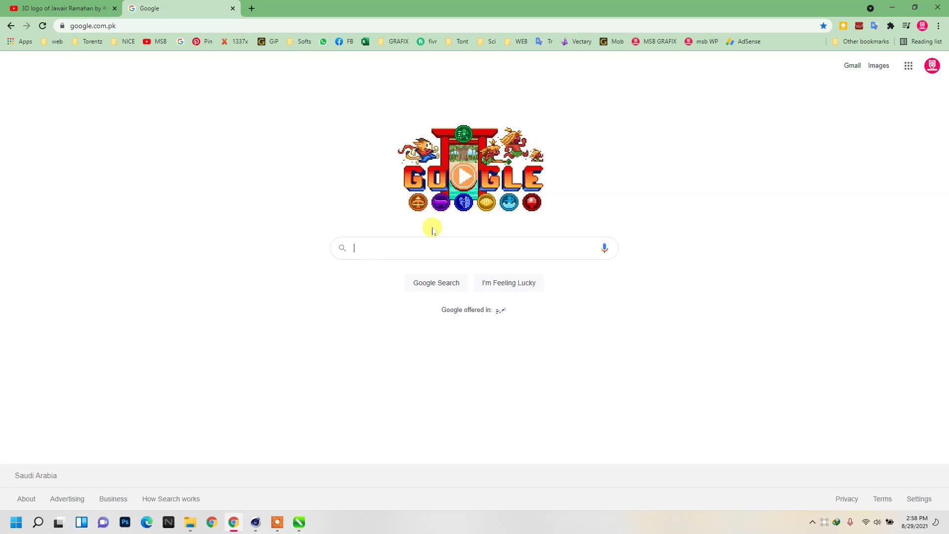
type("hdri")
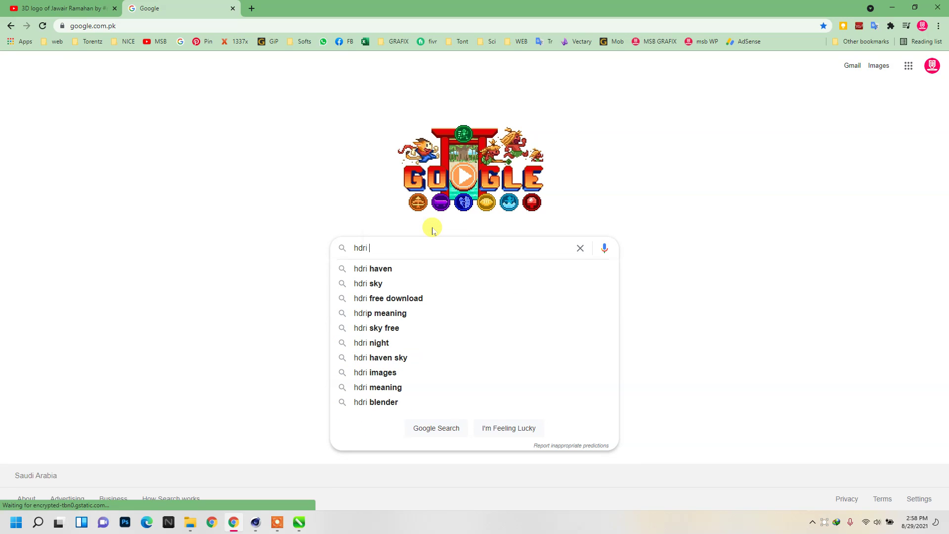
key("Down")
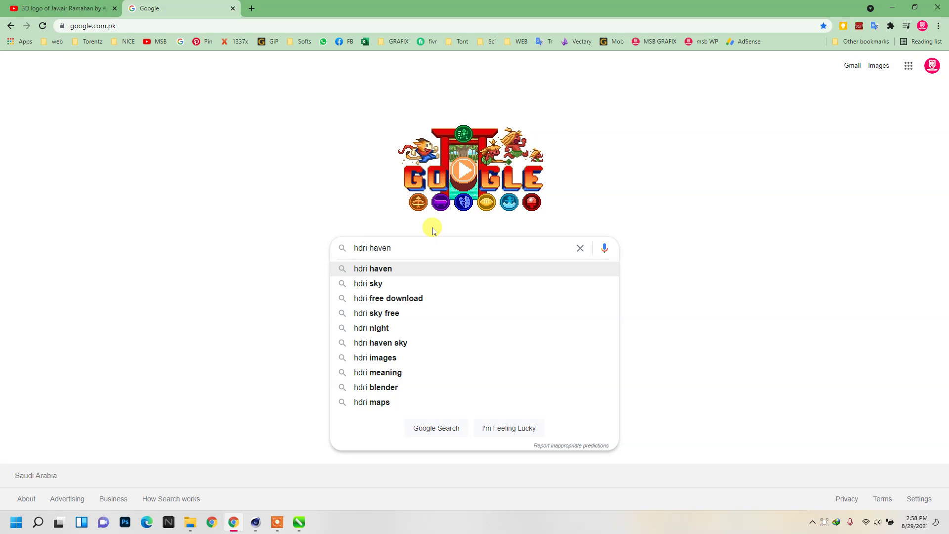
key("Return")
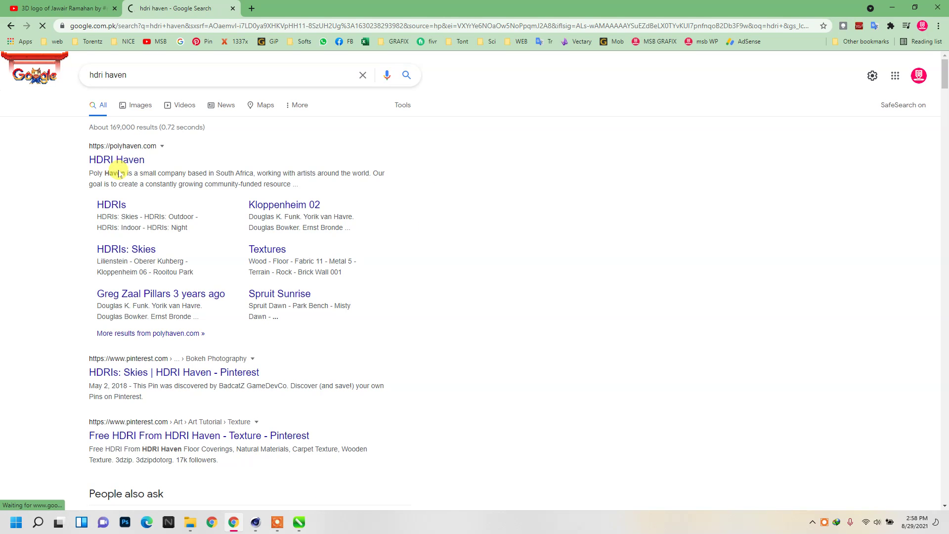
right_click(125, 166)
left_click(149, 168)
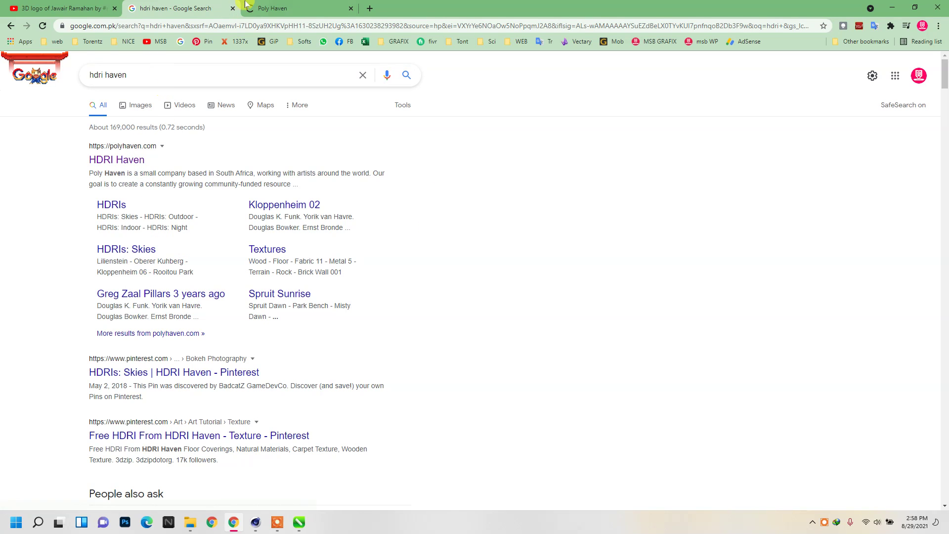
- Browse Poly Haven's HDRIs collection and open the Large Corridor HDRI page
left_click(277, 9)
scroll(377, 187, "down", 8)
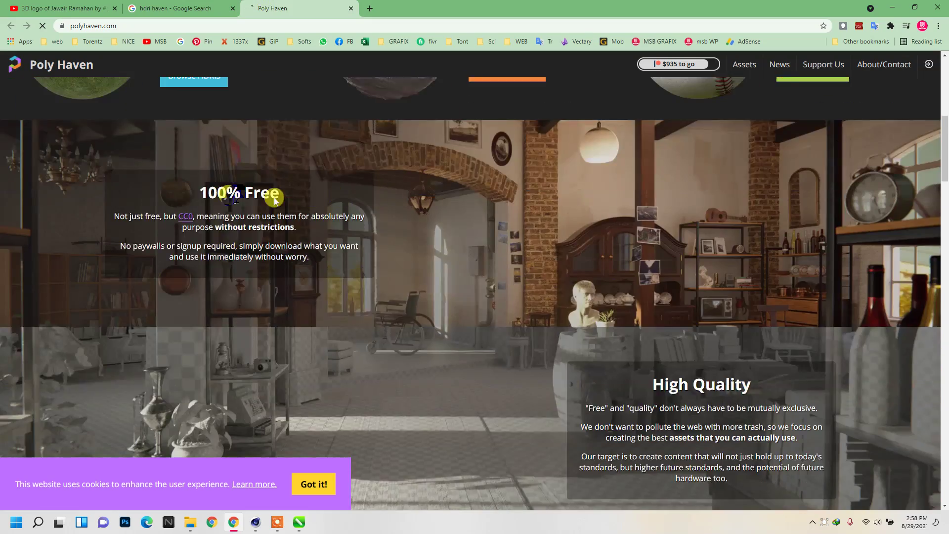
scroll(152, 202, "up", 8)
scroll(165, 206, "down", 4)
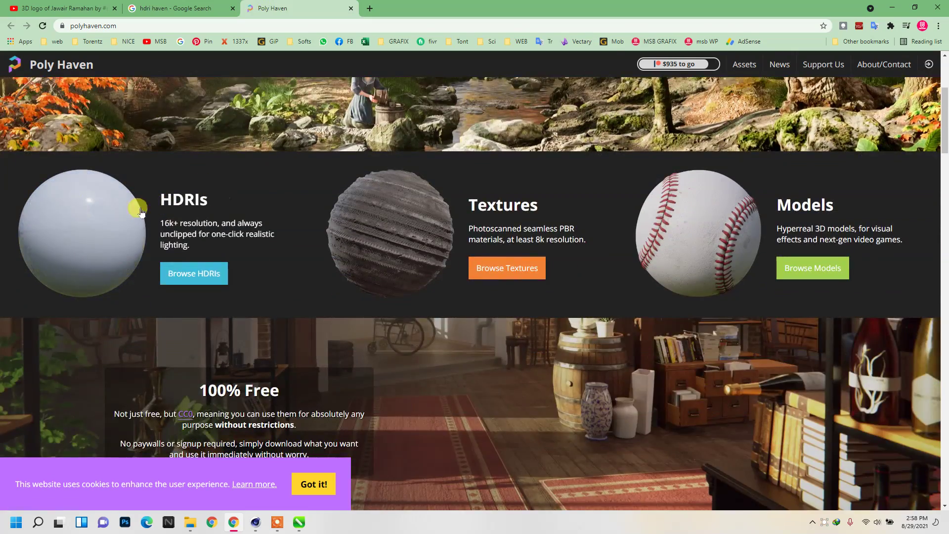
left_click(96, 240)
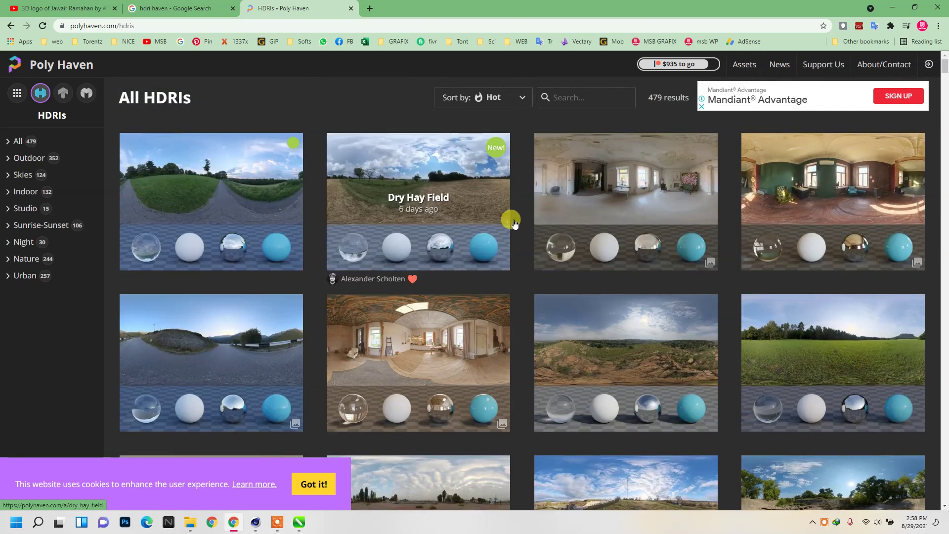
scroll(558, 292, "down", 8)
scroll(558, 292, "down", 4)
scroll(558, 292, "up", 2)
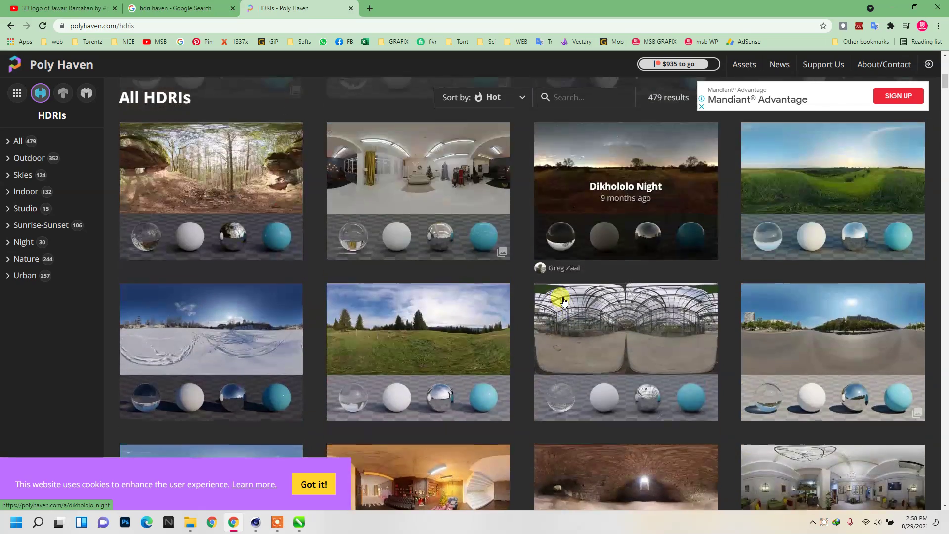
scroll(520, 266, "down", 3)
scroll(520, 266, "down", 3)
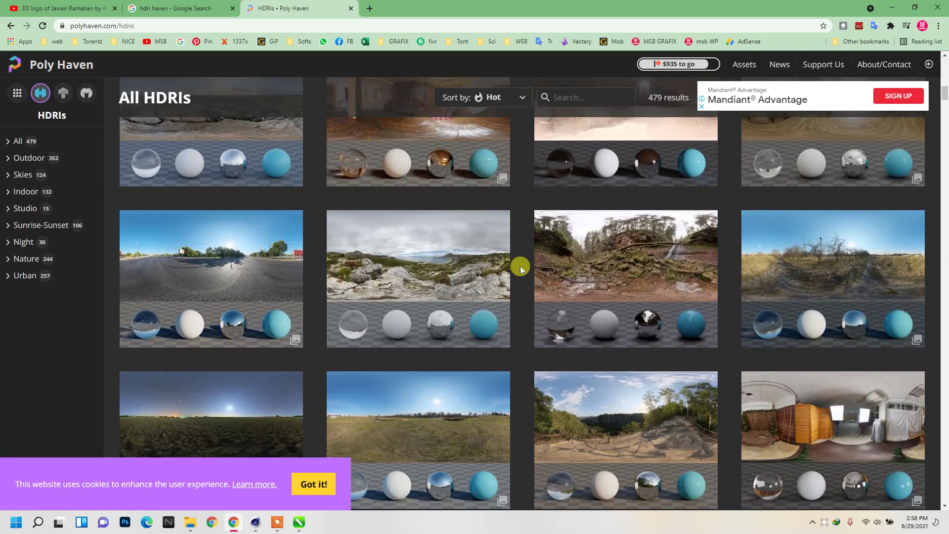
scroll(687, 265, "down", 3)
scroll(686, 265, "down", 2)
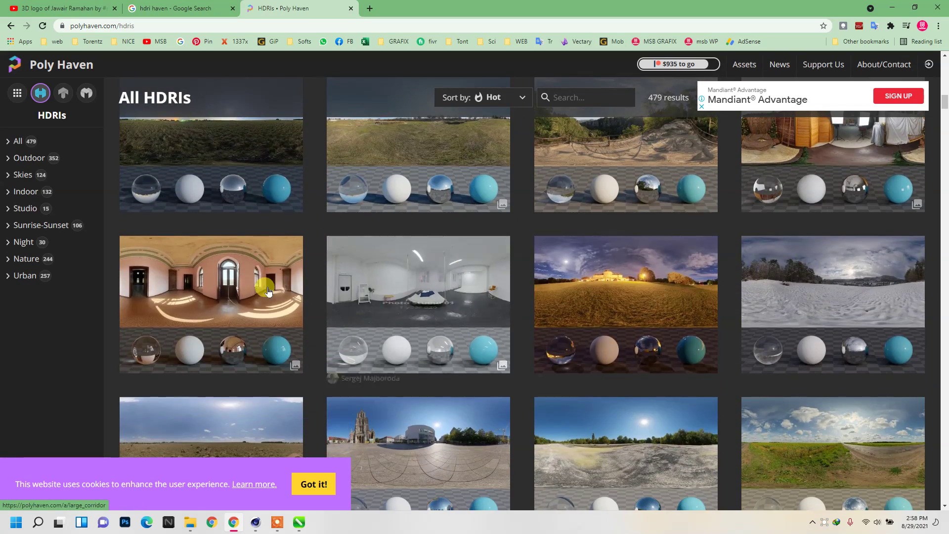
left_click(265, 292)
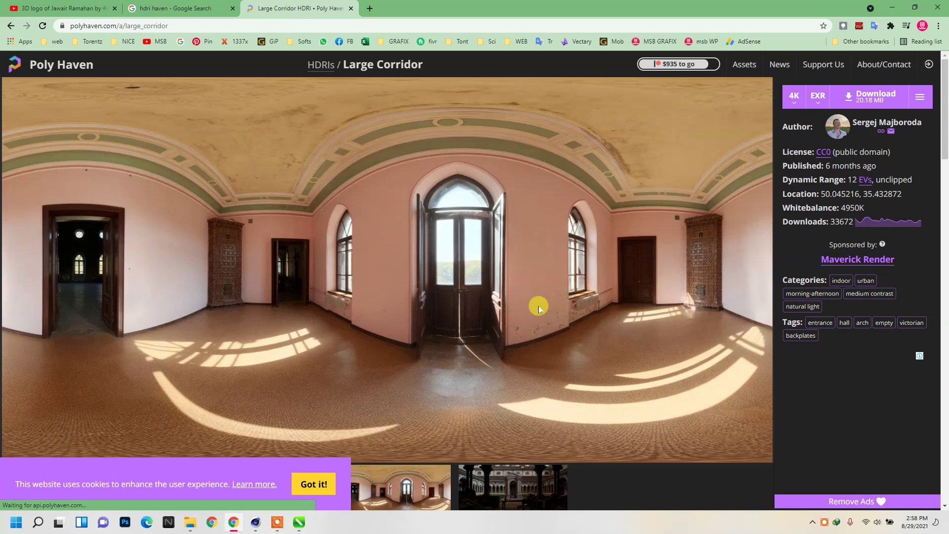
- Save Large Corridor at 4K to drive D, first as EXR, then as HDR
left_click(875, 99)
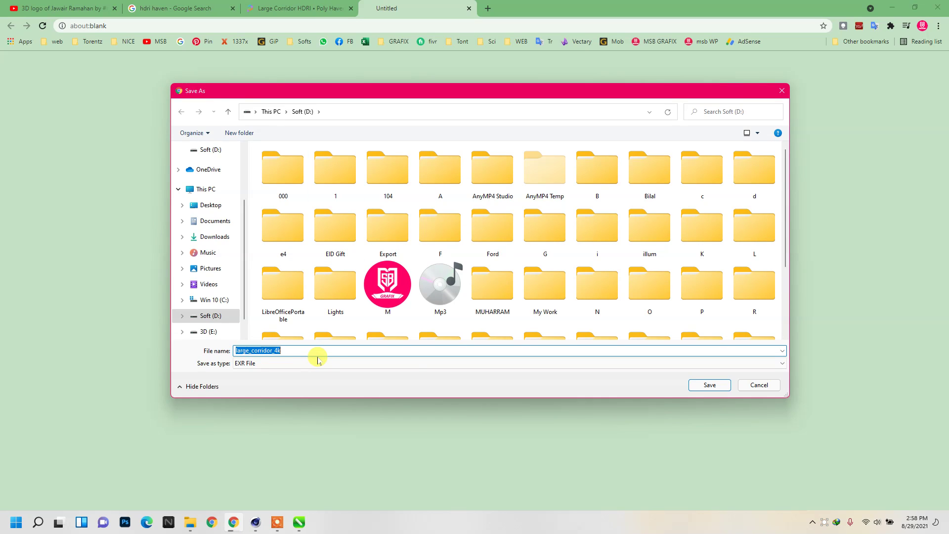
left_click(710, 385)
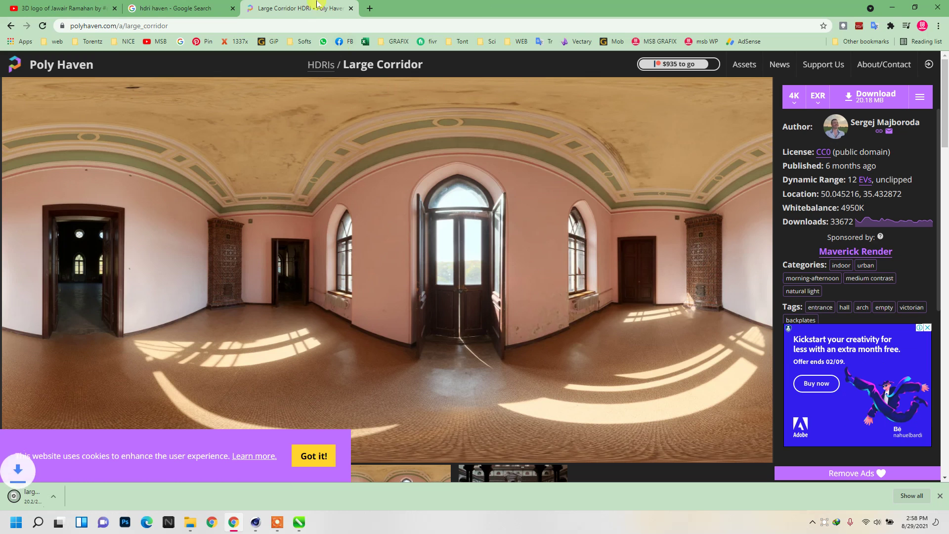
left_click(913, 99)
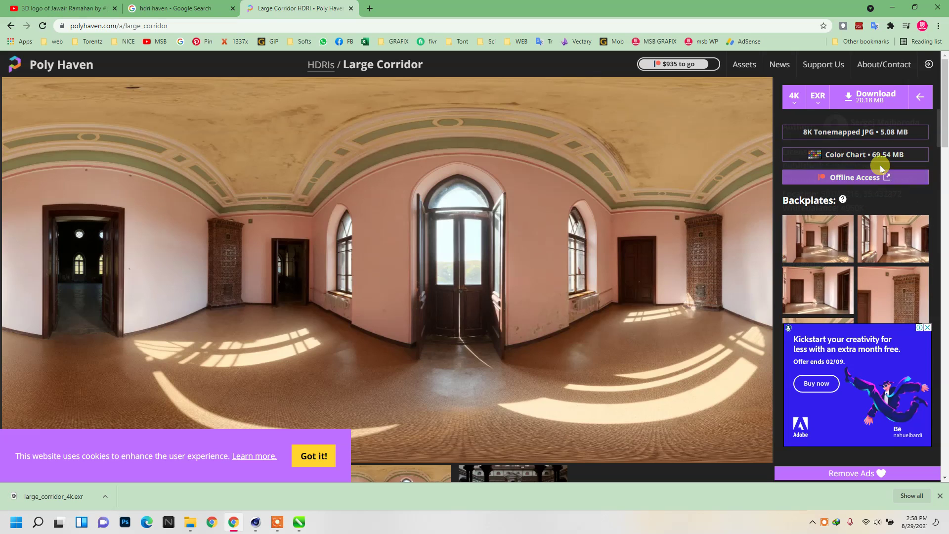
left_click(817, 96)
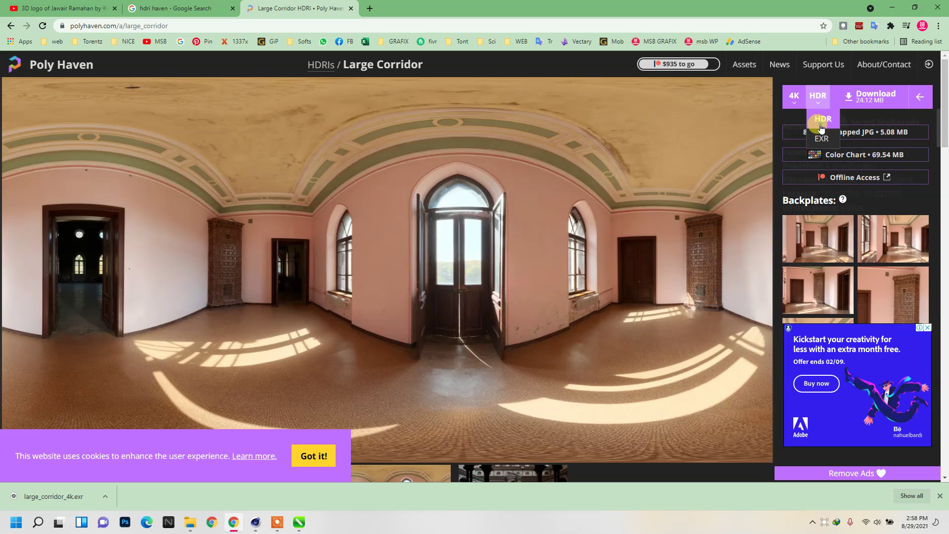
left_click(823, 119)
left_click(888, 100)
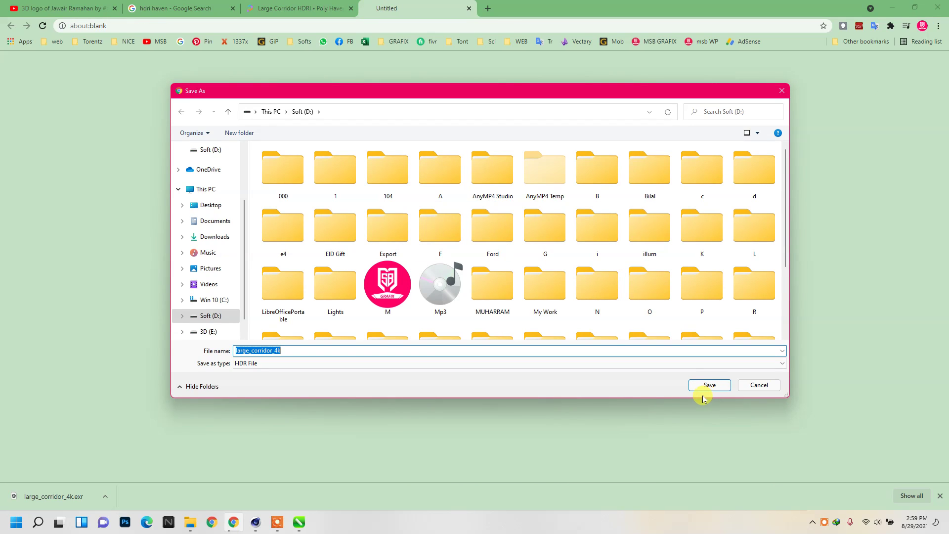
left_click(709, 385)
- Create Mat.6 with D:\large_corridor_4k.exr as its colour texture, then close the editor
key("alt+Tab")
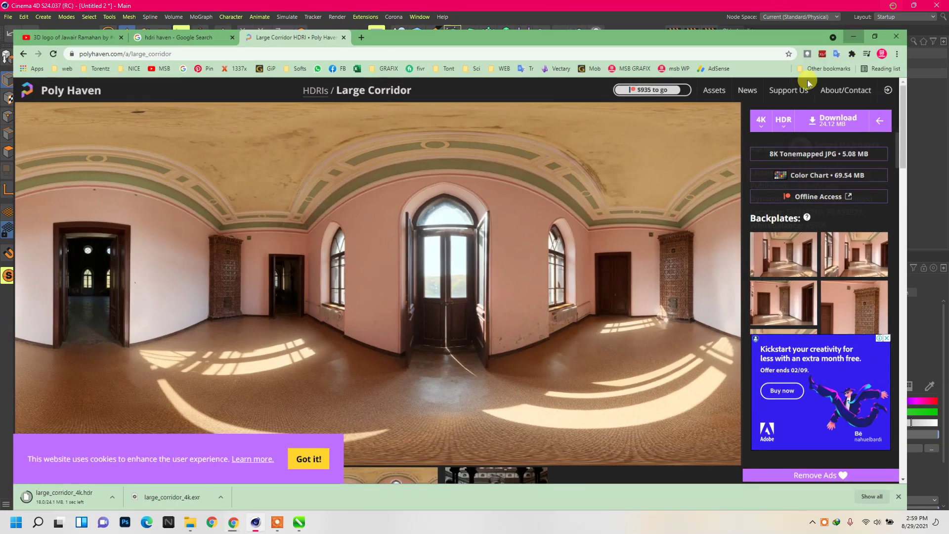
left_click(174, 474)
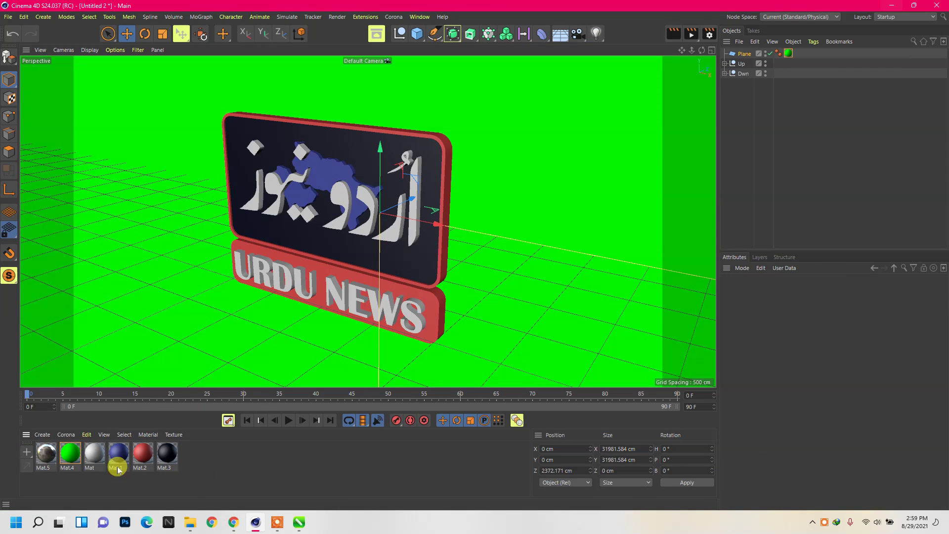
double_click(205, 468)
double_click(44, 458)
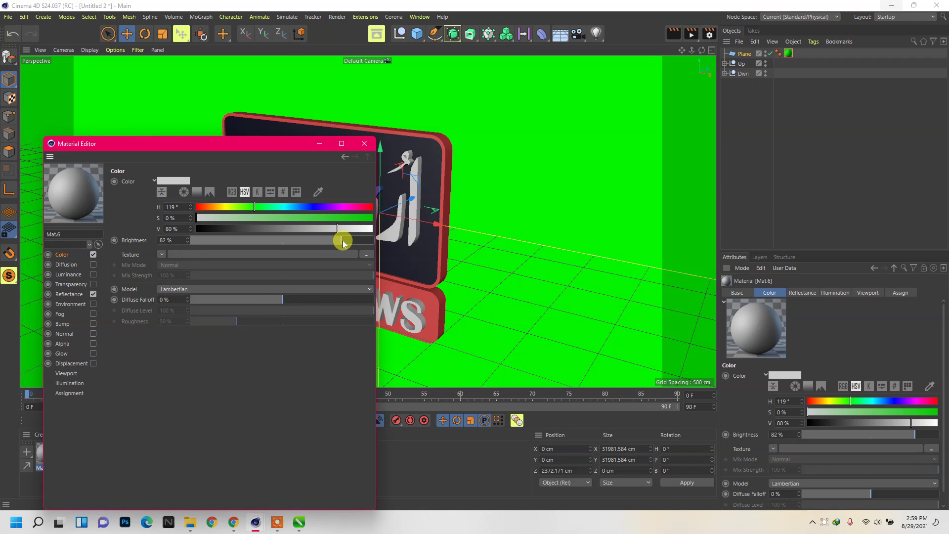
left_click(367, 253)
scroll(374, 335, "down", 5)
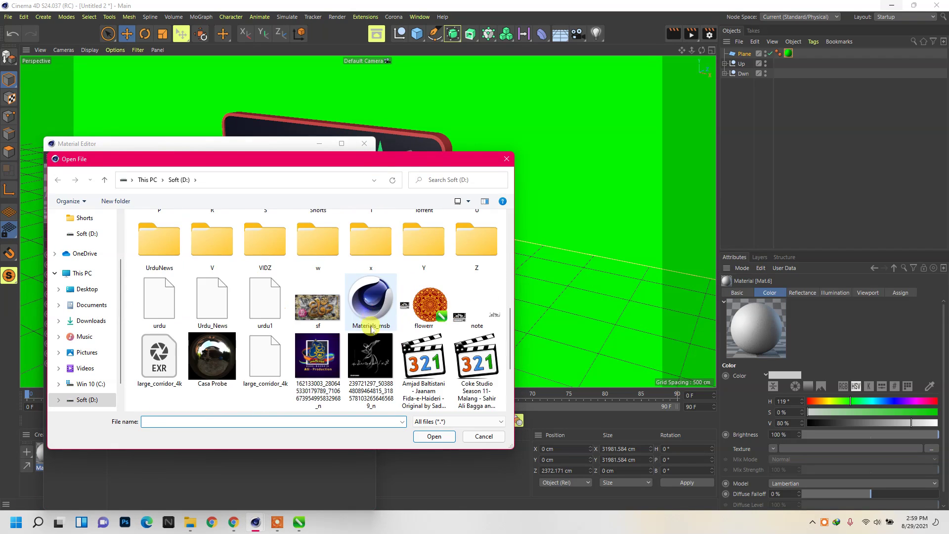
scroll(373, 335, "down", 3)
scroll(373, 336, "up", 1)
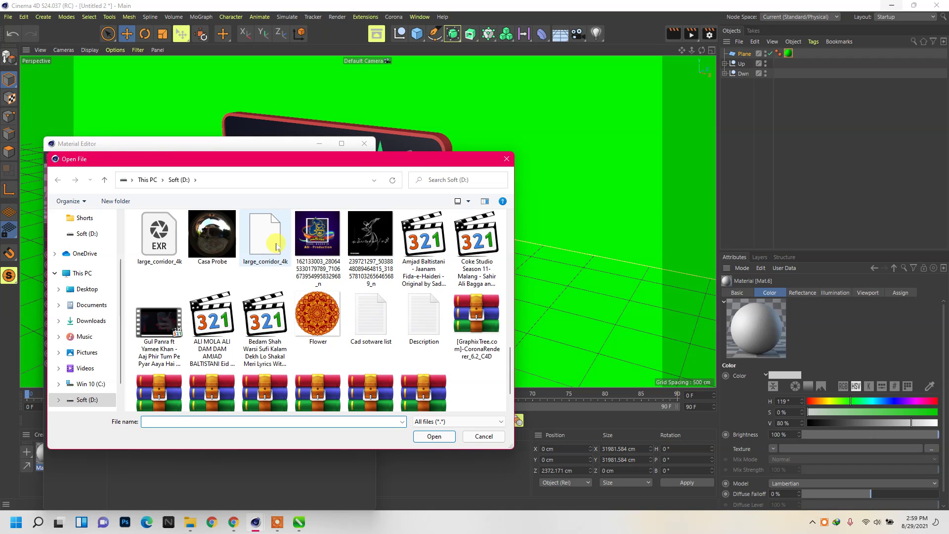
left_click(158, 233)
left_click(436, 436)
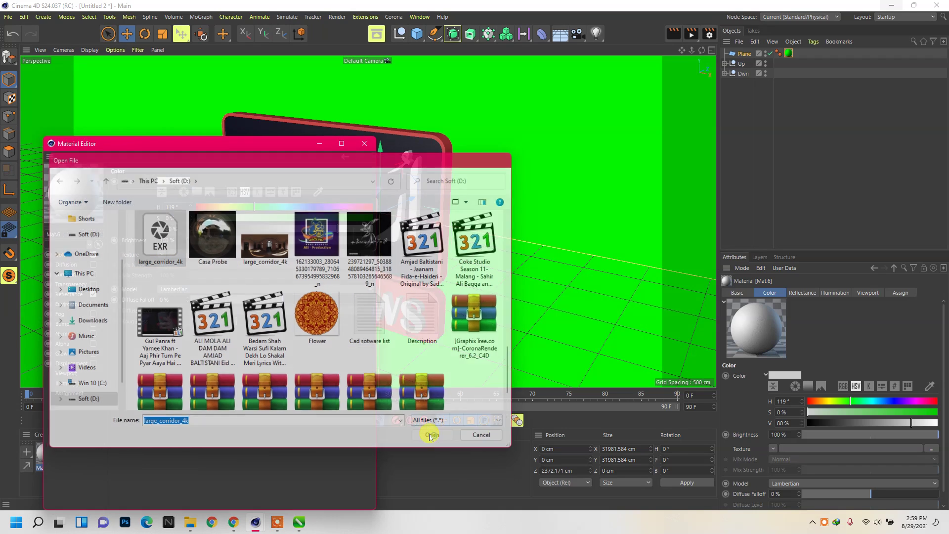
left_click(546, 305)
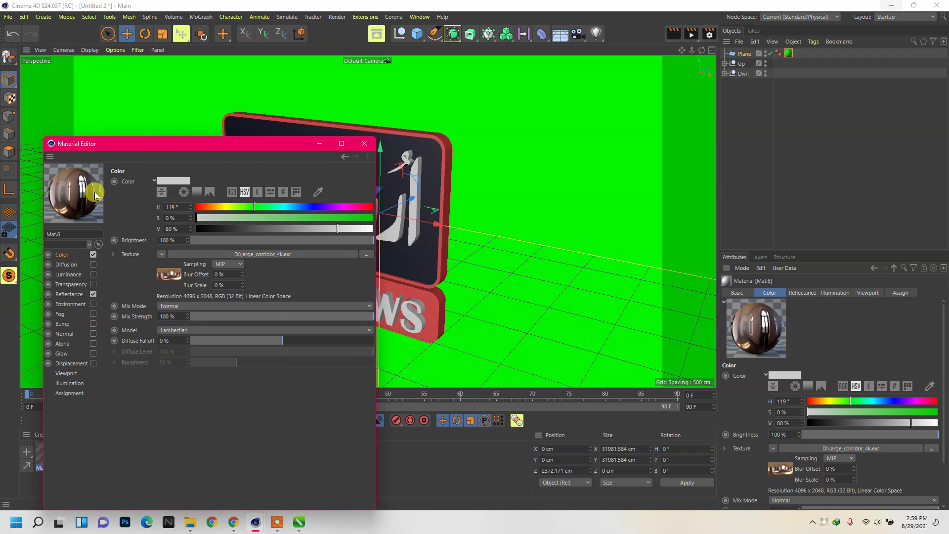
left_click(373, 143)
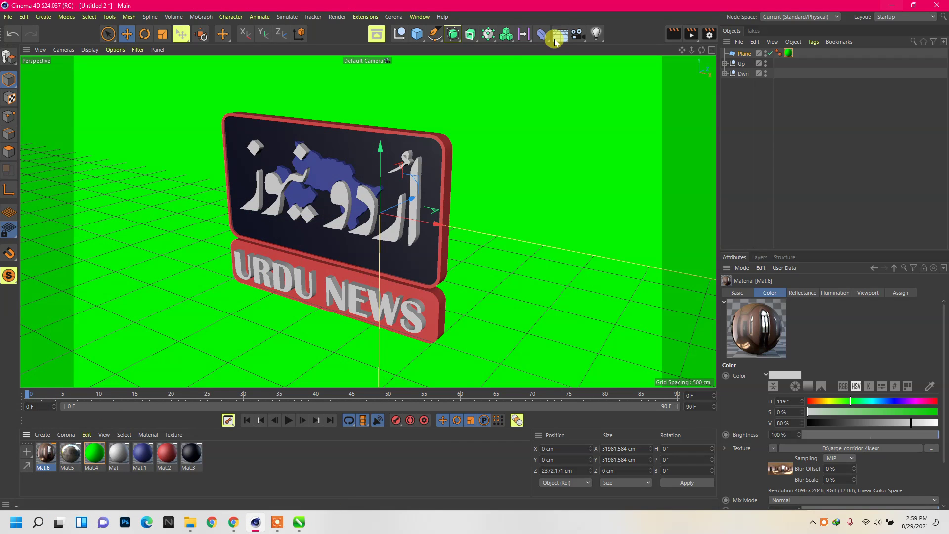
- Add a Sky object carrying Mat.6 and give it a compositing tag
left_click(561, 33)
left_click(589, 67)
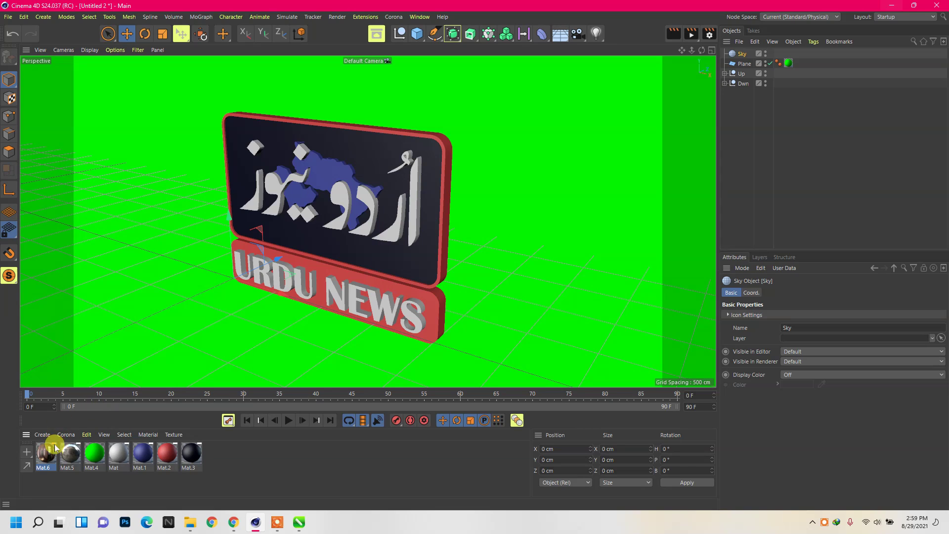
left_click_drag(55, 447, 740, 55)
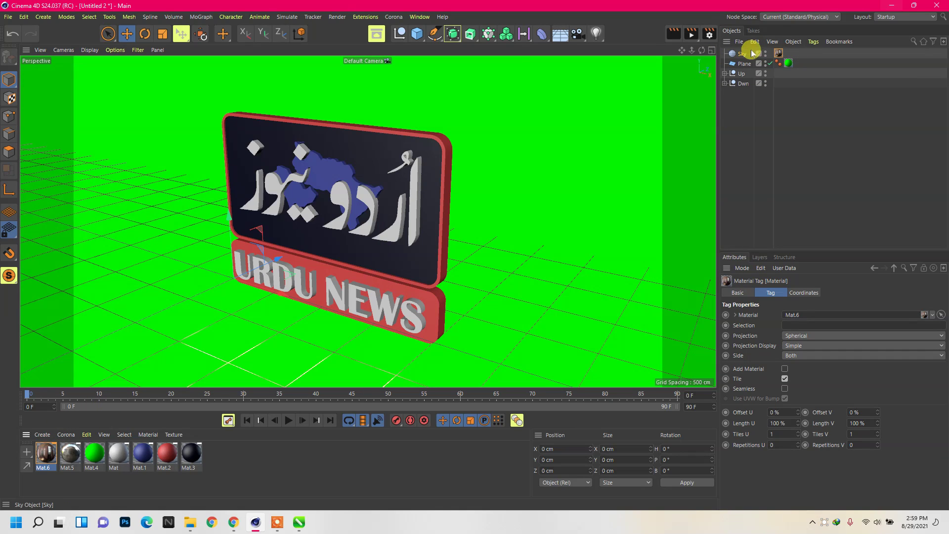
right_click(743, 55)
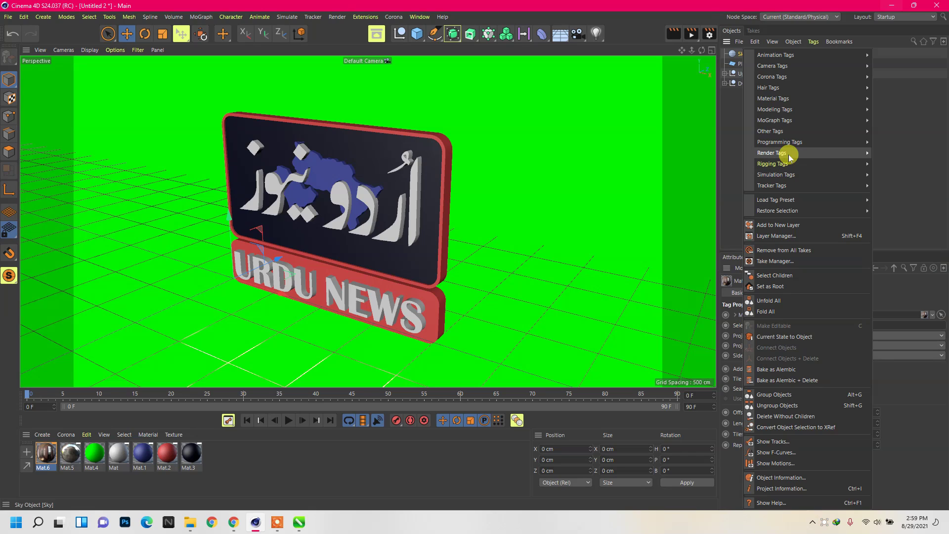
mouse_move(773, 152)
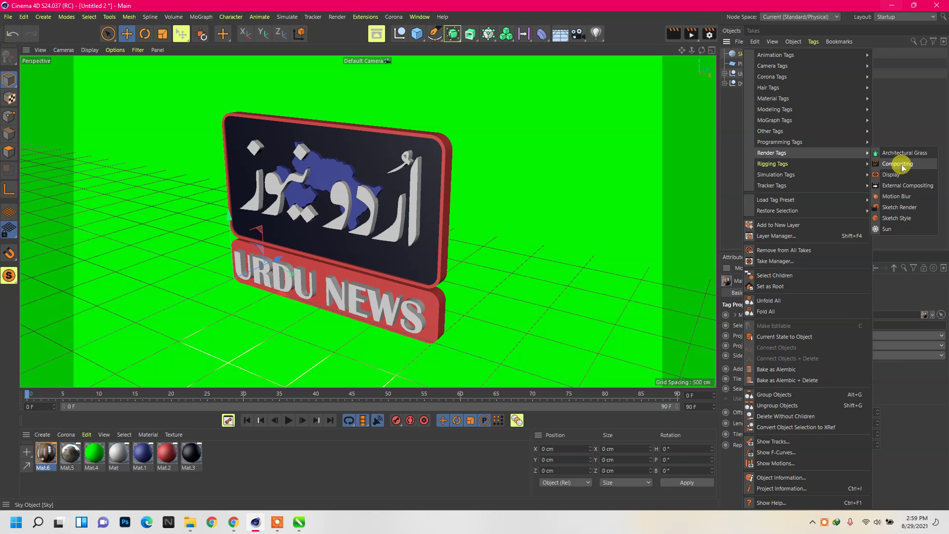
left_click(899, 164)
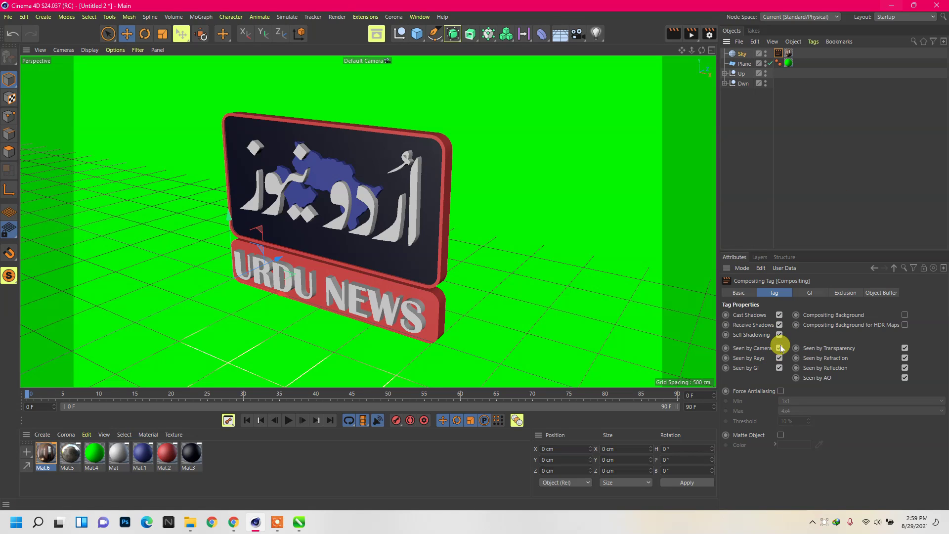
- Delete the Mat.5 material from the Material Manager
left_click(326, 460)
key("ctrl+z")
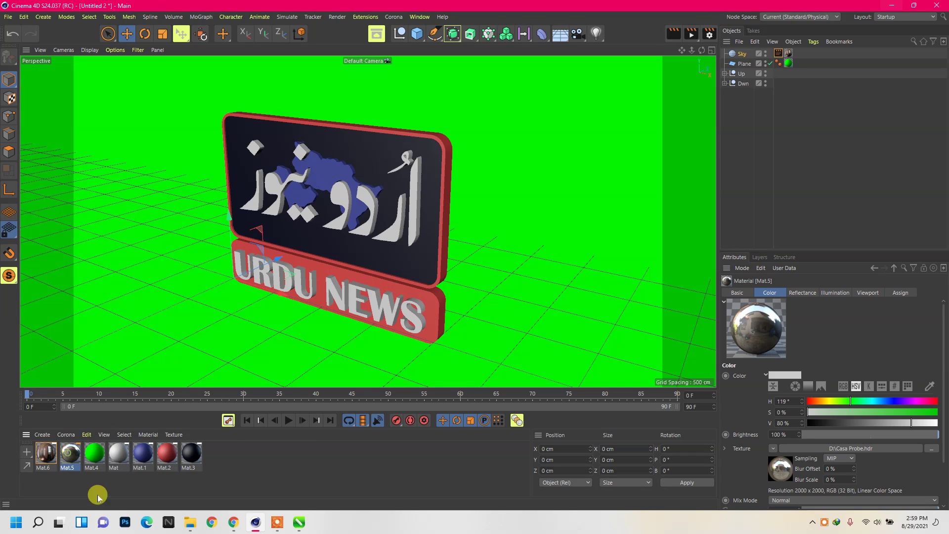
left_click(110, 481)
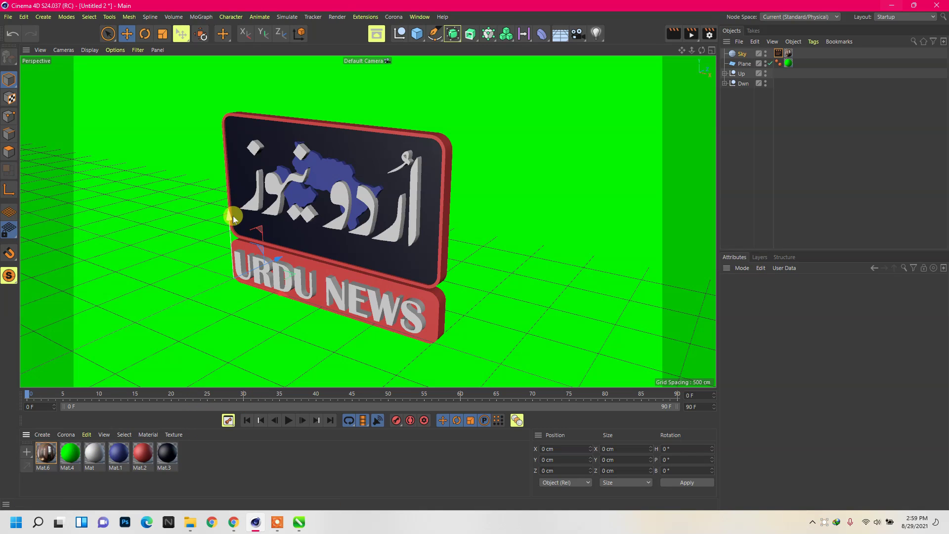
- Add an omni light above the sign and duplicate it, placing the two lights around it
left_click(597, 36)
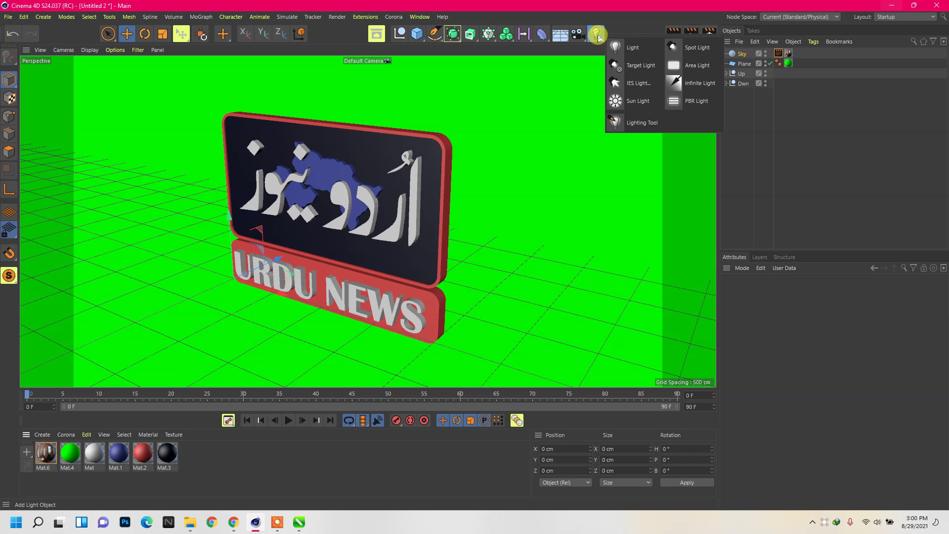
left_click(626, 48)
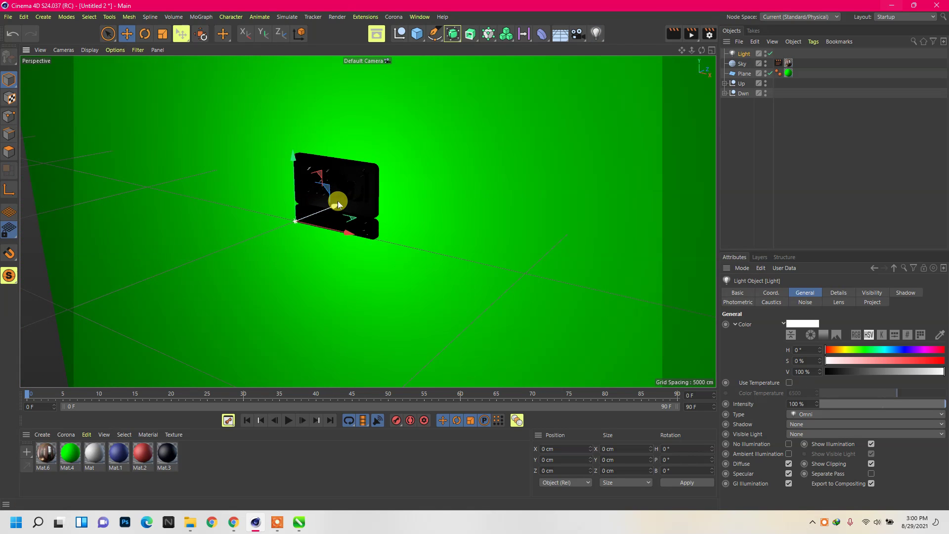
left_click_drag(338, 188, 110, 332)
scroll(367, 228, "down", 2)
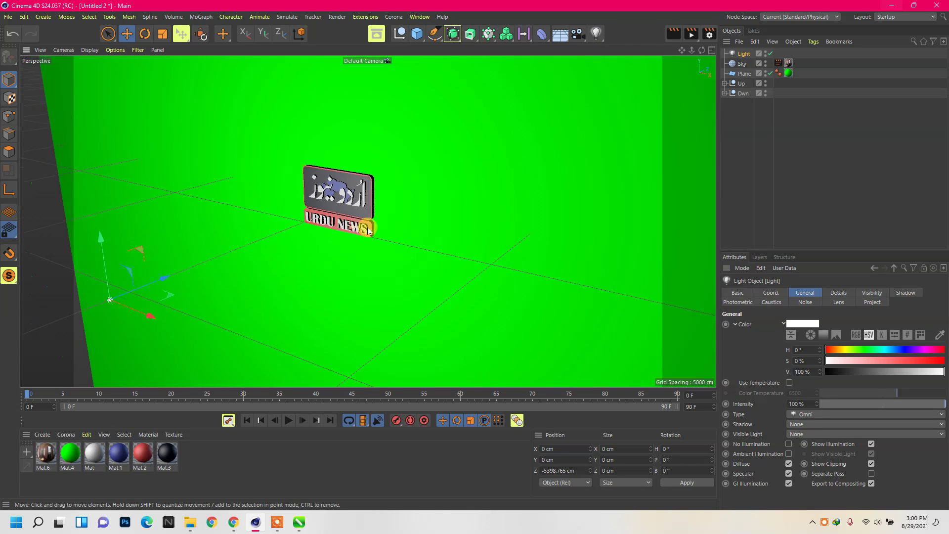
scroll(284, 250, "down", 3)
left_click_drag(251, 209, 244, 94)
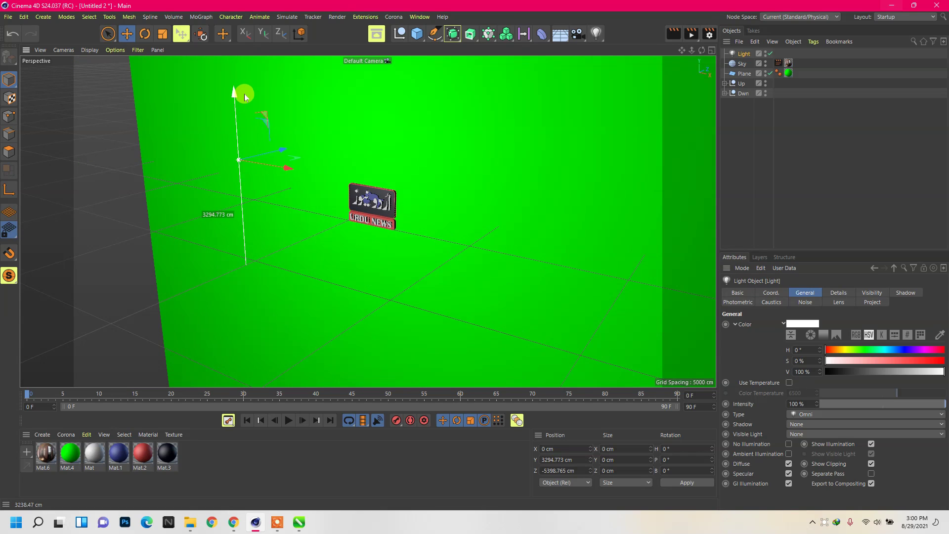
left_click_drag(227, 208, 269, 195, "alt")
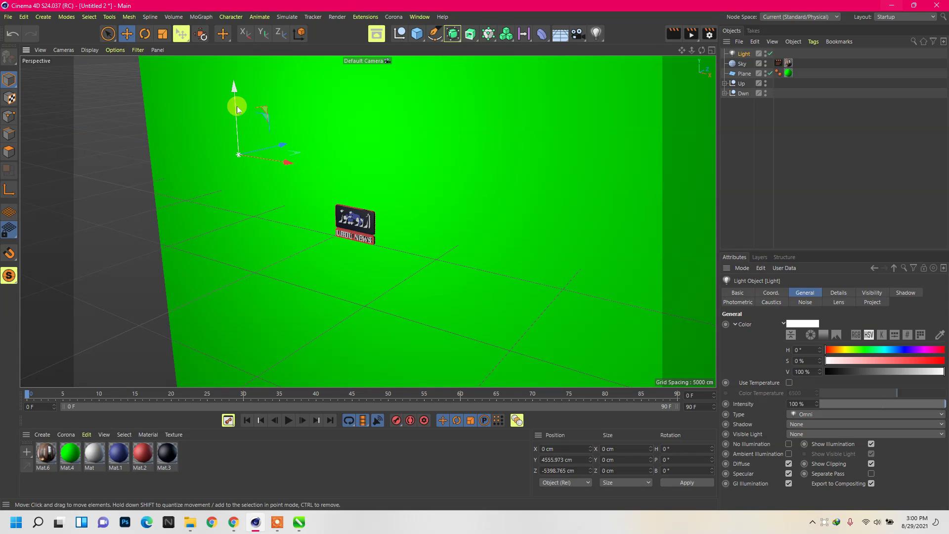
mouse_move(235, 94)
left_mouse_down("ctrl")
mouse_move(285, 298)
mouse_move(209, 298)
left_mouse_up("ctrl")
left_click(241, 155)
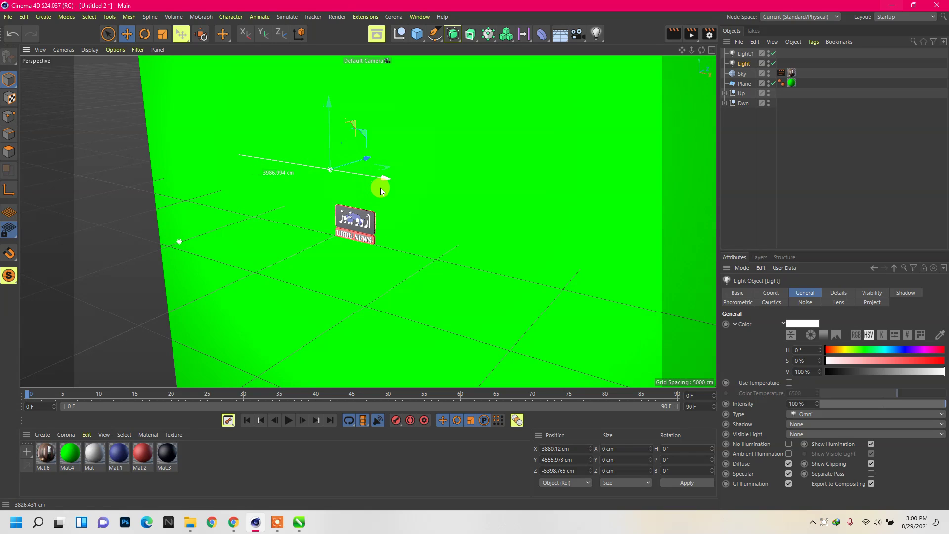
left_click_drag(380, 187, 420, 179)
- Set both Light and Light.1 to Shadow Maps (Soft) shadows
left_click_drag(744, 80, 746, 47)
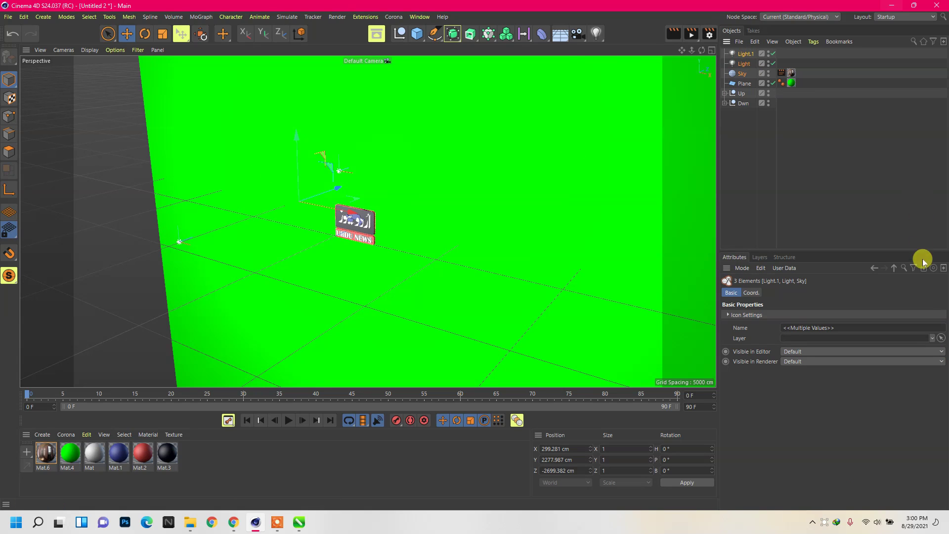
left_click(826, 113)
left_click(743, 65)
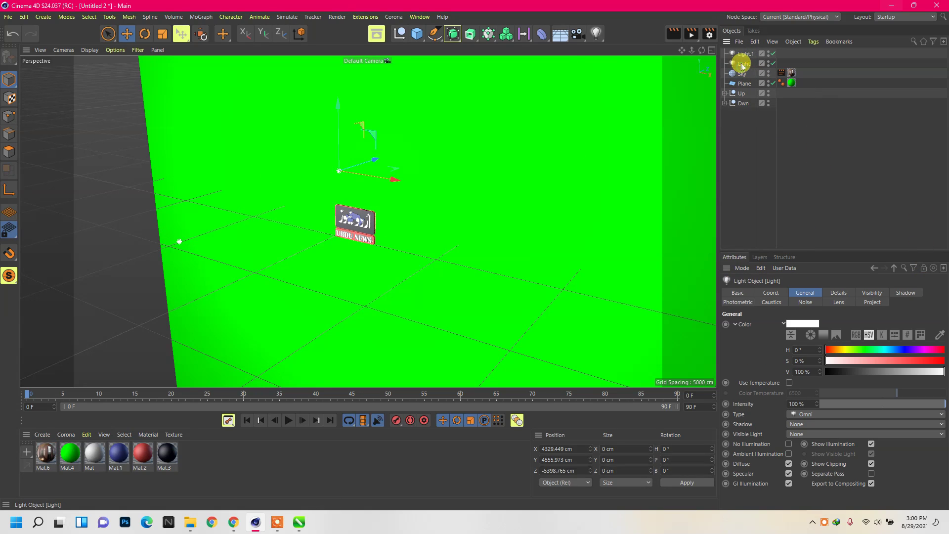
left_click(743, 55, "ctrl")
left_click(905, 292)
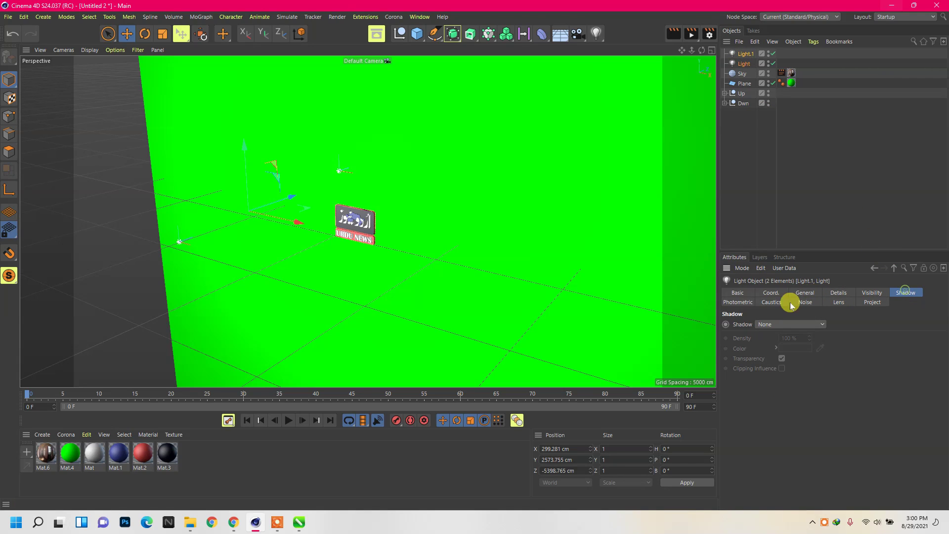
left_click(772, 325)
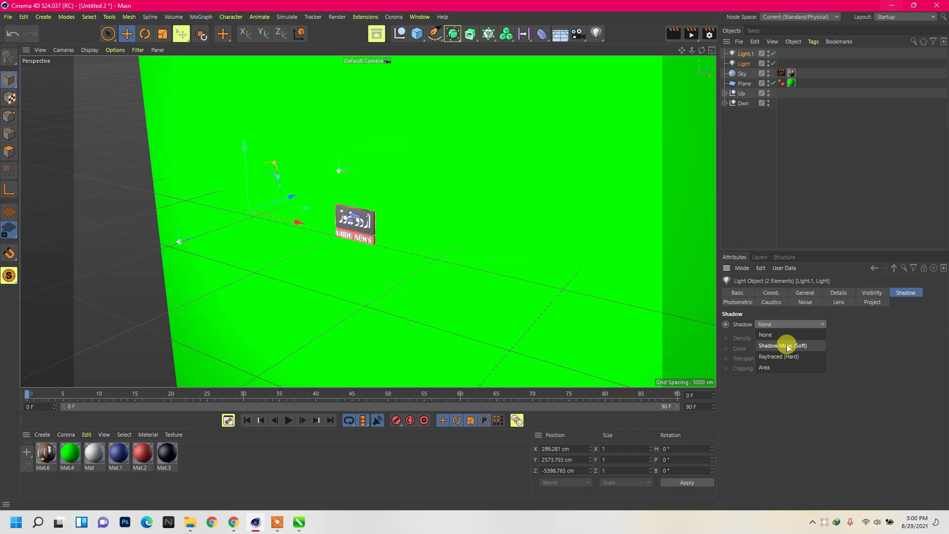
left_click(788, 346)
- Select the Up and Dwn panels and move them left along X
left_click(772, 158)
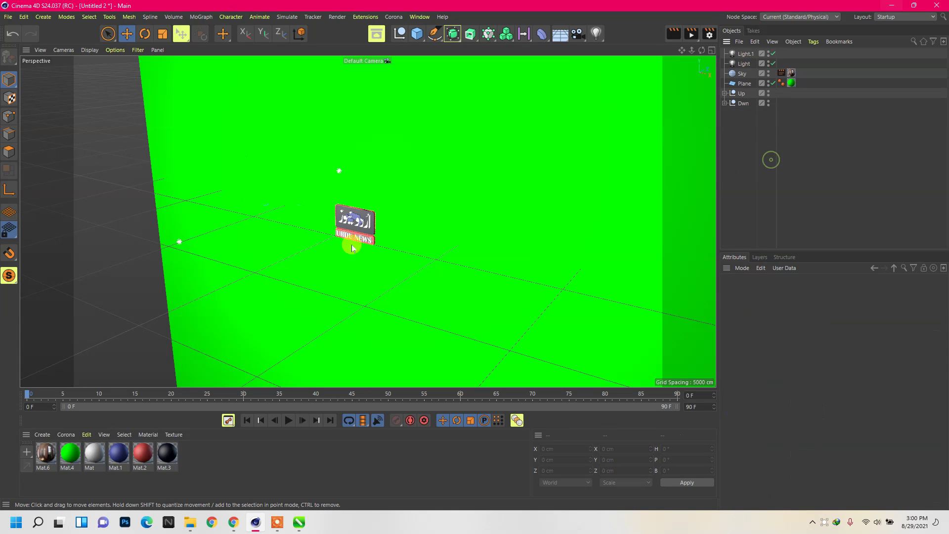
scroll(396, 201, "up", 2)
scroll(376, 213, "up", 3)
scroll(354, 222, "up", 3)
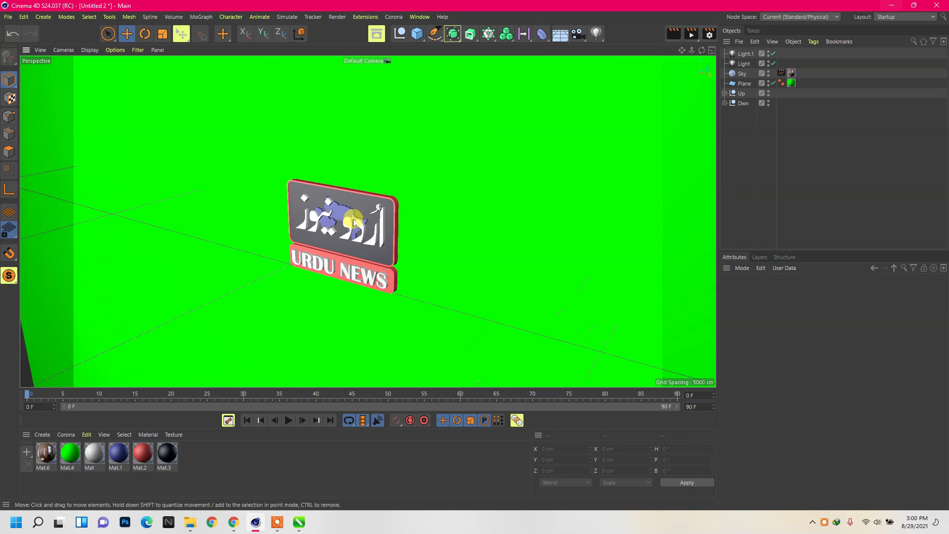
scroll(353, 223, "up", 2)
scroll(312, 270, "up", 2)
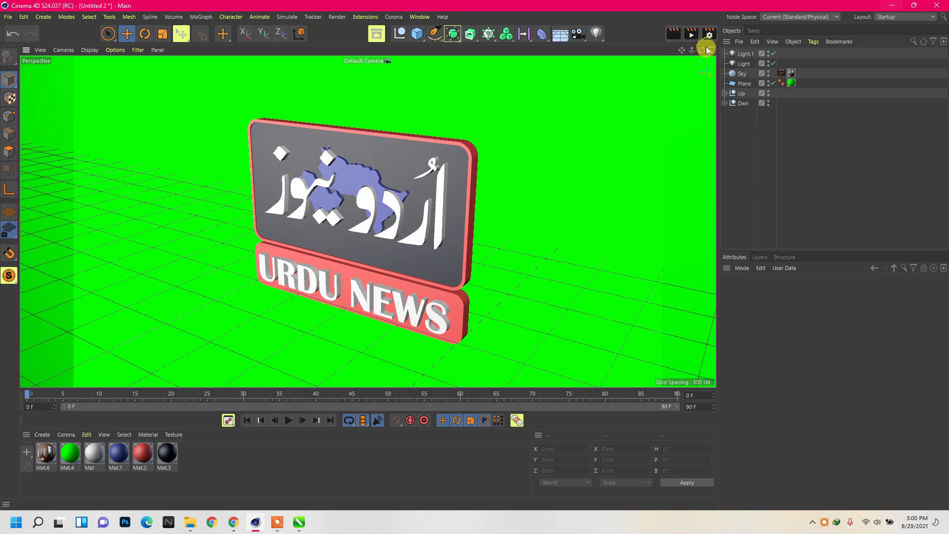
mouse_move(701, 51)
left_mouse_down()
mouse_move(668, 50)
mouse_move(685, 53)
left_mouse_up()
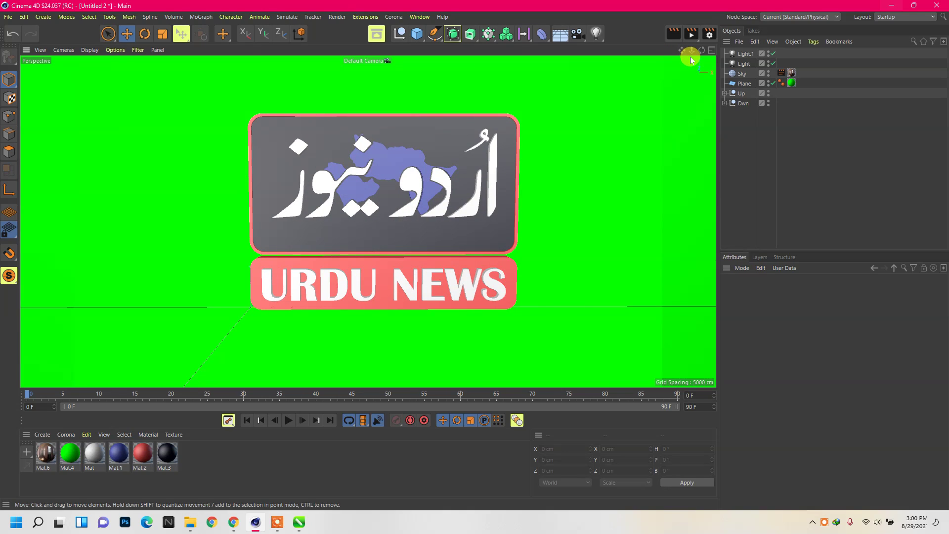
left_click_drag(742, 129, 729, 87)
left_click_drag(453, 236, 337, 268)
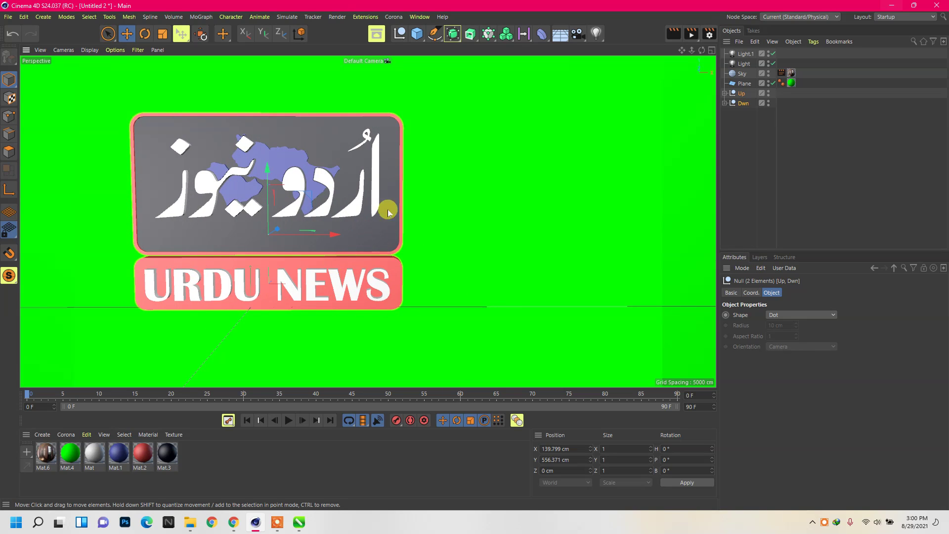
- In Front view, slide the panels to X -1.973 cm to centre the logo
middle_click(388, 209)
middle_click(492, 260)
scroll(406, 252, "down", 5)
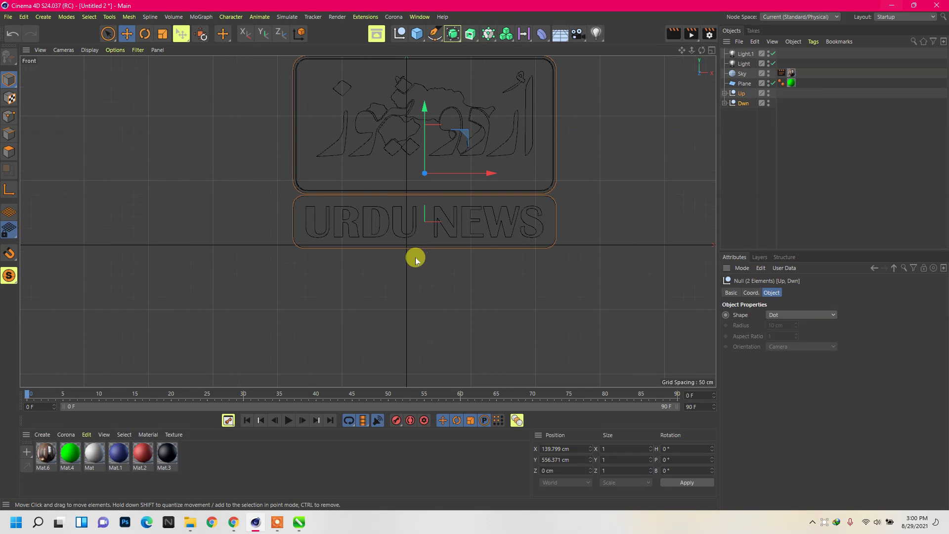
left_click_drag(485, 176, 470, 185)
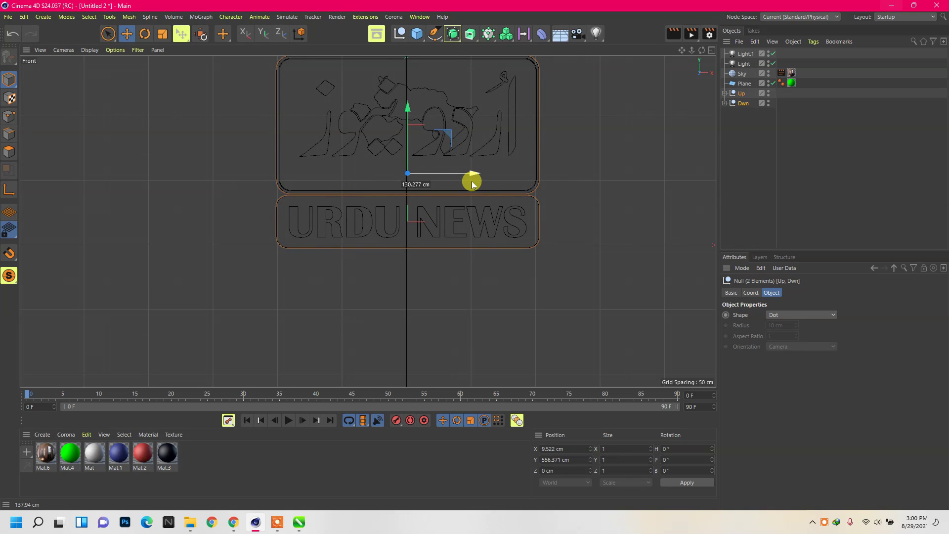
middle_click(398, 268)
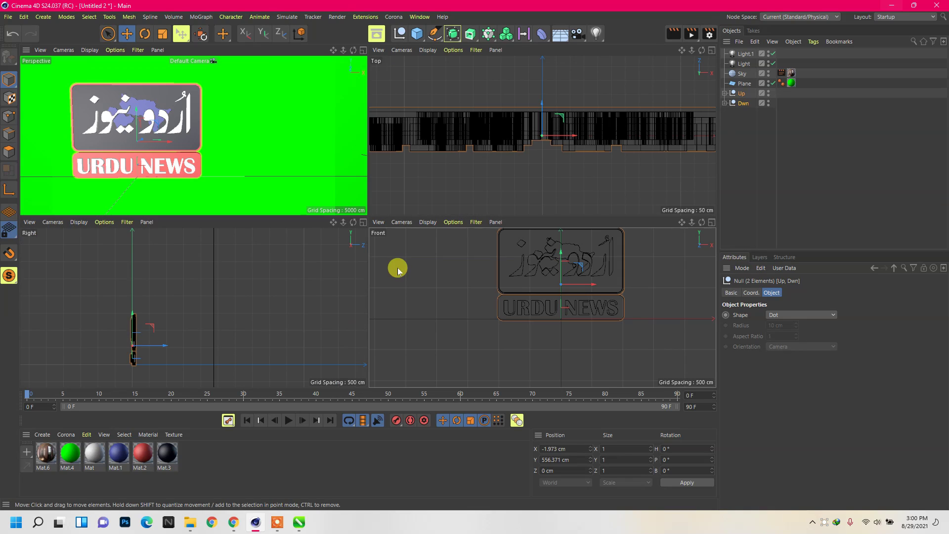
middle_click(267, 154)
middle_click_drag(522, 210, 669, 195, "alt")
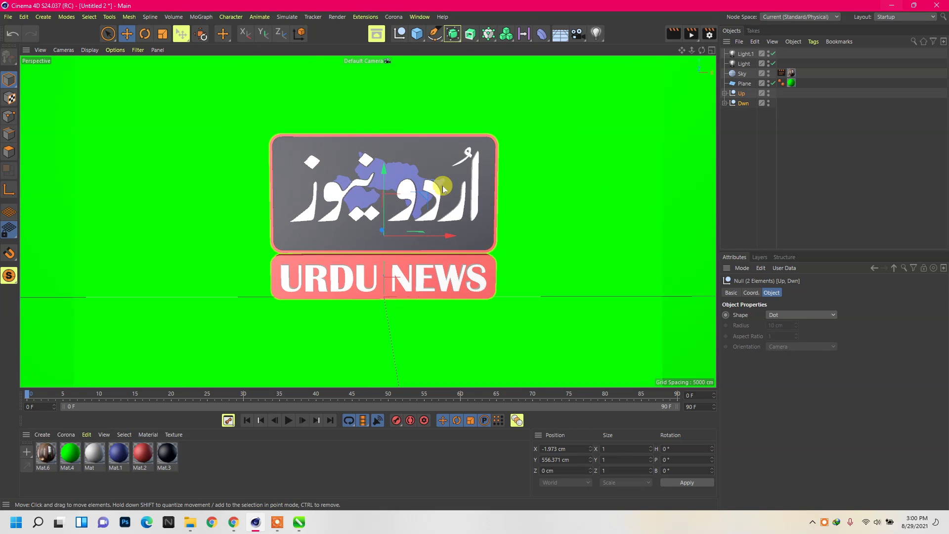
scroll(443, 185, "up", 3)
scroll(331, 130, "up", 2)
scroll(329, 115, "down", 1)
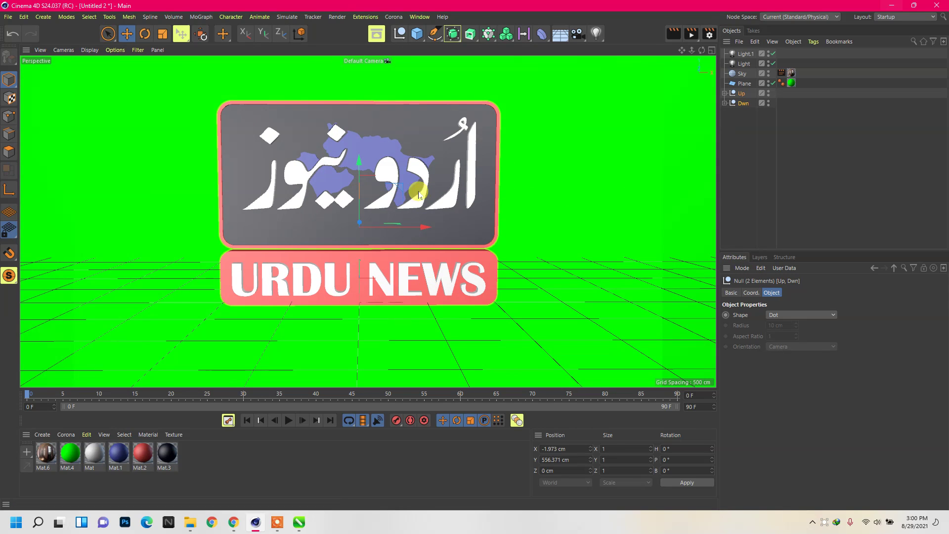
scroll(351, 75, "down", 1)
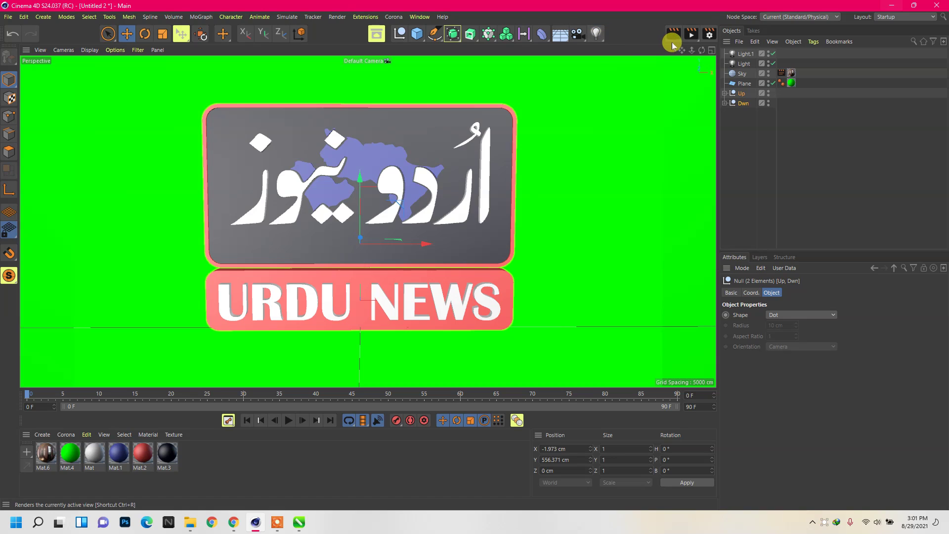
left_click(579, 38)
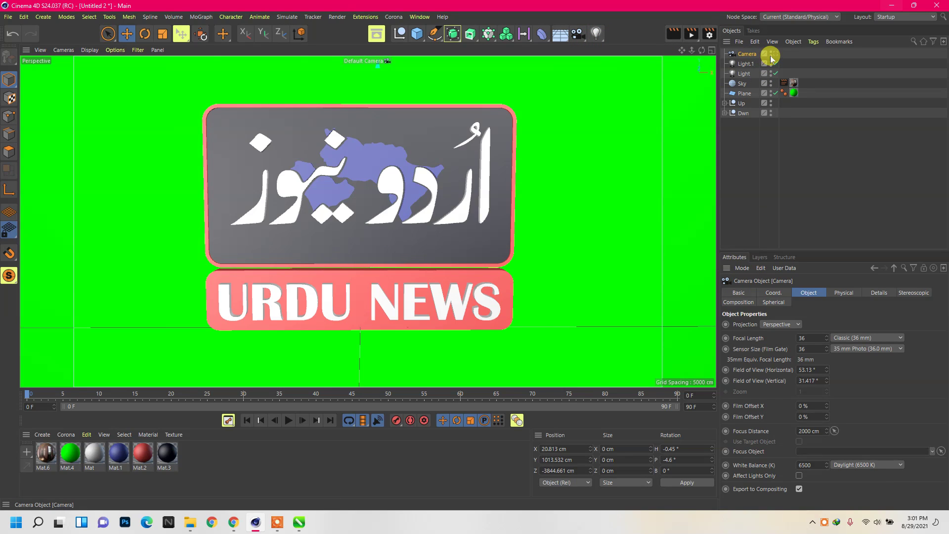
left_click(775, 55)
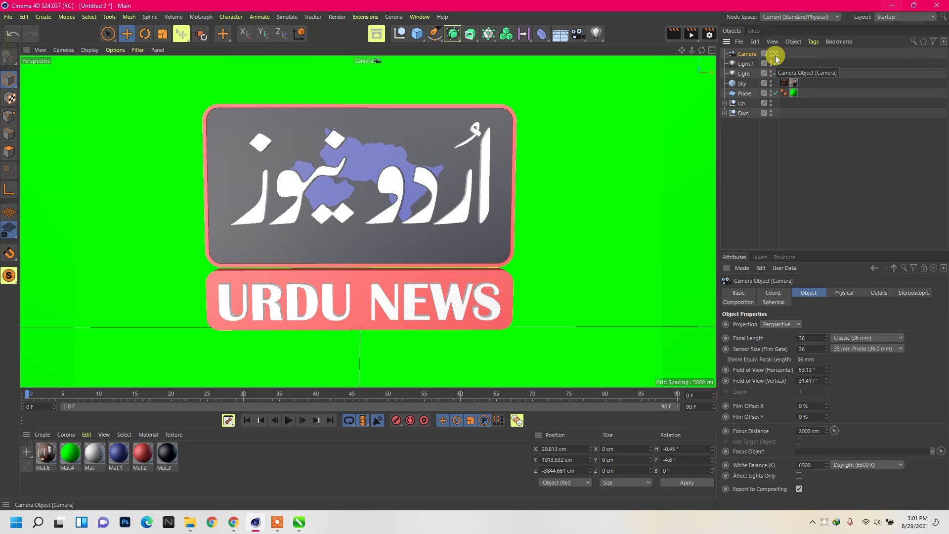
left_click(776, 54)
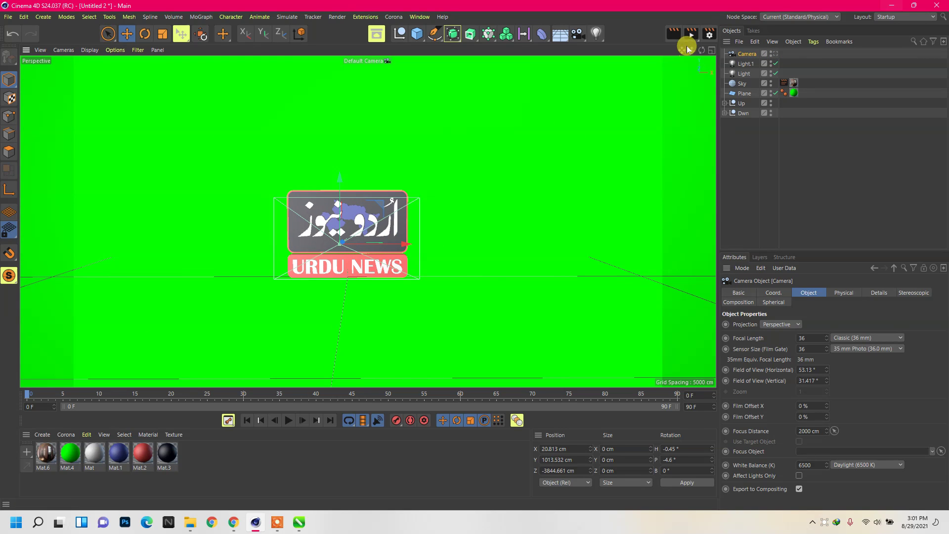
left_click_drag(702, 50, 403, 269)
scroll(402, 269, "up", 5)
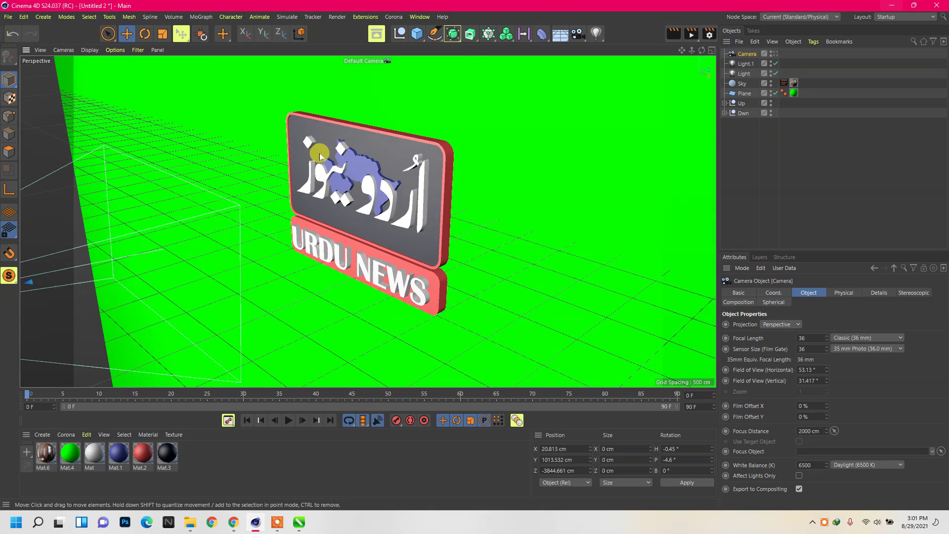
left_click(775, 54)
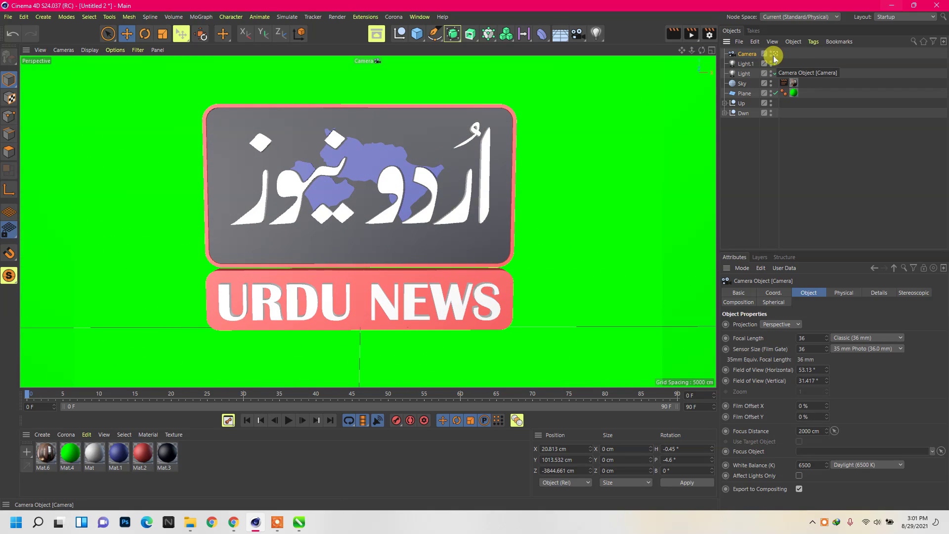
left_click(237, 479)
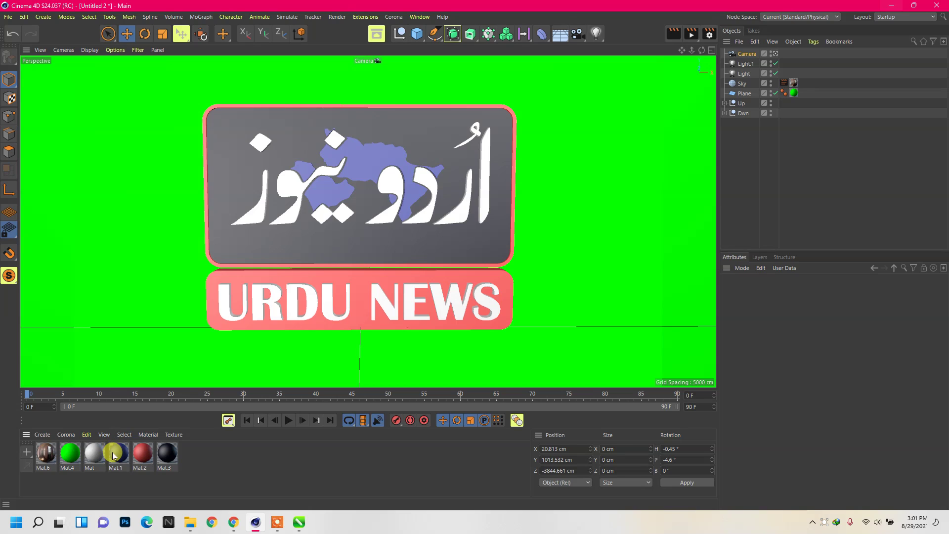
- Make Mat pure white and replace its default specular with a Reflection (Legacy) layer
double_click(96, 455)
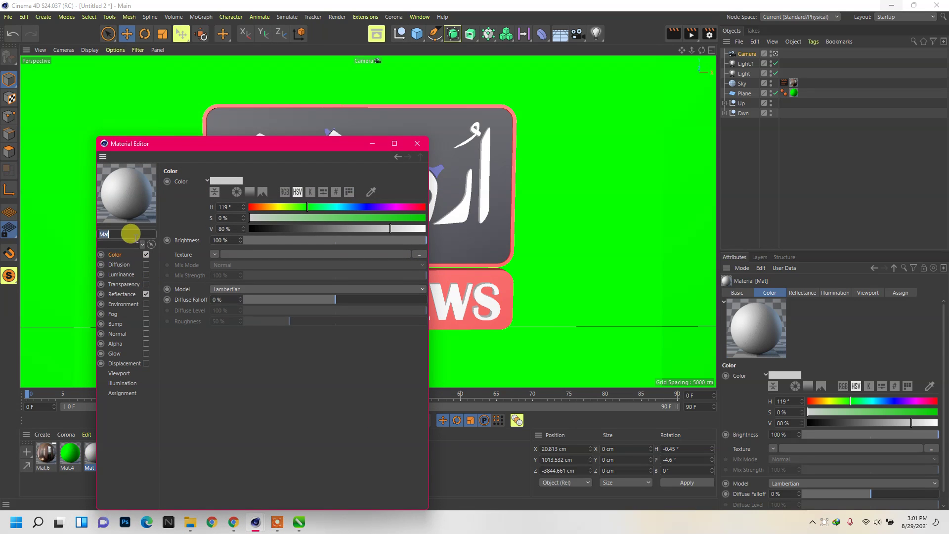
left_click_drag(391, 229, 425, 228)
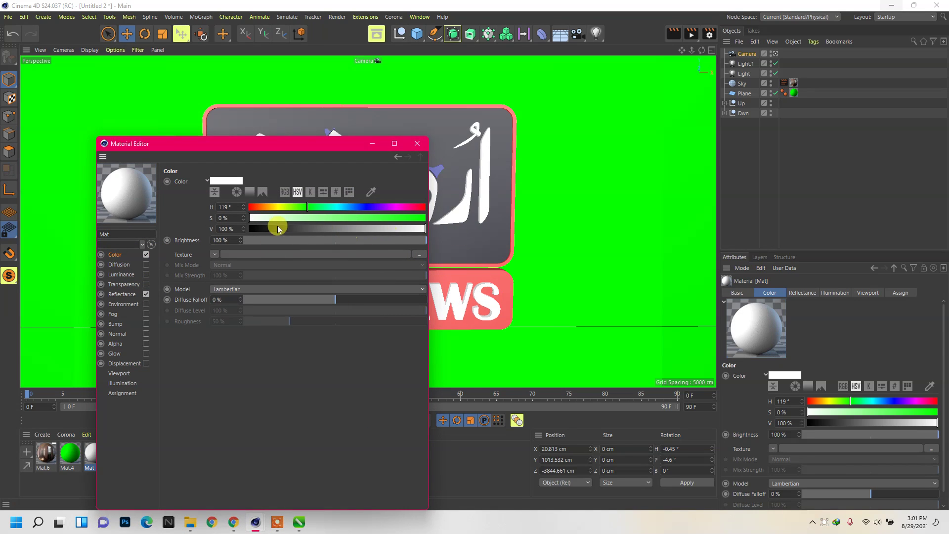
left_click(121, 294)
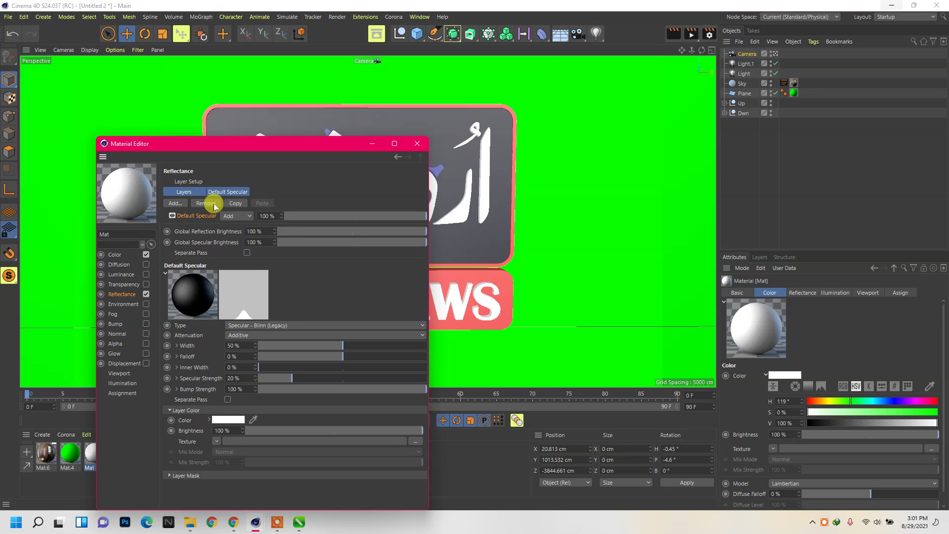
left_click(202, 207)
left_click(175, 203)
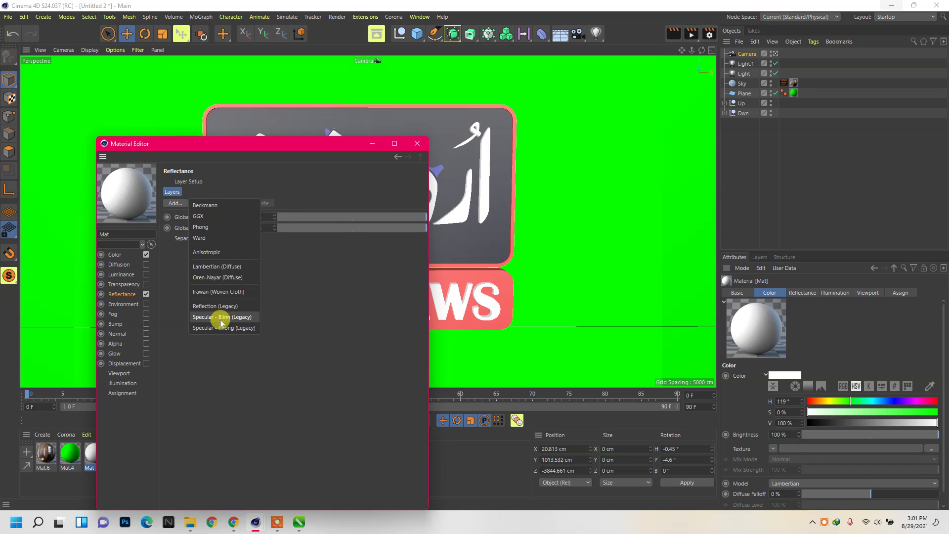
left_click(226, 304)
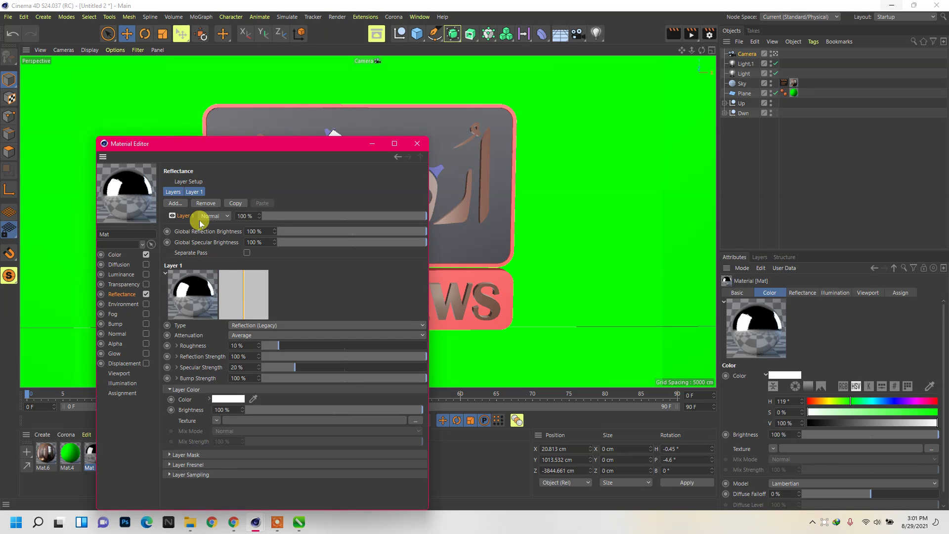
- Set the Reflection (Legacy) layer brightness to 18% and close the editor
left_click(177, 203)
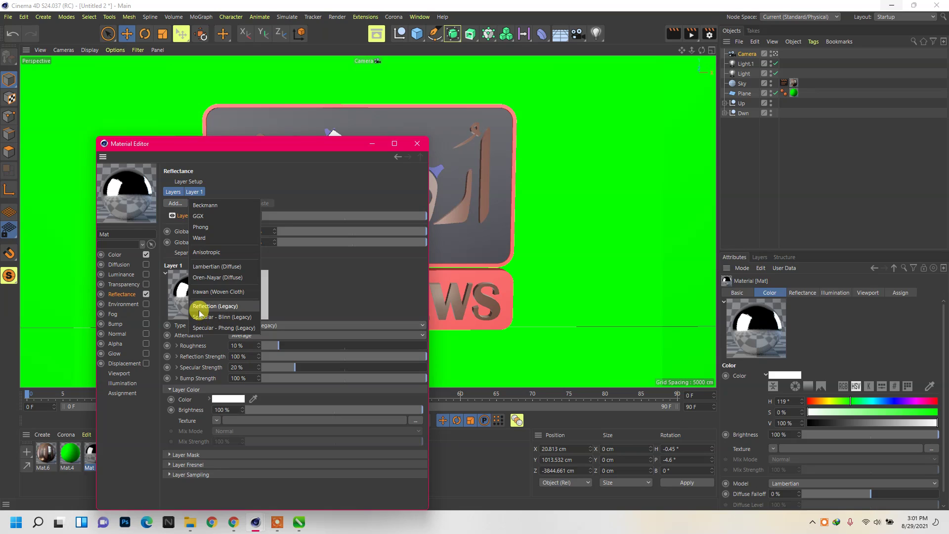
left_click(221, 308)
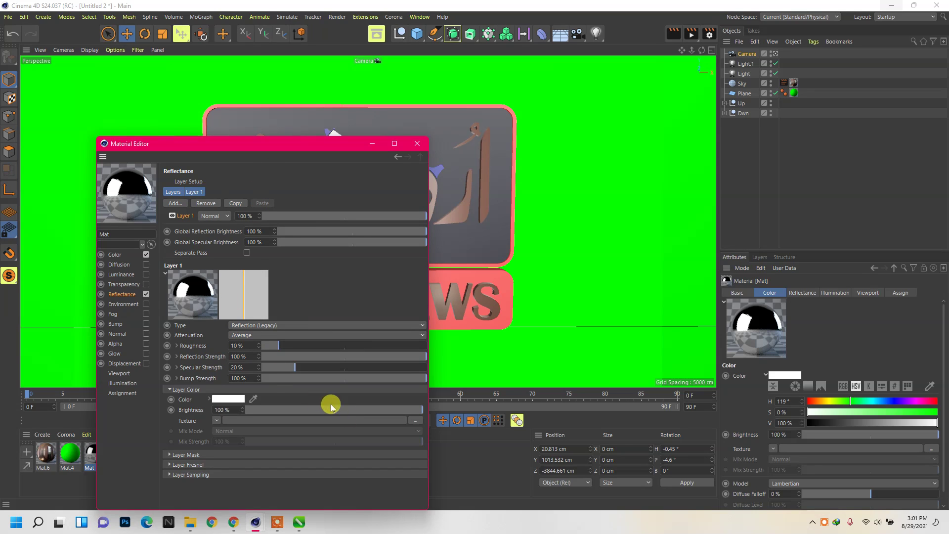
left_click_drag(248, 410, 322, 411)
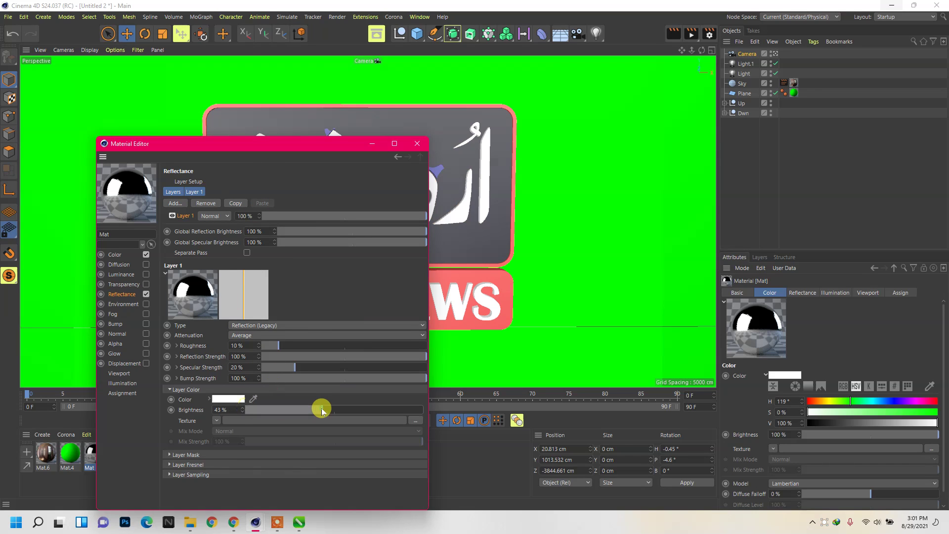
left_click(233, 411)
type("30")
key("Return")
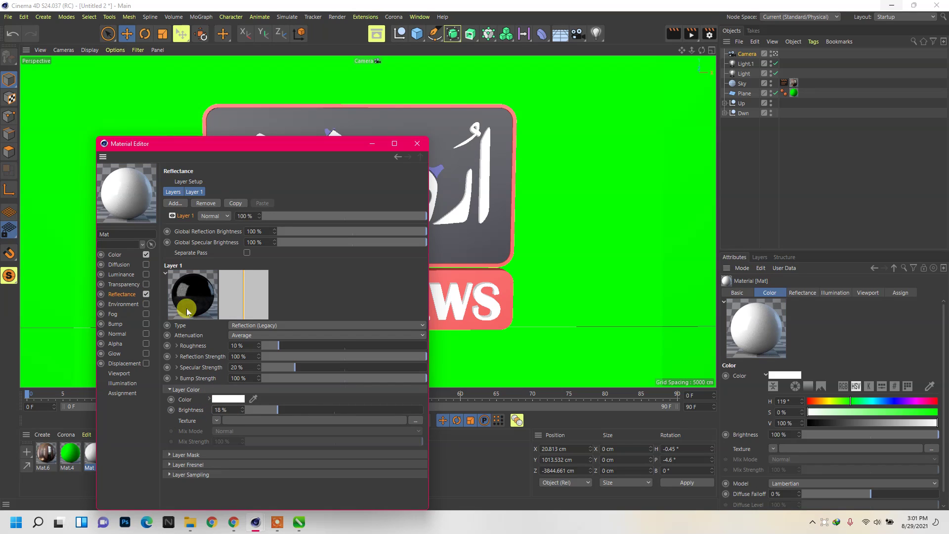
left_click(418, 143)
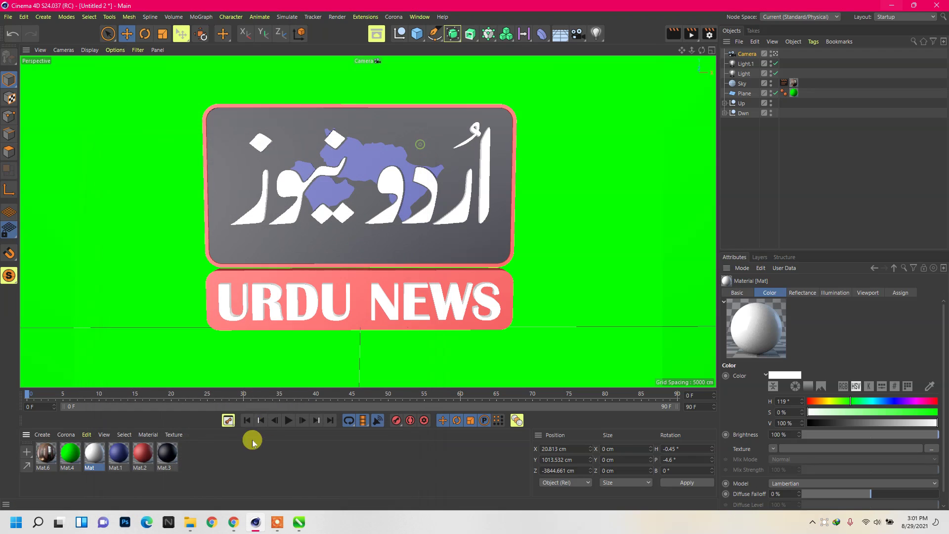
- Set Mat.1's colour to a brighter blue: H 222°, S 80%, V 100%
double_click(112, 462)
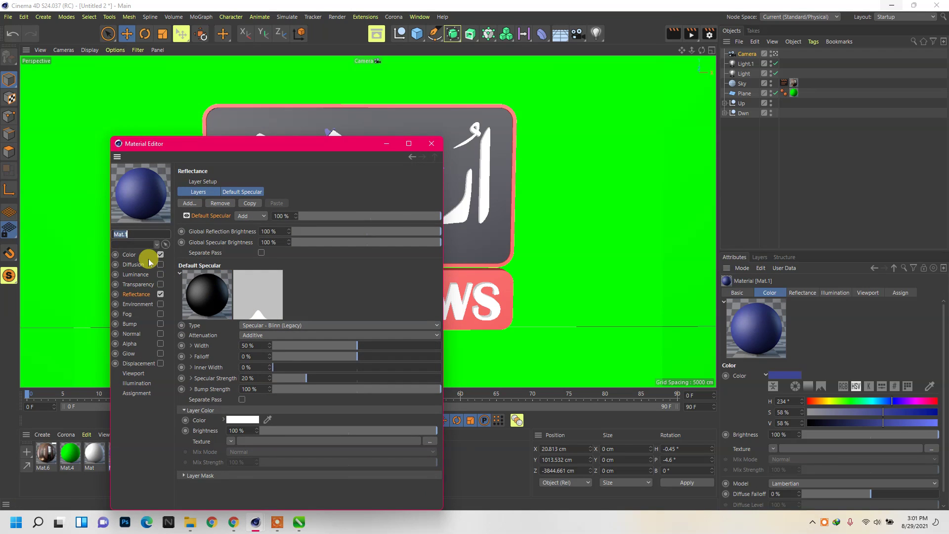
left_click(129, 255)
left_click_drag(366, 228, 432, 231)
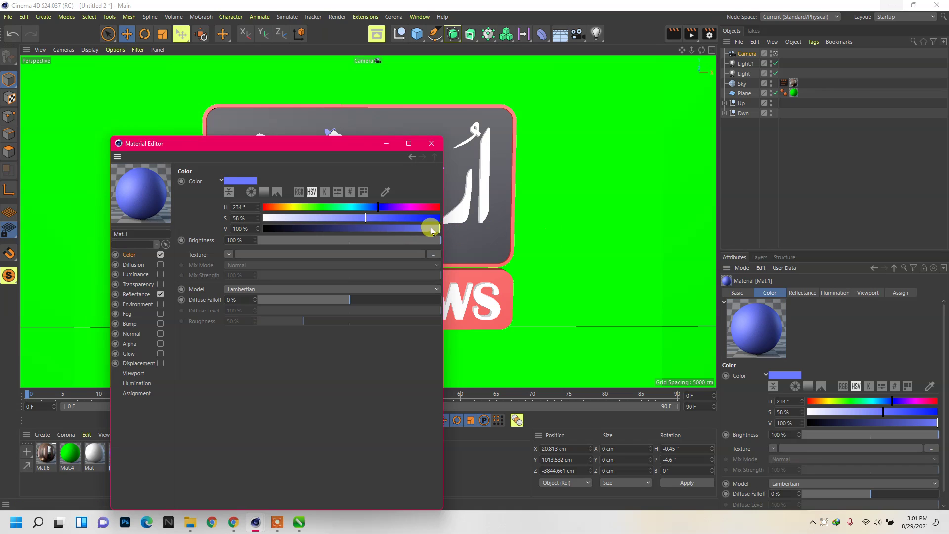
mouse_move(375, 218)
left_mouse_down()
mouse_move(404, 218)
mouse_move(373, 207)
left_mouse_up()
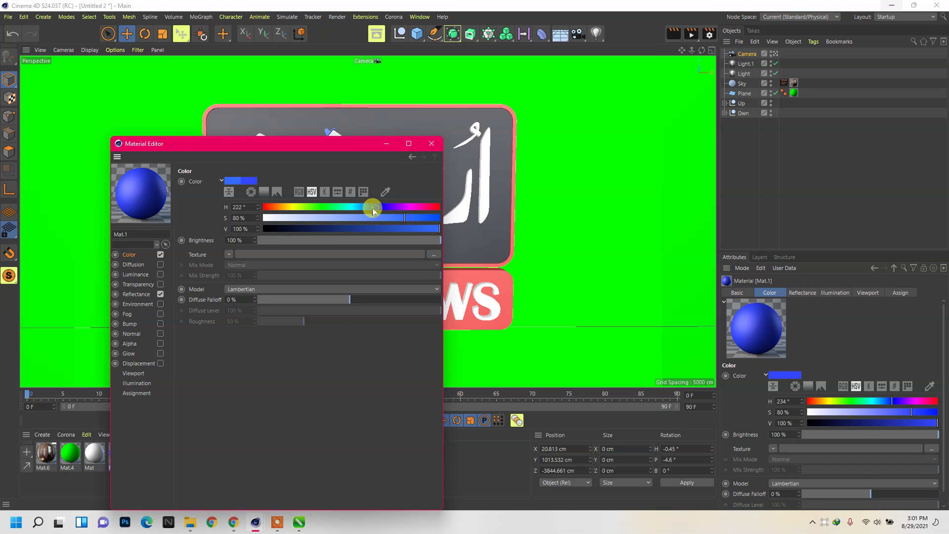
- Replace Mat.1's Default Specular with a Reflection (Legacy) layer
left_click(140, 294)
left_click(215, 203)
left_click(190, 204)
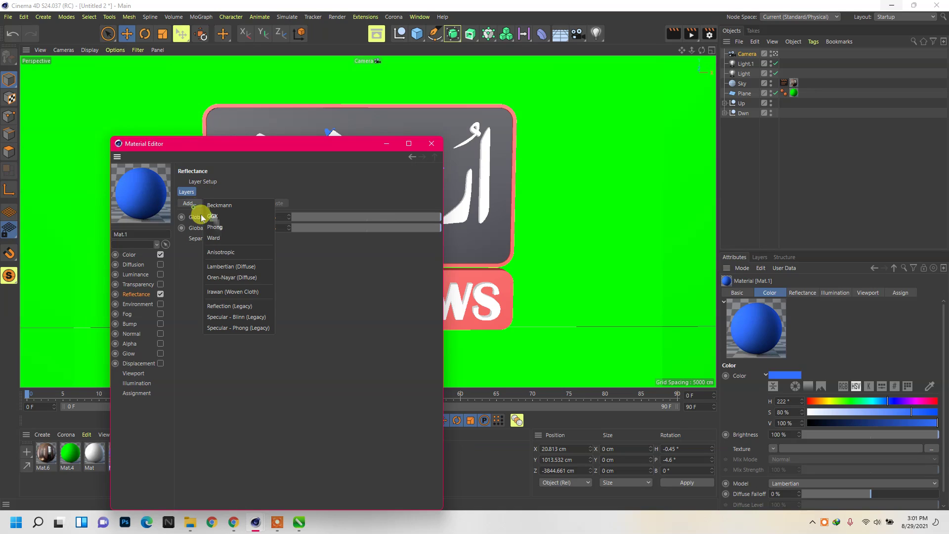
left_click(220, 317)
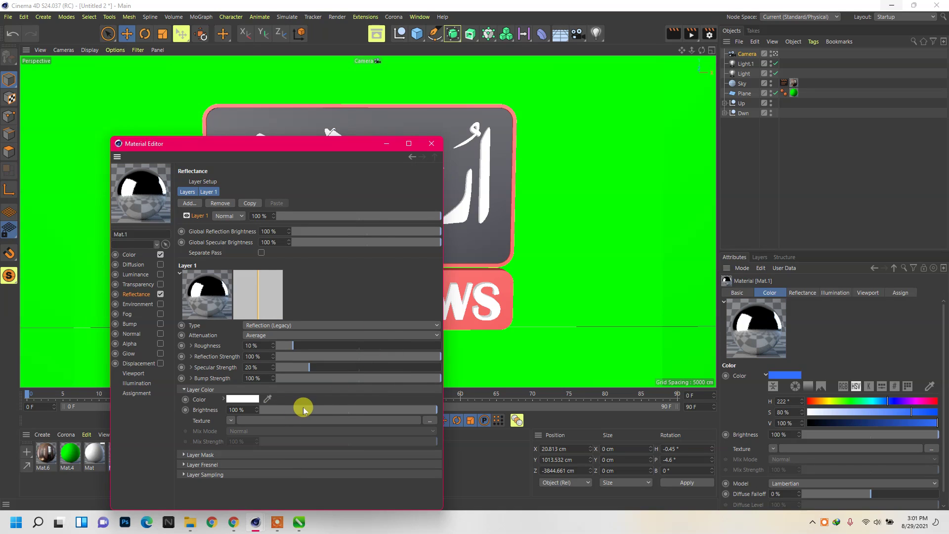
- Tint the reflection a near-white light blue at 24% brightness and close the editor
double_click(256, 409)
type("18")
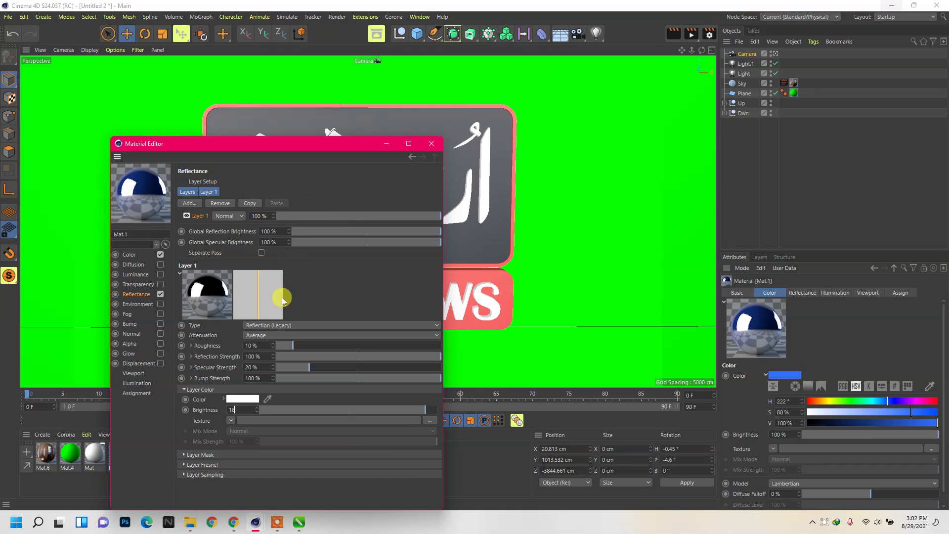
left_click(242, 399)
left_click_drag(275, 398, 283, 399)
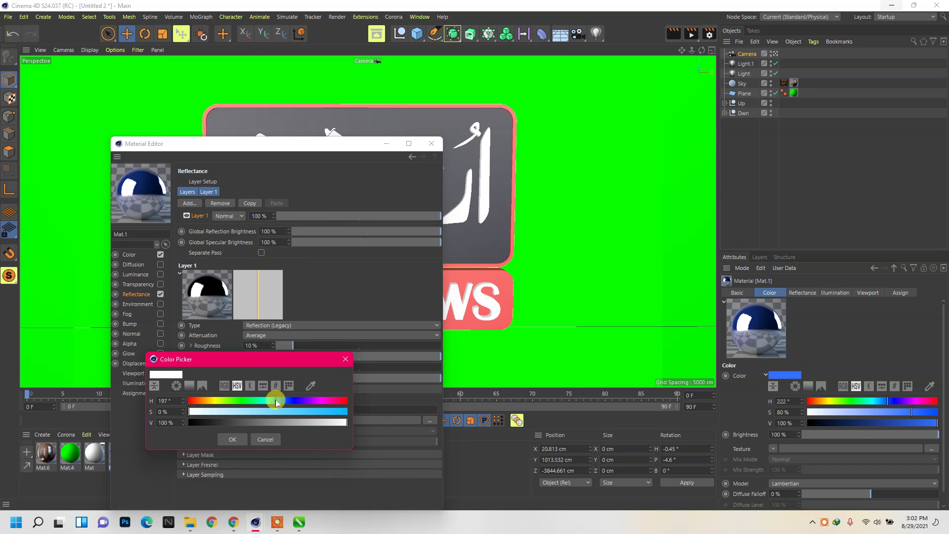
left_click(231, 417)
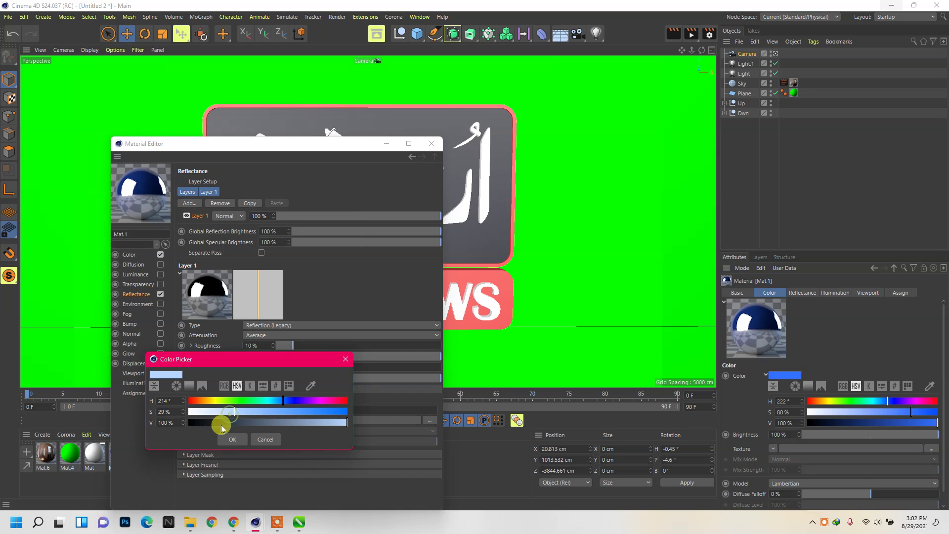
left_click(232, 439)
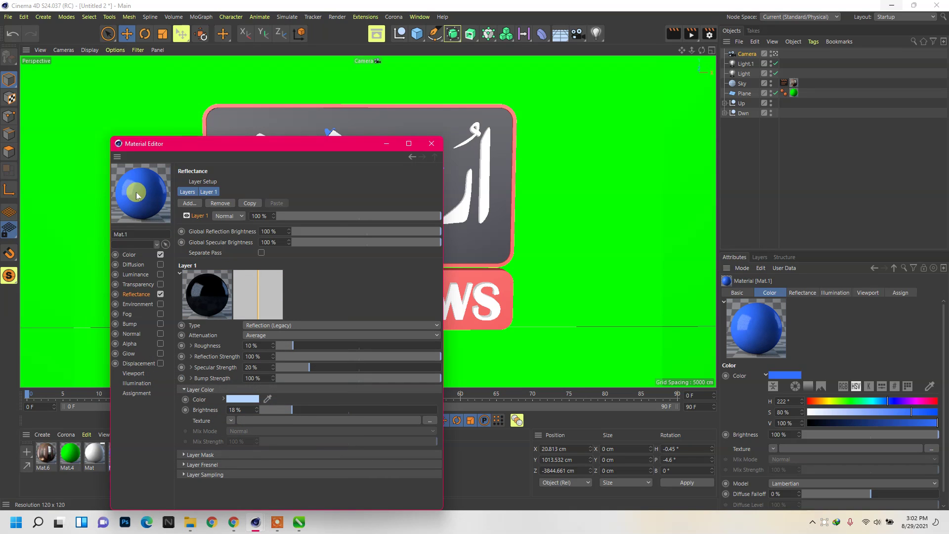
left_click(252, 401)
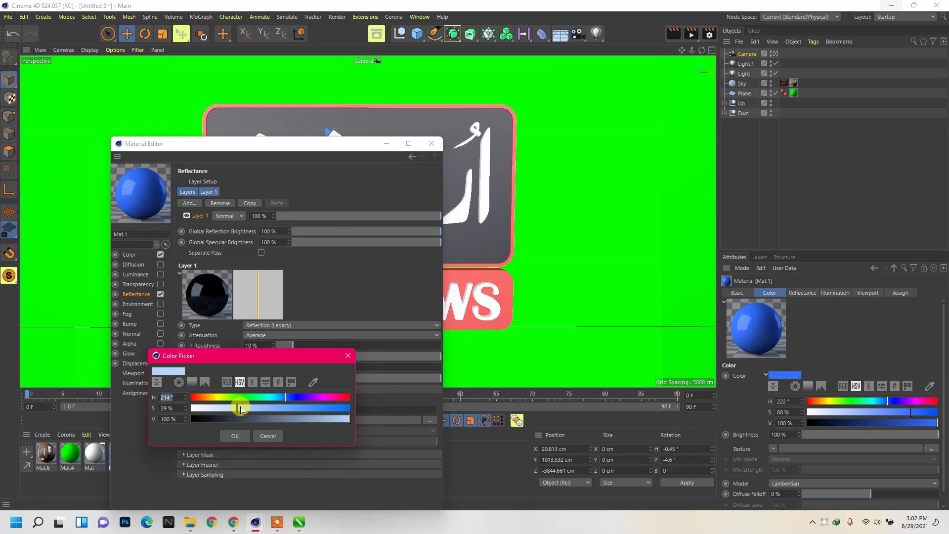
mouse_move(241, 408)
left_mouse_down()
mouse_move(136, 430)
mouse_move(267, 432)
mouse_move(253, 410)
mouse_move(194, 411)
left_mouse_up()
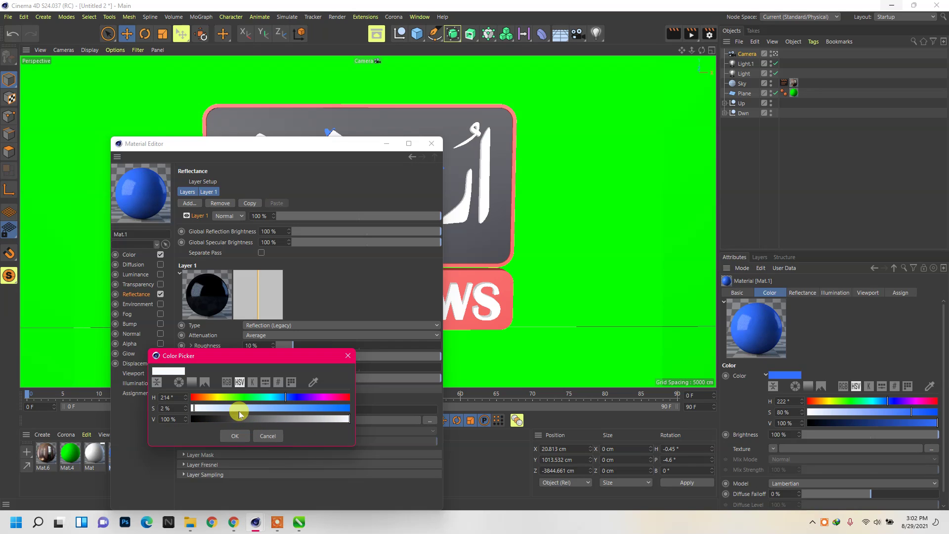
left_click(239, 410)
left_click(235, 436)
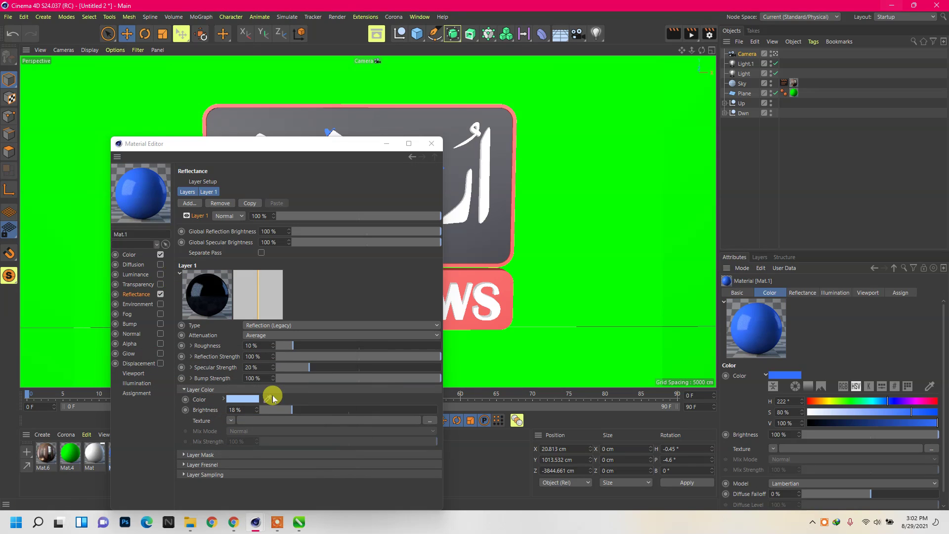
left_click_drag(296, 410, 302, 410)
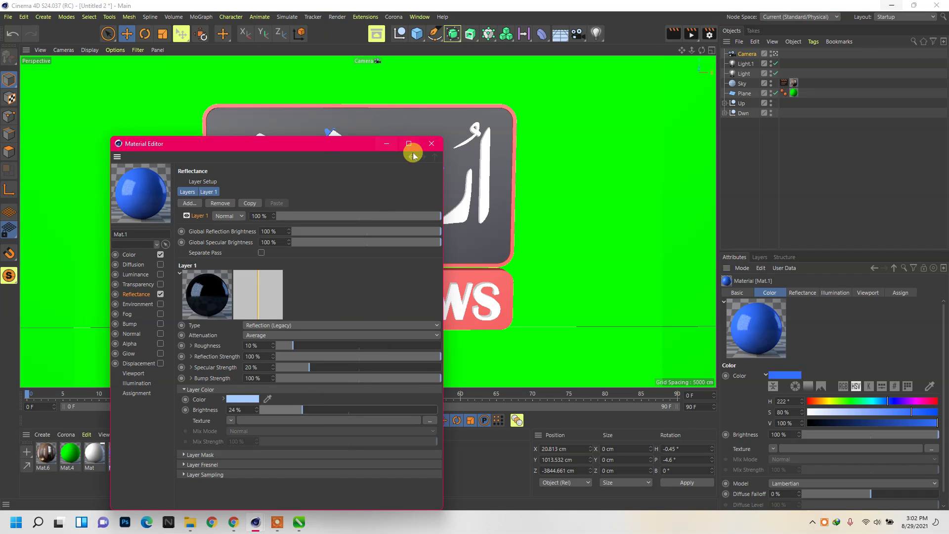
left_click(428, 147)
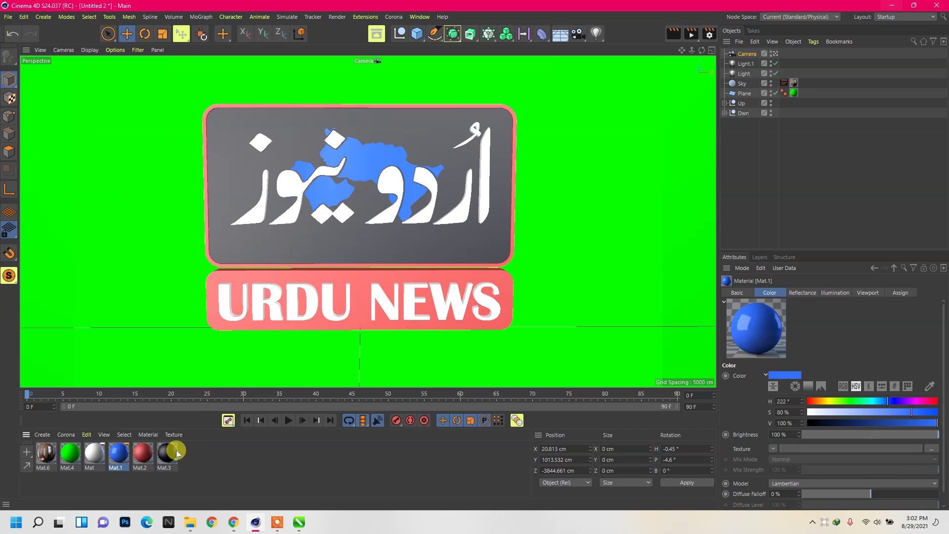
left_click(149, 454)
- Brighten Mat.2's red to full value and swap its specular for a Reflection (Legacy) layer
double_click(150, 454)
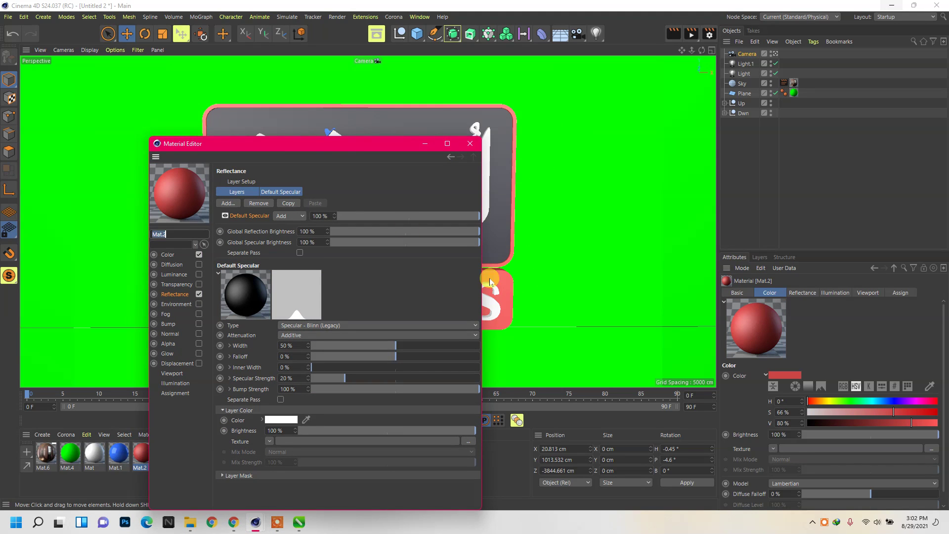
left_click_drag(333, 152, 663, 124)
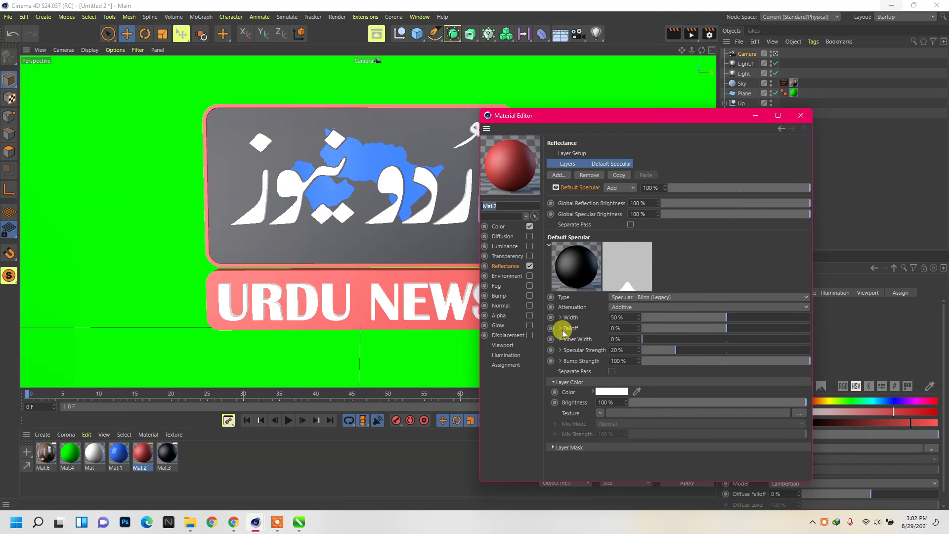
left_click(498, 226)
left_click_drag(749, 200, 809, 190)
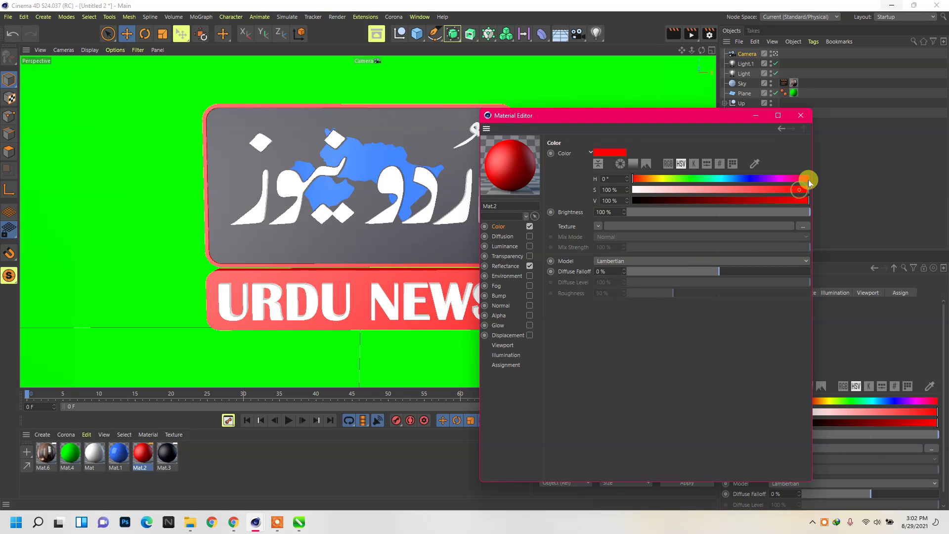
left_click(503, 267)
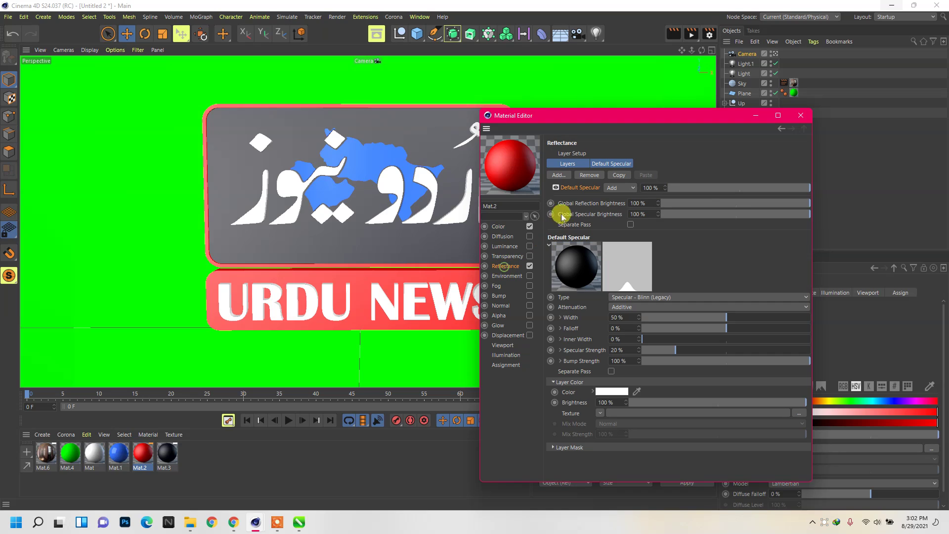
left_click(558, 176)
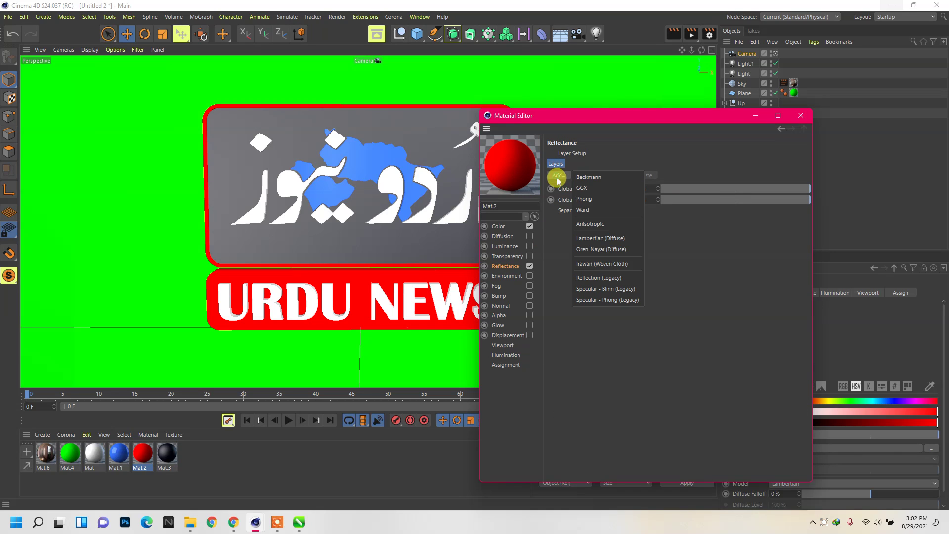
left_click(599, 278)
- Tint Mat.2's reflection layer pale pink at 18% brightness
left_click(619, 375)
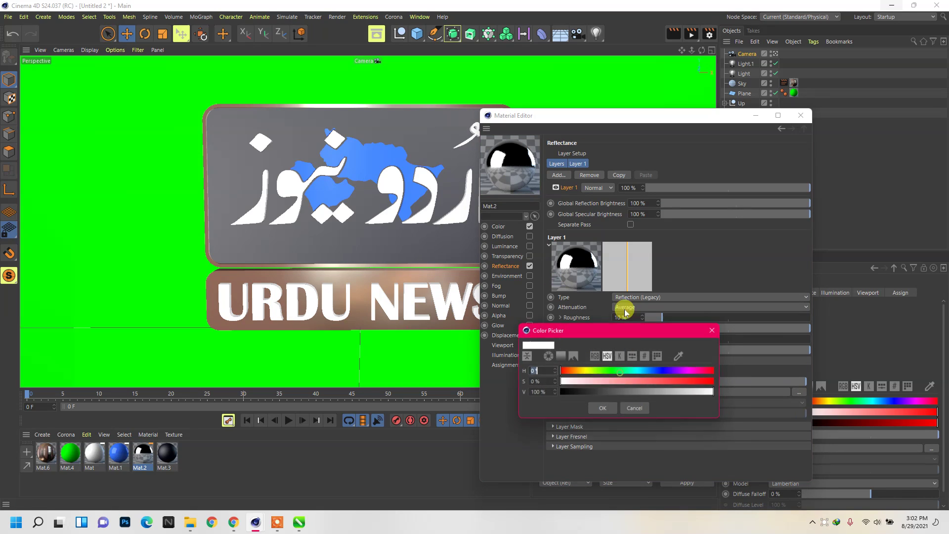
left_click_drag(620, 371, 825, 372)
left_click(707, 381)
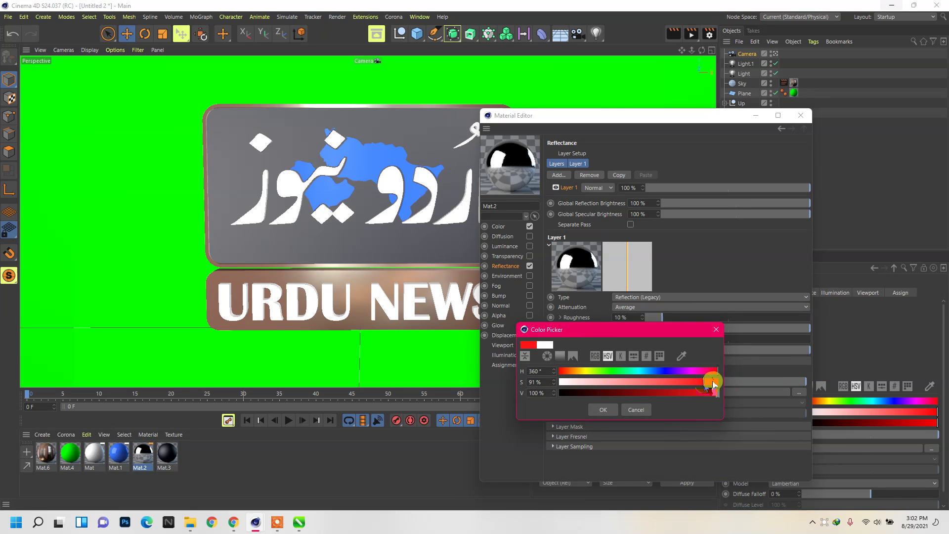
left_click_drag(712, 383, 687, 395)
left_click_drag(617, 384, 607, 386)
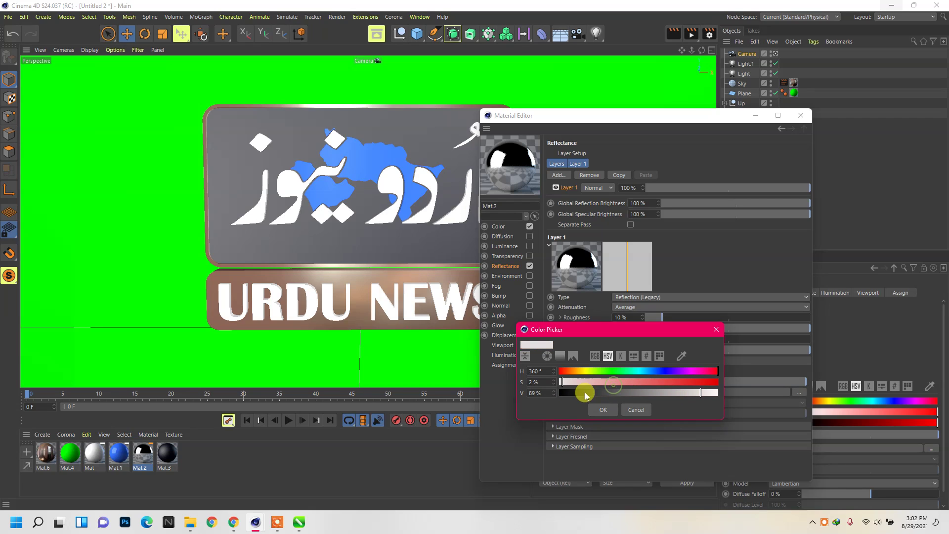
left_click_drag(690, 393, 742, 403)
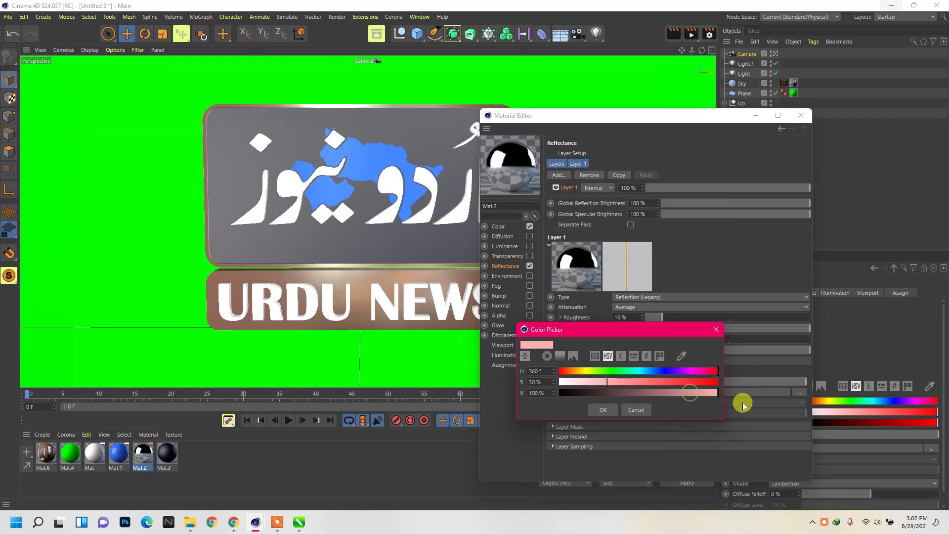
left_click(597, 411)
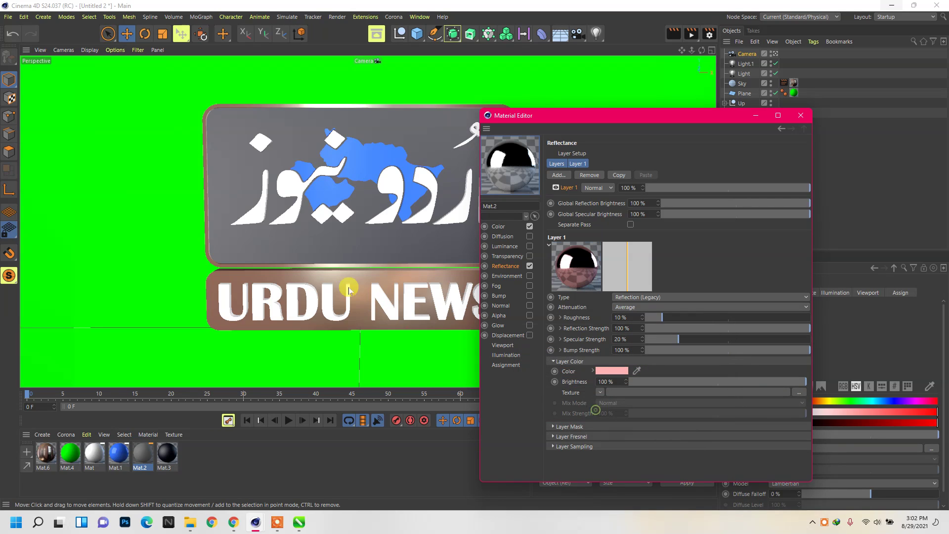
left_click(615, 381)
type("18")
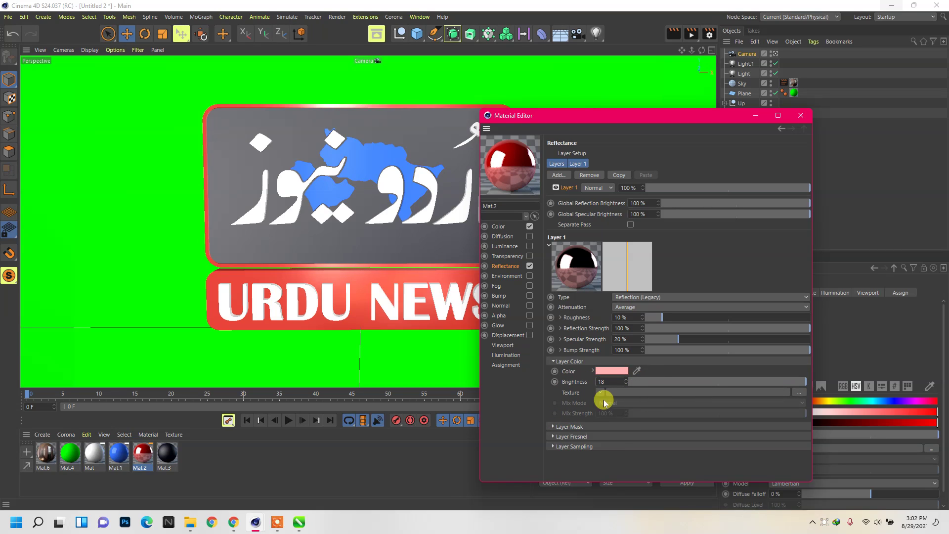
key("Return")
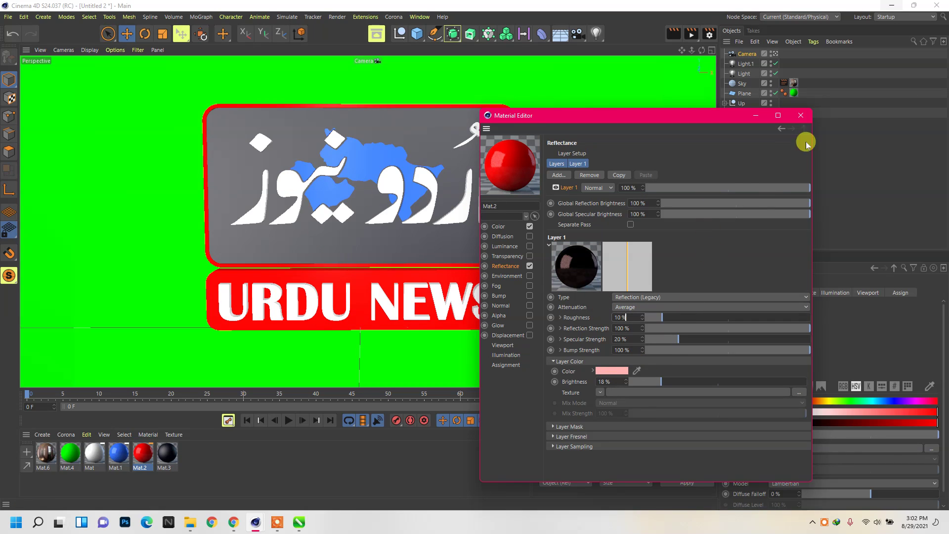
- Make Mat.3's base colour pure black (V 0%)
left_click(803, 116)
left_click(169, 456)
double_click(169, 456)
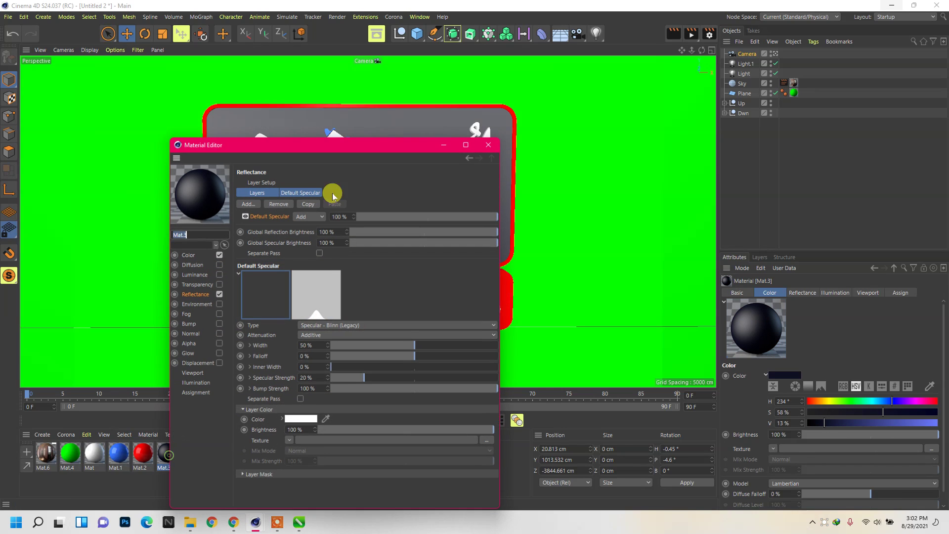
left_click_drag(270, 149, 545, 104)
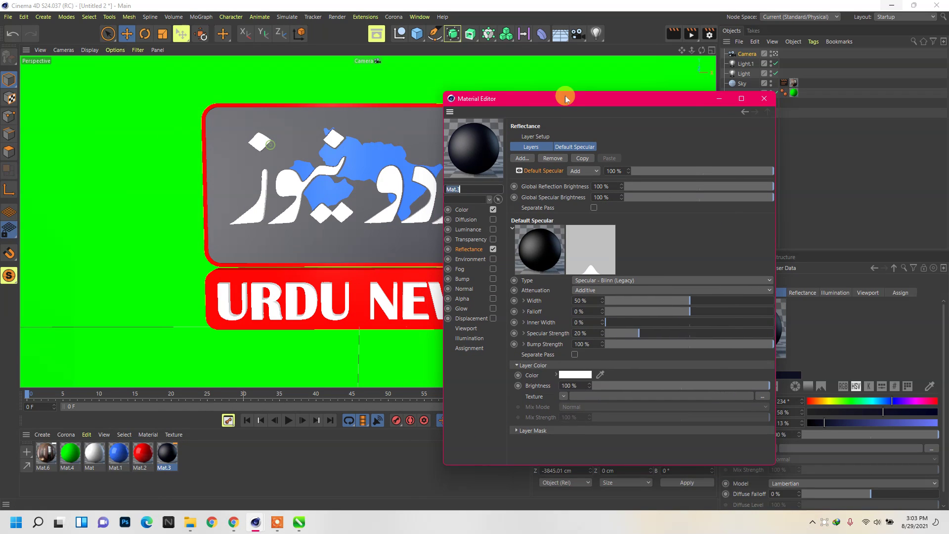
left_click(472, 211)
left_click_drag(609, 176, 594, 193)
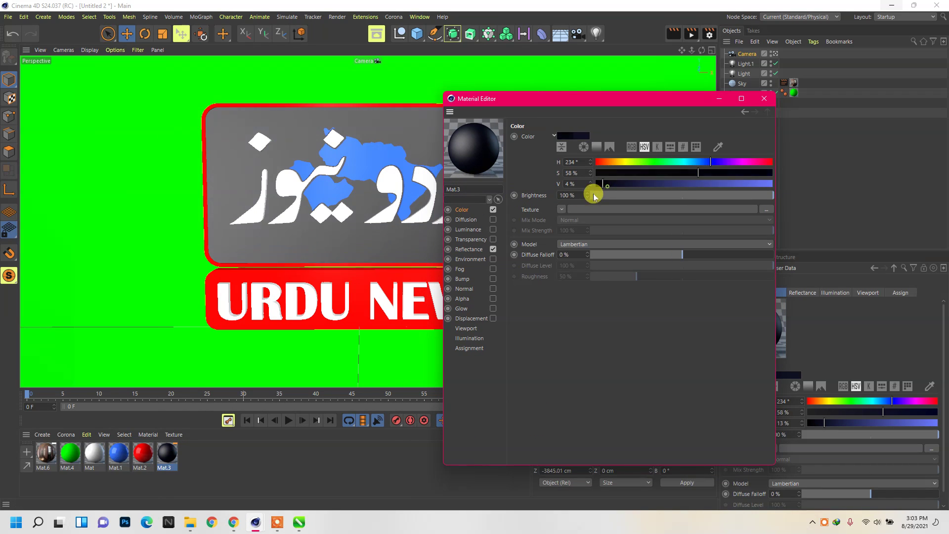
- Replace Mat.3's Default Specular with a Reflection (Legacy) layer
left_click(487, 250)
left_click(547, 159)
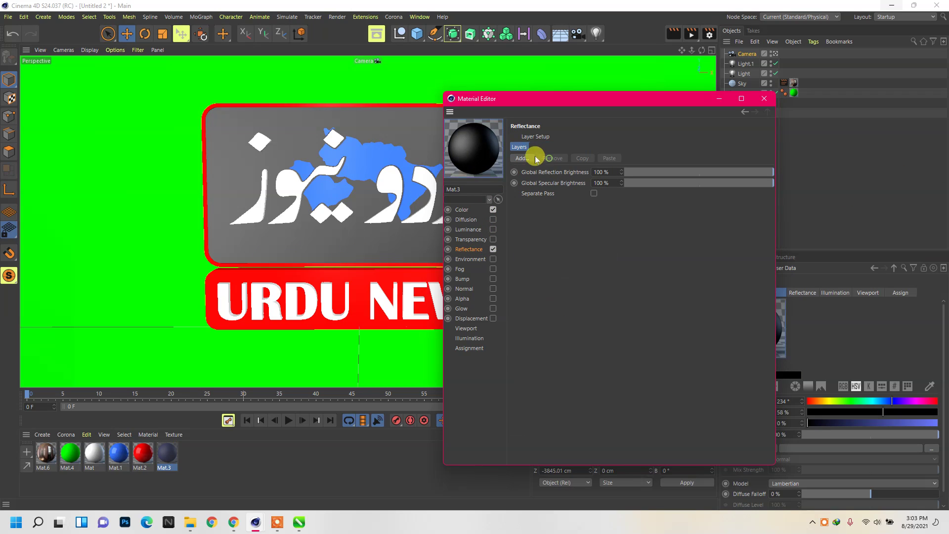
left_click(517, 158)
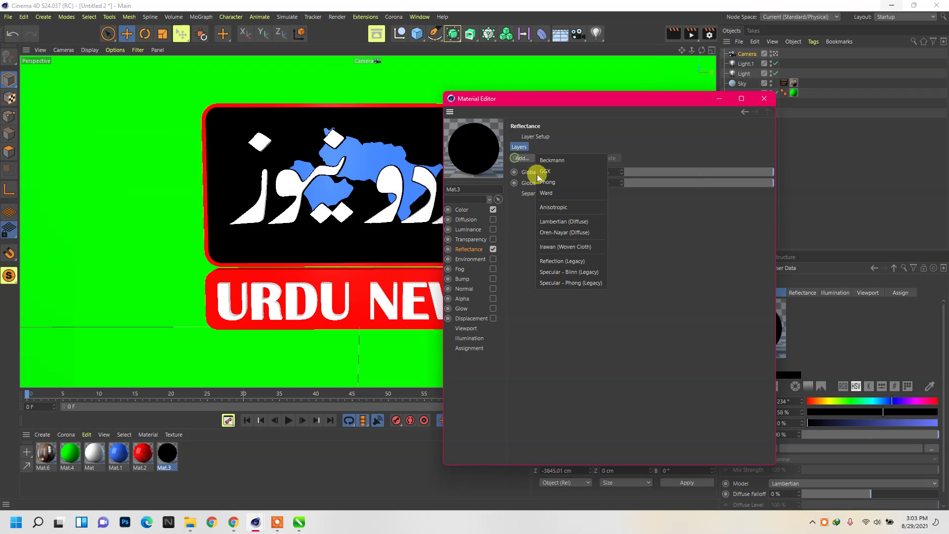
left_click(560, 261)
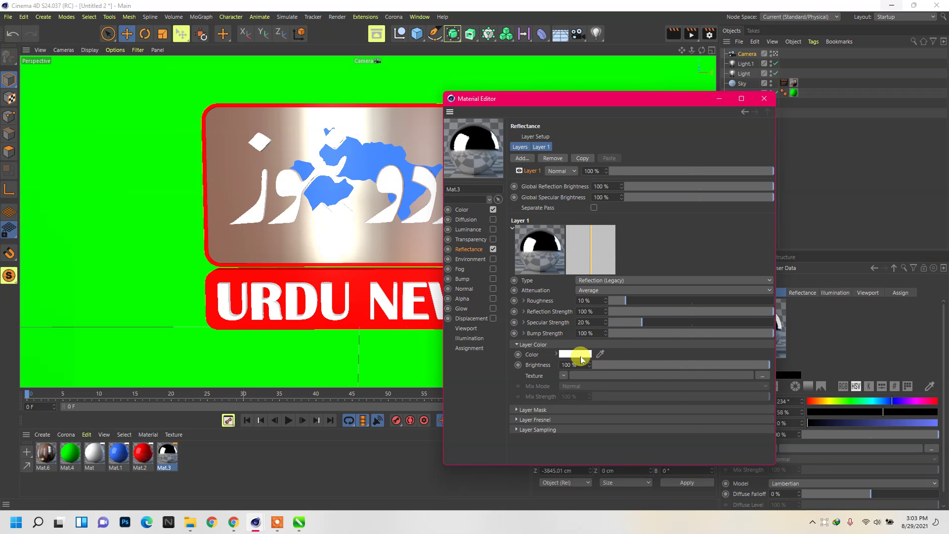
- Set the reflection colour to black at 18% brightness and close the editor
left_click(582, 356)
left_click_drag(532, 375, 564, 375)
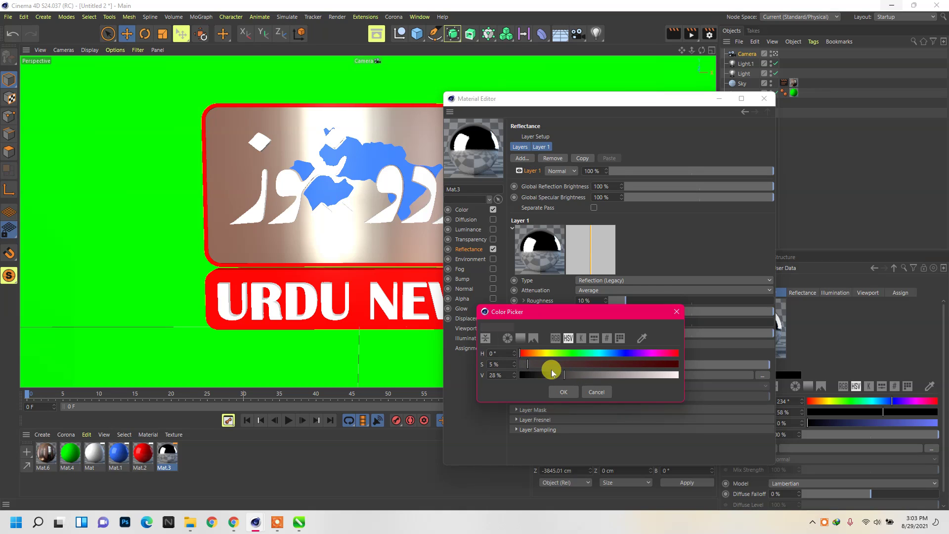
left_click(564, 392)
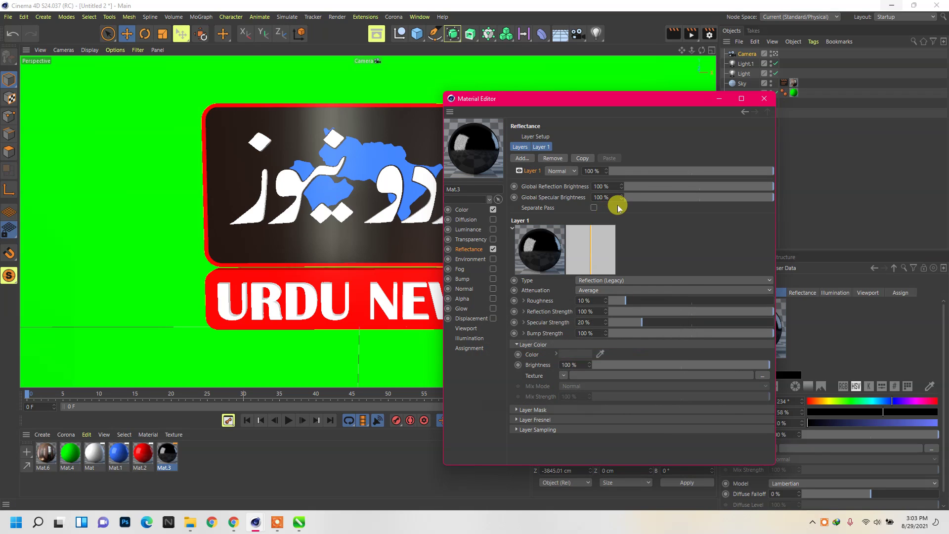
double_click(570, 365)
type("15")
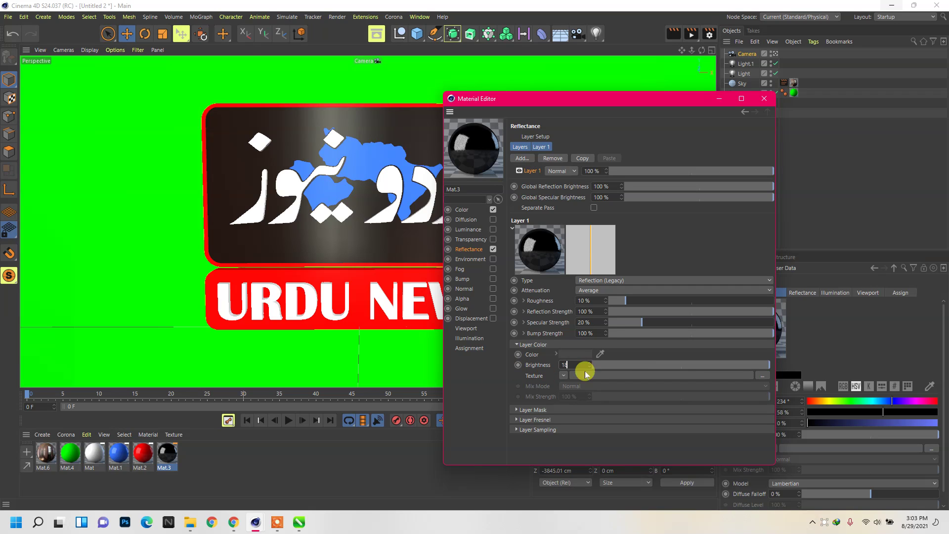
key("Return")
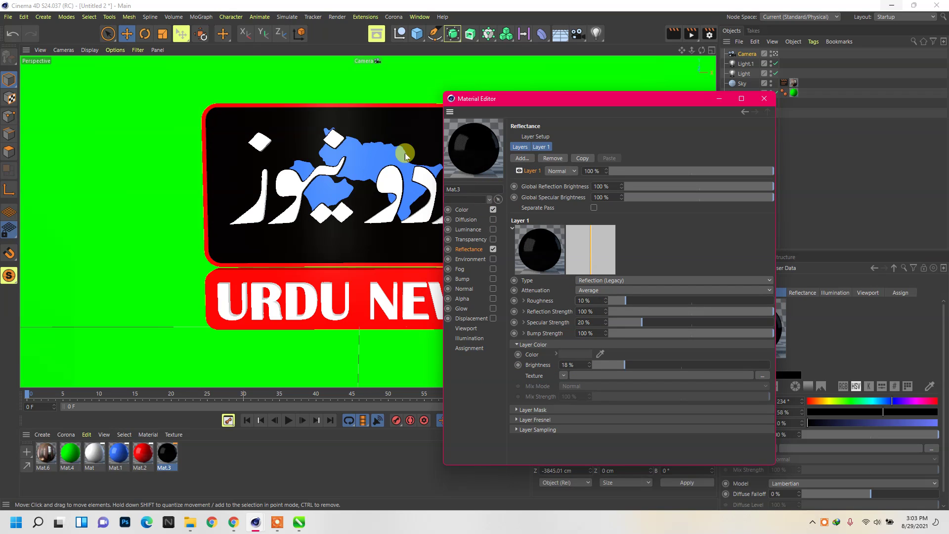
left_click(764, 98)
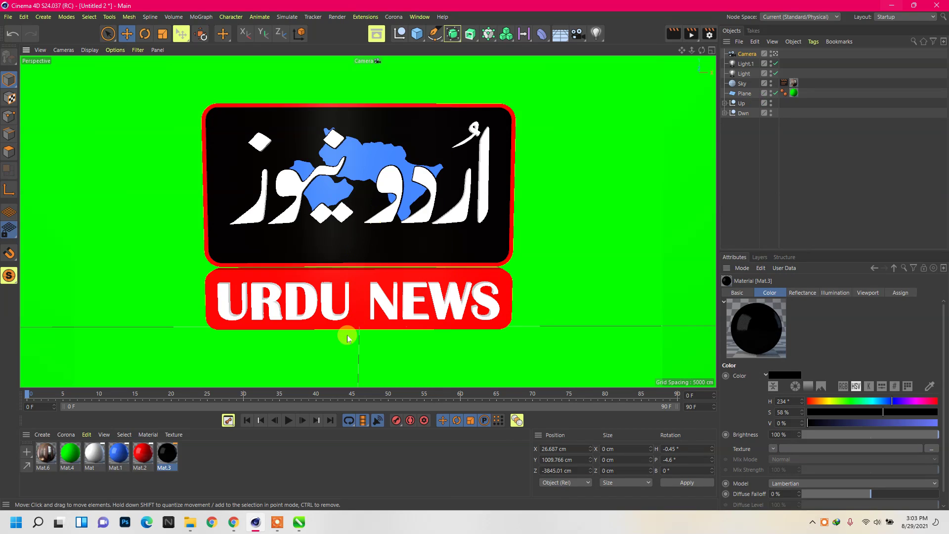
- Group Light.1, Light, Sky and Plane under a null named aast, then show Dwn's Coord. values
left_click(773, 193)
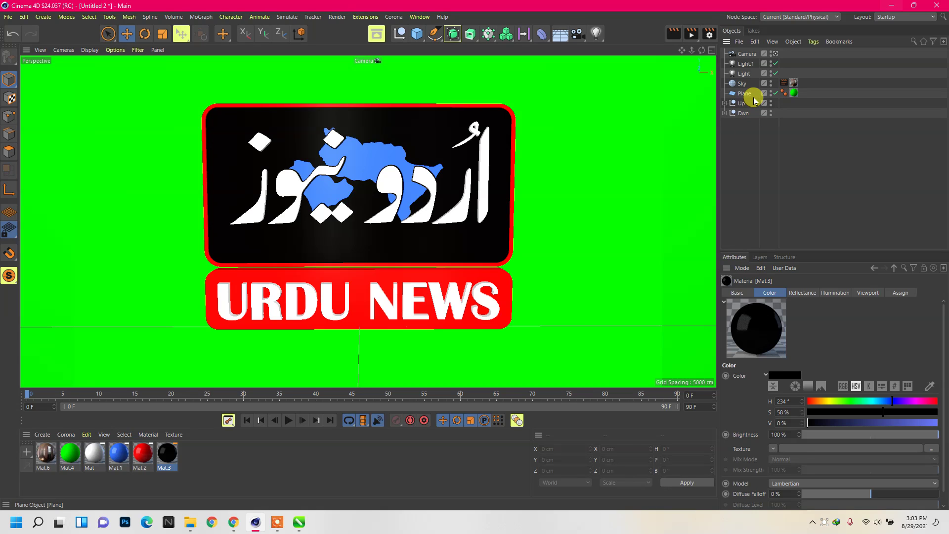
left_click(746, 95)
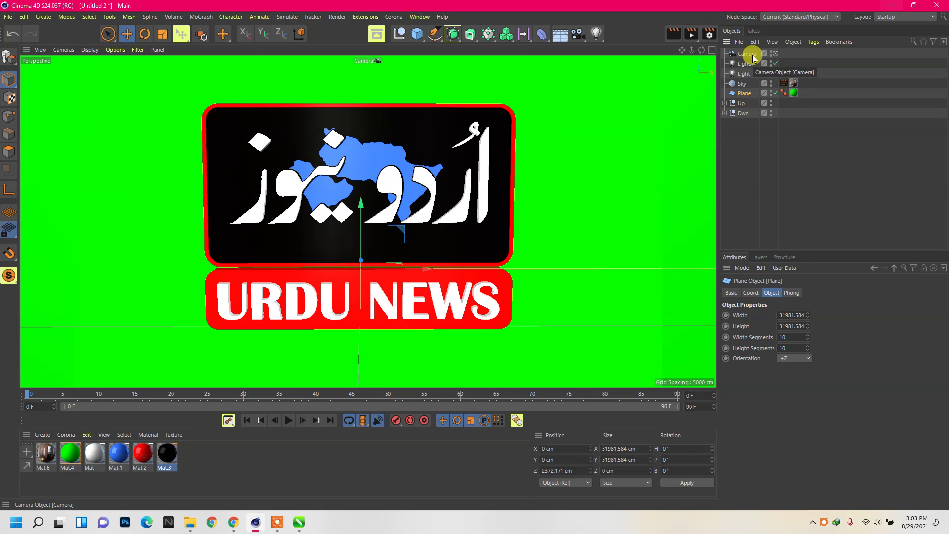
left_click(754, 56, "shift")
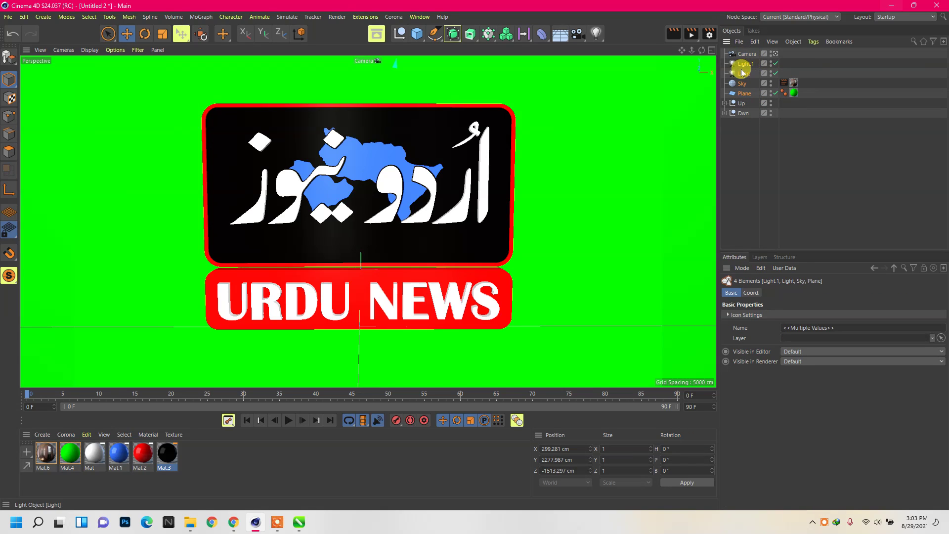
key("alt+g")
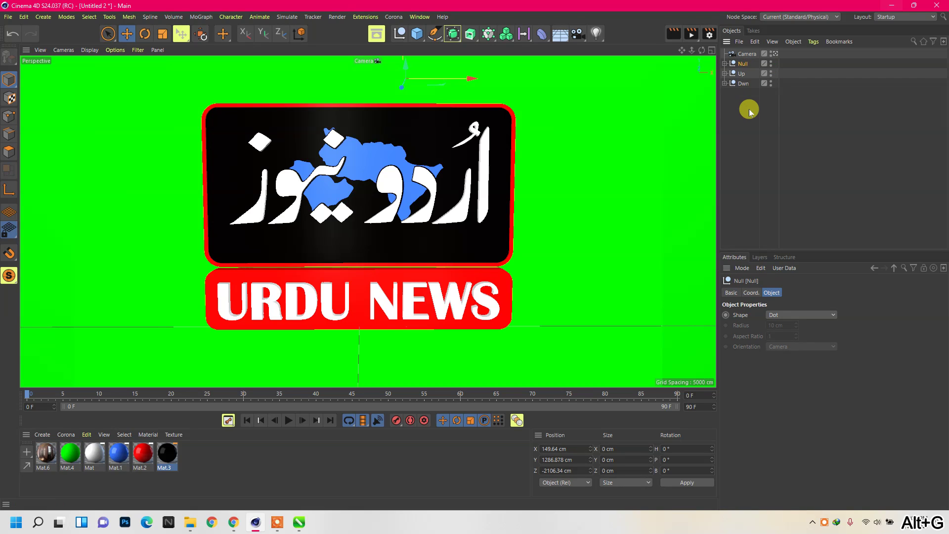
double_click(743, 63)
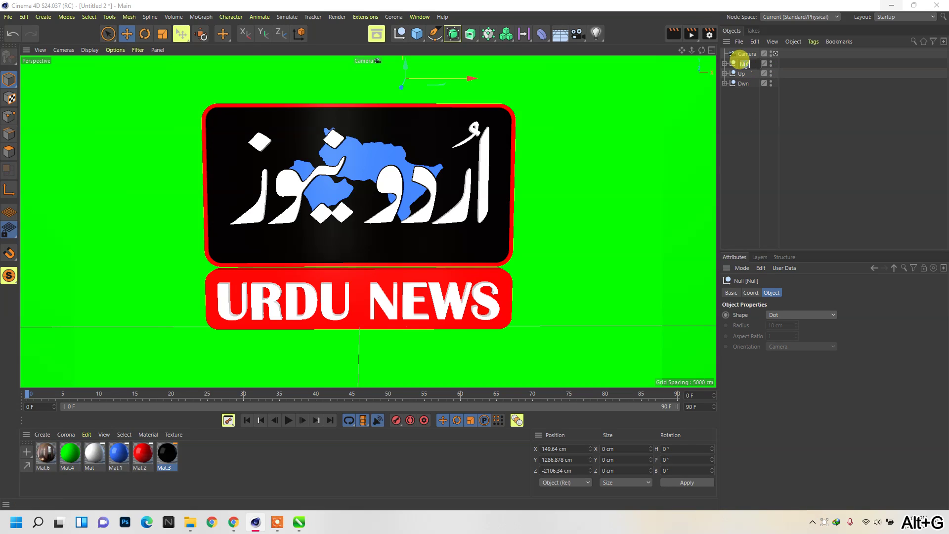
type("aast")
key("Return")
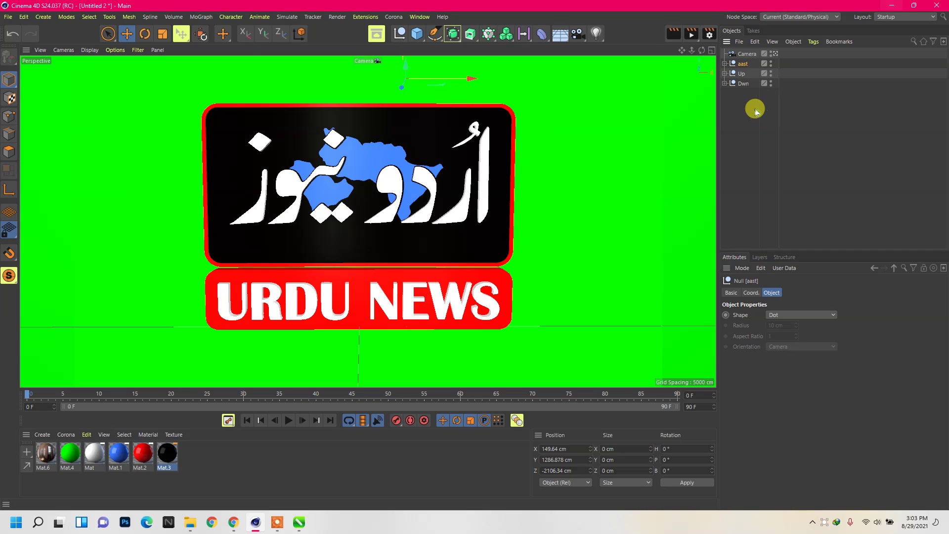
left_click(740, 86)
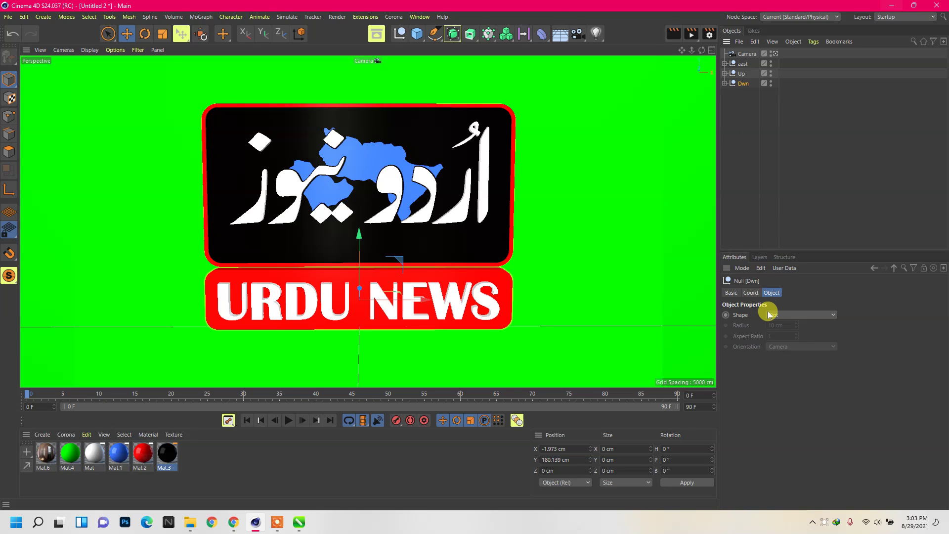
left_click(750, 293)
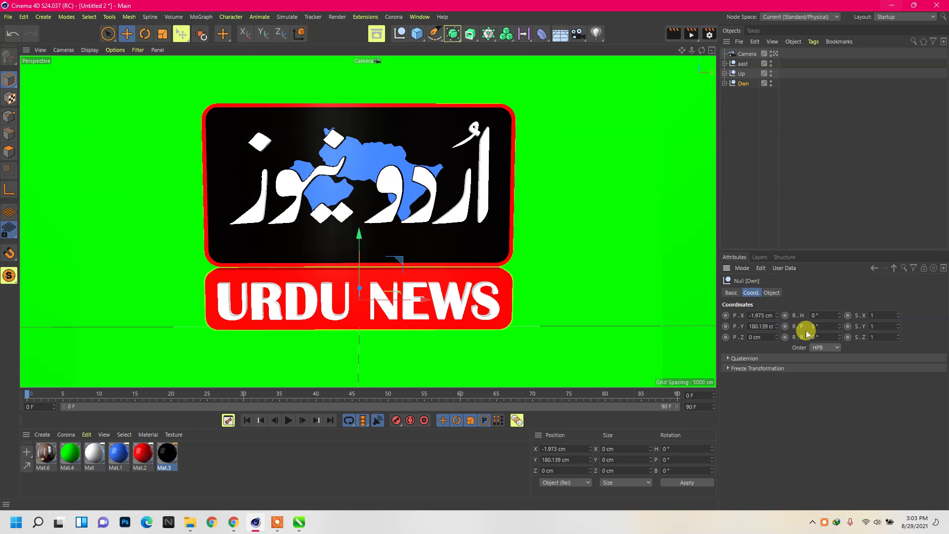
- Undo Dwn's pitch change back to 0° and set the animation end frame to 300
left_click(821, 326)
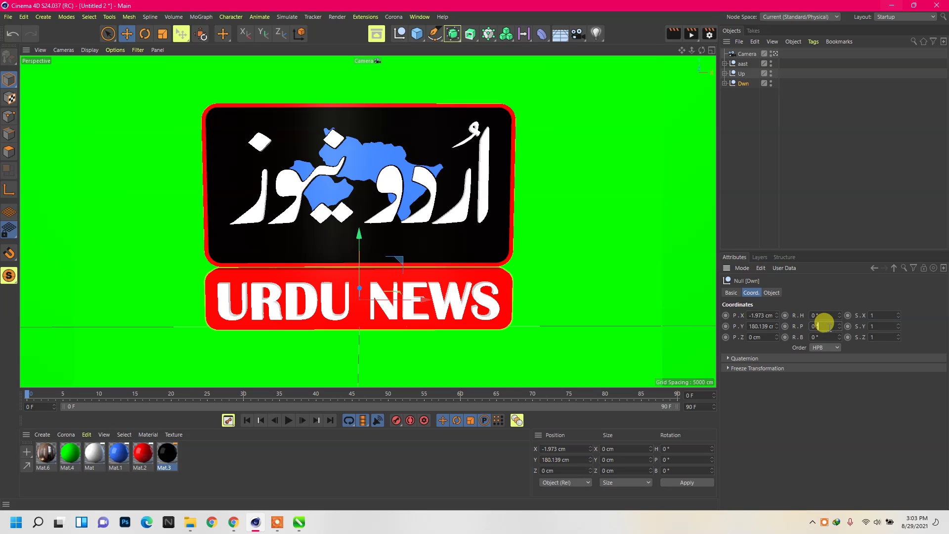
left_click_drag(840, 330, 831, 305)
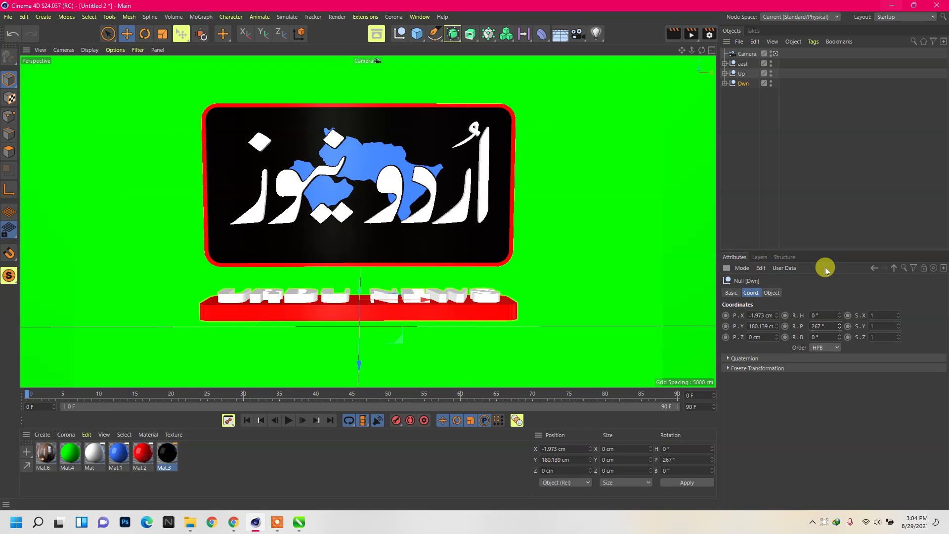
key("ctrl+z")
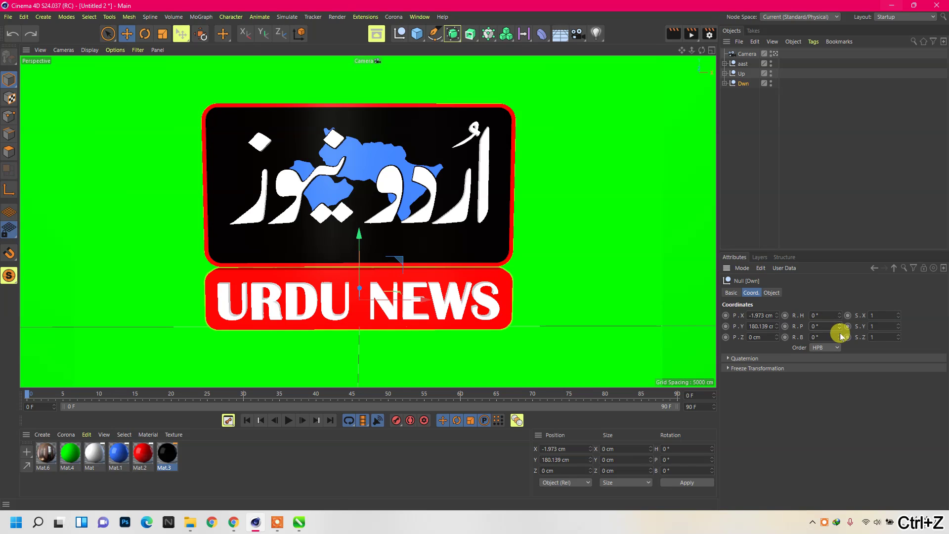
left_click_drag(26, 401, 28, 400)
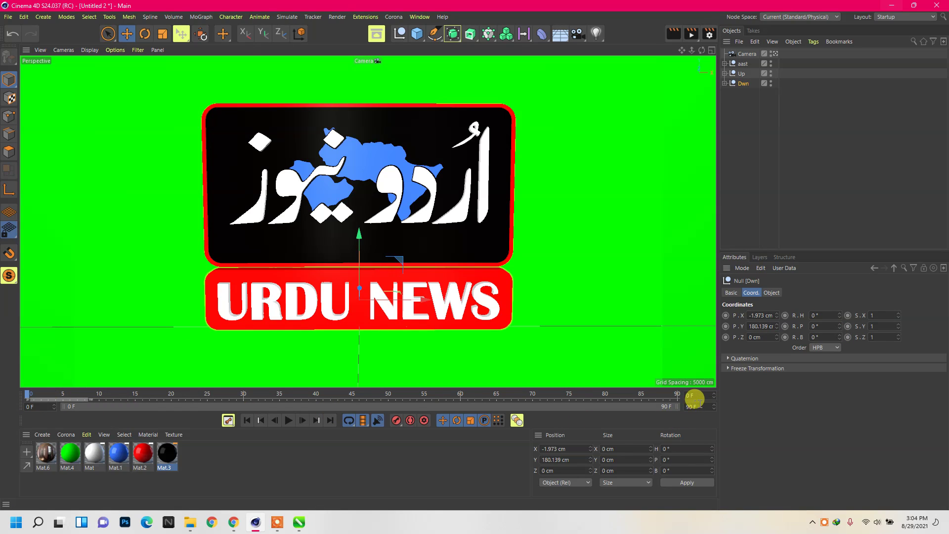
left_click(694, 405)
key("Return")
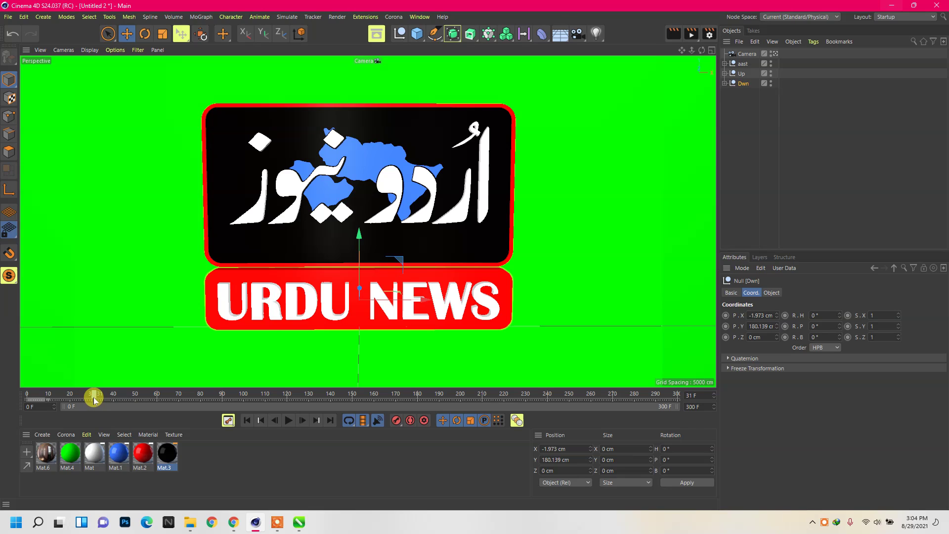
- Key Dwn's pitch at 0° on frame 30 and 360° around frame 121, then scrub to preview
left_click(785, 326)
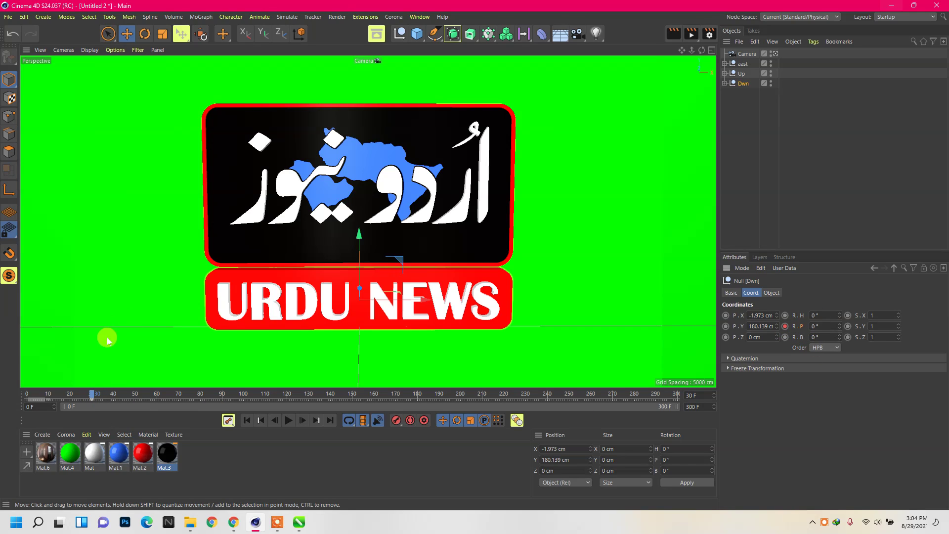
left_click_drag(93, 394, 294, 400)
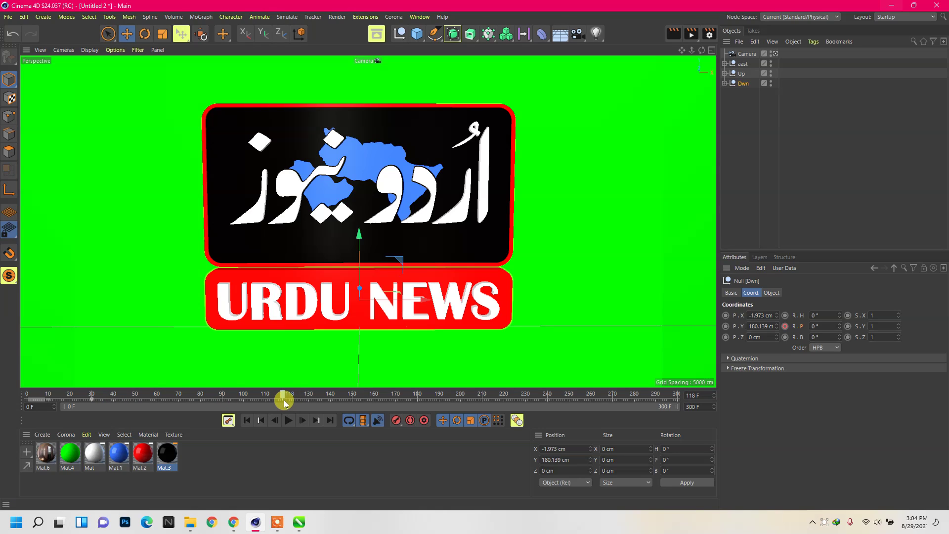
left_click(824, 326)
type("36")
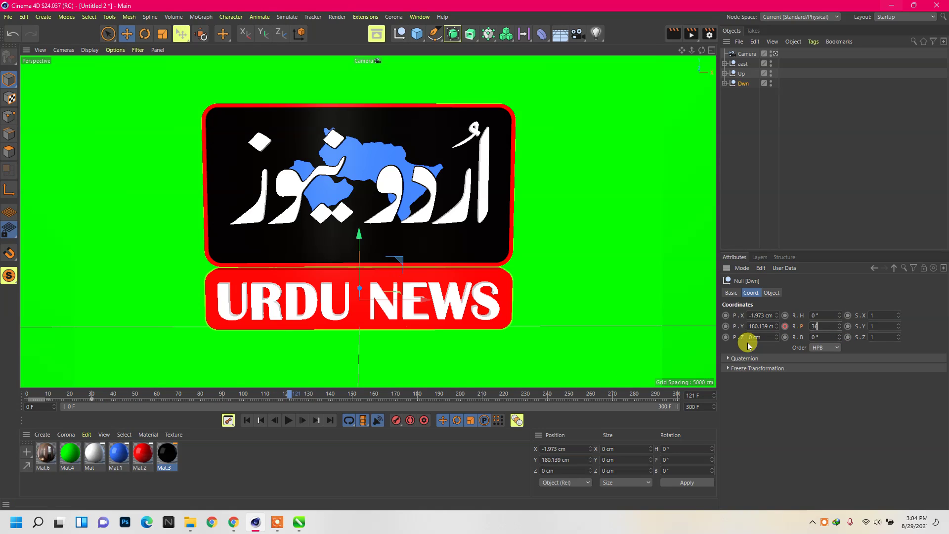
type("0")
left_click(785, 326)
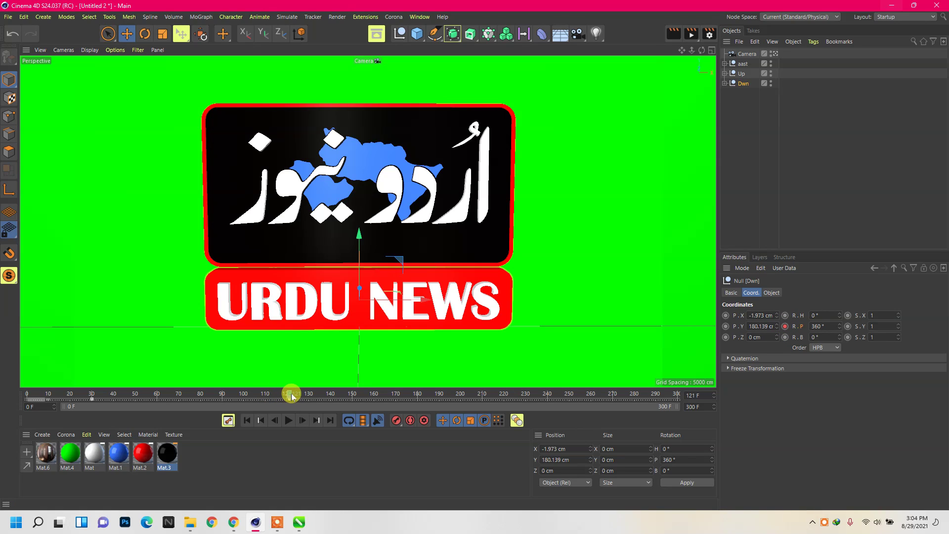
mouse_move(309, 393)
left_mouse_down()
mouse_move(291, 405)
mouse_move(512, 395)
mouse_move(480, 401)
left_mouse_up()
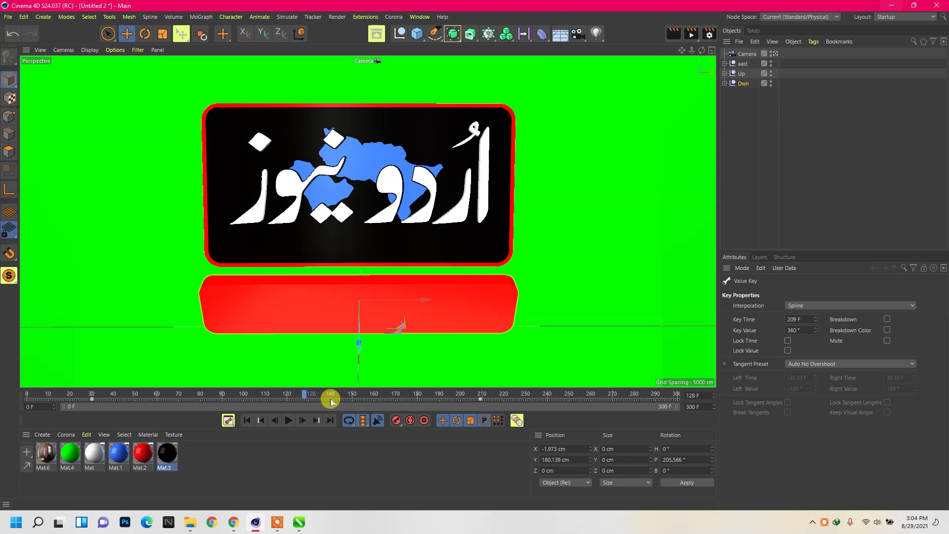
left_click_drag(330, 399, 352, 395)
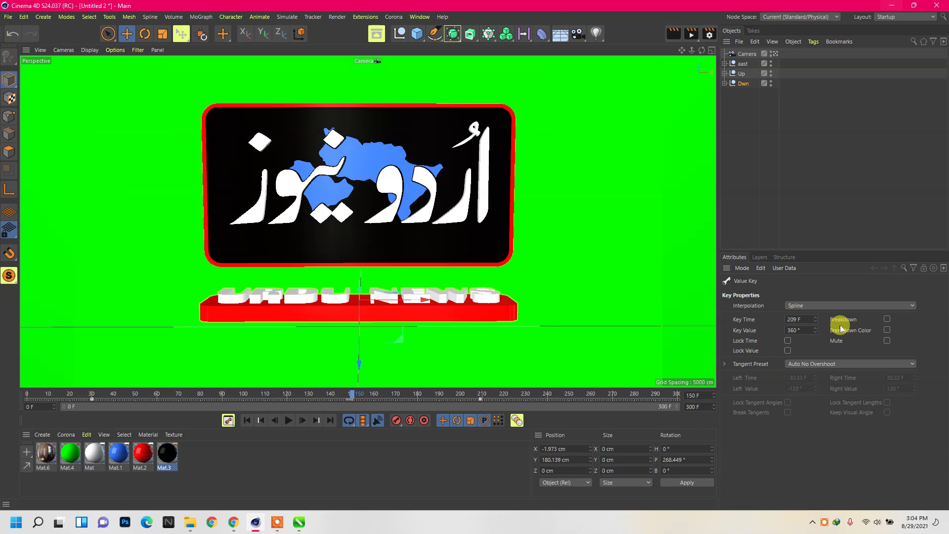
- Try new pitch values and a key on Dwn around frame 150, undoing an unwanted change
left_click(745, 84)
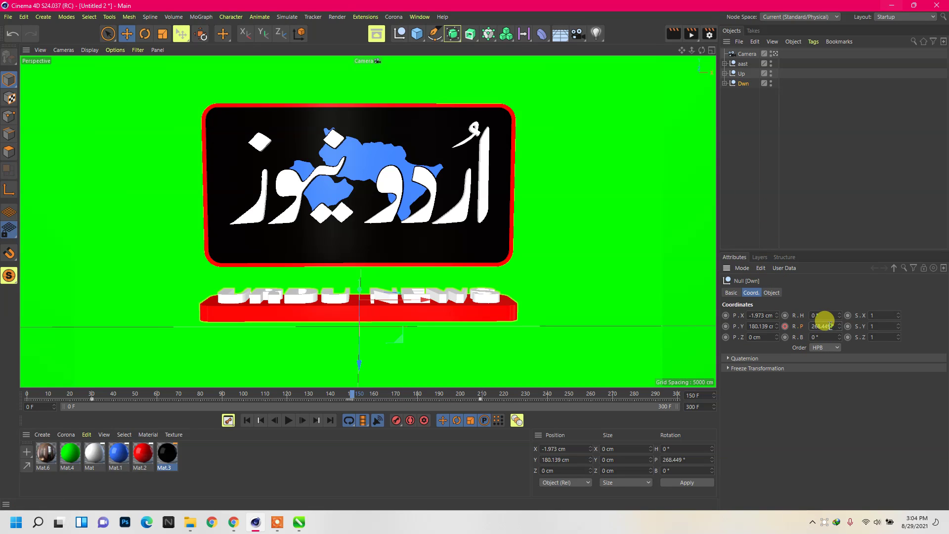
left_click_drag(830, 326, 797, 327)
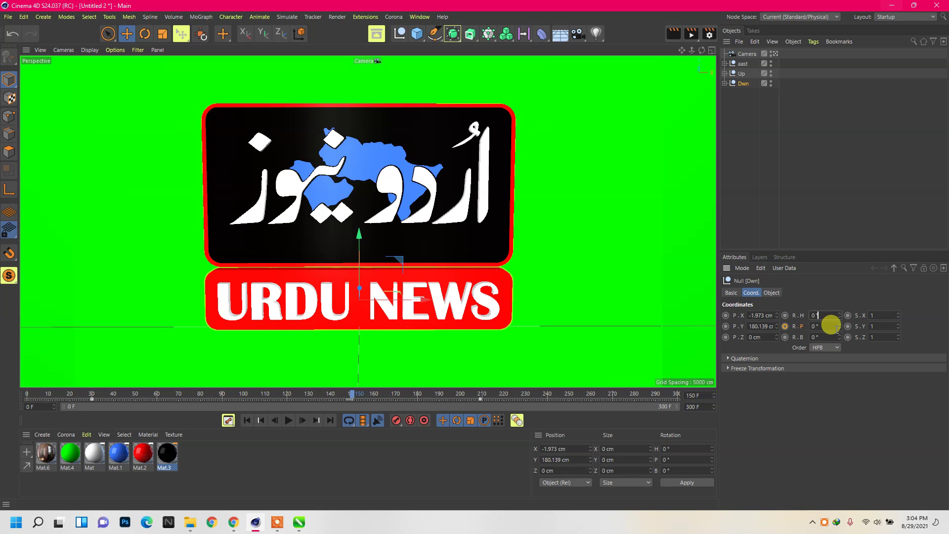
mouse_move(830, 324)
left_mouse_down()
mouse_move(871, 325)
mouse_move(831, 326)
left_mouse_up()
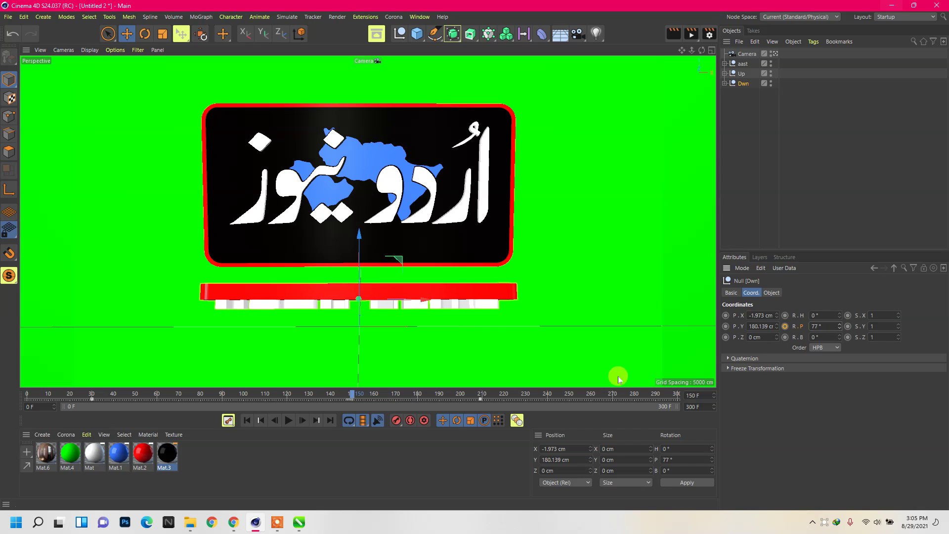
left_click(786, 326)
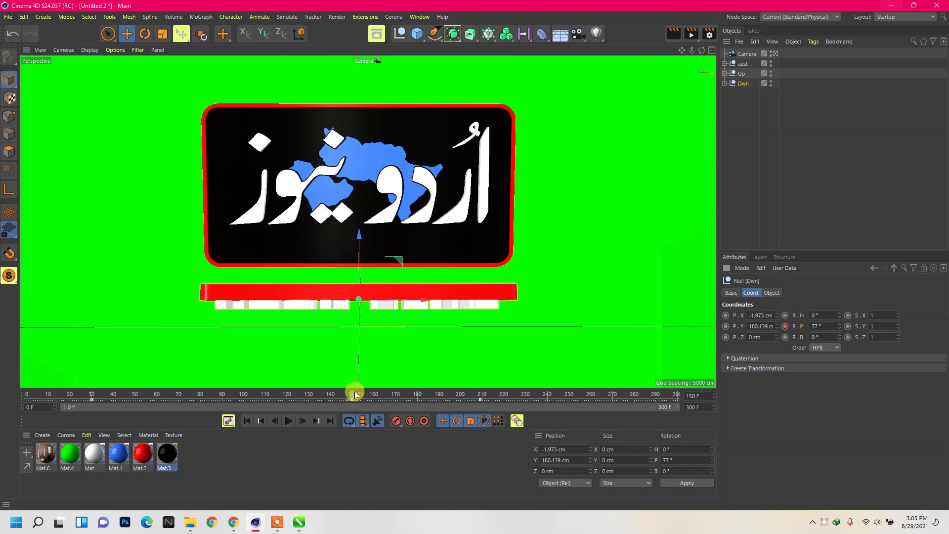
mouse_move(352, 395)
left_mouse_down()
mouse_move(241, 402)
mouse_move(179, 419)
mouse_move(502, 445)
mouse_move(334, 429)
left_mouse_up()
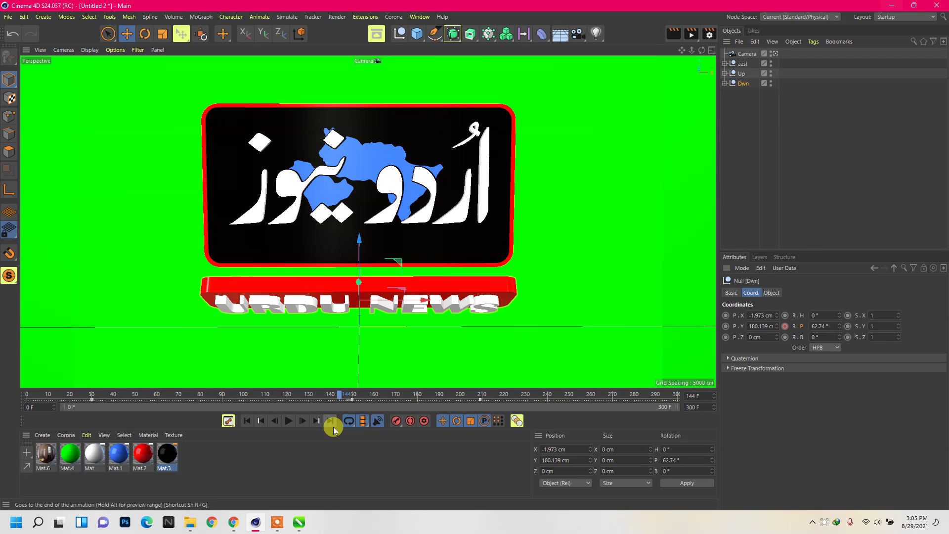
key("ctrl+z")
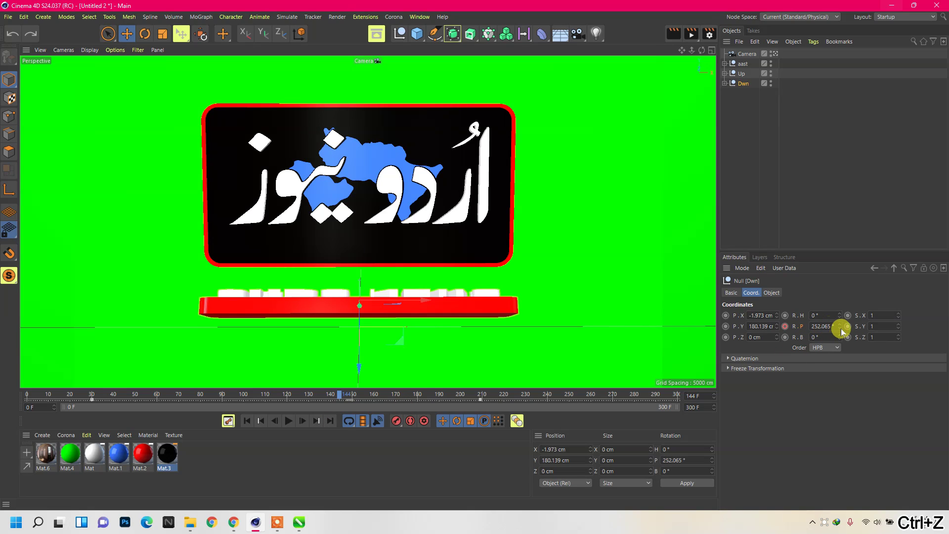
left_click(840, 324)
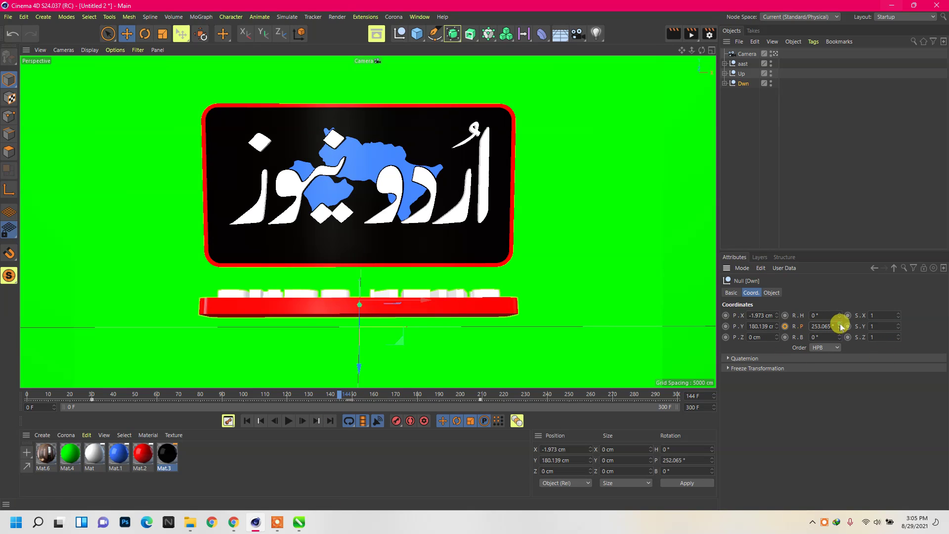
left_click_drag(840, 325, 840, 277)
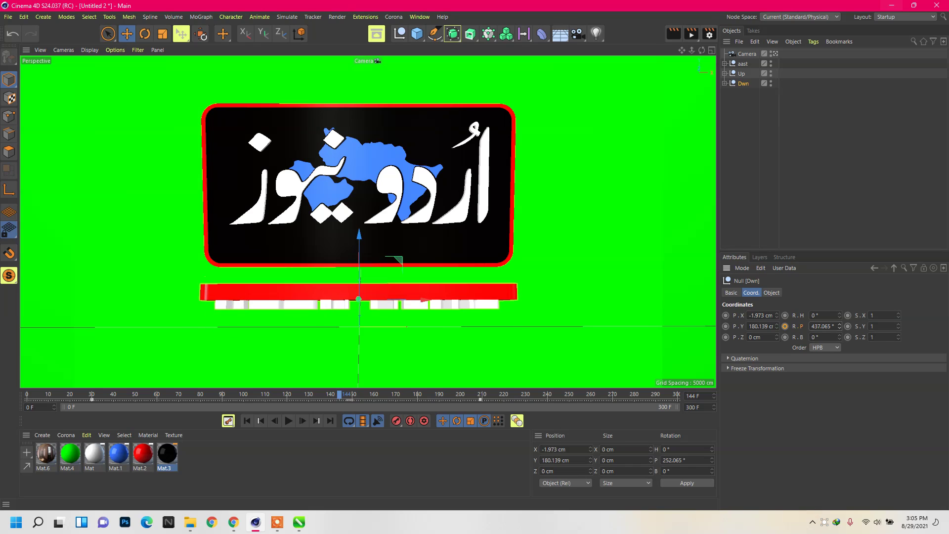
left_click_drag(841, 325, 840, 376)
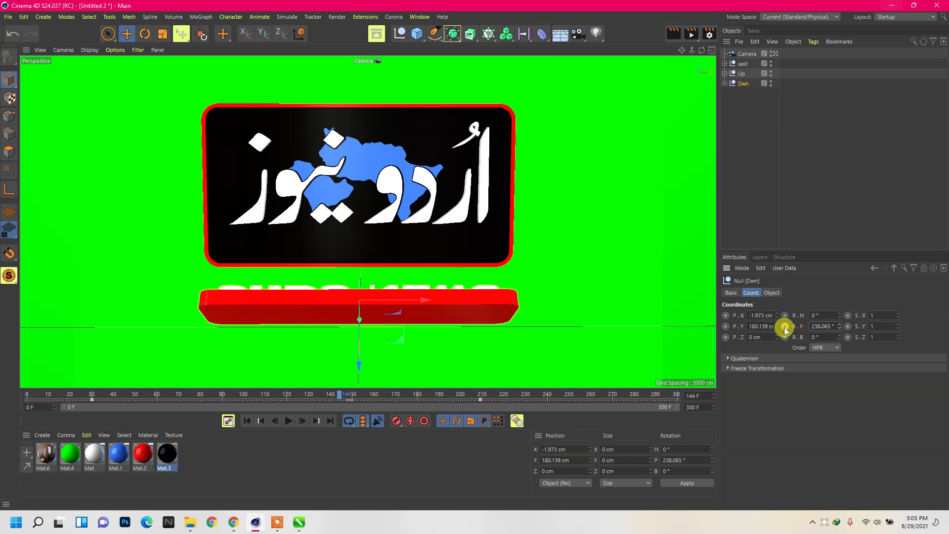
mouse_move(339, 396)
left_mouse_down()
mouse_move(206, 393)
mouse_move(498, 416)
mouse_move(329, 398)
mouse_move(141, 405)
mouse_move(449, 405)
mouse_move(271, 398)
mouse_move(381, 401)
mouse_move(369, 402)
left_mouse_up()
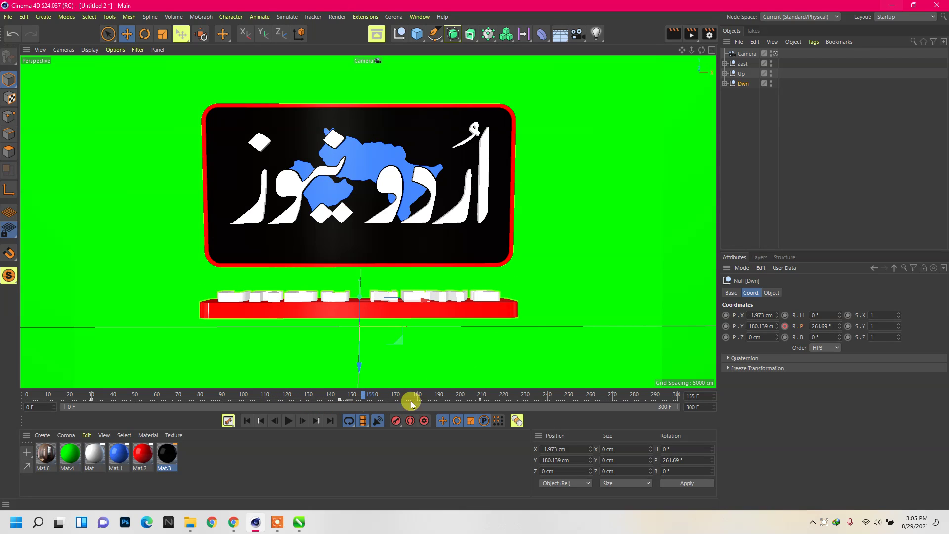
- Key Dwn's pitch at 0° and shift its keyframes to frames 81, 120, 155 and 197
left_click(831, 326)
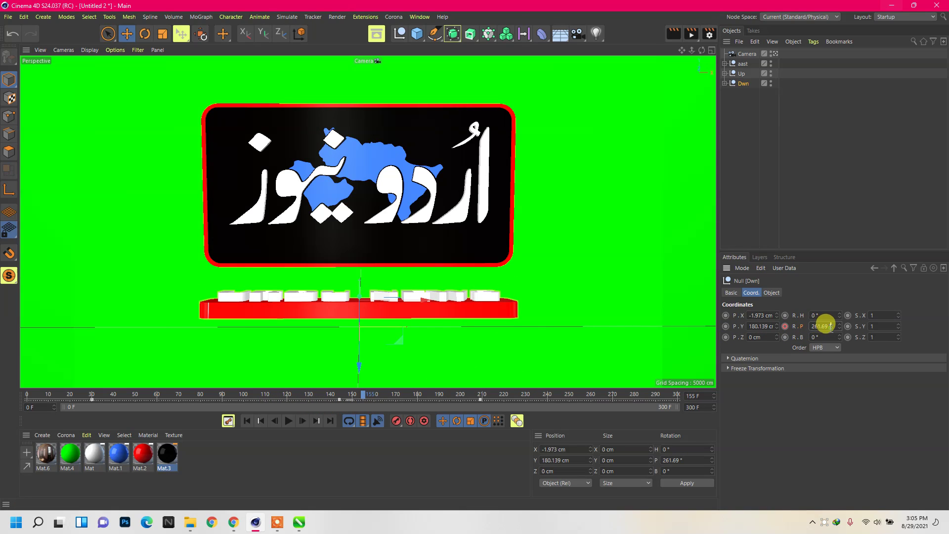
type("0")
left_click(785, 328)
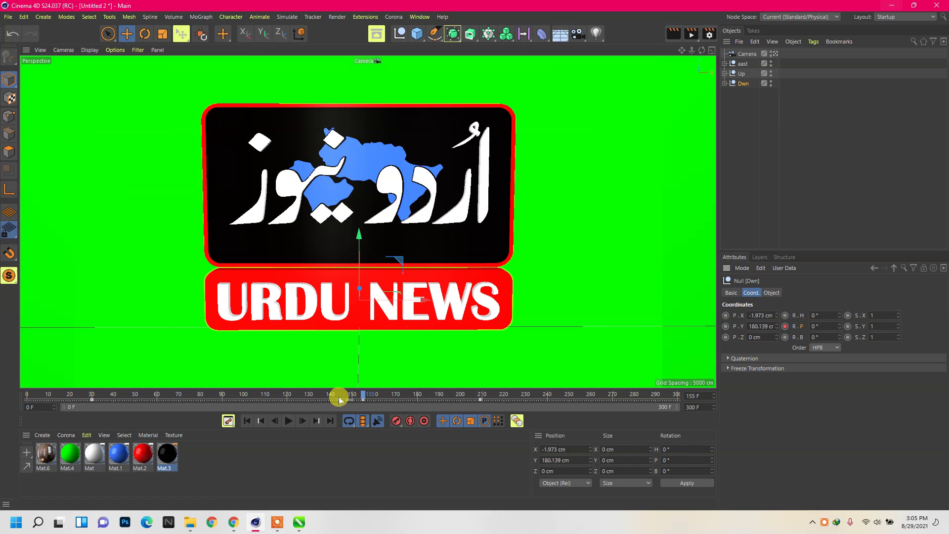
left_click_drag(339, 400, 280, 402)
mouse_move(222, 398)
left_mouse_down()
mouse_move(360, 396)
mouse_move(45, 395)
mouse_move(547, 402)
mouse_move(295, 407)
mouse_move(170, 394)
mouse_move(221, 399)
left_mouse_up()
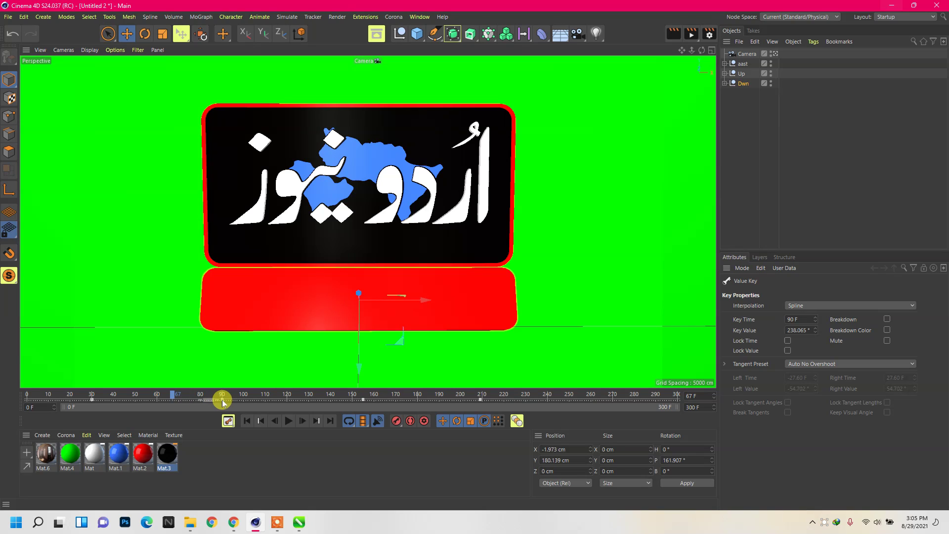
left_click_drag(223, 402, 203, 402)
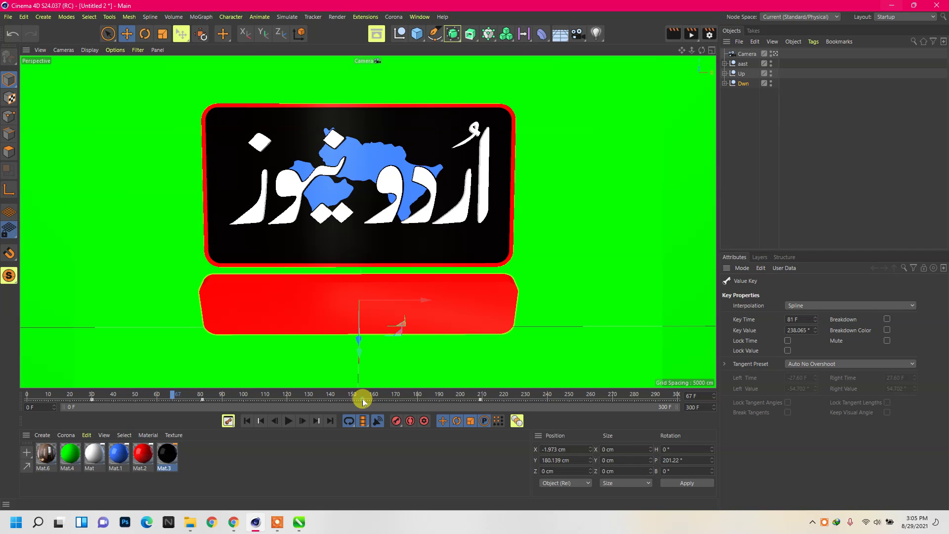
mouse_move(364, 399)
left_mouse_down()
mouse_move(455, 399)
mouse_move(420, 402)
left_mouse_up()
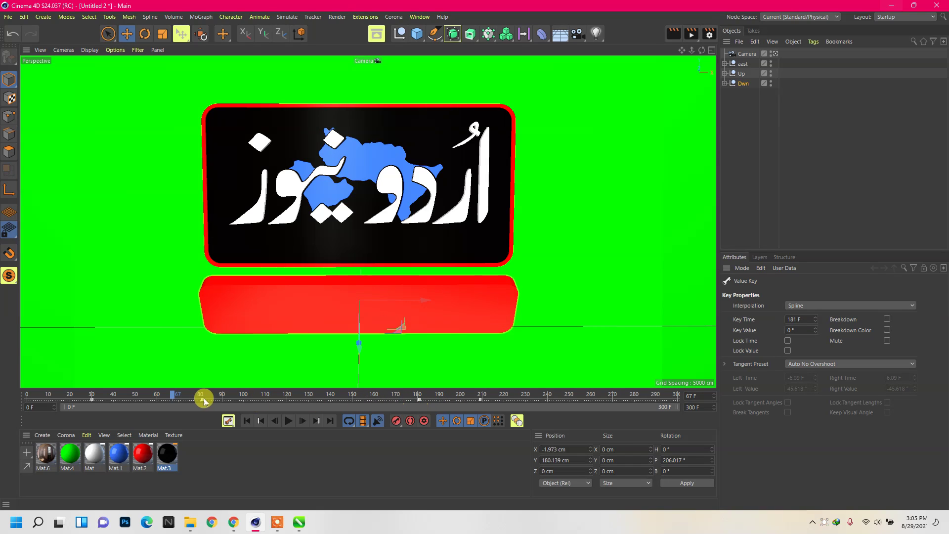
- Preview the flip, undo the keyframe changes until the panel faces forward, and rewind to 0
left_click_drag(176, 394, 3, 388)
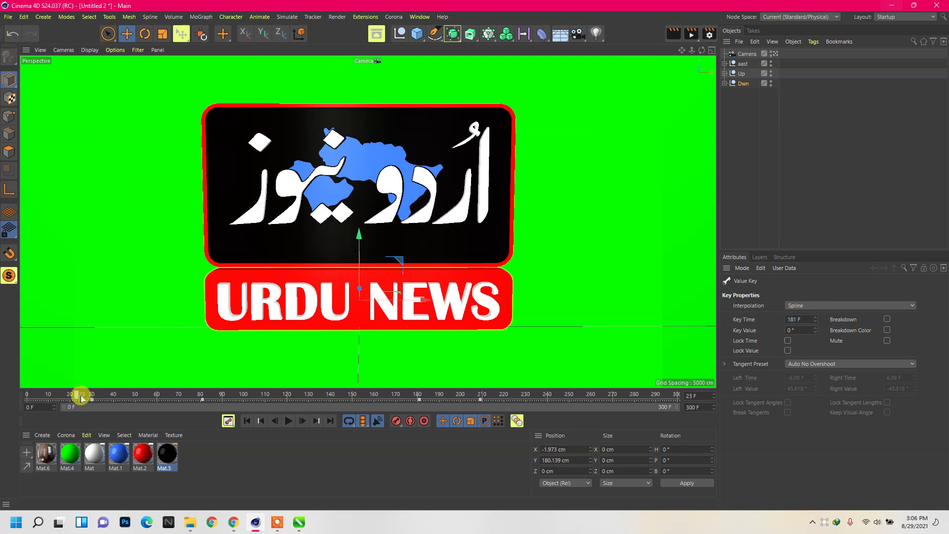
mouse_move(80, 397)
left_mouse_down()
mouse_move(227, 420)
mouse_move(496, 431)
mouse_move(431, 419)
mouse_move(499, 422)
mouse_move(289, 406)
left_mouse_up()
key("ctrl+z")
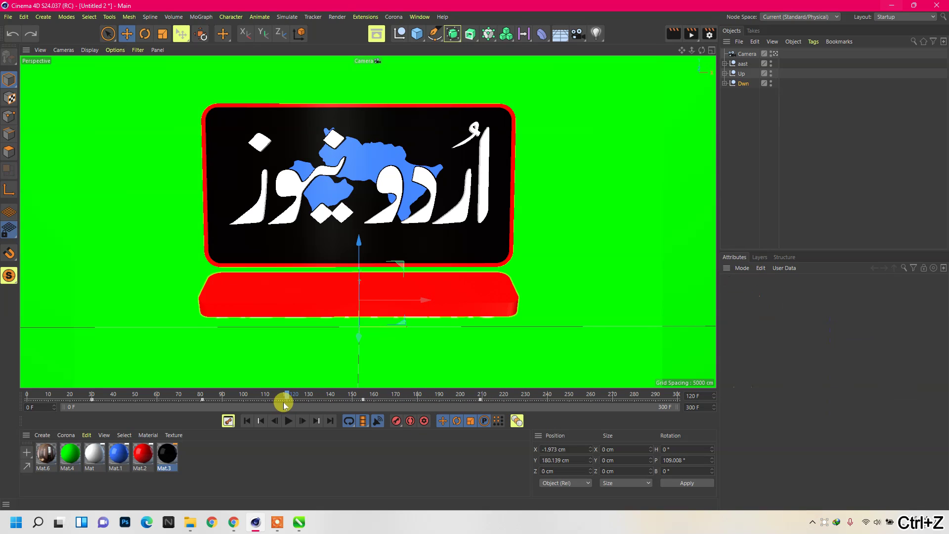
key("ctrl+z")
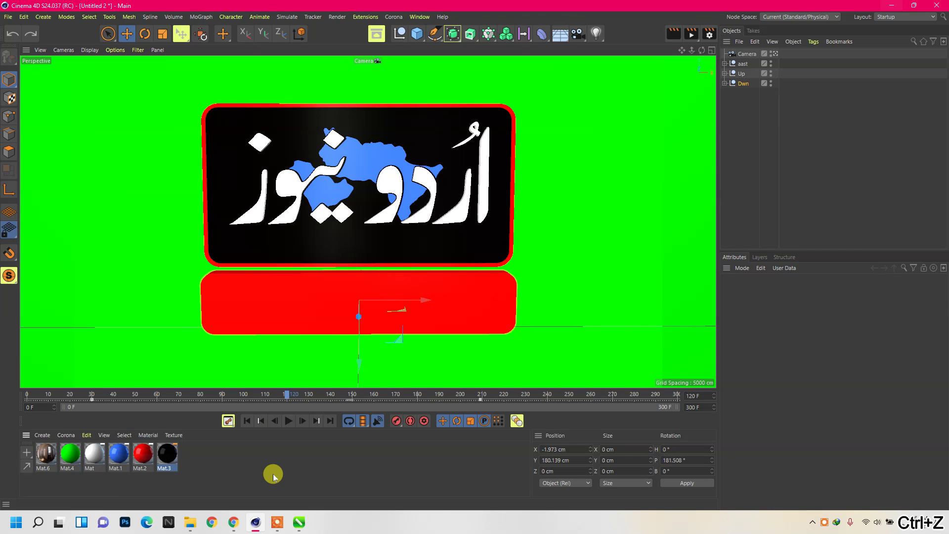
key("ctrl+z")
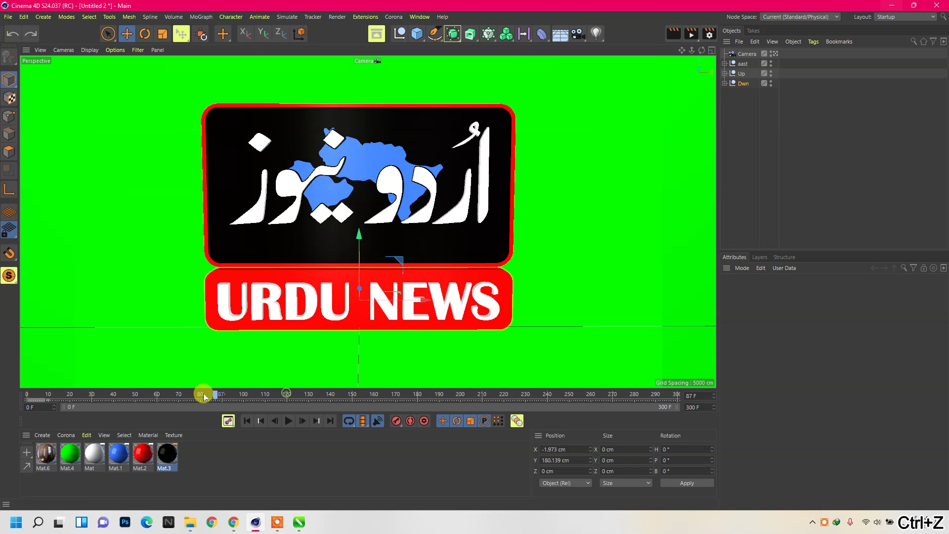
left_click_drag(287, 396, 6, 388)
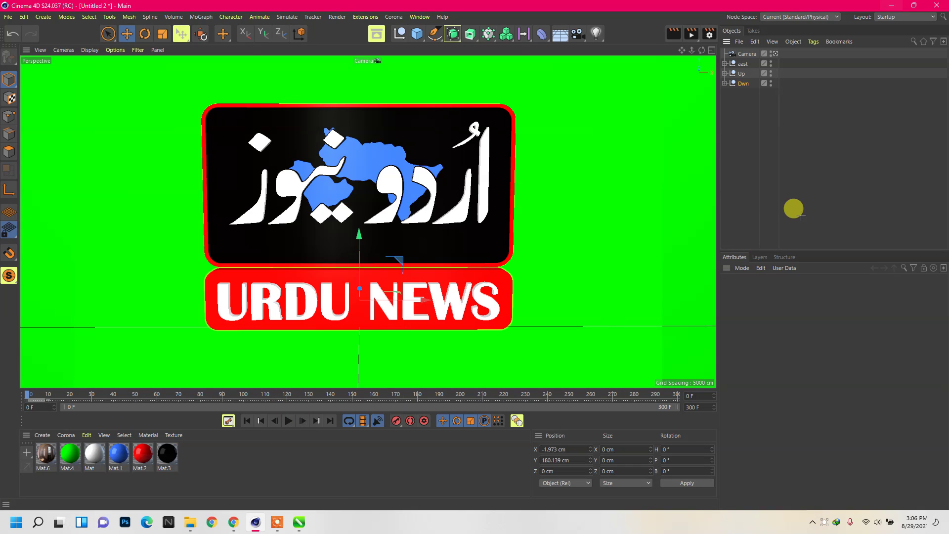
- Key Dwn's pitch at 0° on frame 19 and -37° on frame 80
left_click(732, 84)
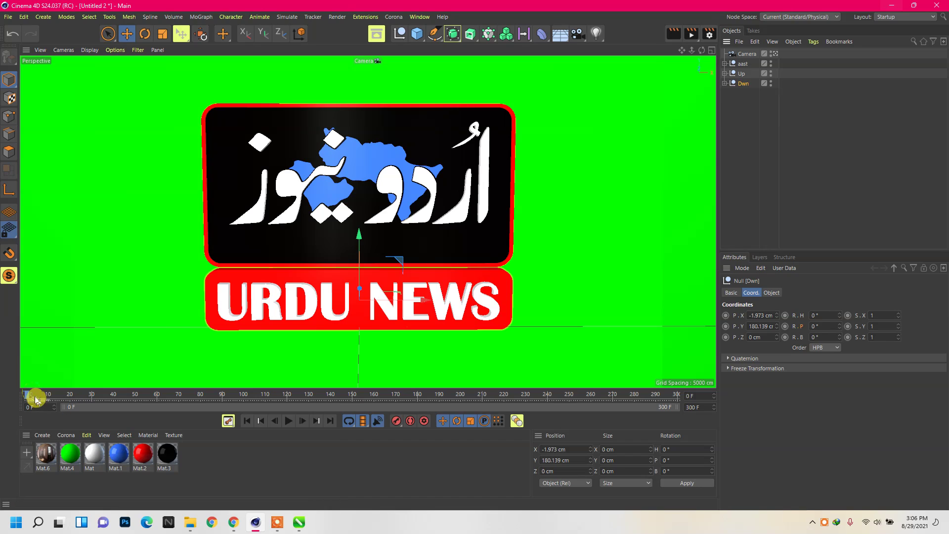
mouse_move(26, 395)
left_mouse_down()
mouse_move(129, 394)
mouse_move(74, 403)
left_mouse_up()
left_click(786, 327)
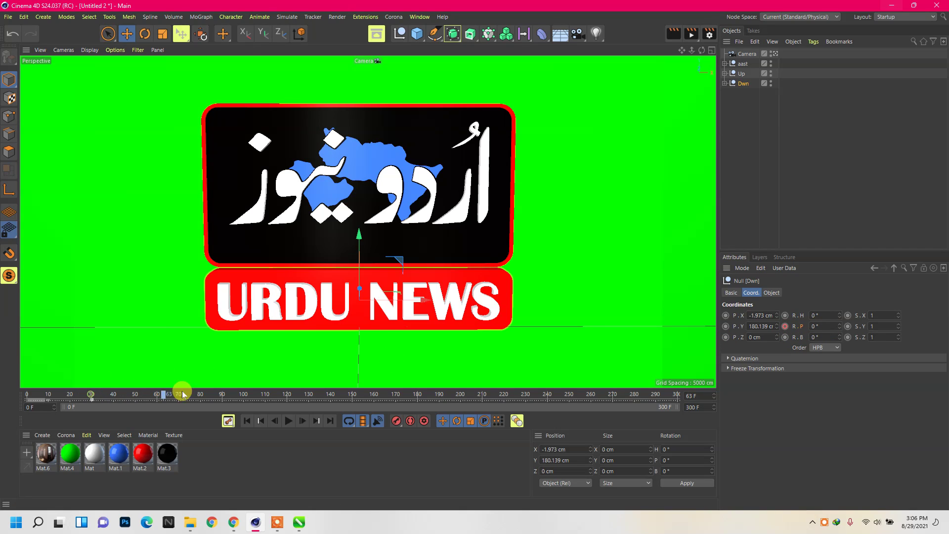
left_click_drag(183, 394, 237, 401)
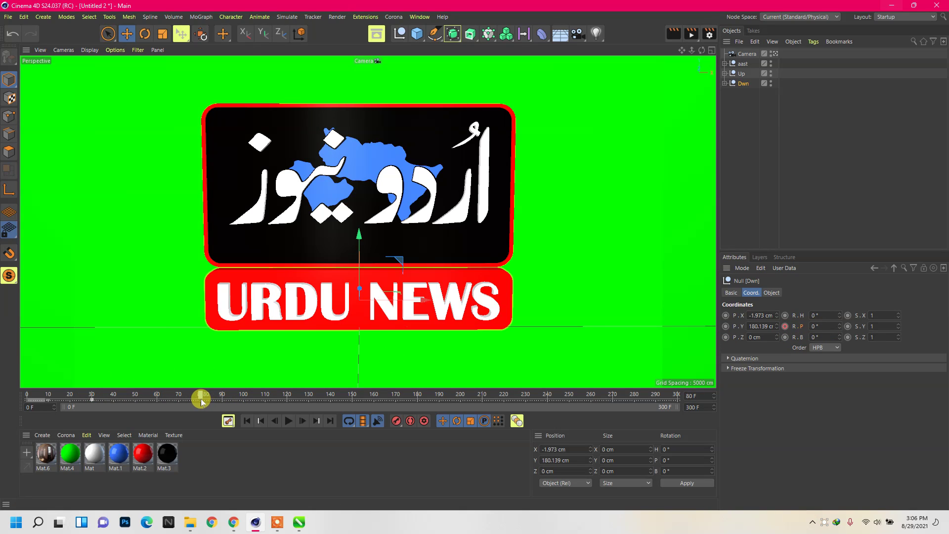
left_click_drag(839, 326, 839, 346)
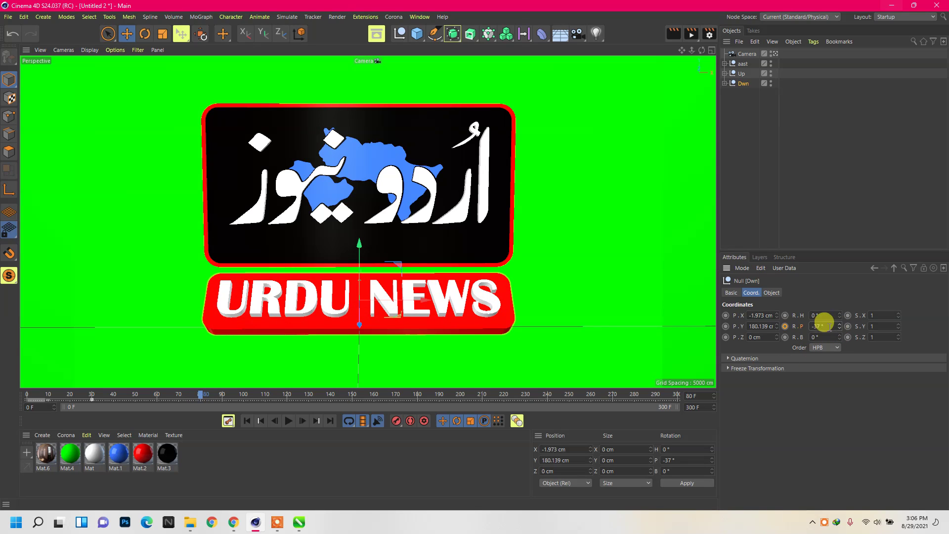
left_click(785, 326)
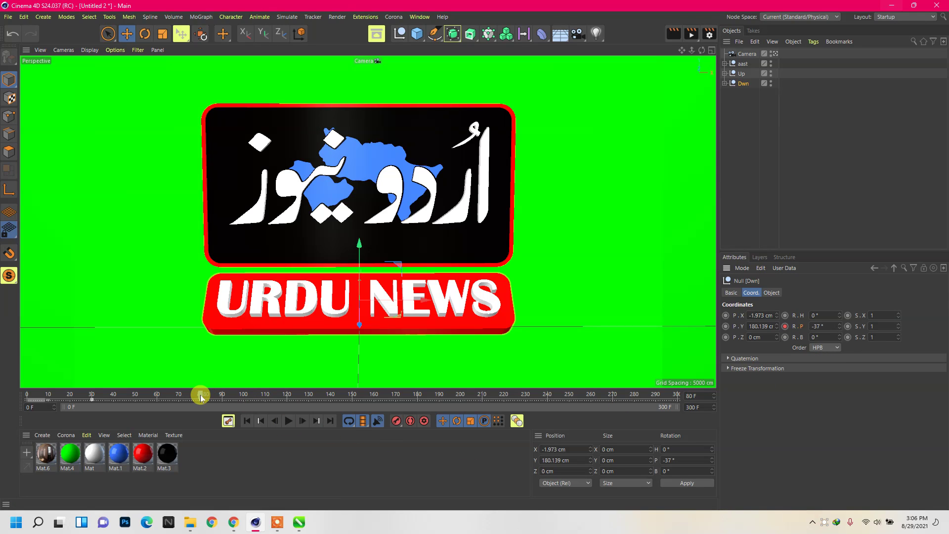
- Key Dwn's pitch at 55° on frame 120 and -360° on frame 210
left_click_drag(201, 396, 287, 395)
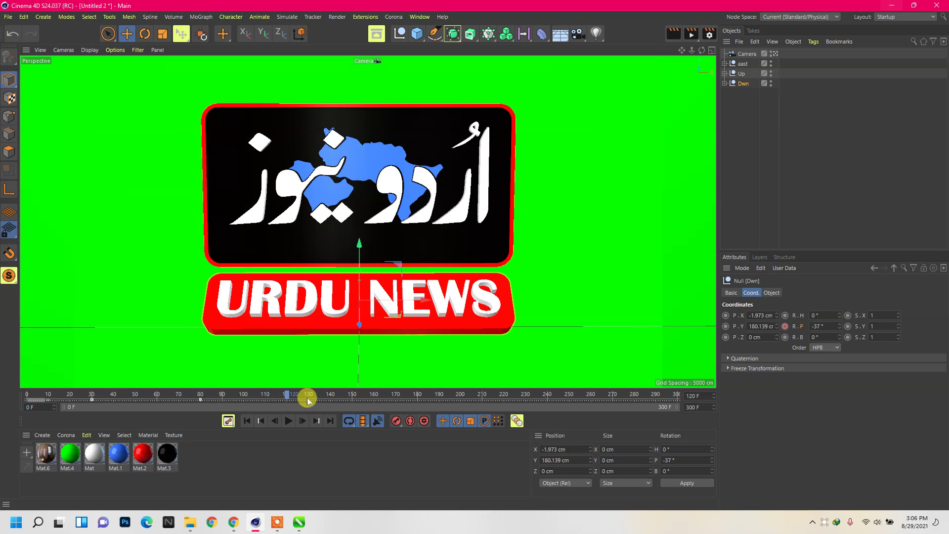
mouse_move(839, 326)
left_mouse_down()
mouse_move(839, 311)
mouse_move(839, 326)
left_mouse_up()
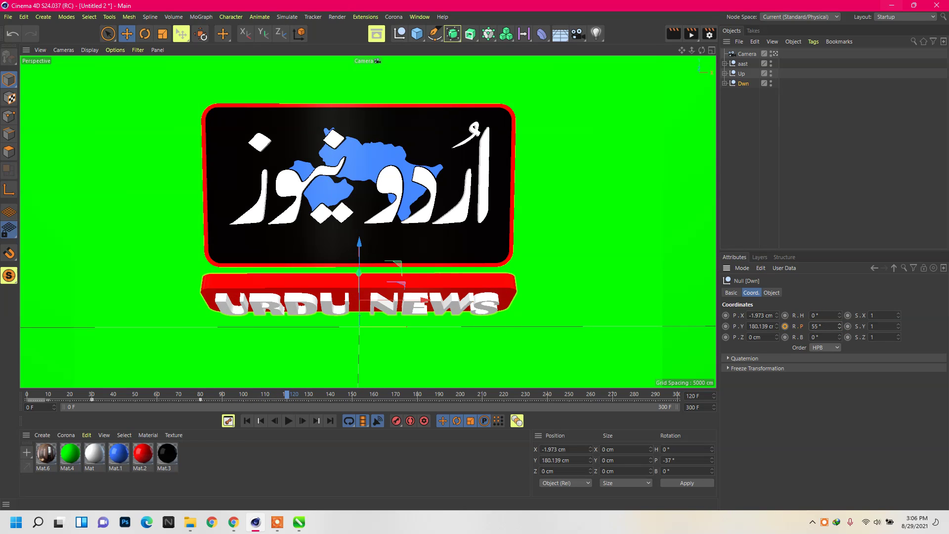
left_click(785, 326)
left_click_drag(290, 399, 421, 401)
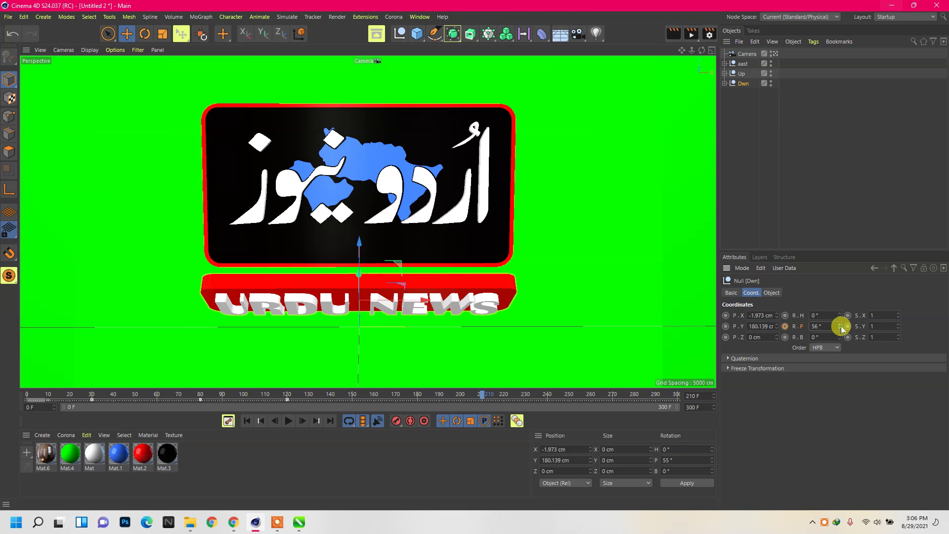
mouse_move(841, 329)
left_mouse_down()
mouse_move(840, 312)
mouse_move(840, 356)
mouse_move(839, 346)
left_mouse_up()
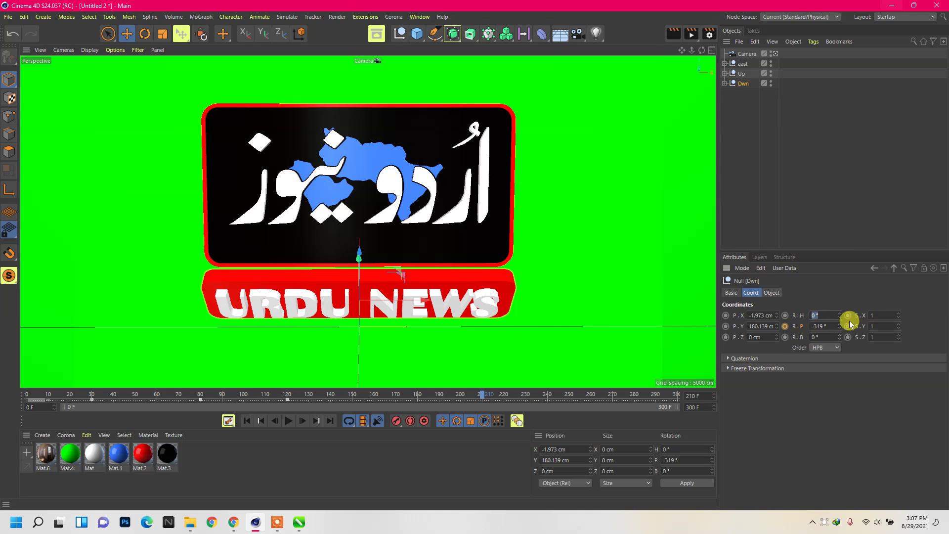
left_click(819, 327)
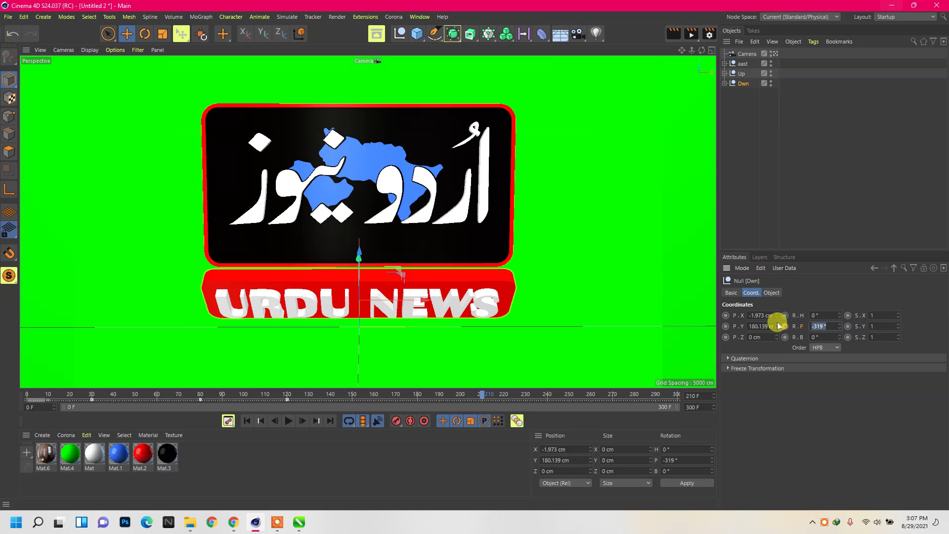
type("-360")
left_click(786, 326)
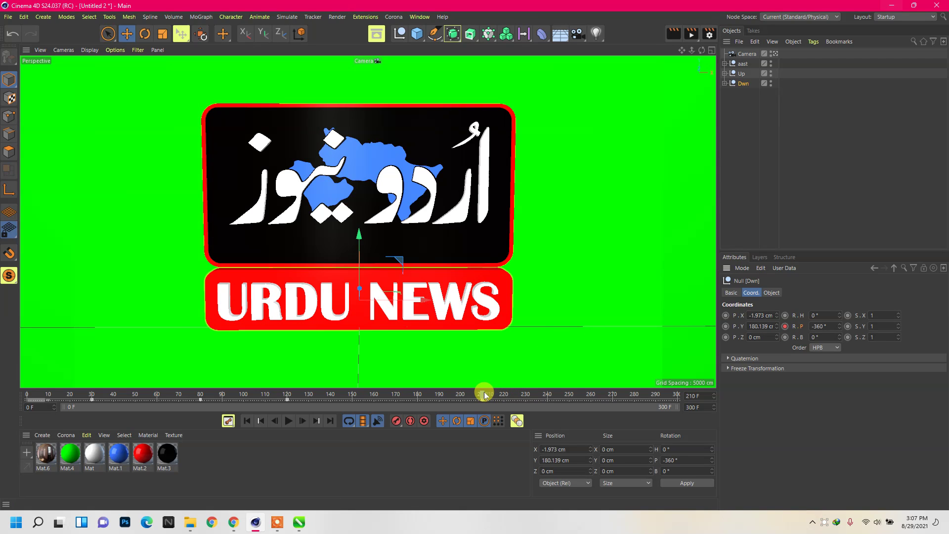
- Rewind to frame 0, then play and stop the animation
left_click_drag(485, 395, 2, 379)
key("F8")
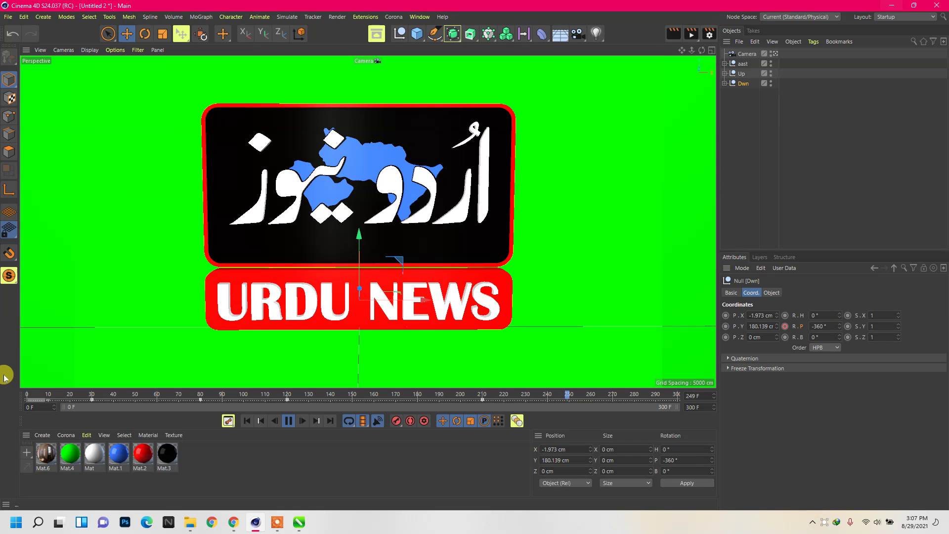
key("F8")
- Raise the upper panel's Up null slightly along Y
left_click(233, 471)
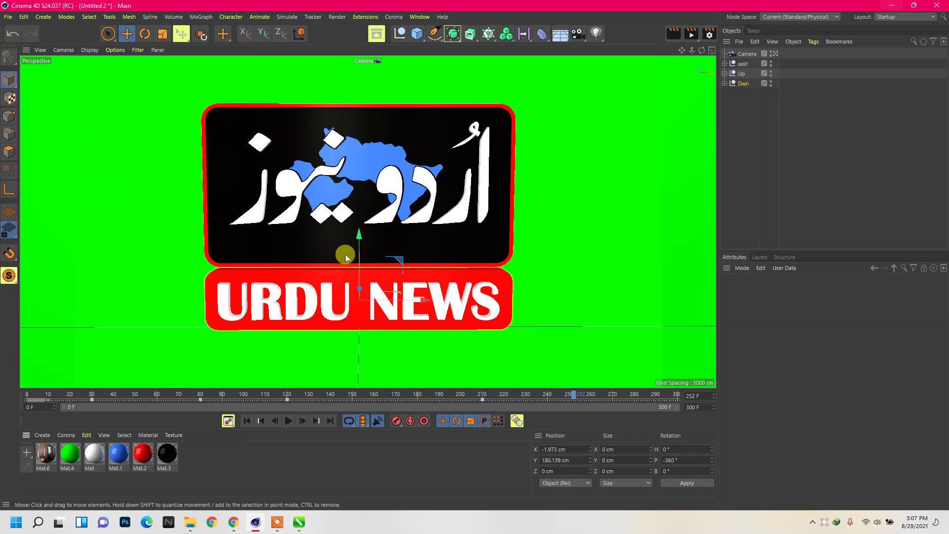
left_click(742, 74)
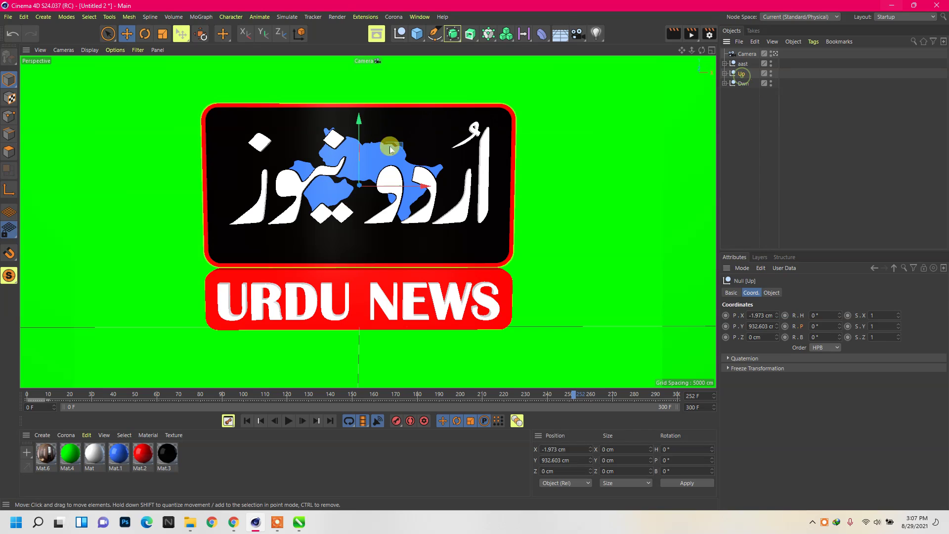
left_click_drag(360, 125, 360, 121)
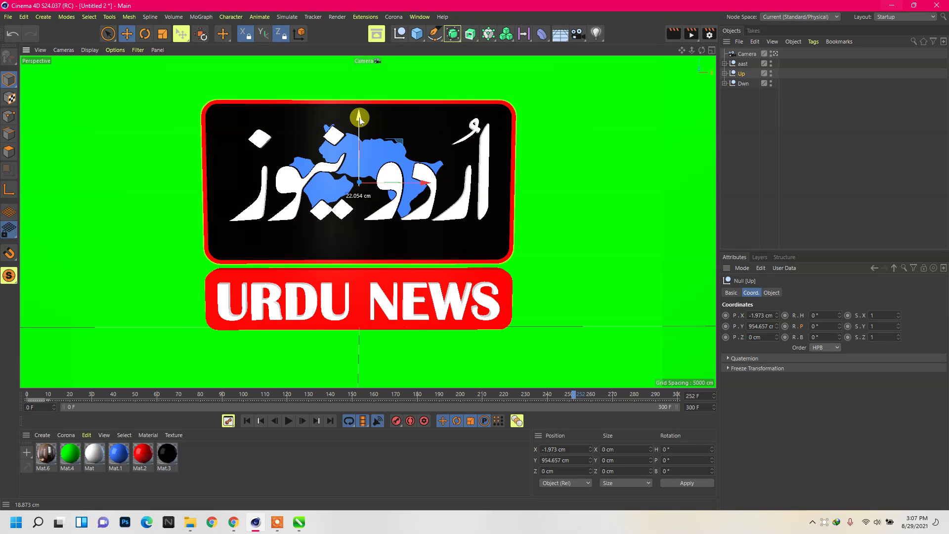
left_click_drag(360, 120, 360, 117)
left_click(789, 163)
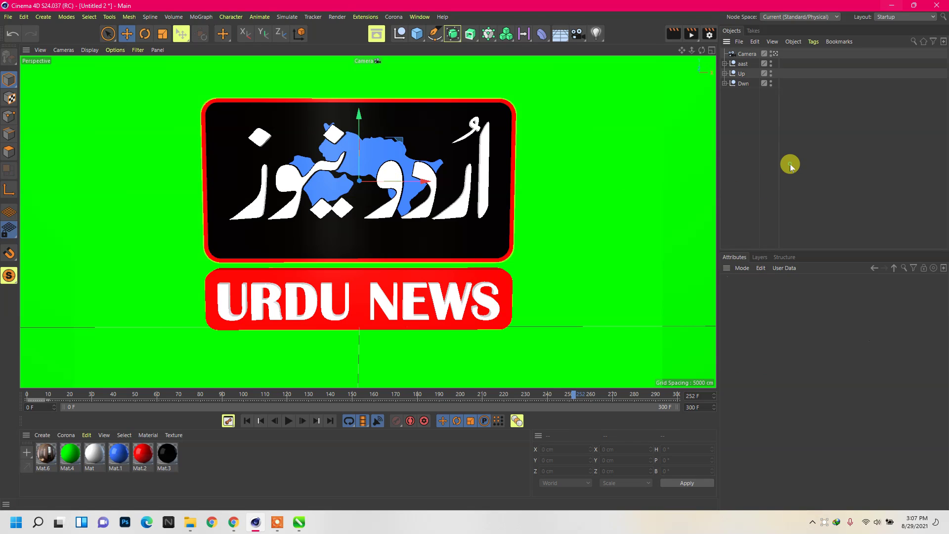
left_click(742, 73)
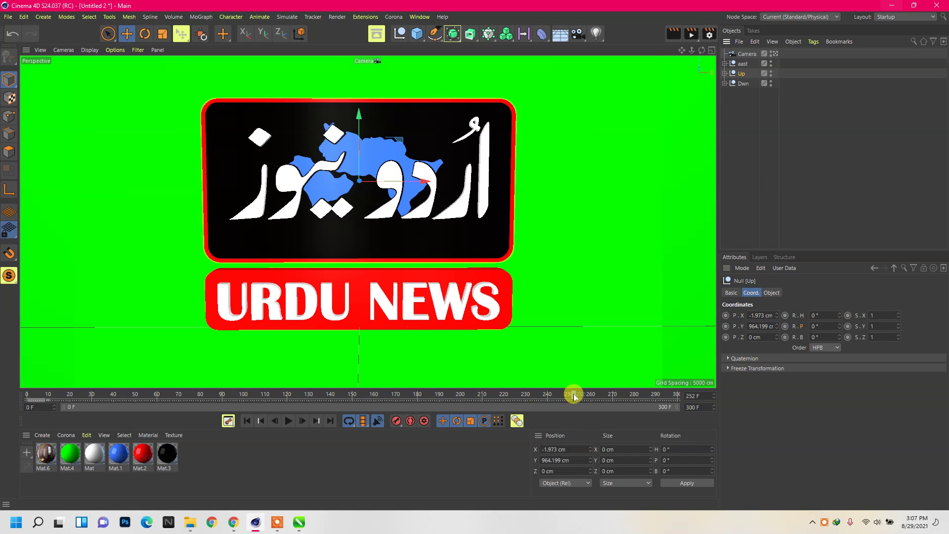
- Key Up's heading at 0° on frame 51 and -17° on frame 111
mouse_move(573, 396)
left_mouse_down()
mouse_move(17, 394)
mouse_move(254, 395)
mouse_move(6, 406)
left_mouse_up()
left_click_drag(29, 395, 138, 394)
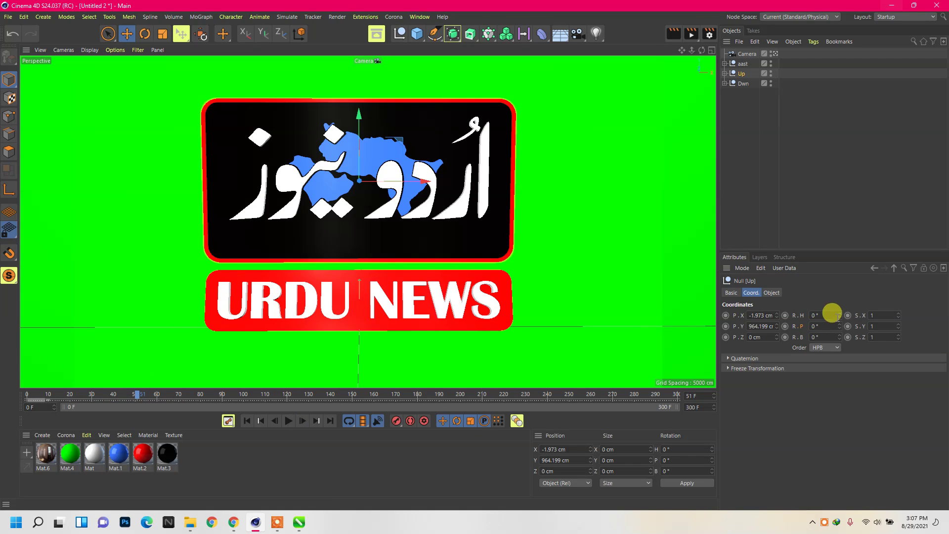
left_click(785, 316)
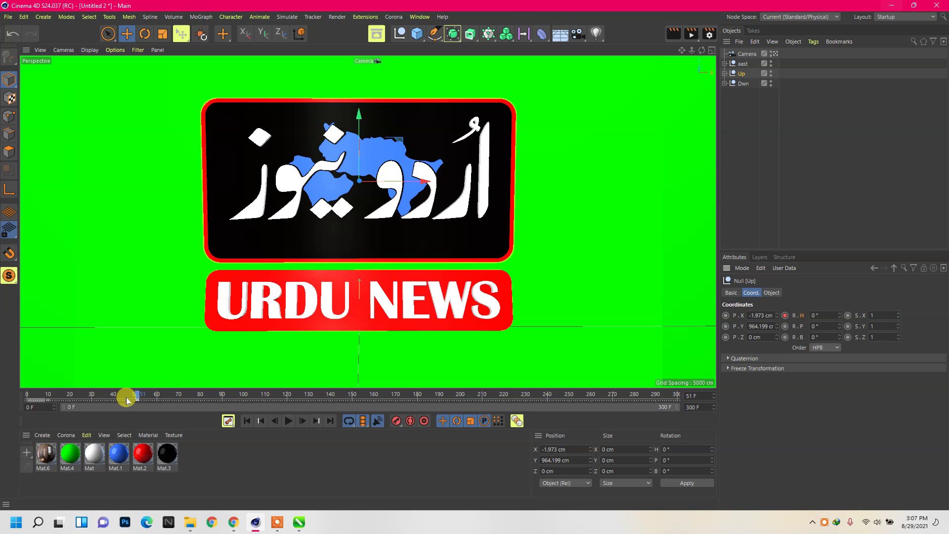
mouse_move(138, 399)
left_mouse_down()
mouse_move(352, 405)
mouse_move(261, 399)
mouse_move(276, 400)
left_mouse_up()
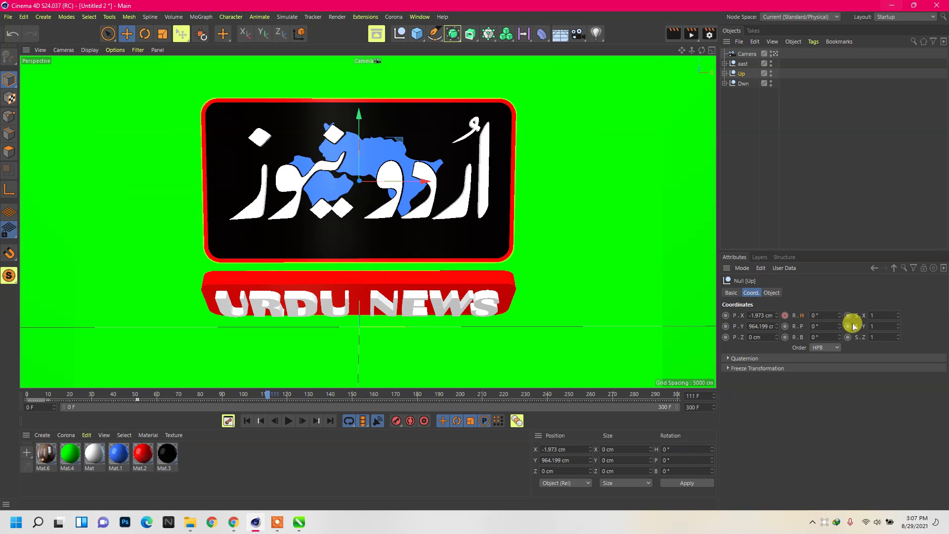
left_click_drag(841, 317, 841, 336)
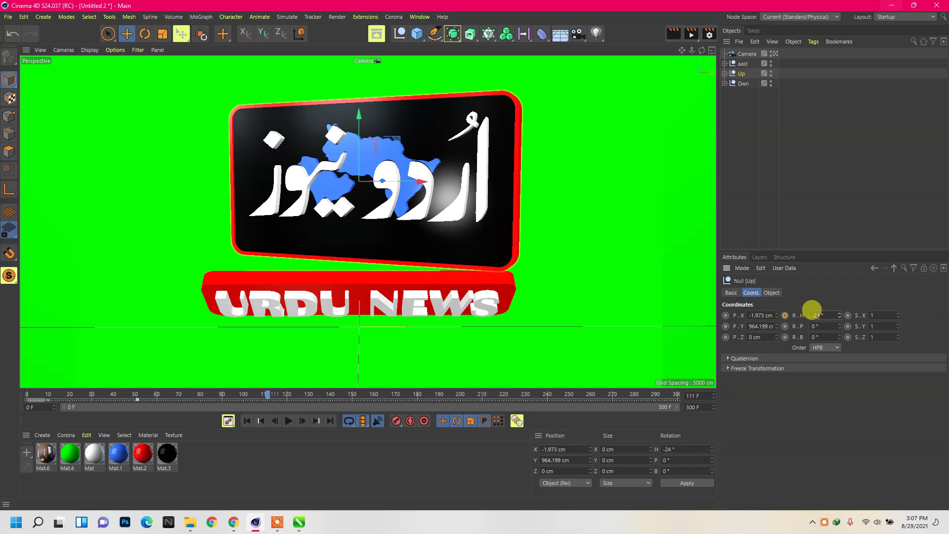
left_click_drag(839, 320, 839, 315)
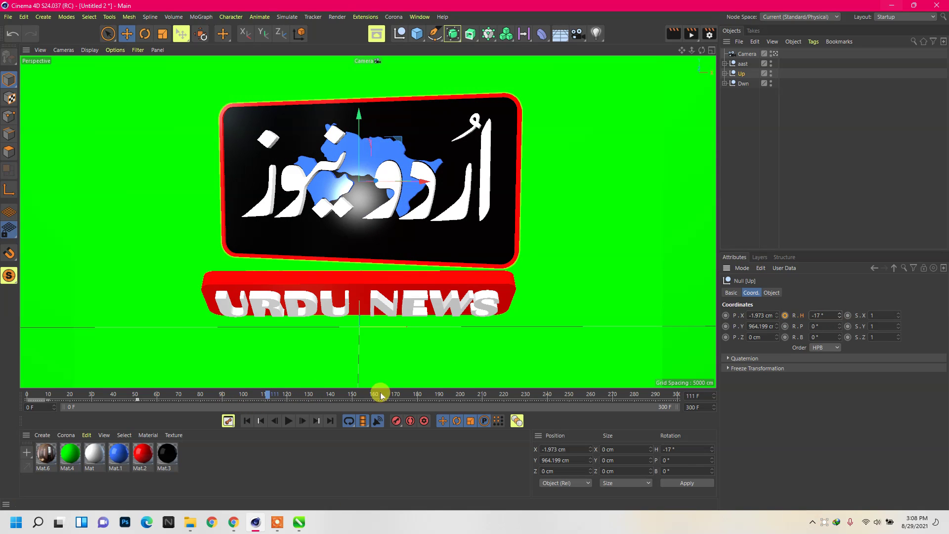
left_click(786, 315)
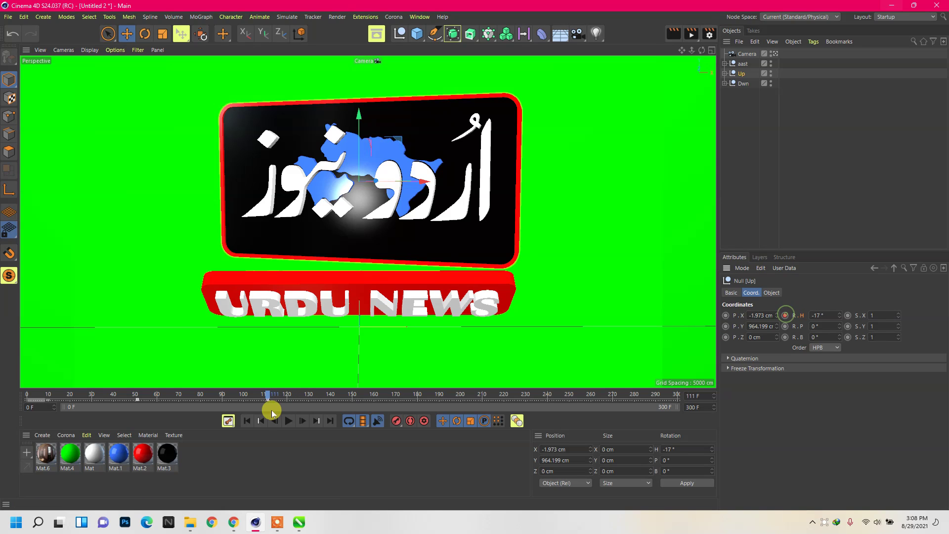
- Key Up's heading at 19° on frame 149 and 360° on frame 230, then rewind
left_click_drag(267, 394, 351, 395)
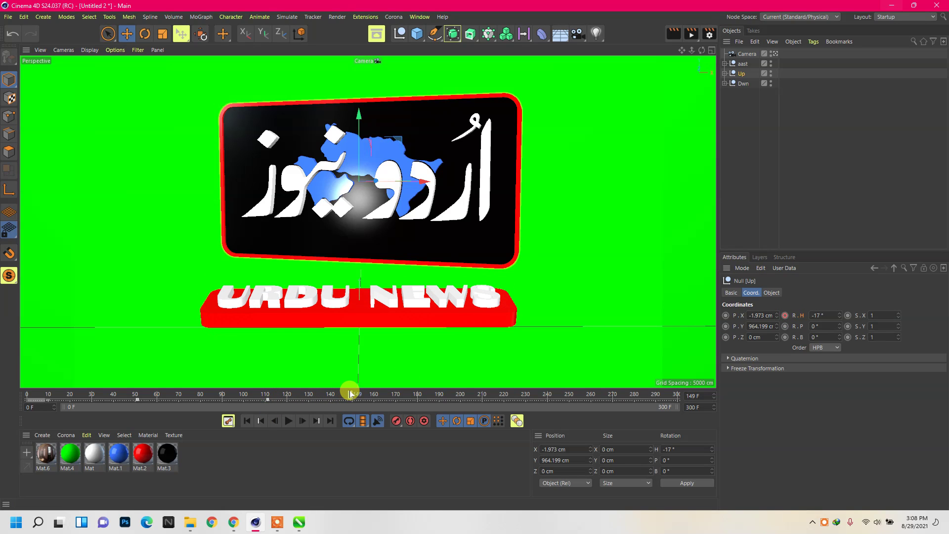
left_click_drag(840, 316, 821, 319)
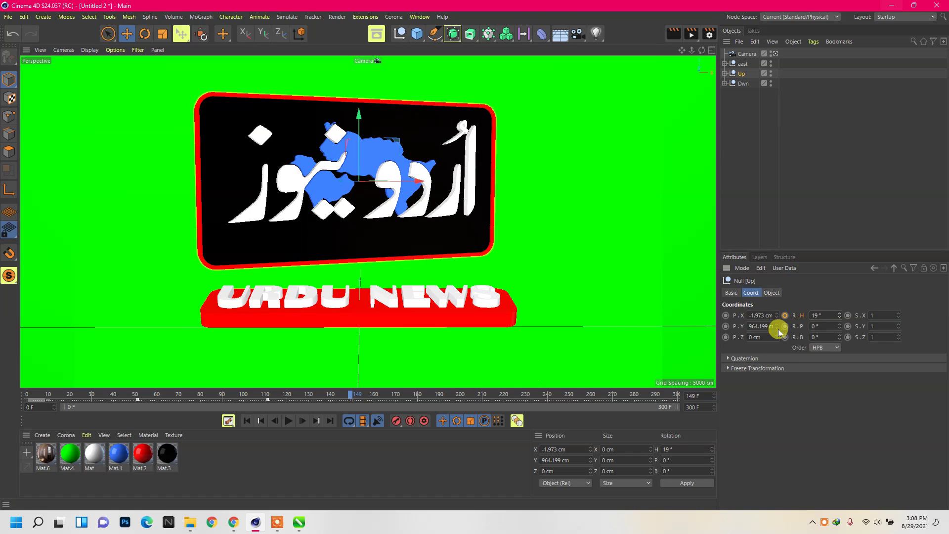
left_click(784, 316)
mouse_move(466, 394)
left_mouse_down()
mouse_move(543, 396)
mouse_move(529, 401)
left_mouse_up()
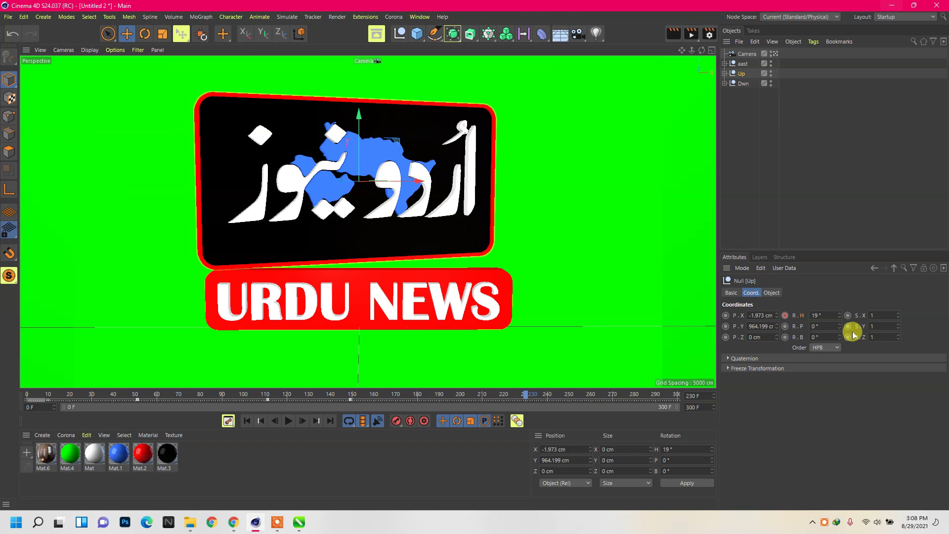
left_click(824, 316)
type("360")
left_click(785, 316)
left_click(524, 396)
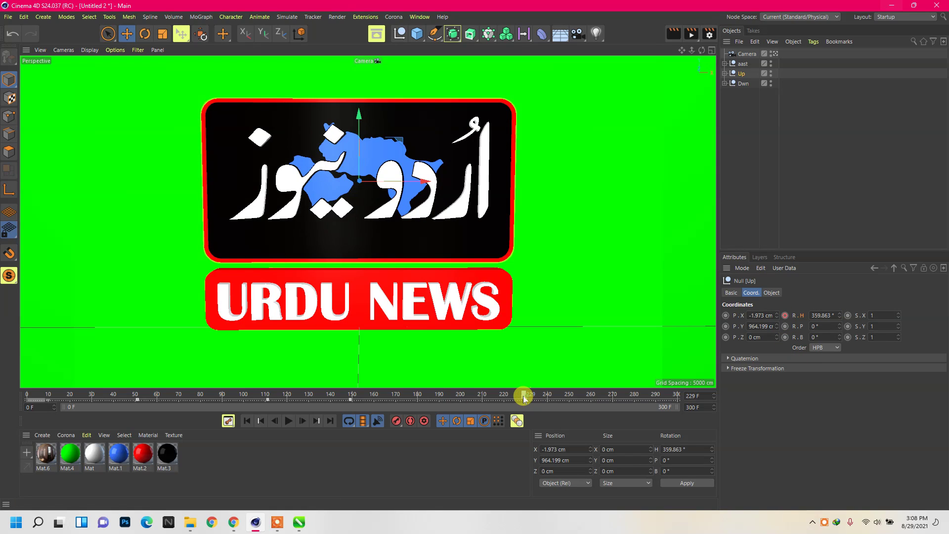
left_click_drag(524, 396, 26, 397)
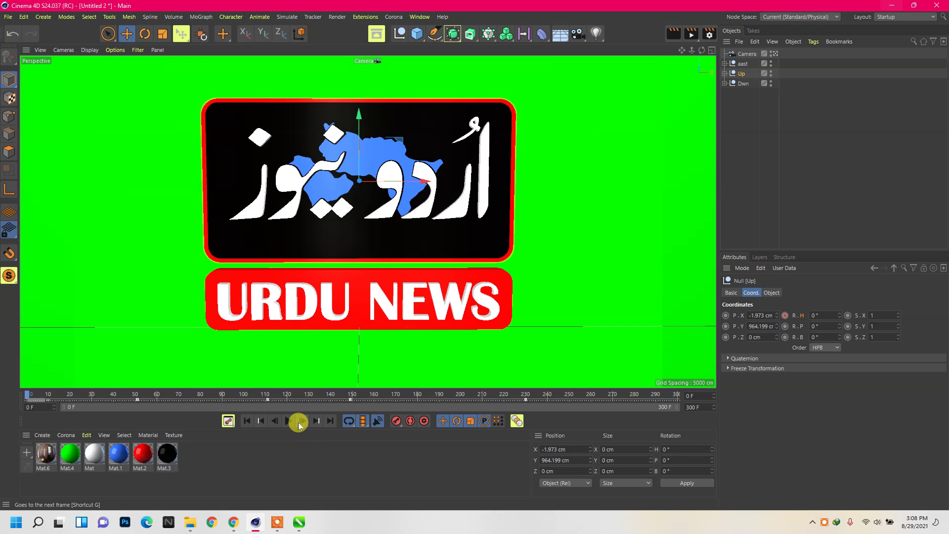
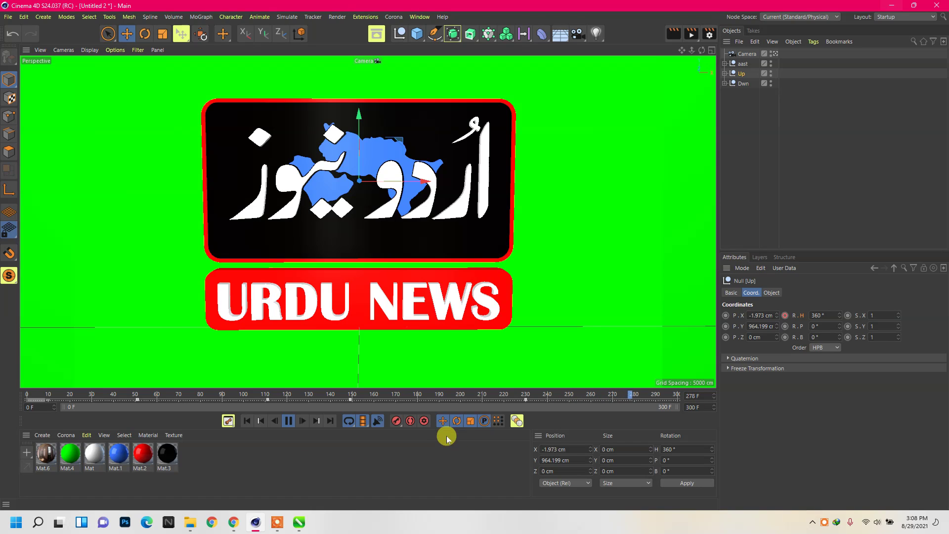
- Stop playback, create Mat.5, and darken its base colour to 56% value
left_click(291, 419)
double_click(222, 455)
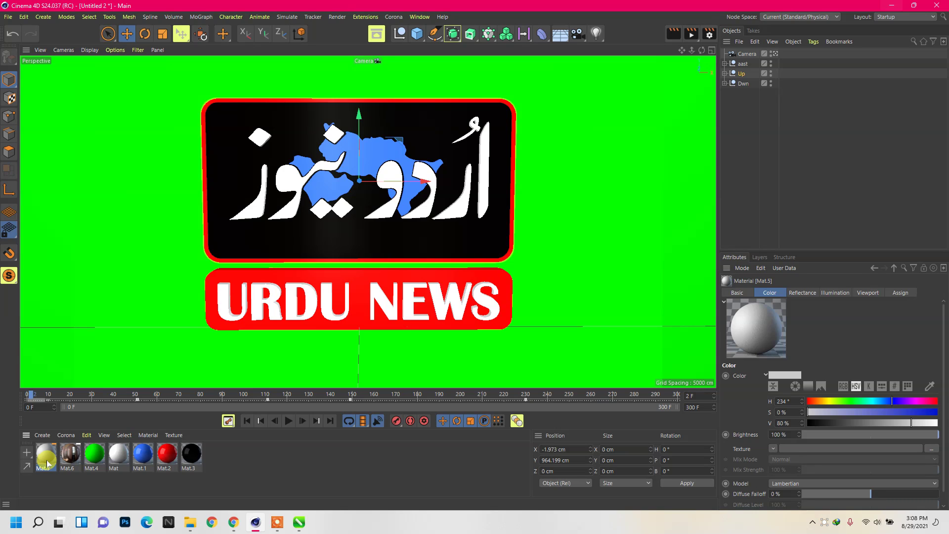
double_click(47, 463)
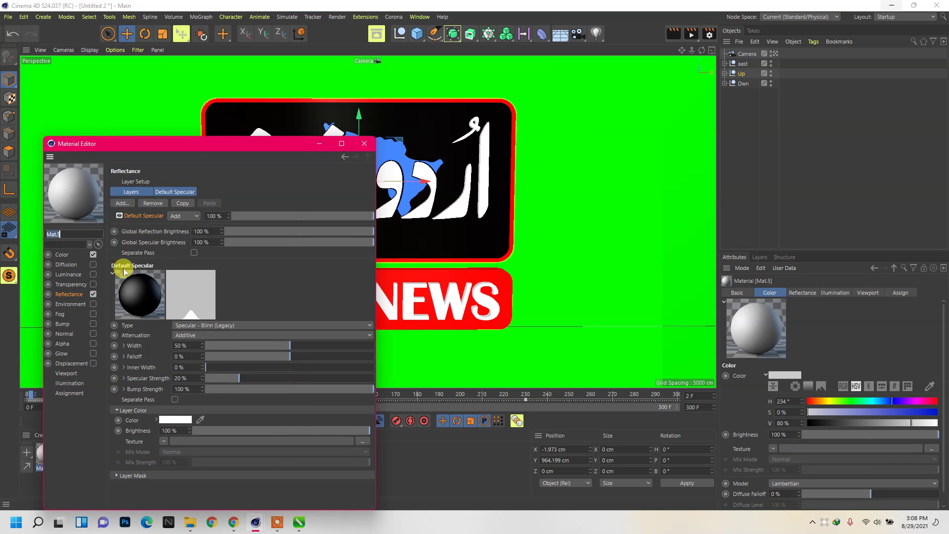
left_click(62, 255)
left_click(292, 229)
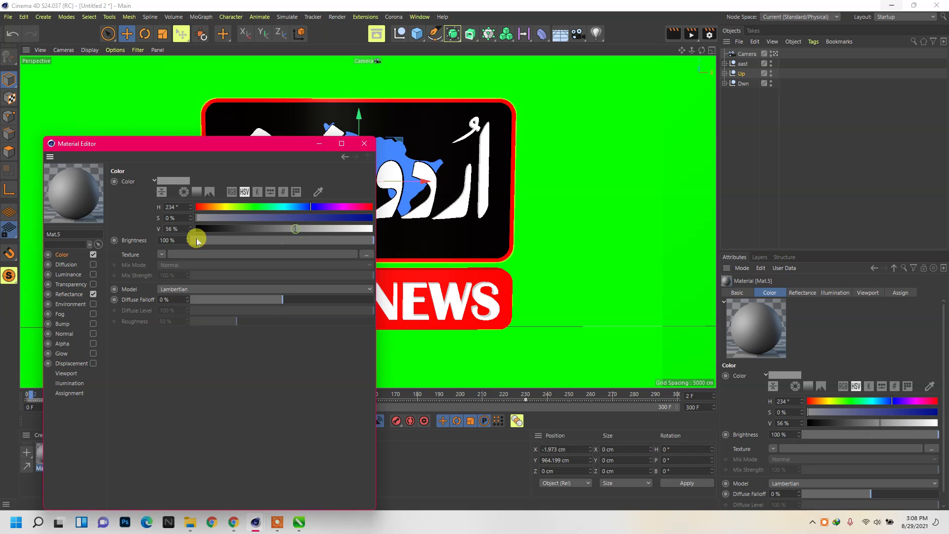
- Add a Beckmann reflection layer with a darker layer colour at 58% brightness
left_click(69, 295)
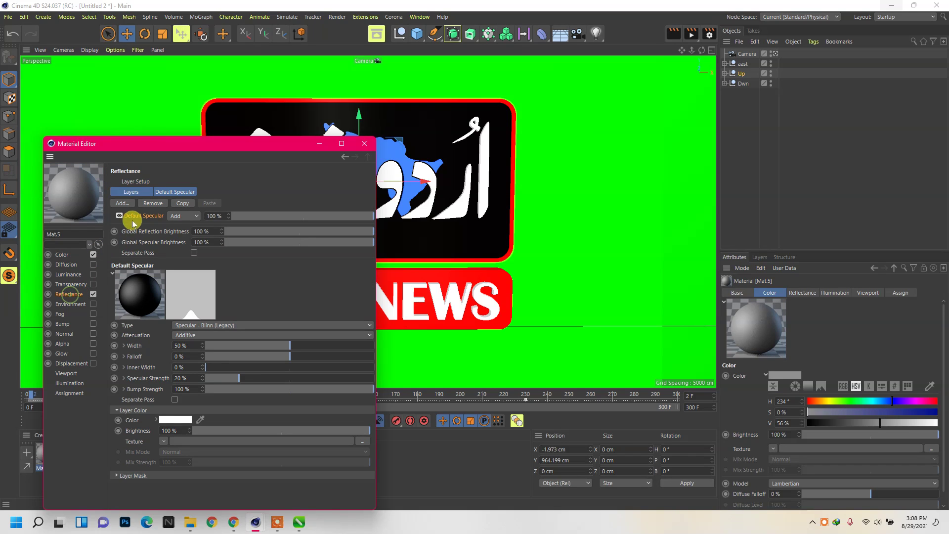
left_click(123, 208)
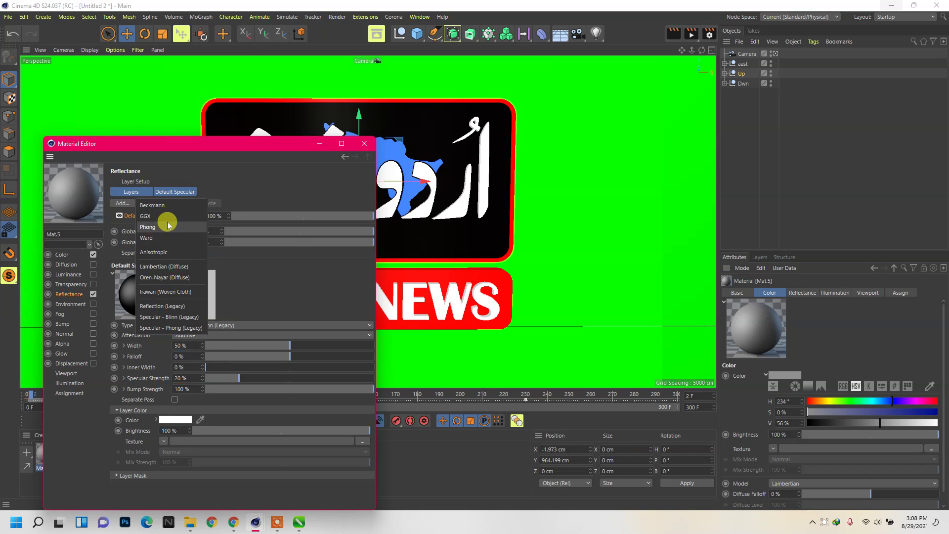
left_click(151, 205)
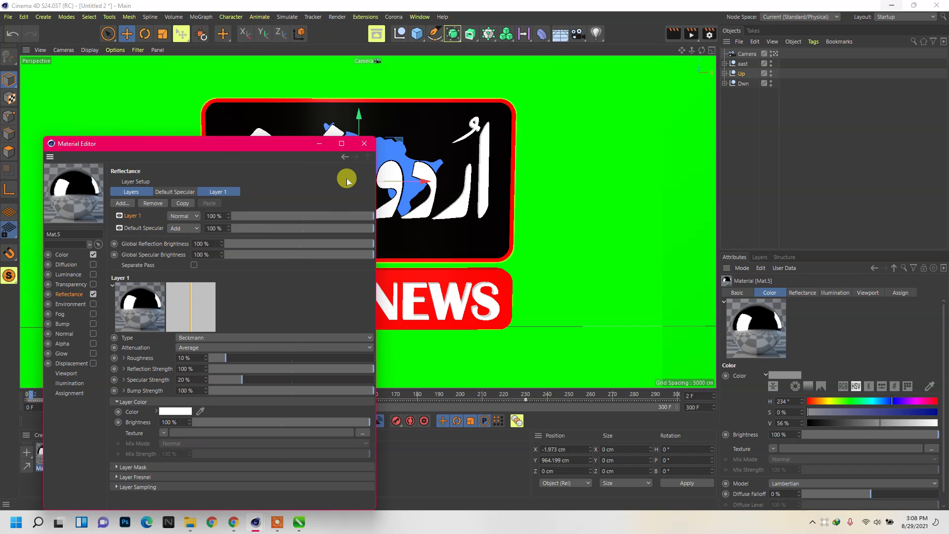
left_click(267, 423)
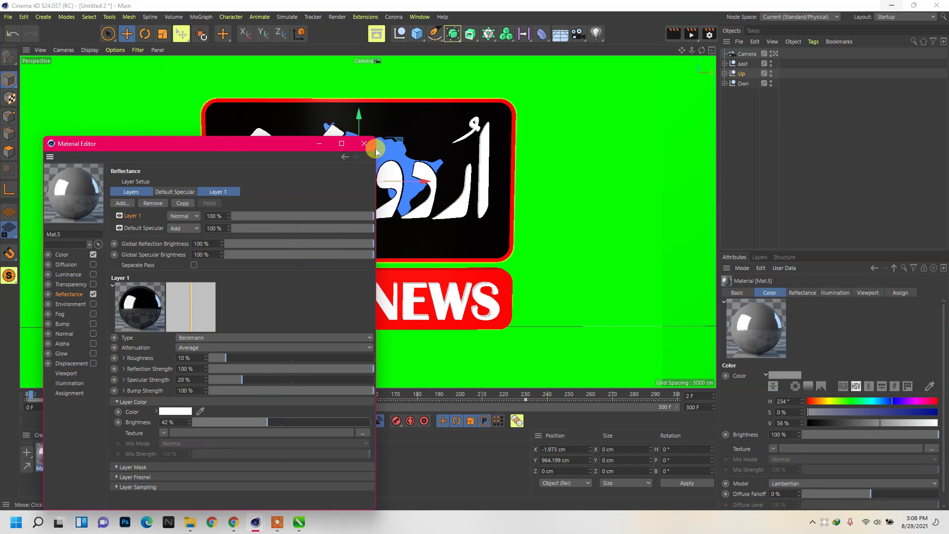
left_click(176, 412)
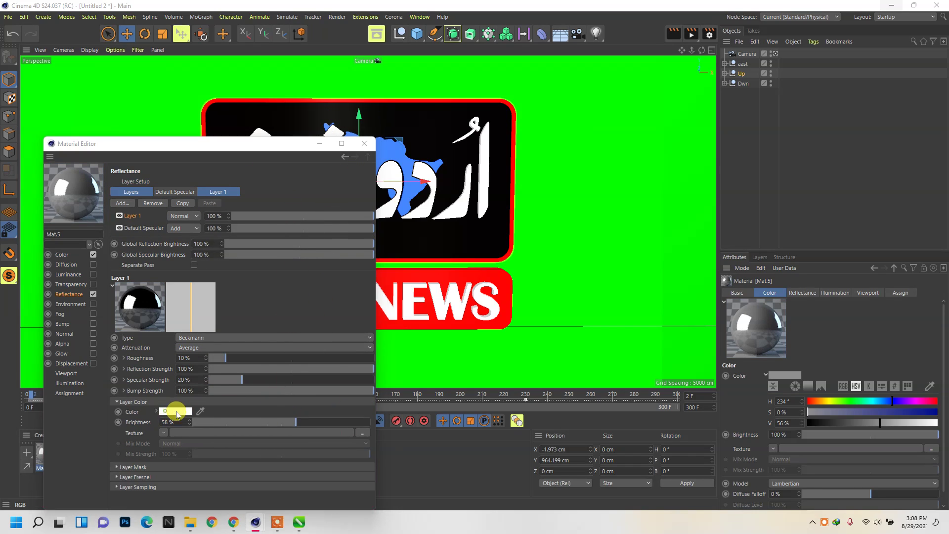
left_click(216, 431)
left_click(149, 448)
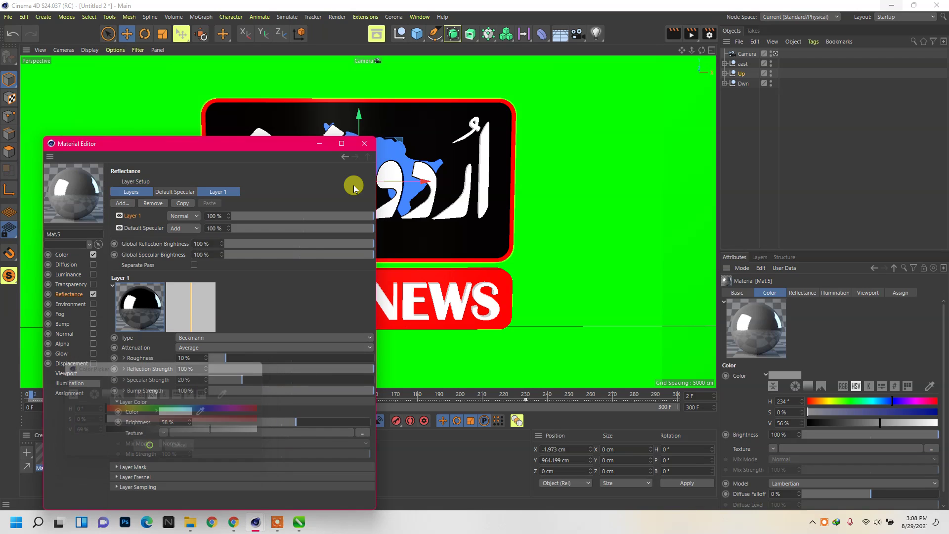
left_click(365, 143)
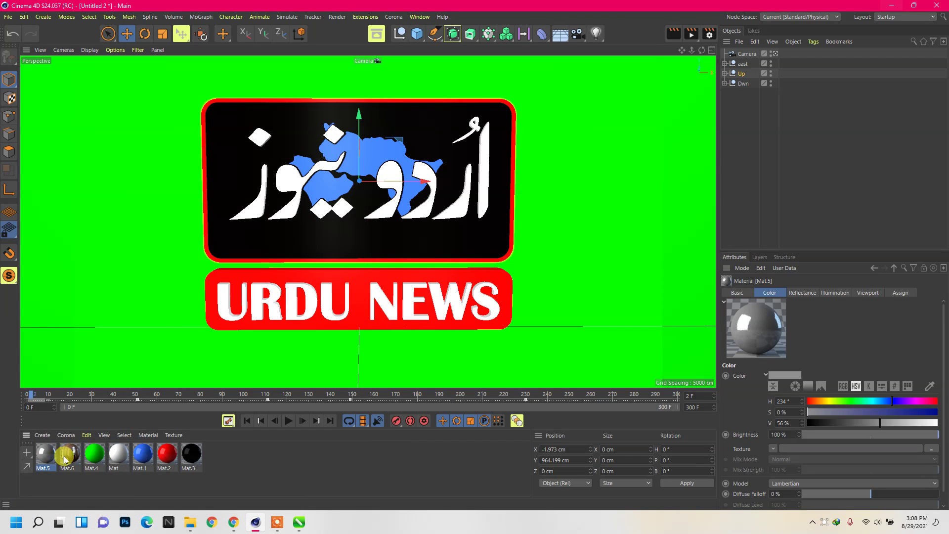
- Apply Mat.5 to the Up panel and restrict its tag to selection C1
left_click_drag(49, 454, 509, 112)
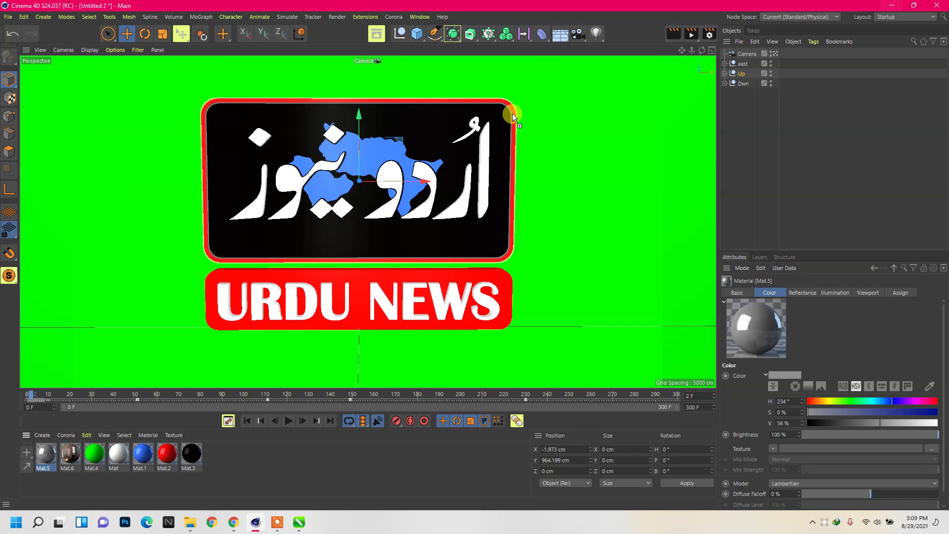
left_click(725, 74)
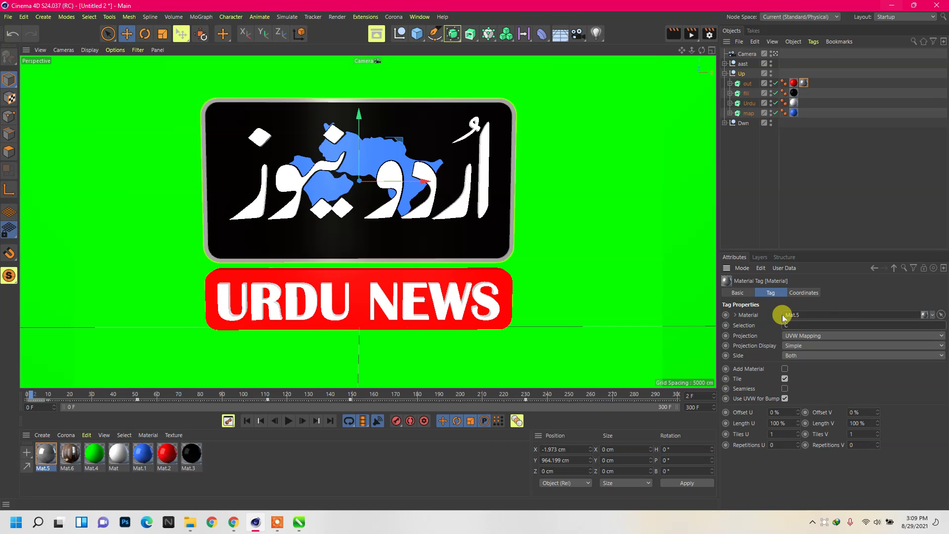
left_click(864, 323)
left_click(850, 201)
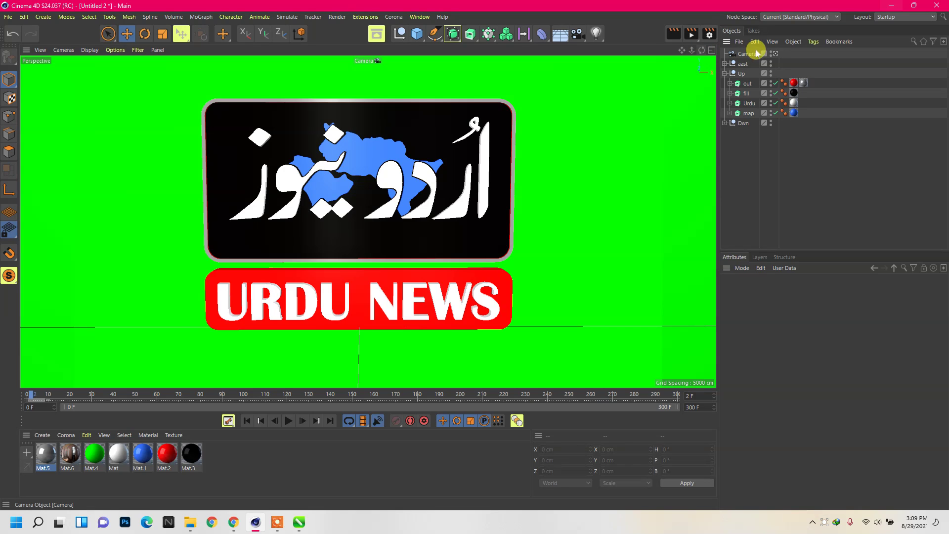
left_click(775, 55)
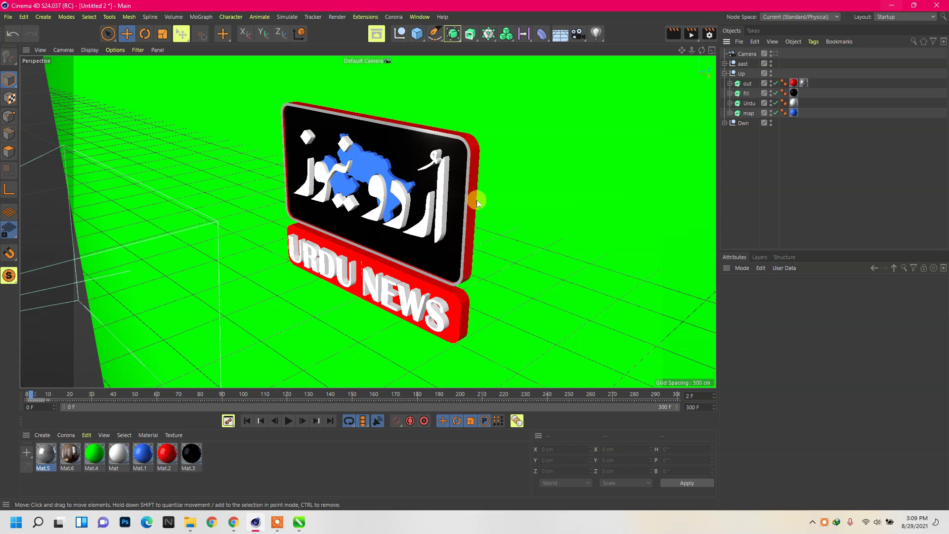
left_click(794, 85)
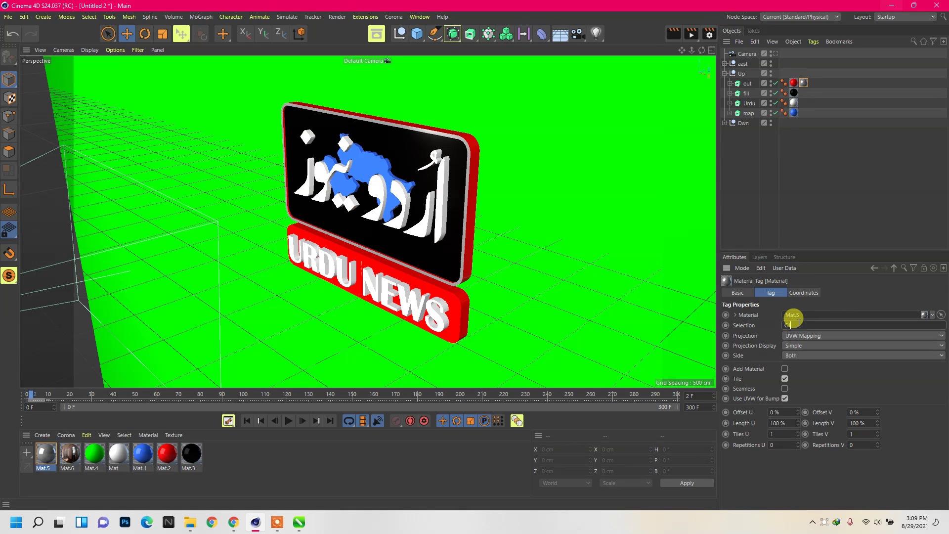
type("1")
key("Return")
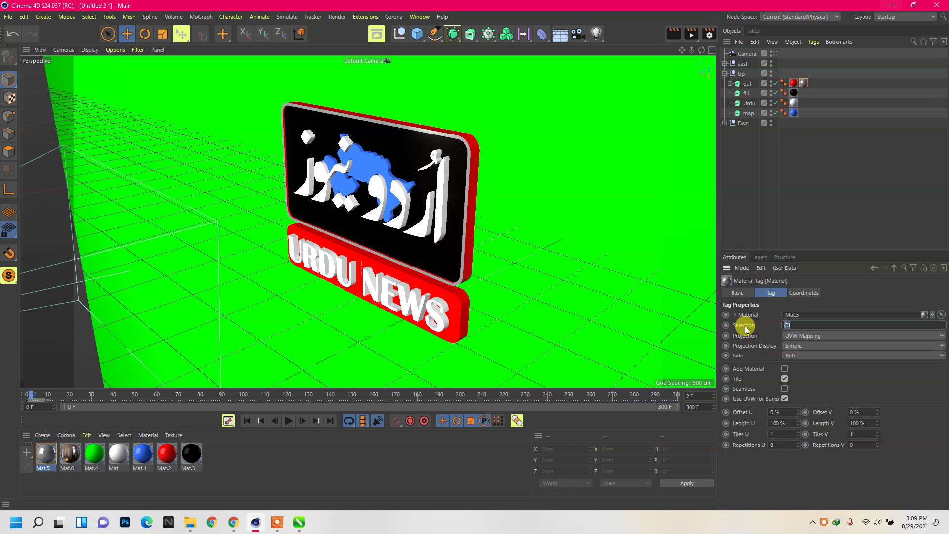
- Move the C1 selection to the red Mat.2 tag, placed after Mat.5 on out
key("ctrl+x")
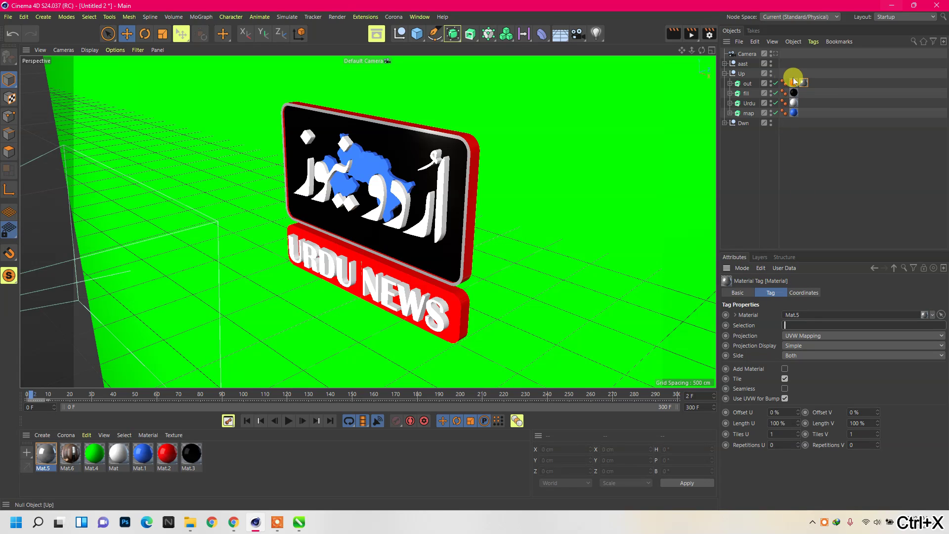
left_click(793, 83)
left_click(794, 325)
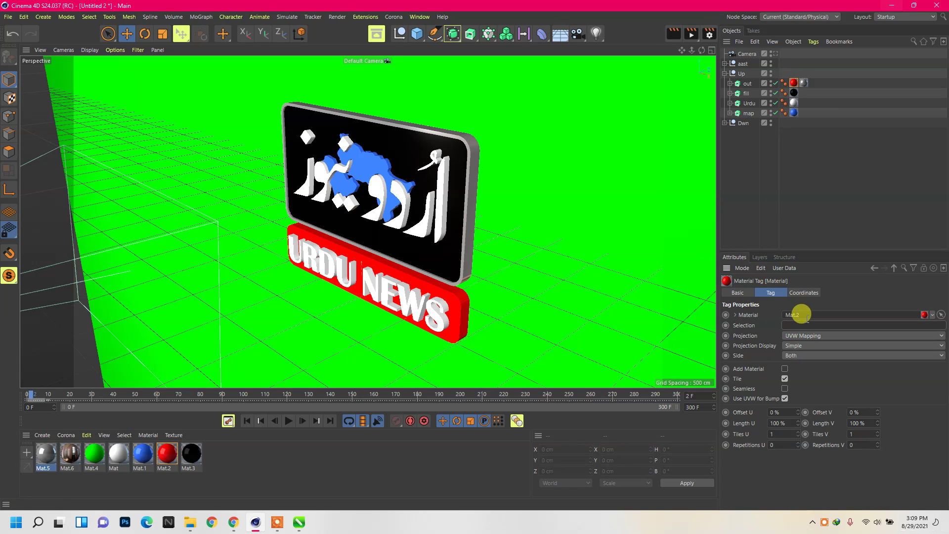
key("ctrl+v")
left_click(840, 132)
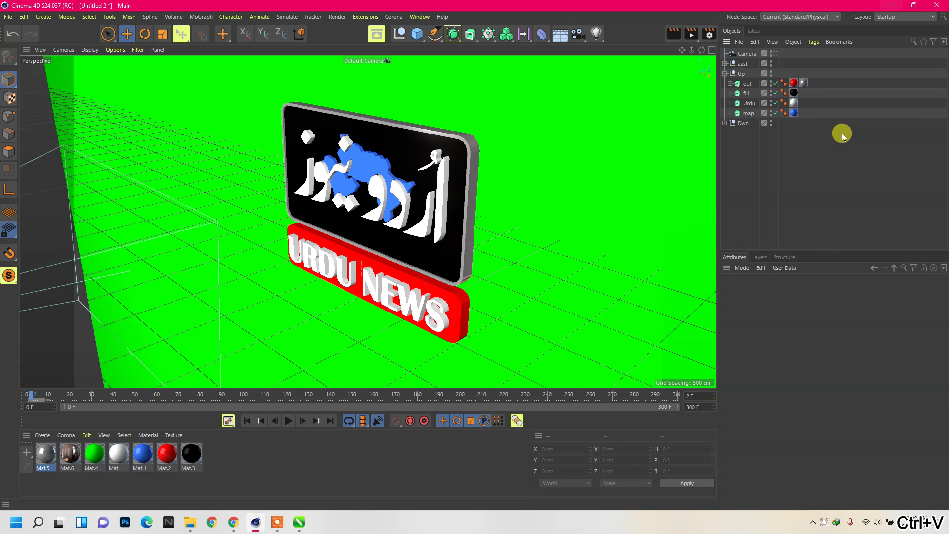
left_click(795, 83)
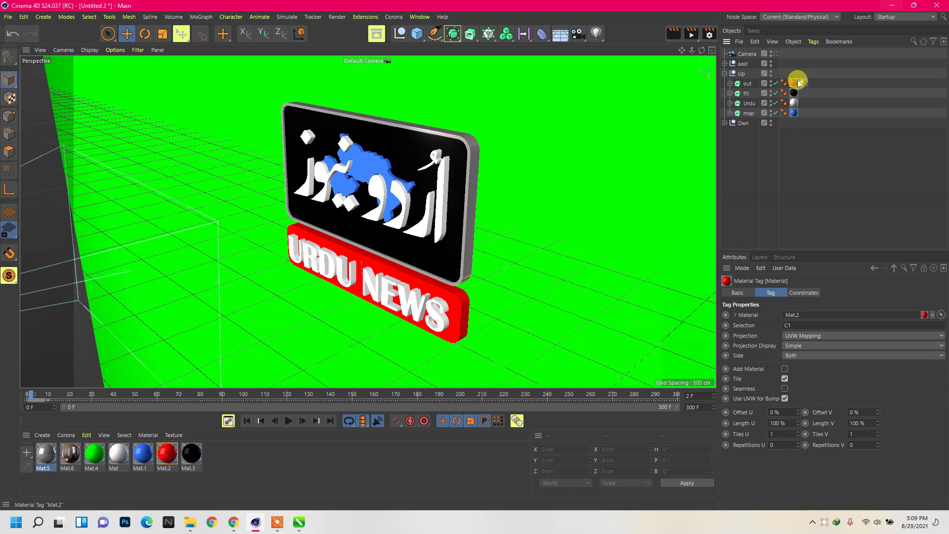
mouse_move(798, 84)
left_mouse_down()
mouse_move(785, 73)
mouse_move(805, 83)
left_mouse_up()
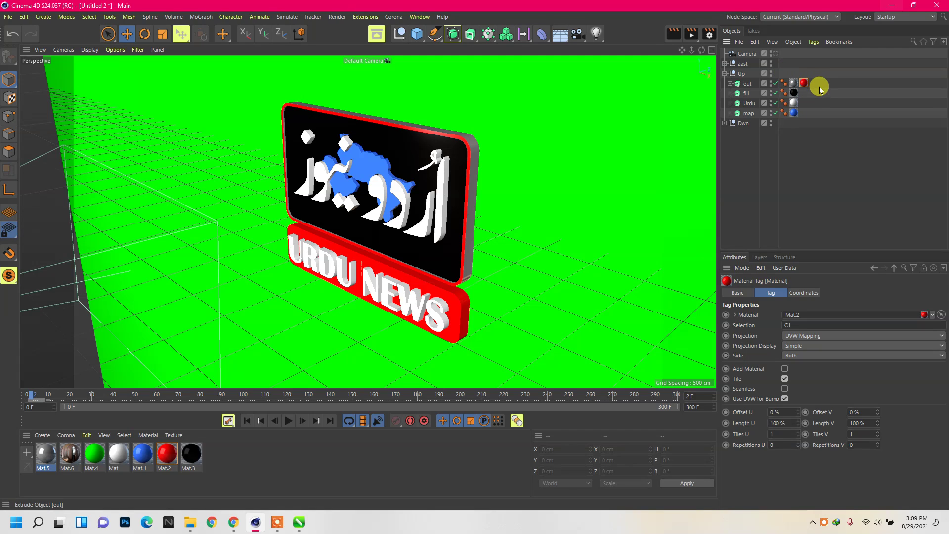
left_click(806, 148)
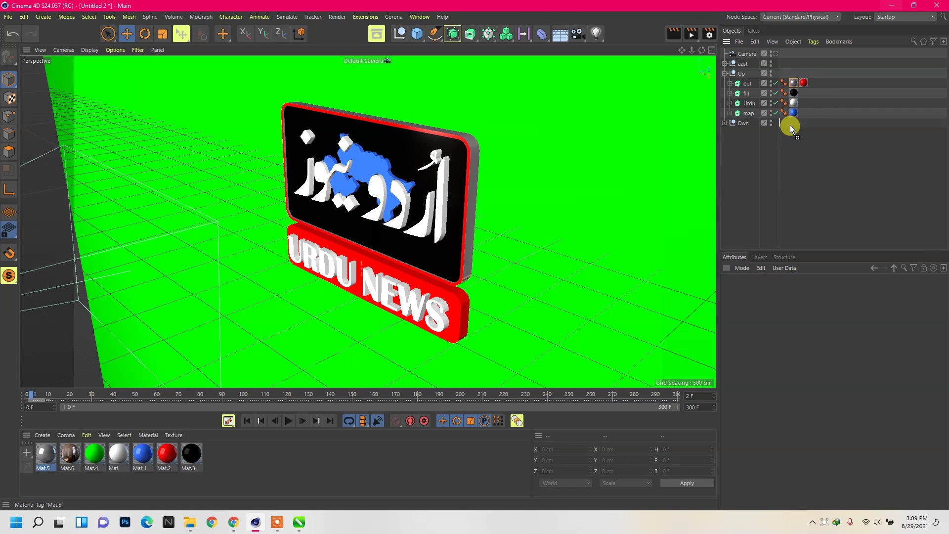
- Apply Mat.5 to the Extrude object inside the Dwn group
mouse_move(790, 126)
left_mouse_down()
mouse_move(827, 131)
mouse_move(811, 147)
mouse_move(834, 132)
left_mouse_up()
left_click(724, 122)
left_click(805, 132)
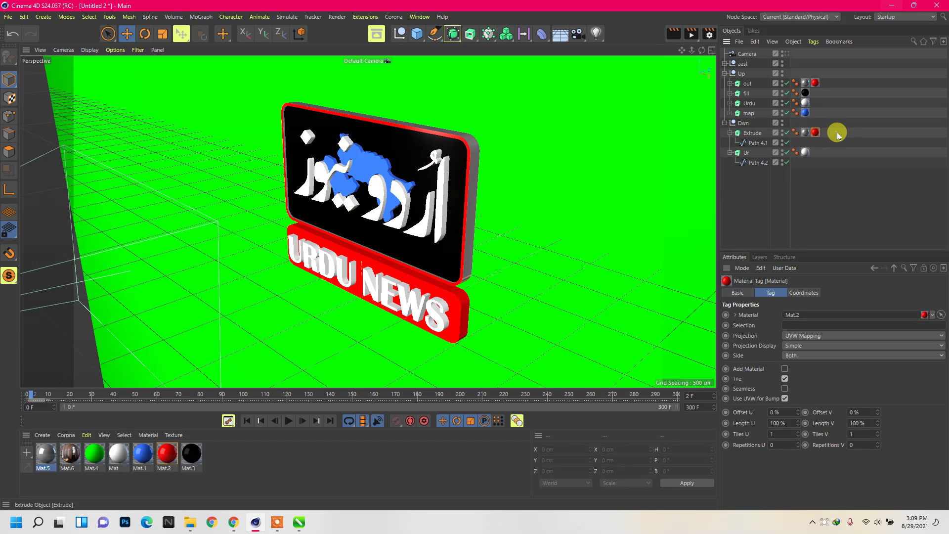
- Inspect the plate's red R1 tag, then drag blue Mat.1 onto the URDU NEWS Extrude
left_click(755, 134)
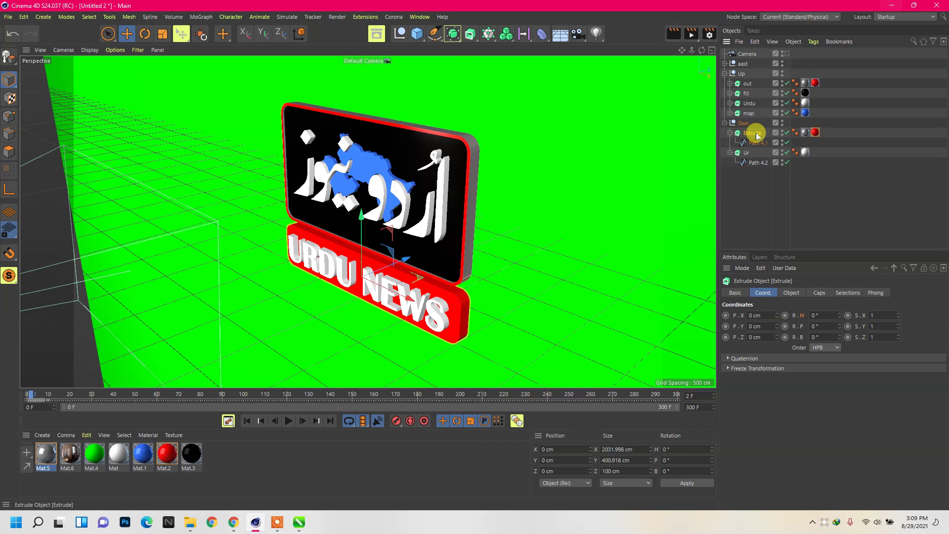
left_click(278, 522)
left_click(636, 508)
left_click(824, 150)
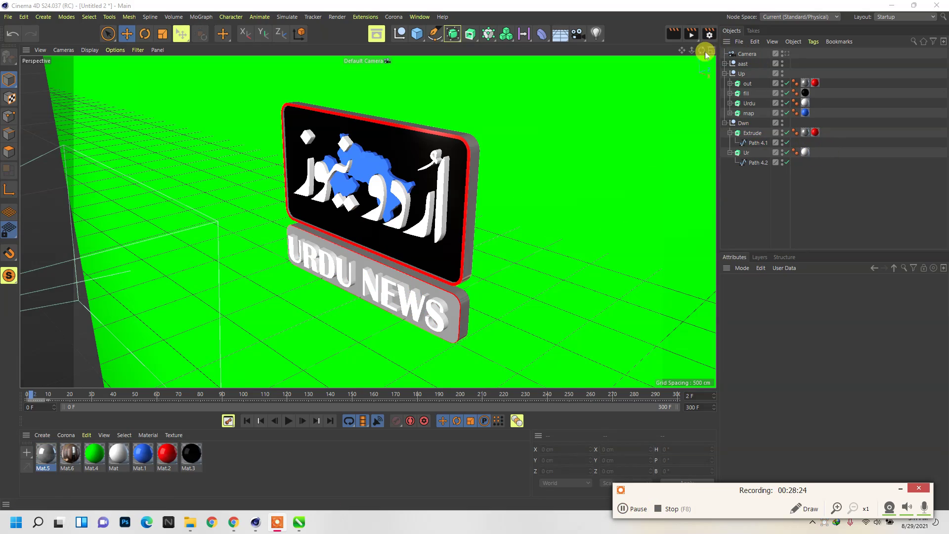
left_click_drag(702, 51, 584, 55)
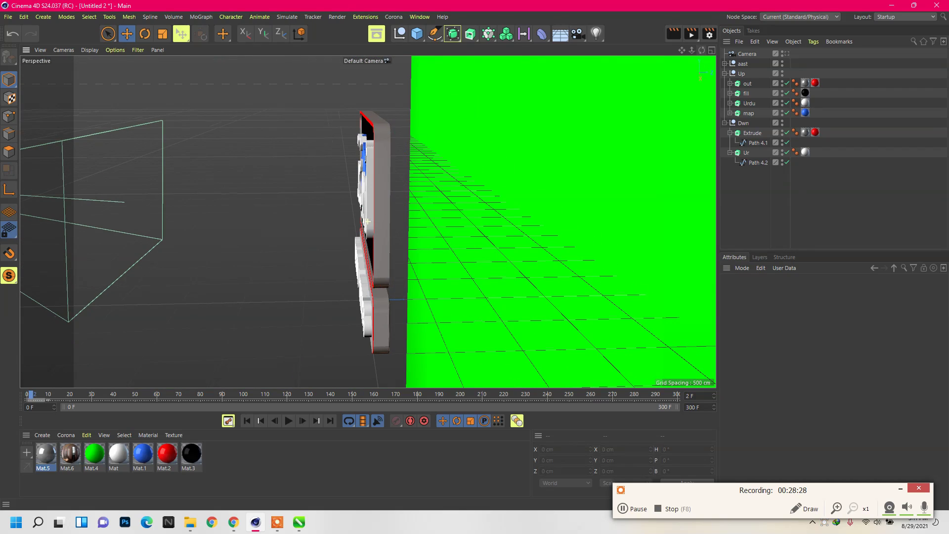
left_click(816, 132)
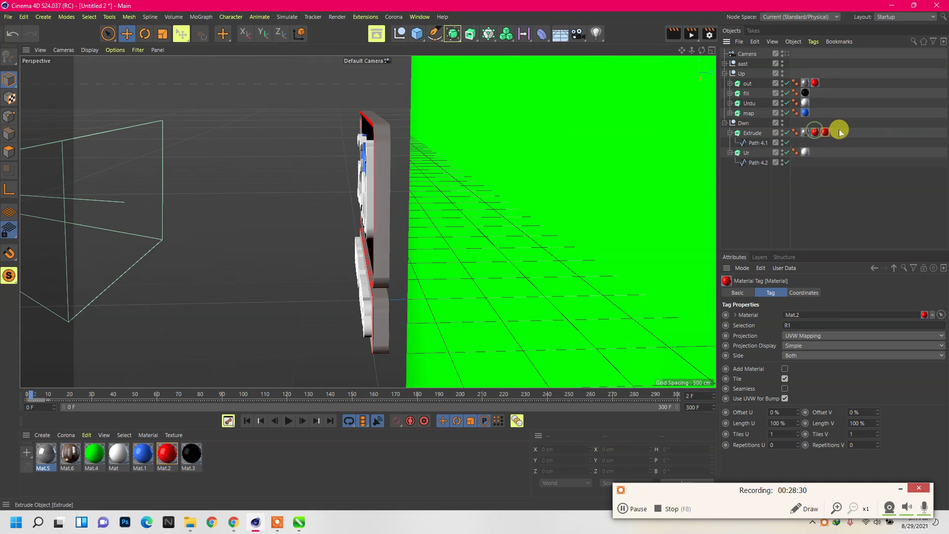
left_click(805, 325)
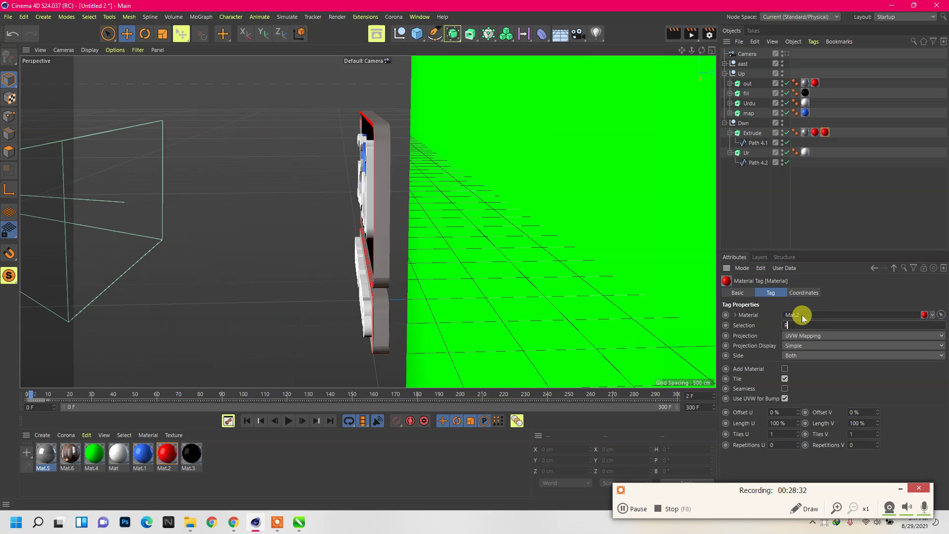
type("R2")
left_click(844, 220)
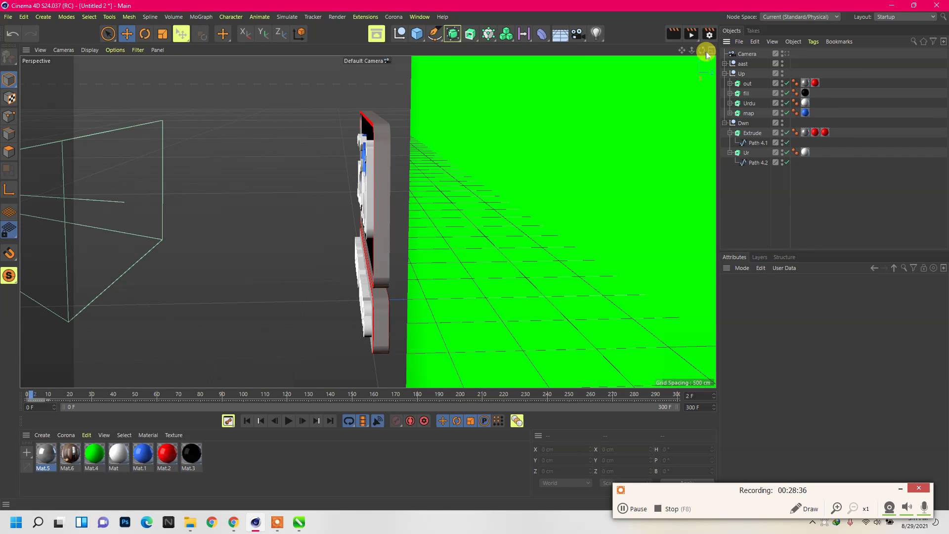
mouse_move(704, 51)
left_mouse_down()
mouse_move(681, 52)
mouse_move(792, 31)
left_mouse_up()
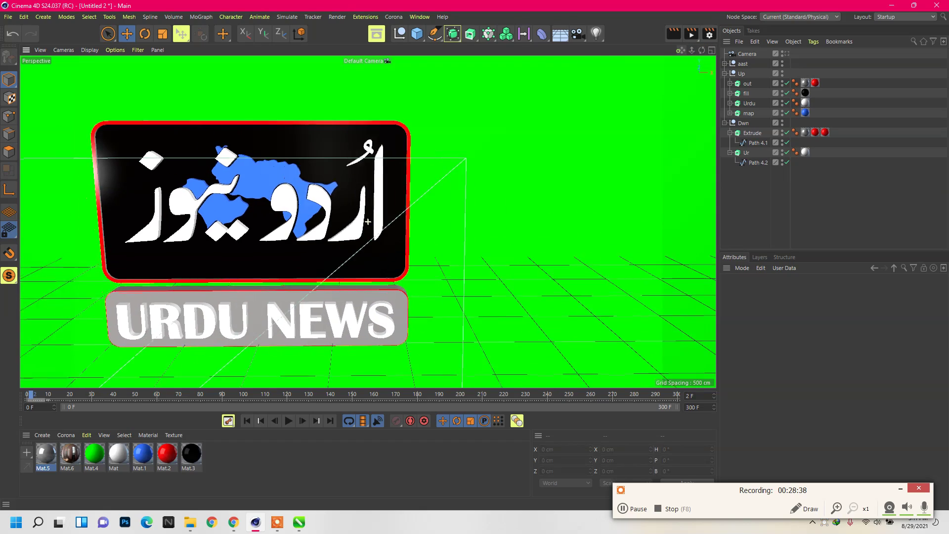
left_click_drag(699, 52, 682, 52)
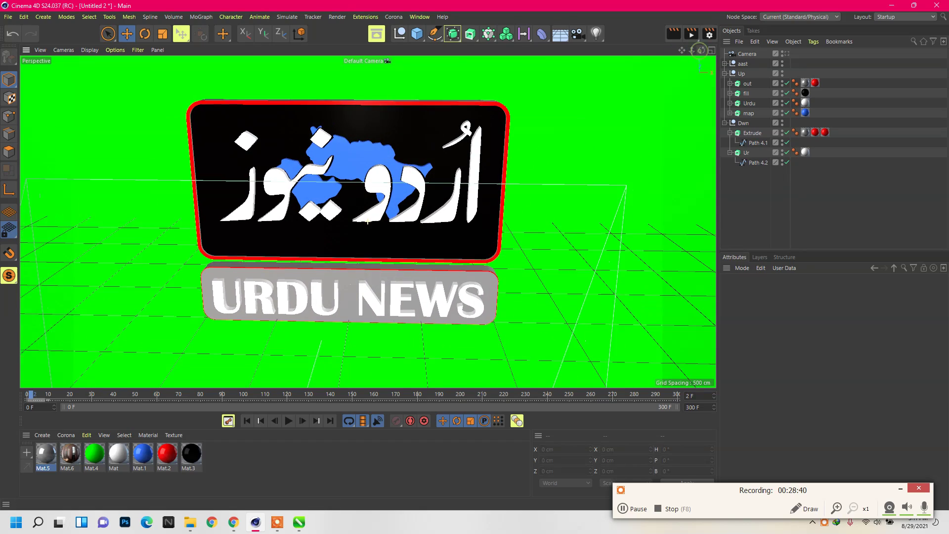
left_click_drag(150, 453, 805, 132)
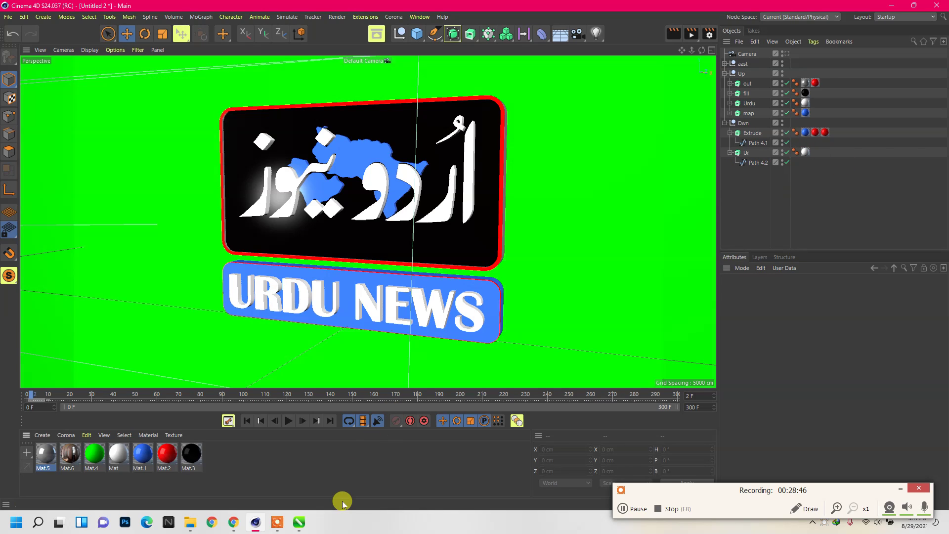
- Try Caps bevel presets on the plate's Extrude, then set bevel Size to 0 cm
left_click(752, 133)
left_click(791, 369)
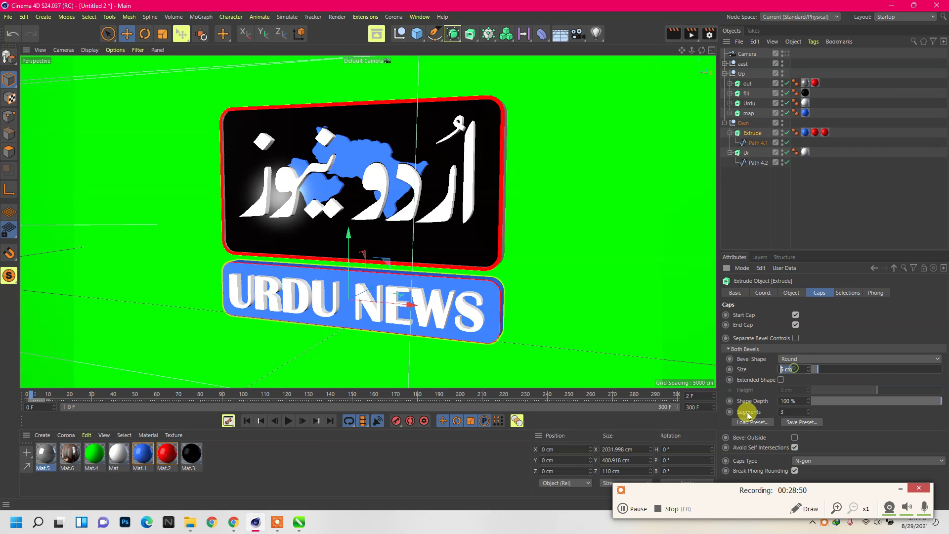
type("10")
key("Return")
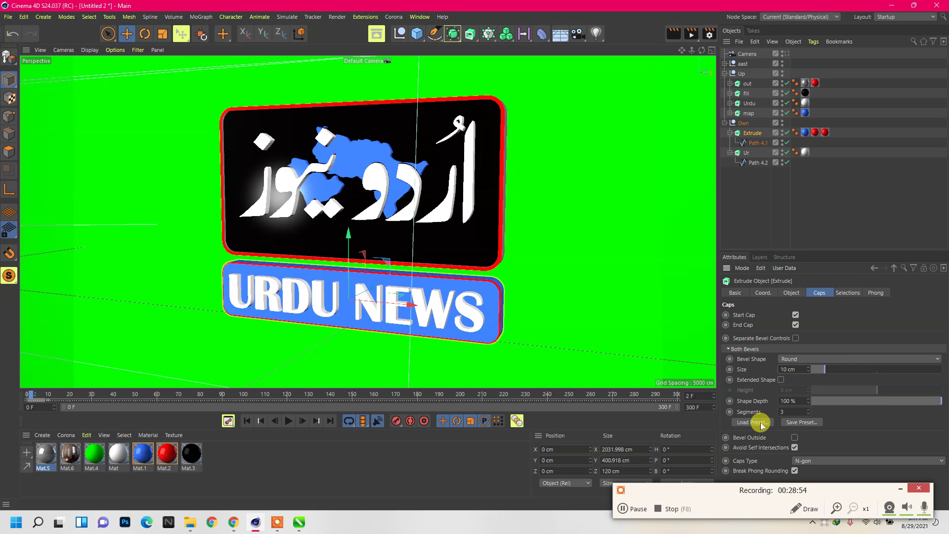
left_click(762, 423)
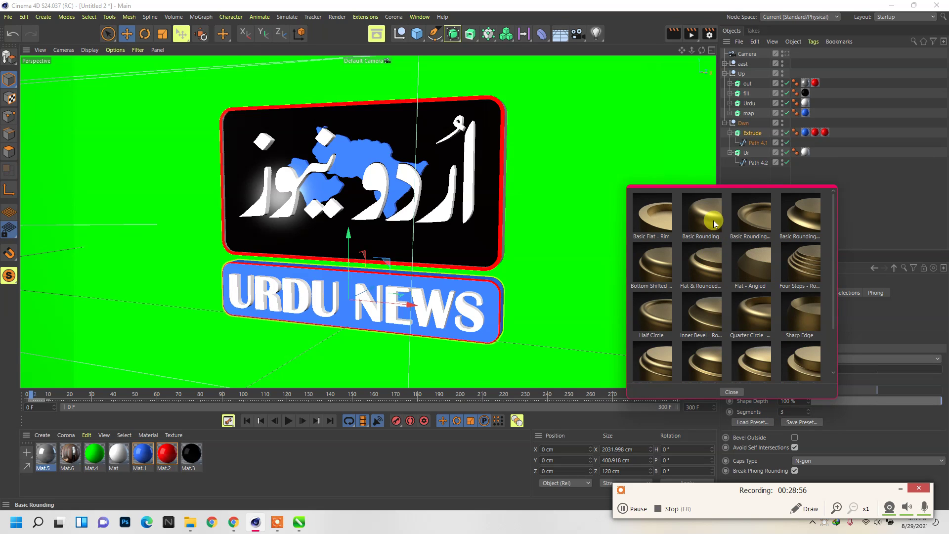
double_click(659, 261)
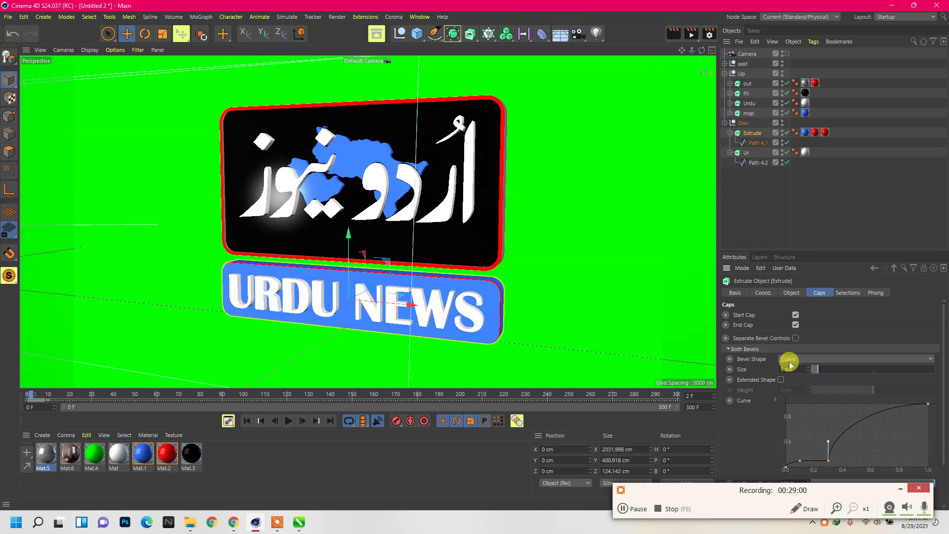
scroll(738, 358, "down", 2)
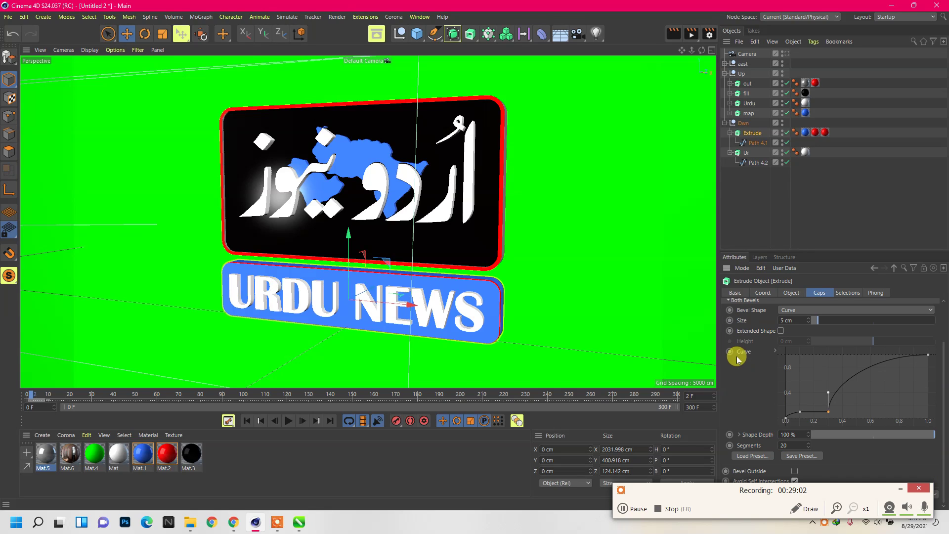
left_click(753, 455)
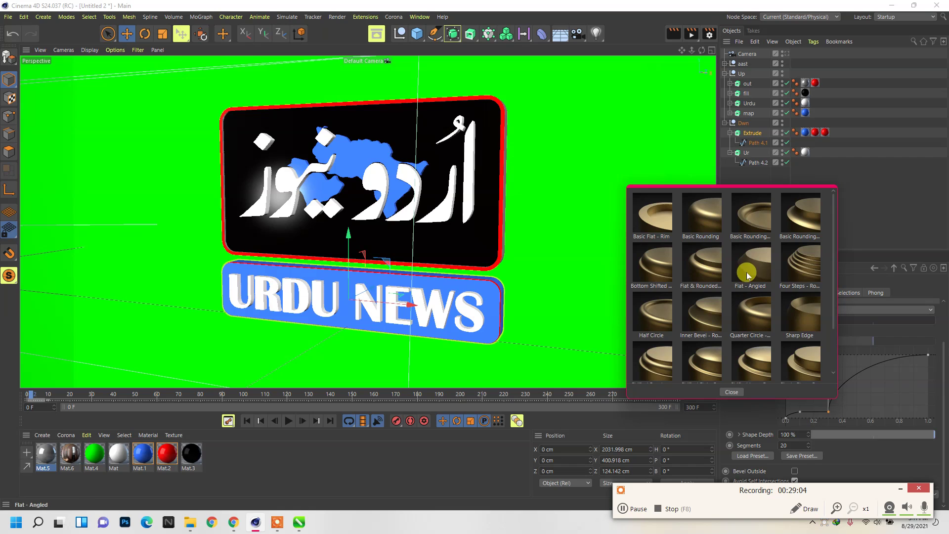
left_click(663, 270)
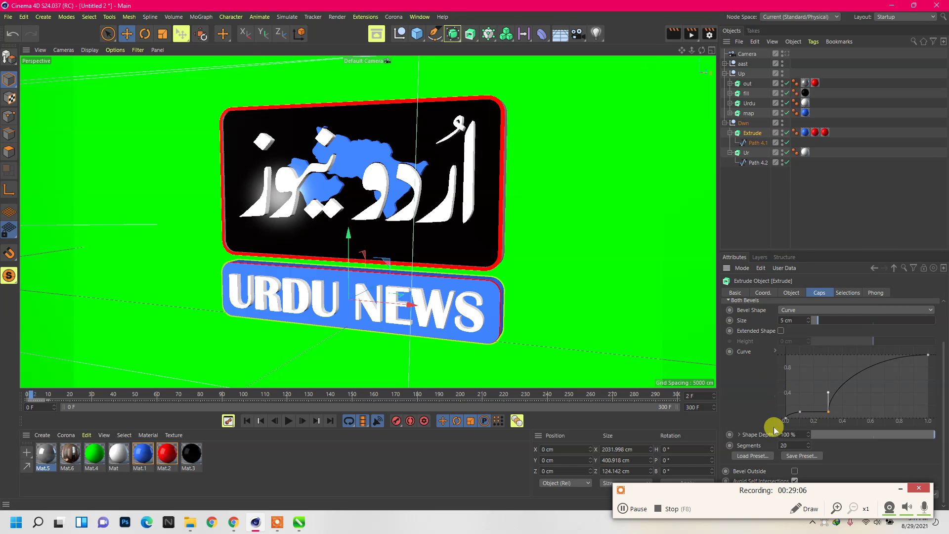
left_click(753, 456)
left_click(658, 221)
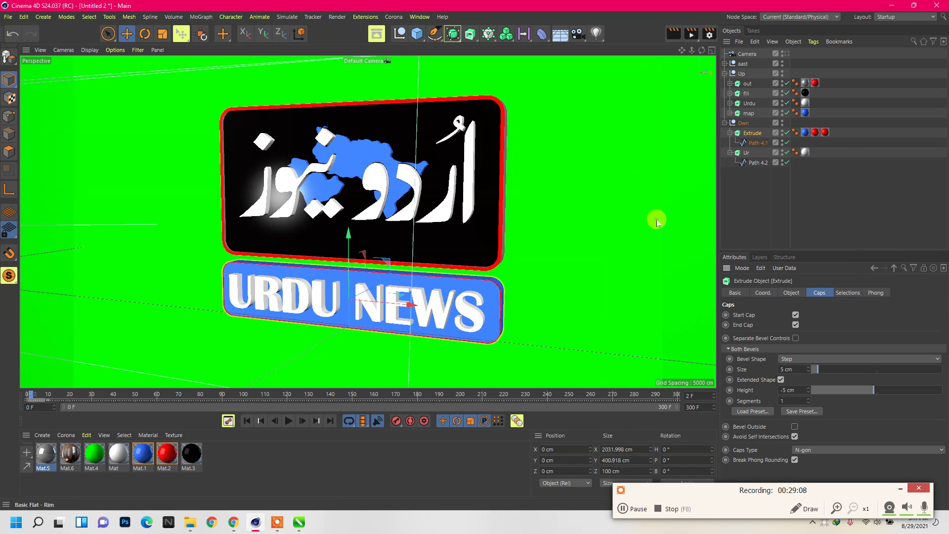
left_click_drag(800, 368, 731, 354)
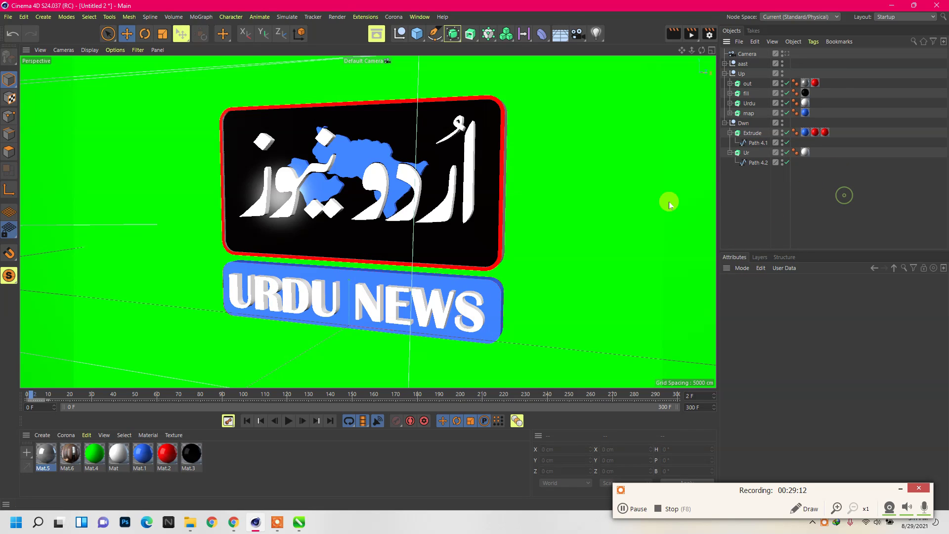
- Delete the plate's extra red material tags and view through the scene Camera
left_click_drag(843, 122, 816, 134)
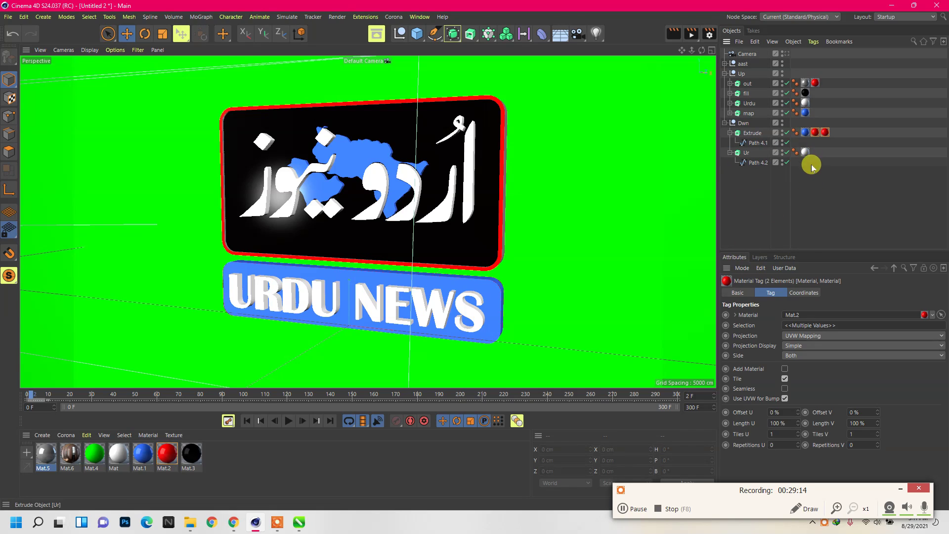
key("Delete")
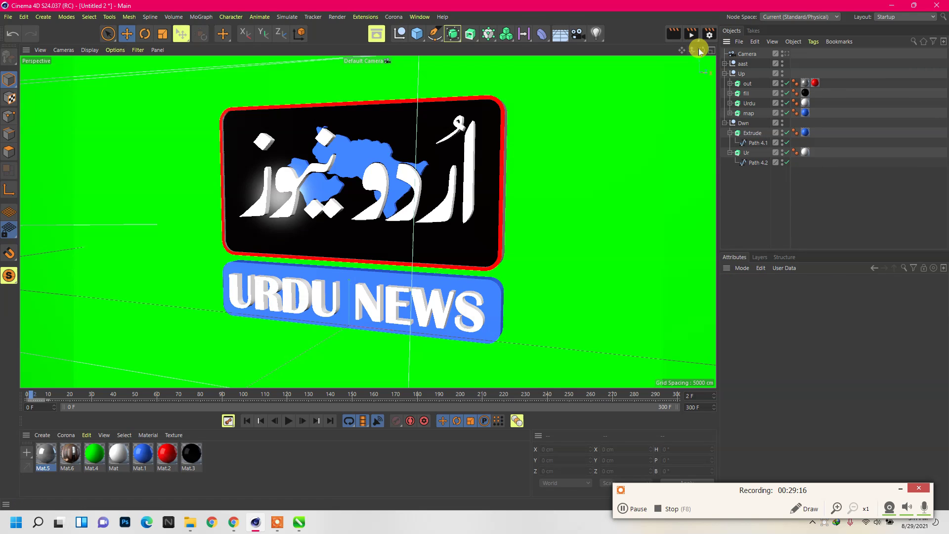
left_click(788, 53)
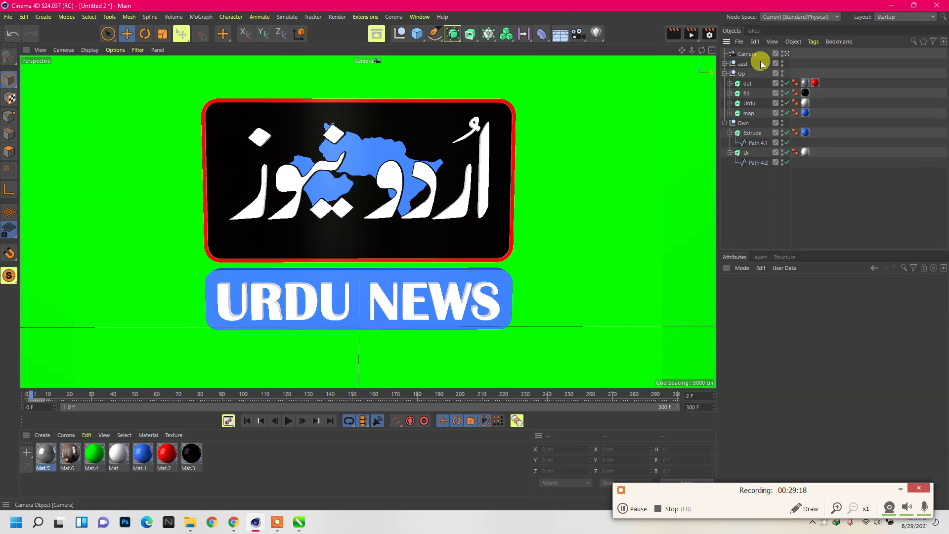
left_click(901, 488)
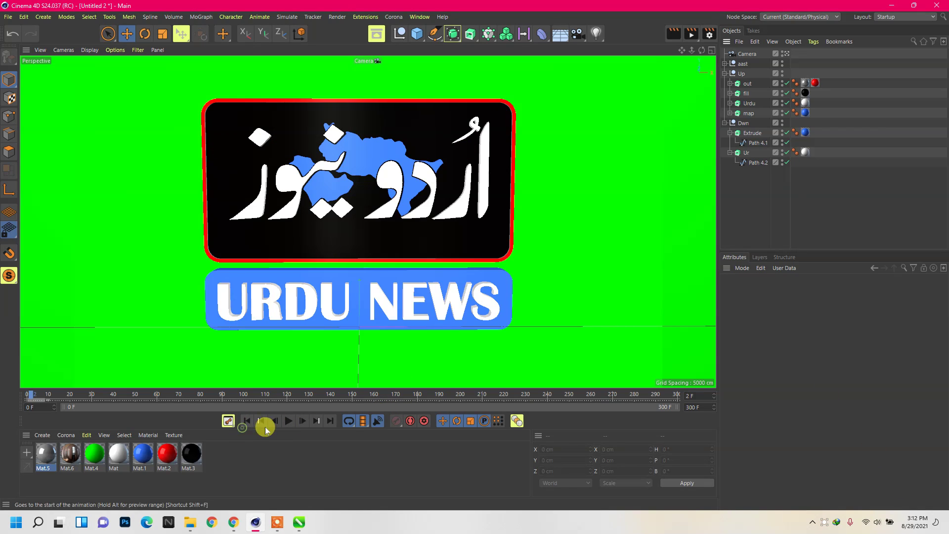
- Play the logo animation and pause it around frame 272
left_click(287, 422)
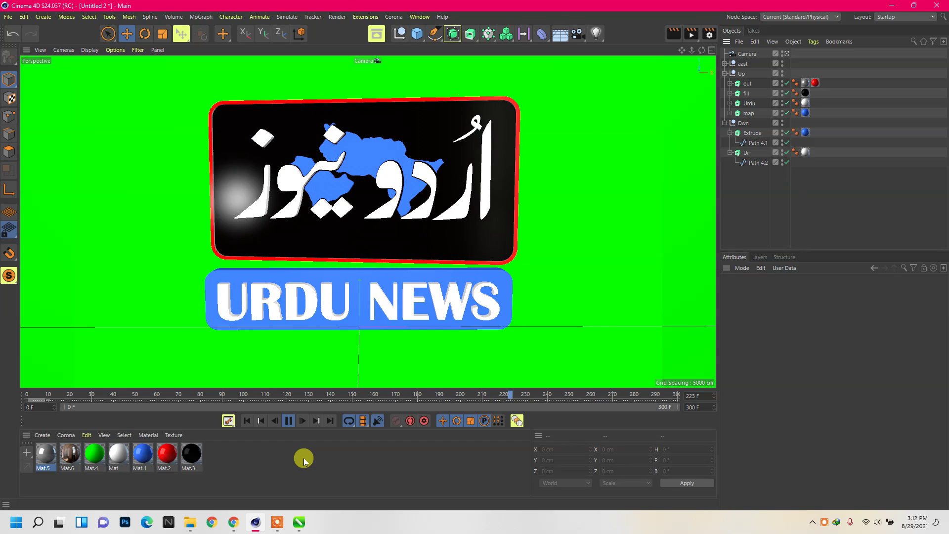
left_click(293, 422)
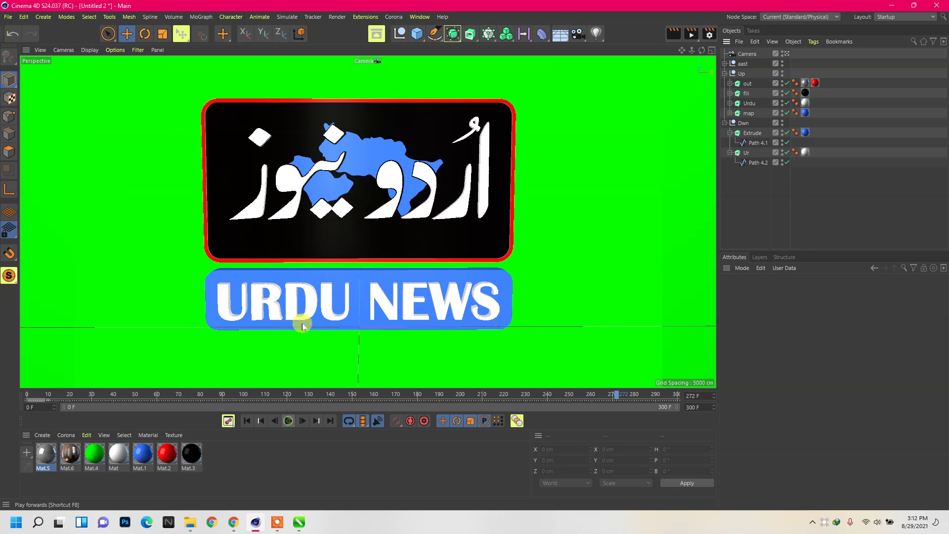
left_click(363, 170)
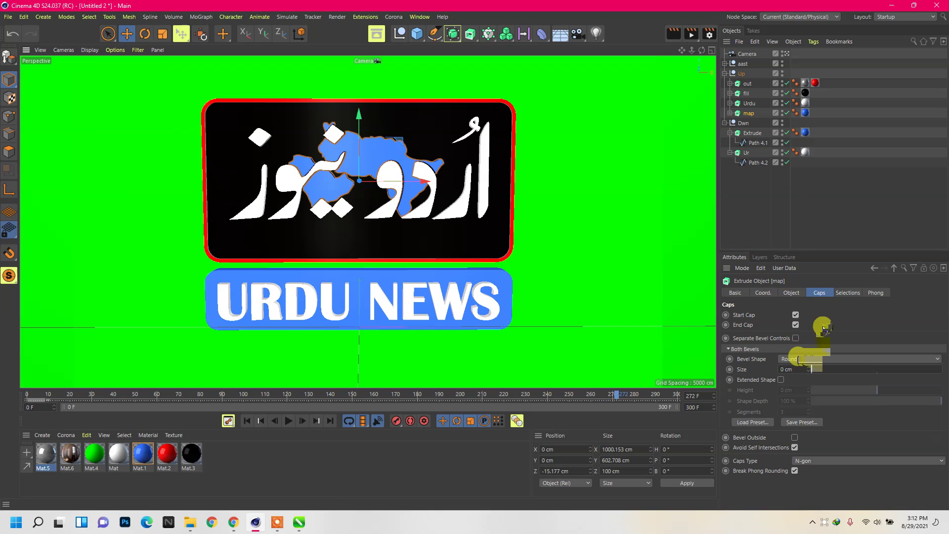
- Set the map Extrude's Offset to 50 cm and scrub back to frame 0
left_click(797, 294)
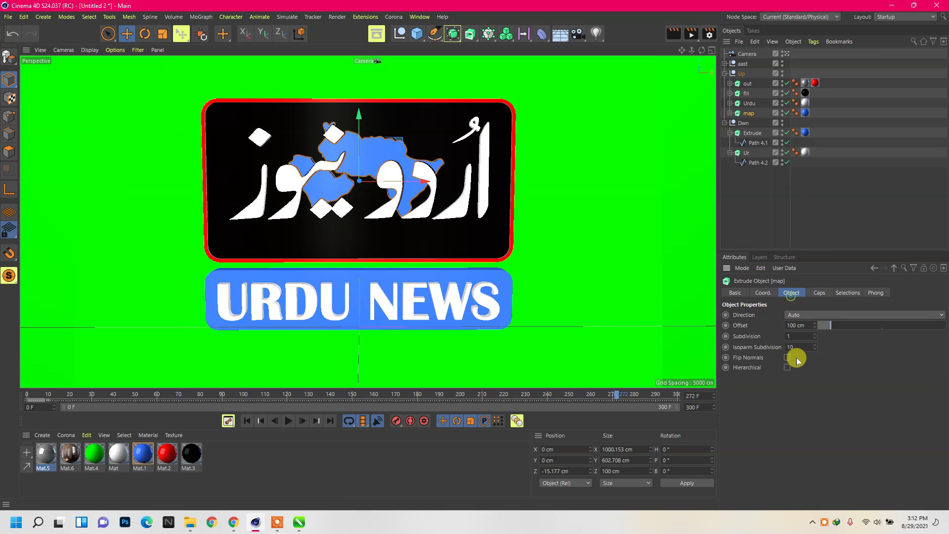
left_click(809, 325)
type("50")
key("Return")
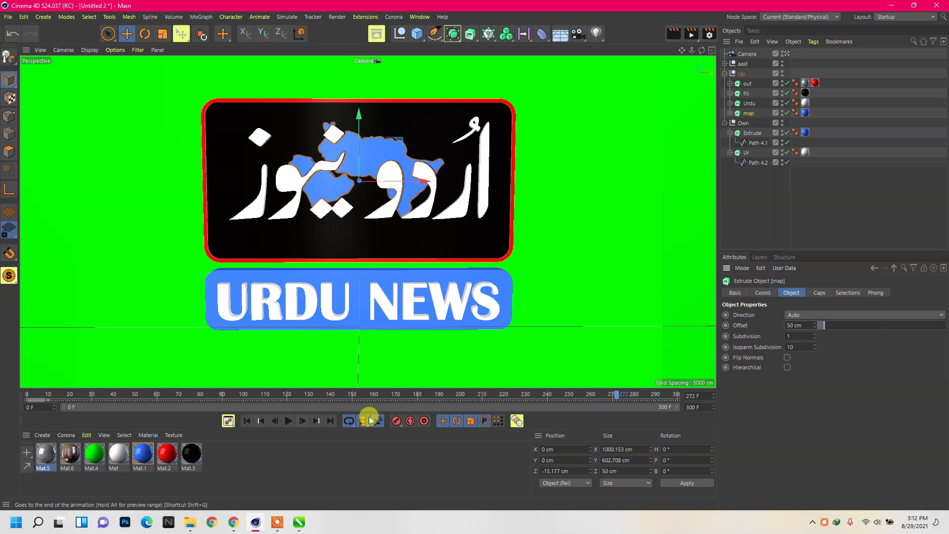
mouse_move(613, 394)
left_mouse_down()
mouse_move(377, 394)
mouse_move(512, 396)
mouse_move(182, 409)
mouse_move(44, 395)
mouse_move(430, 394)
mouse_move(16, 390)
left_mouse_up()
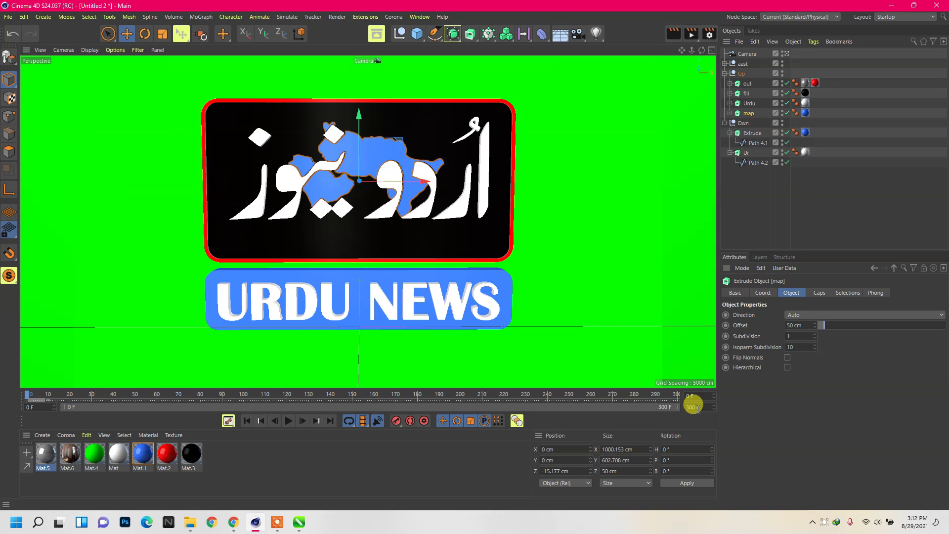
- Replay the animation with the thinner 50 cm map and stop at frame 32
left_click(241, 479)
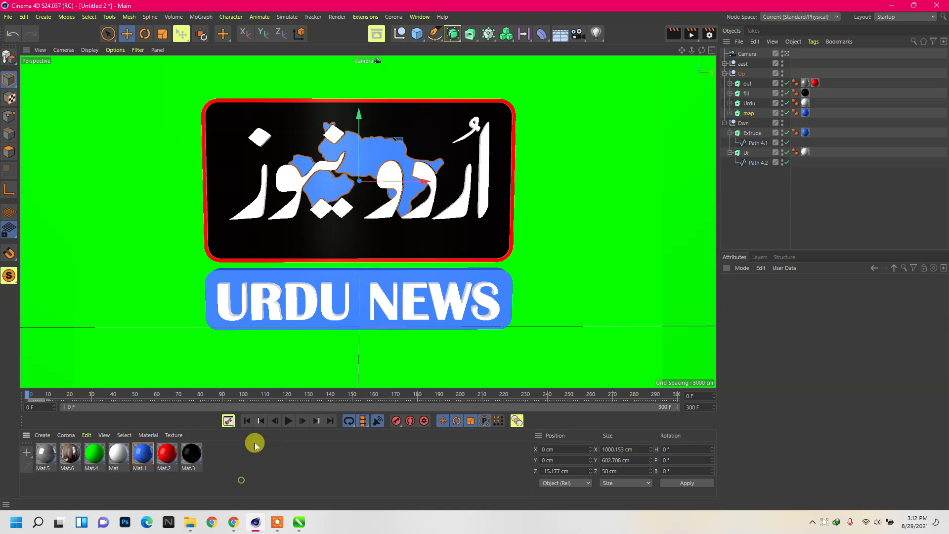
left_click(289, 421)
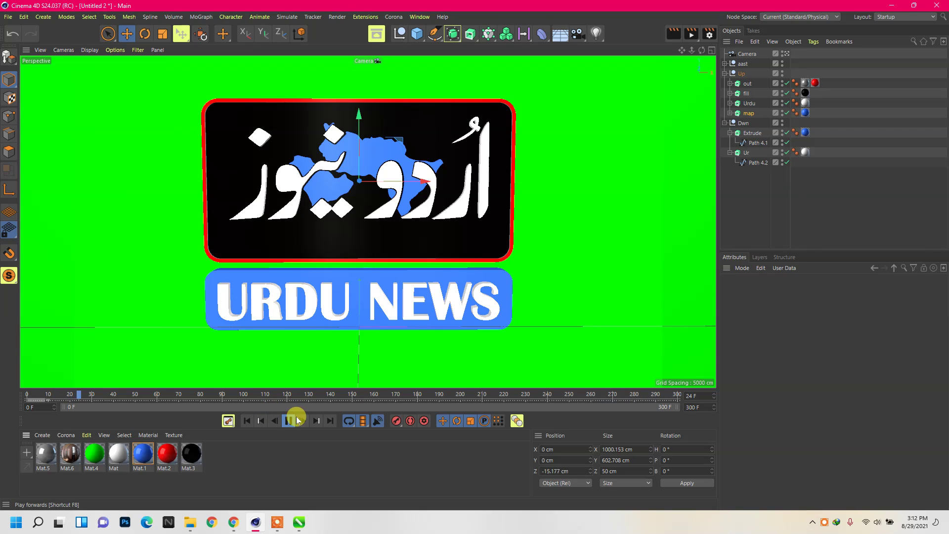
left_click(290, 420)
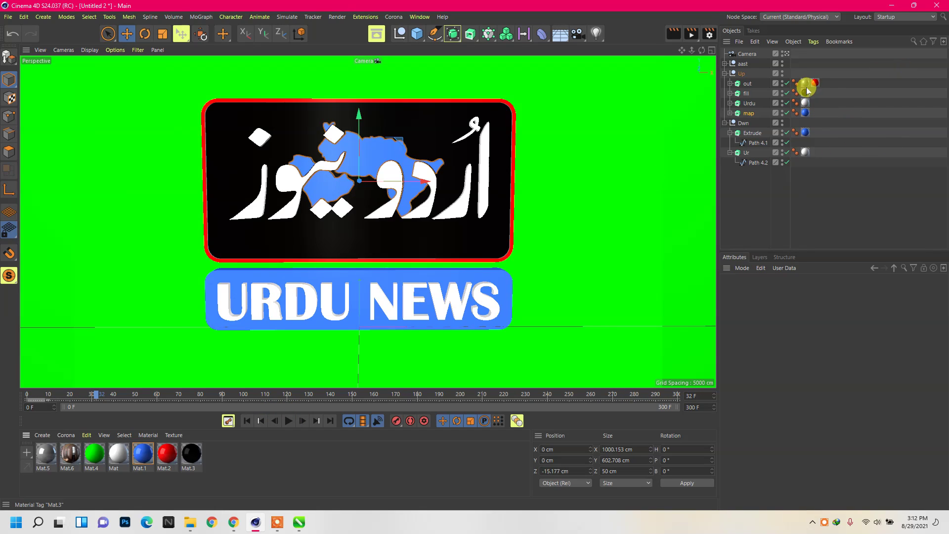
- Copy the red Mat.2 tag onto out, limit it to selection C2, and scrub to frame 75
left_click_drag(830, 79, 835, 86, "ctrl")
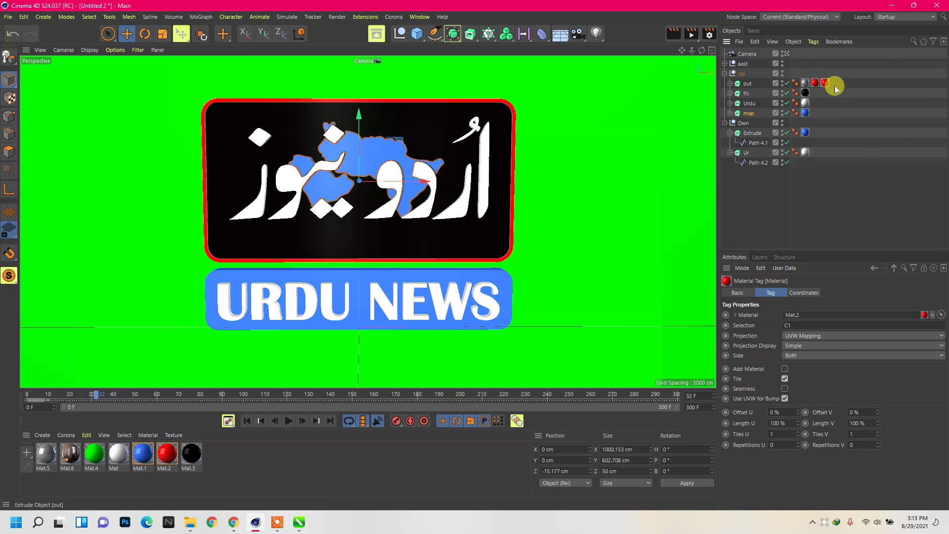
left_click(800, 325)
type("2")
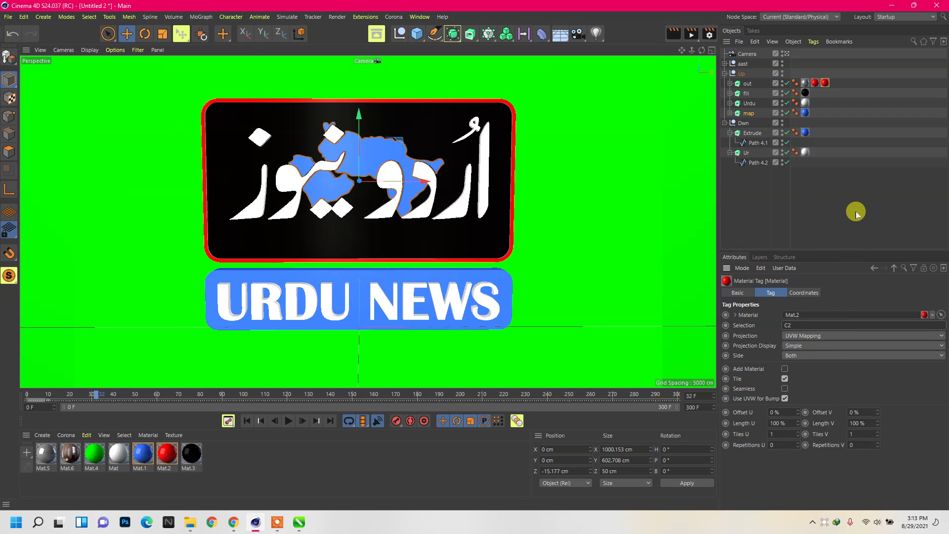
left_click(854, 210)
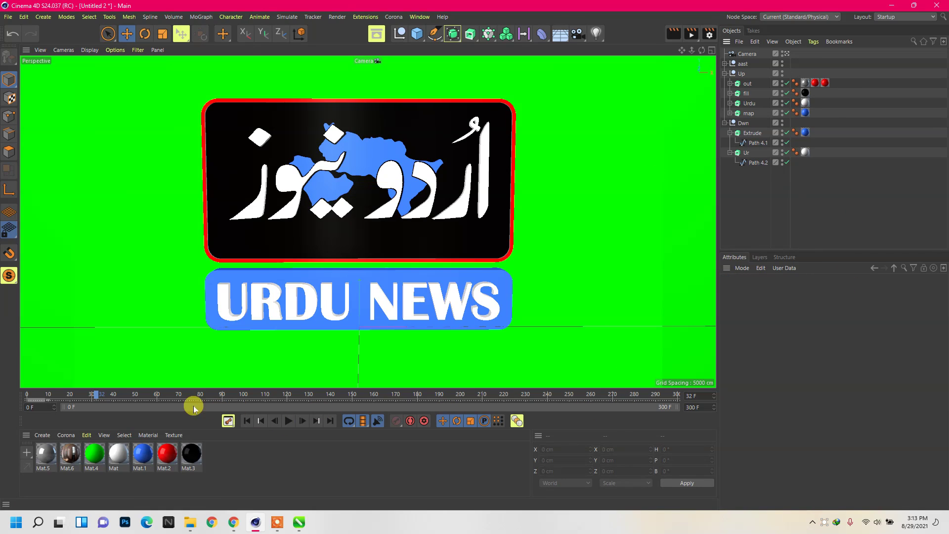
mouse_move(95, 394)
left_mouse_down()
mouse_move(453, 412)
mouse_move(2, 418)
left_mouse_up()
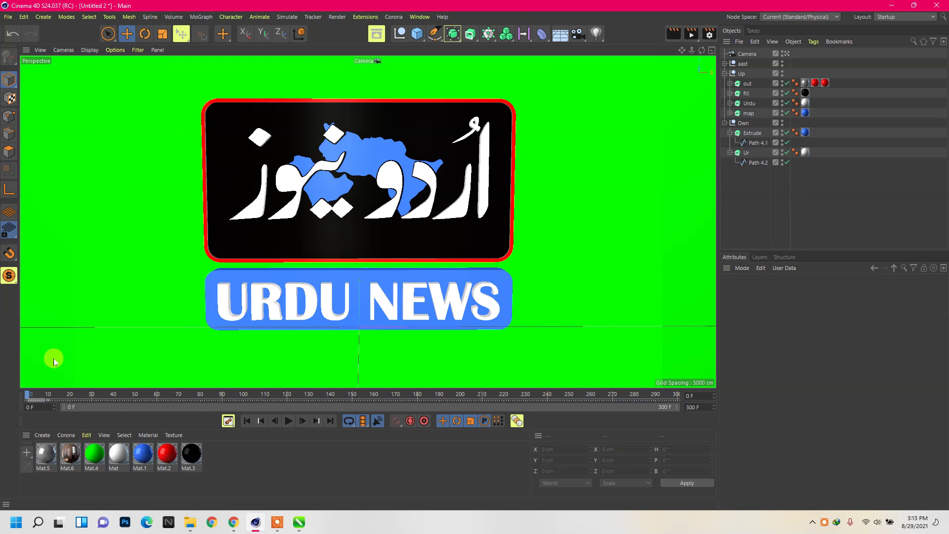
- Set render output to 1920 x 1080 with Frame Range All Frames (0–300)
left_click(706, 37)
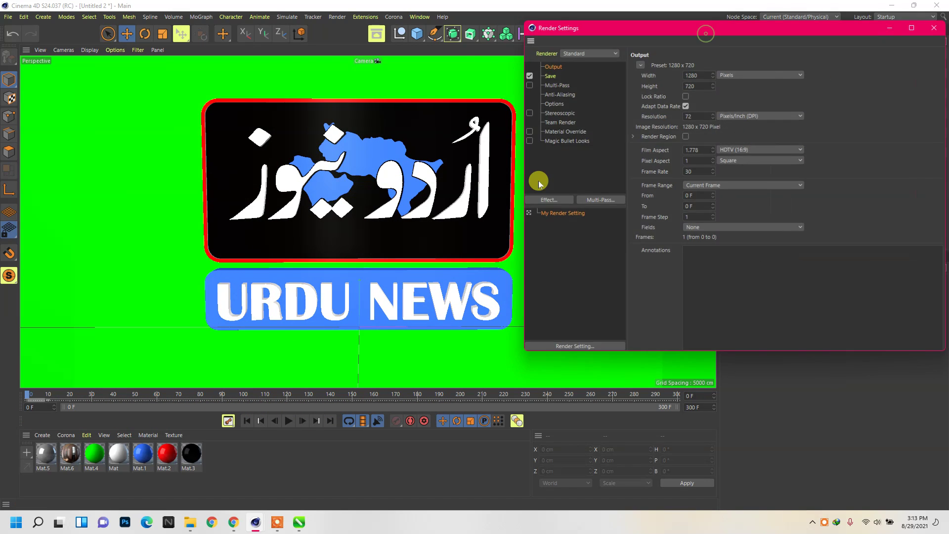
left_click_drag(577, 27, 415, 97)
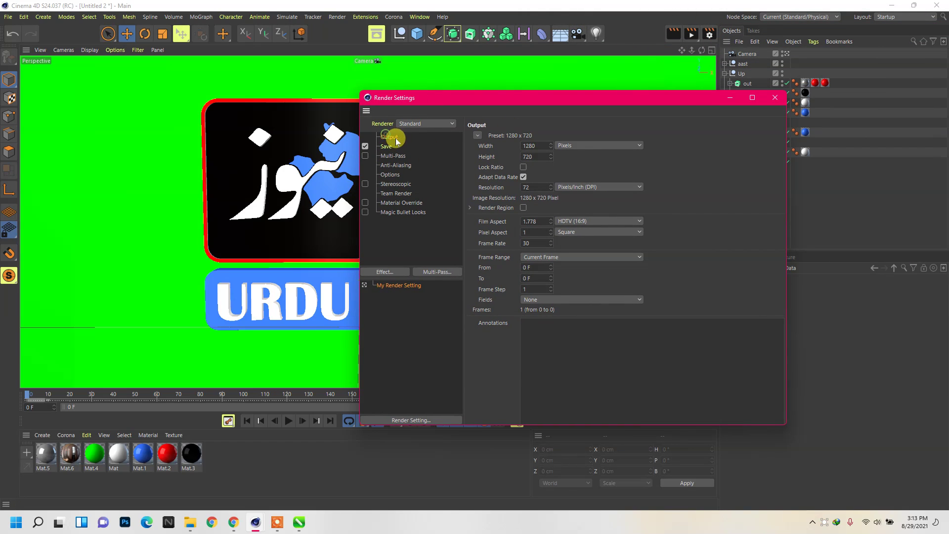
left_click(530, 145)
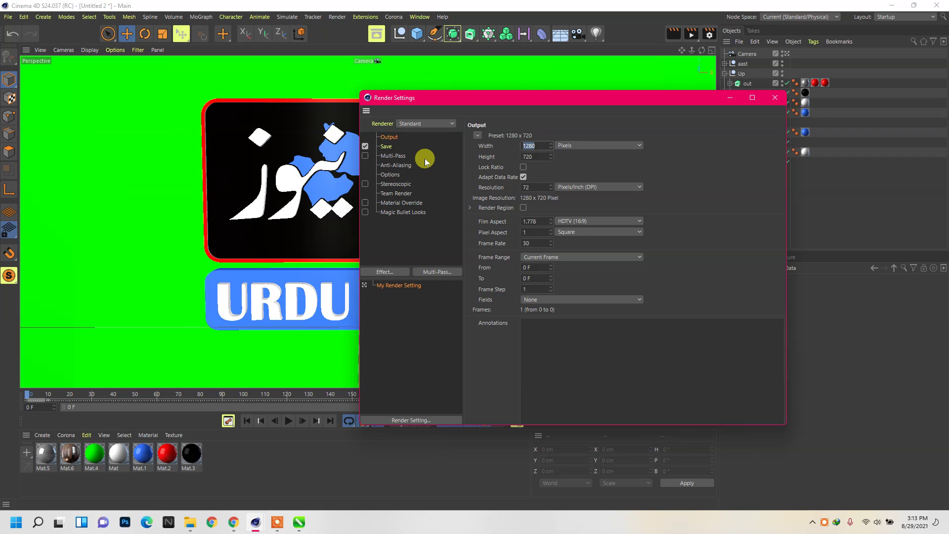
type("1920")
key("Return")
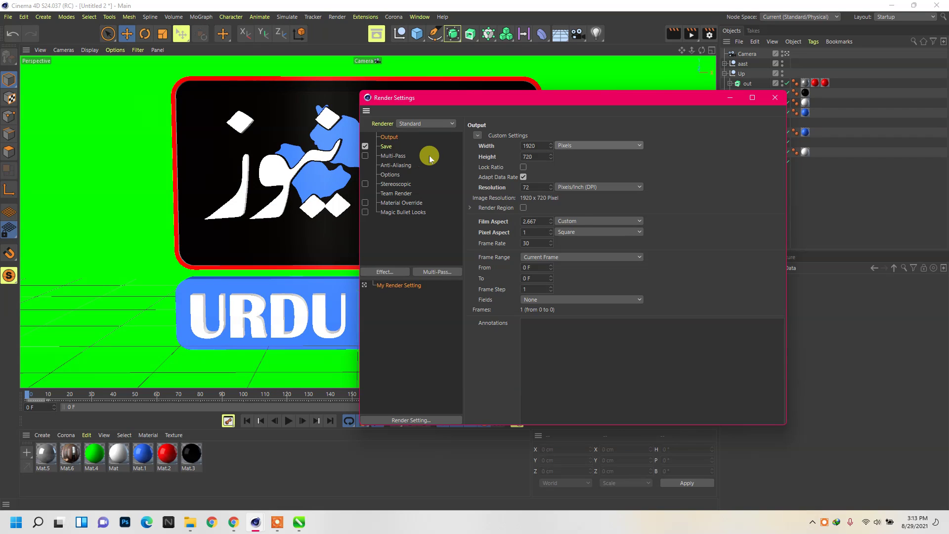
left_click(528, 157)
type("1080")
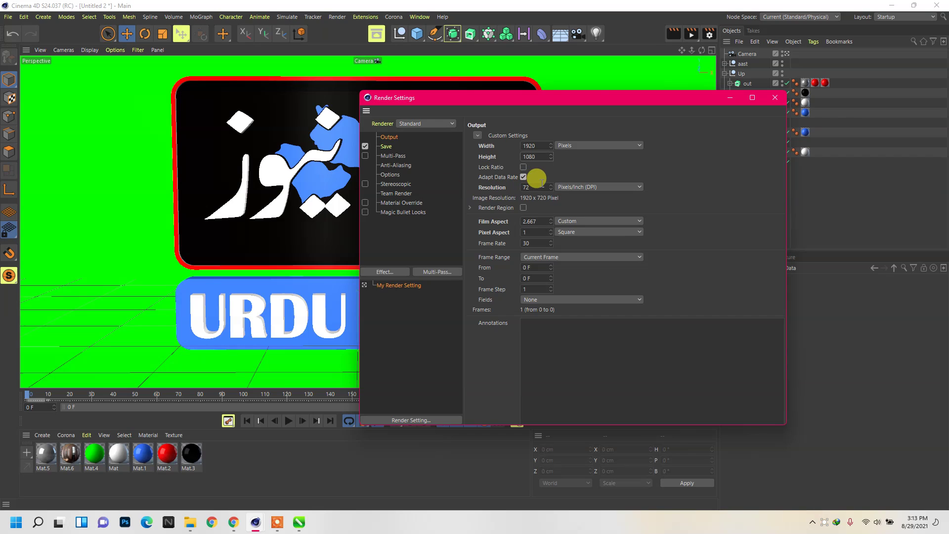
key("Return")
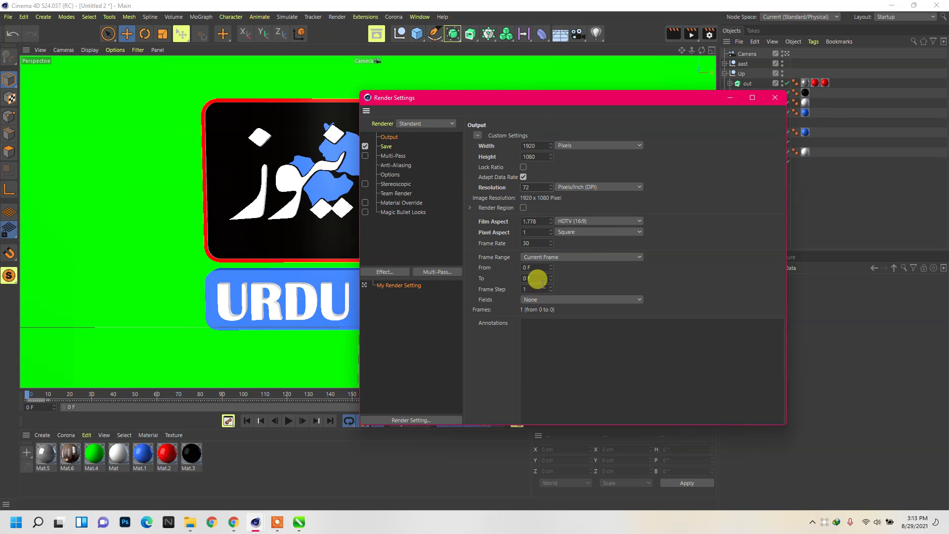
left_click(540, 256)
left_click(536, 290)
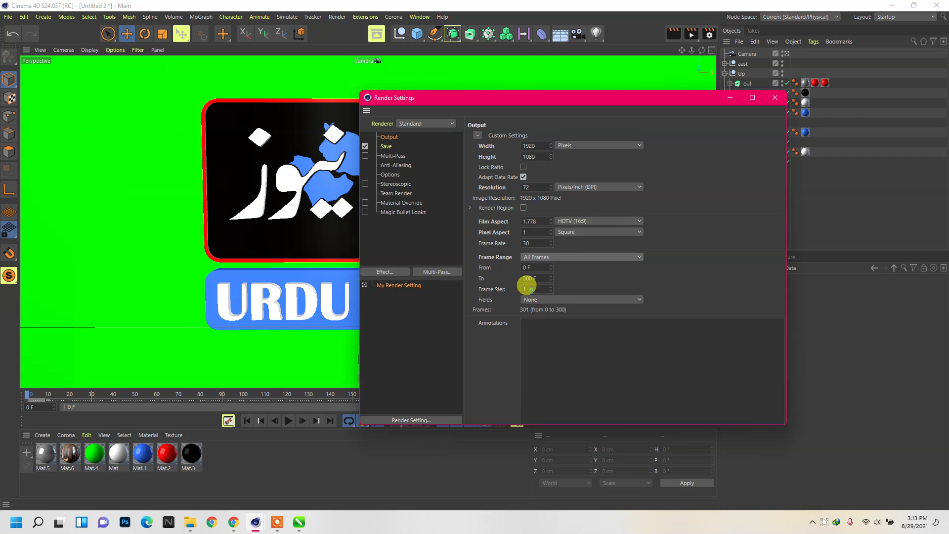
left_click(396, 166)
left_click(577, 136)
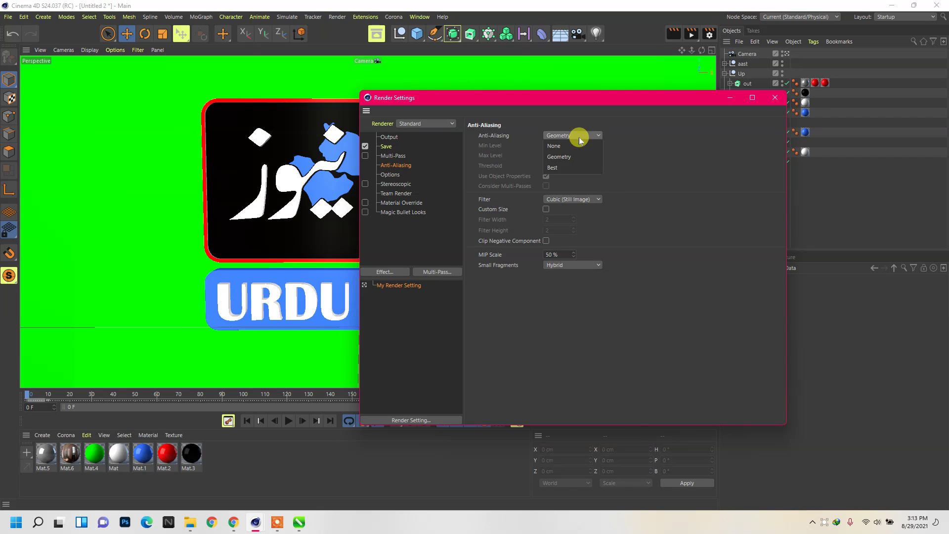
- Set anti-aliasing to Best and add Ambient Occlusion and Global Illumination effects
left_click(560, 168)
left_click(402, 229)
right_click(401, 228)
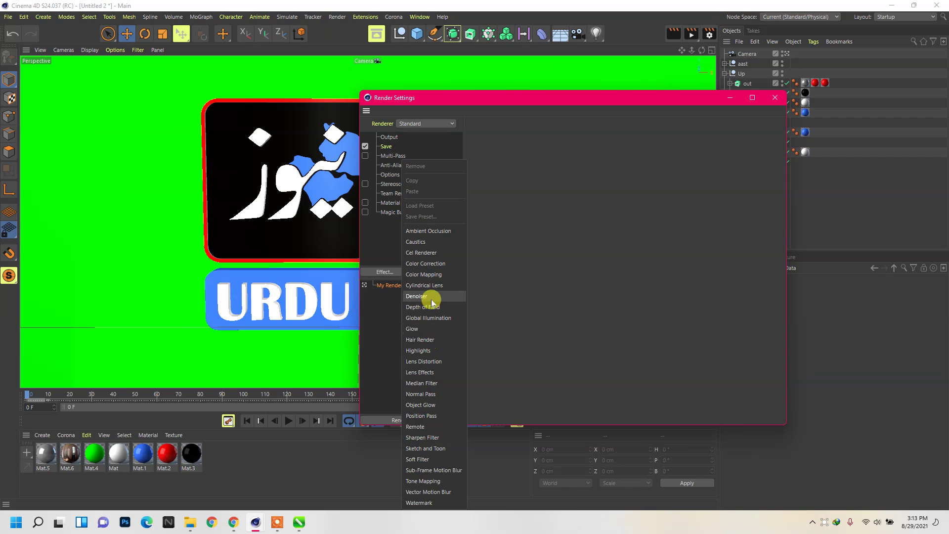
left_click(417, 231)
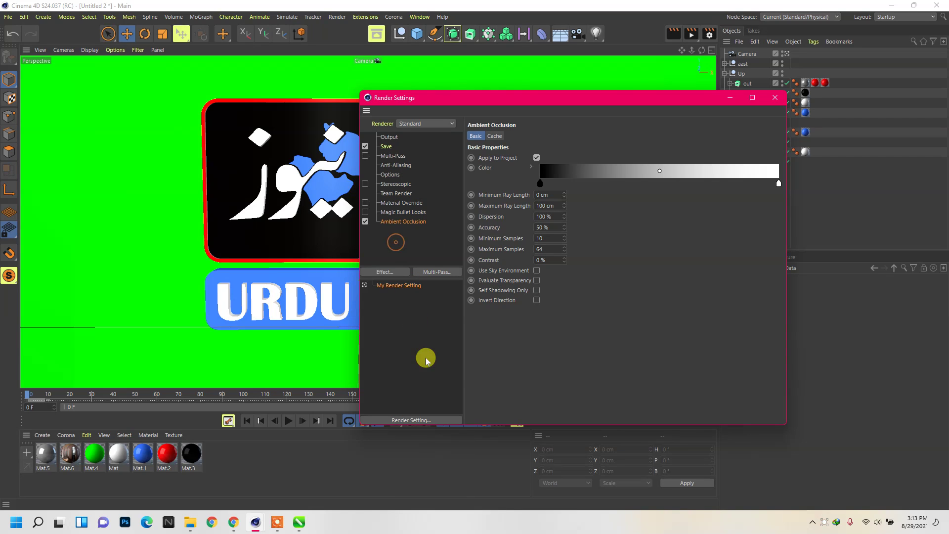
right_click(410, 249)
left_click(431, 317)
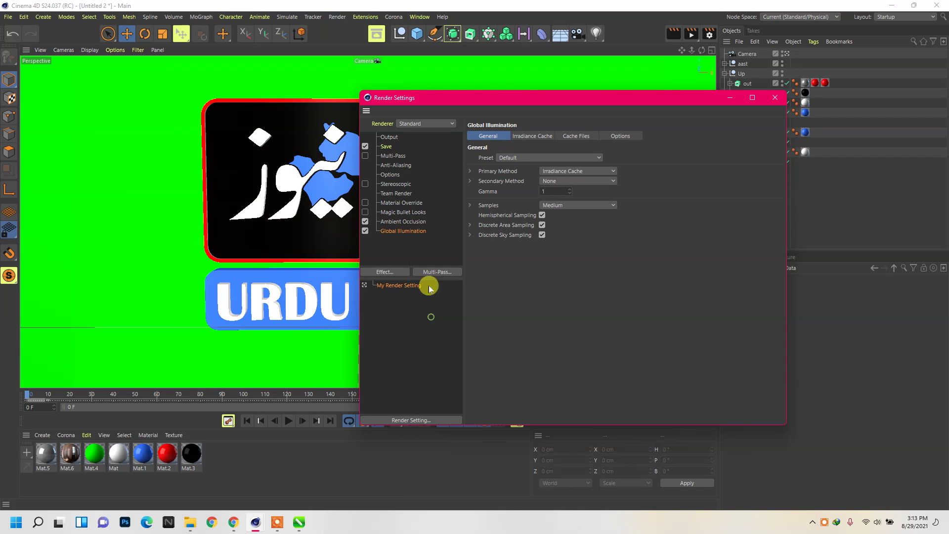
- Browse the render pages and set Ambient Occlusion Maximum Samples to 64
left_click(398, 255)
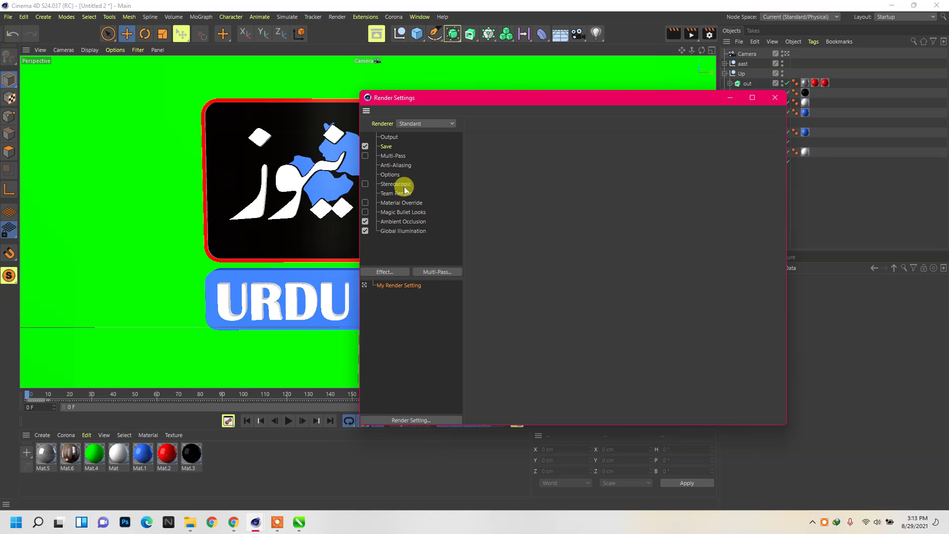
left_click(396, 182)
left_click(390, 174)
left_click(395, 157)
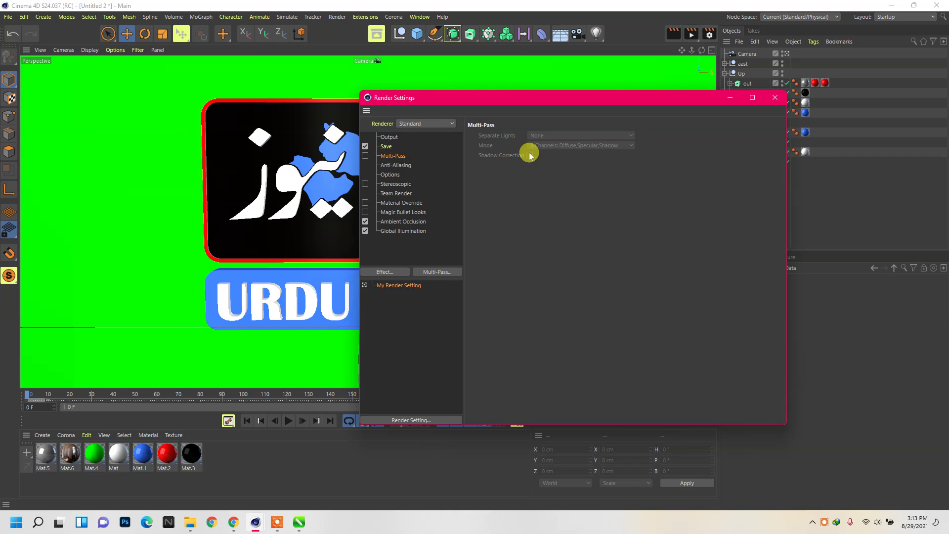
left_click(402, 221)
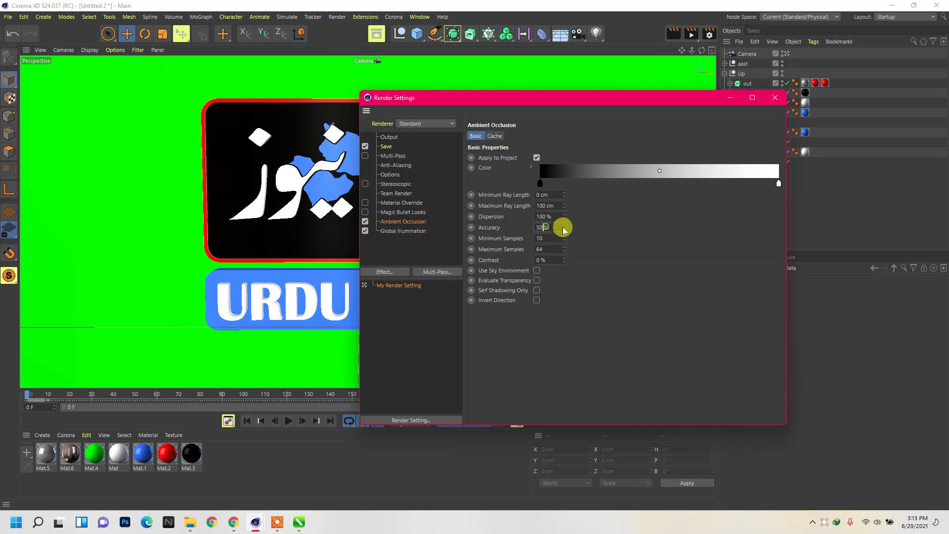
double_click(543, 227)
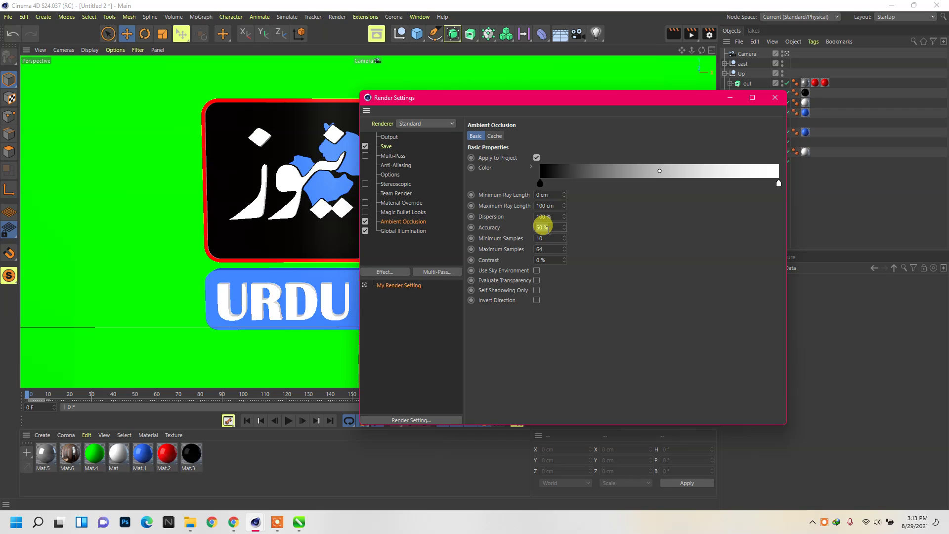
double_click(543, 227)
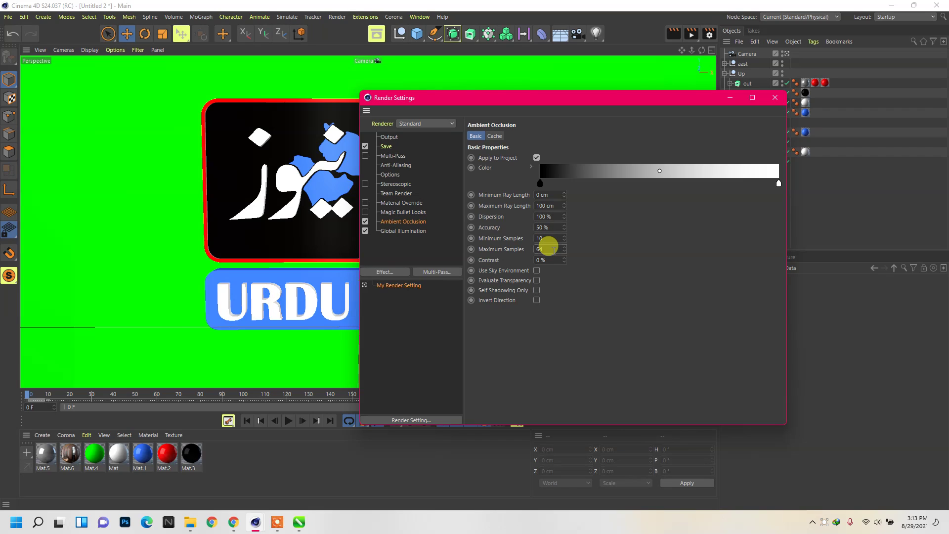
type("4")
key("Return")
- Set the Global Illumination irradiance cache record density to Medium and close render settings
left_click(417, 231)
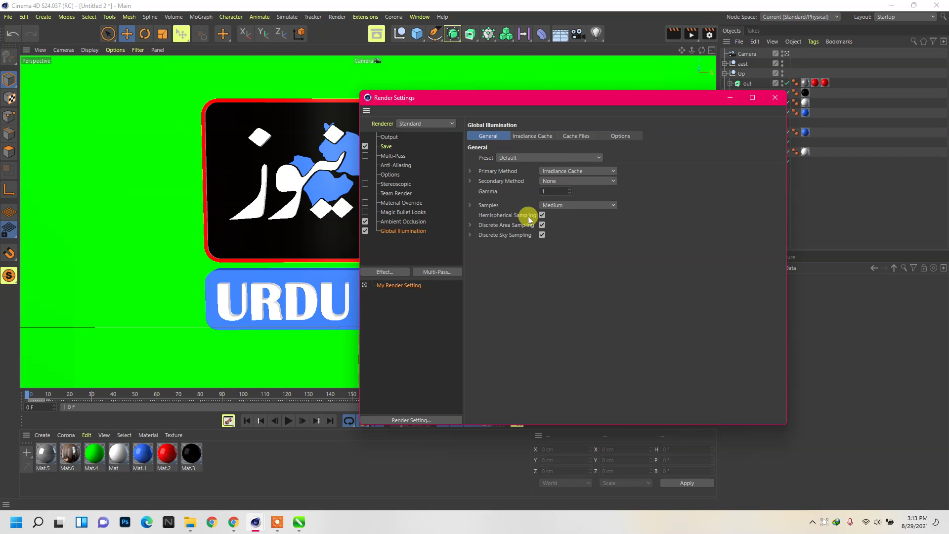
left_click(529, 136)
left_click(544, 158)
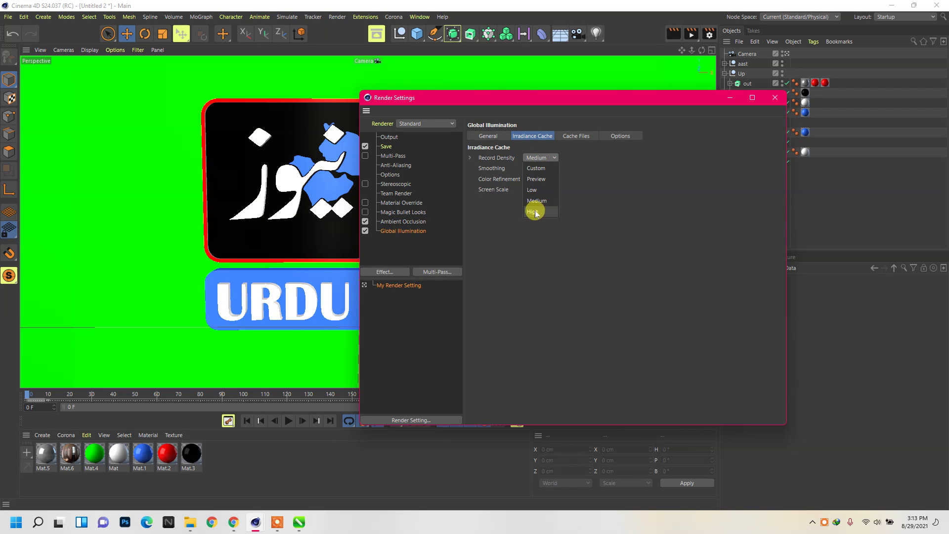
left_click(532, 190)
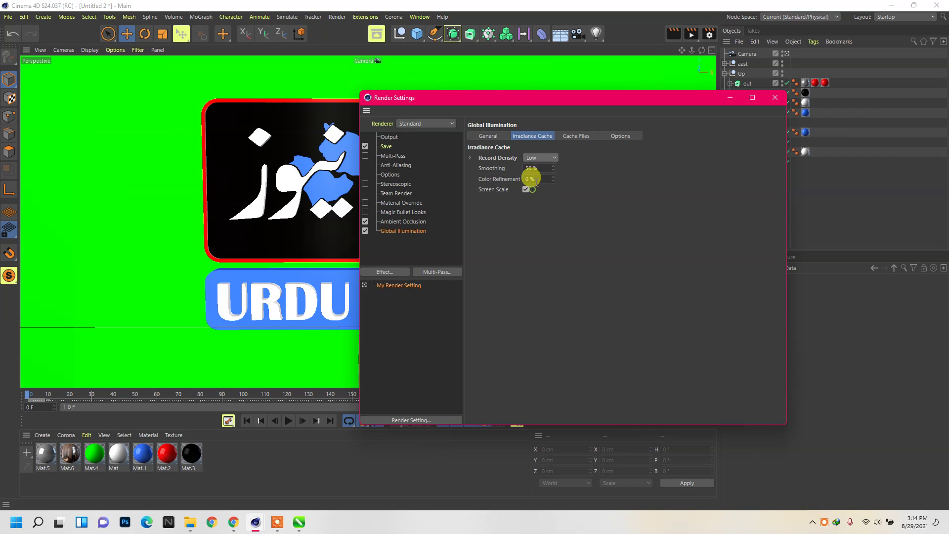
left_click(548, 156)
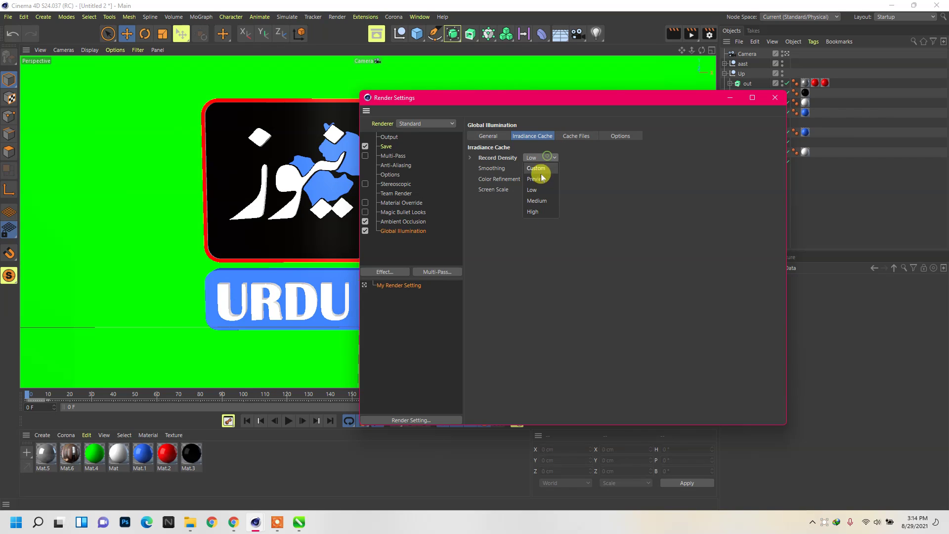
left_click(534, 199)
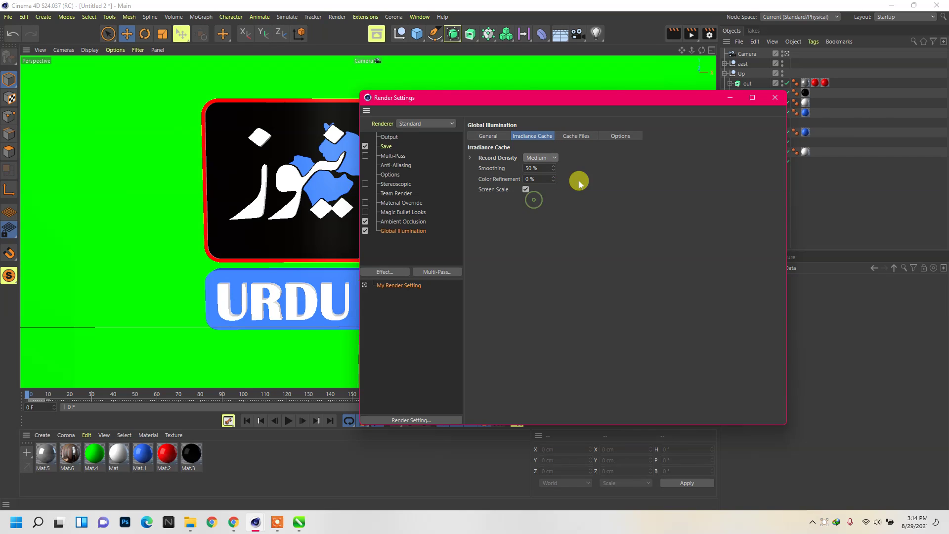
left_click(775, 97)
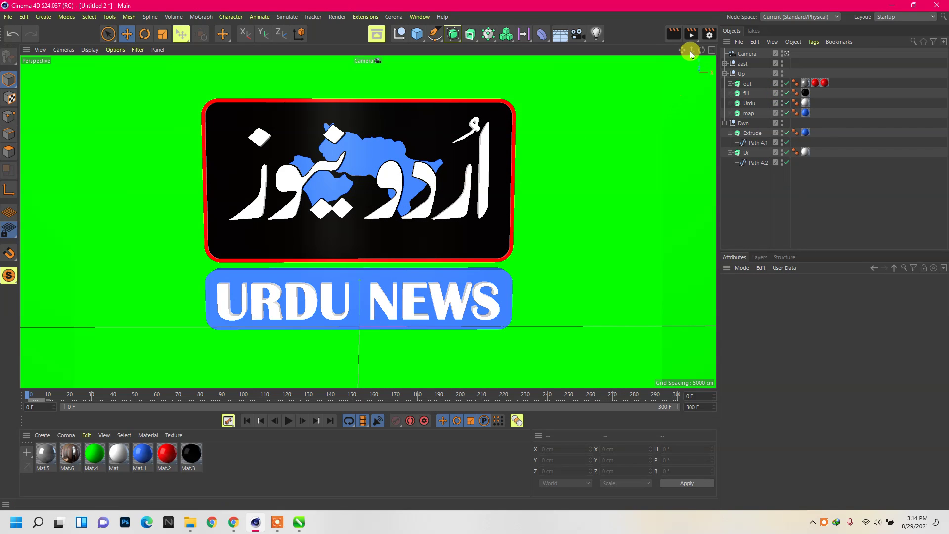
- Shift the logo slightly right in the view and render the scene to the Picture Viewer
left_click_drag(685, 49, 699, 47)
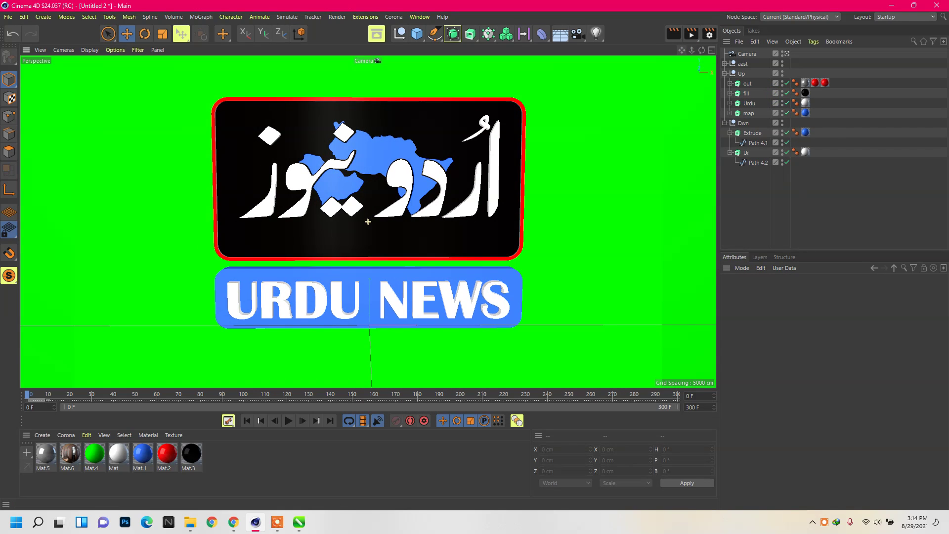
left_click_drag(368, 221, 370, 221)
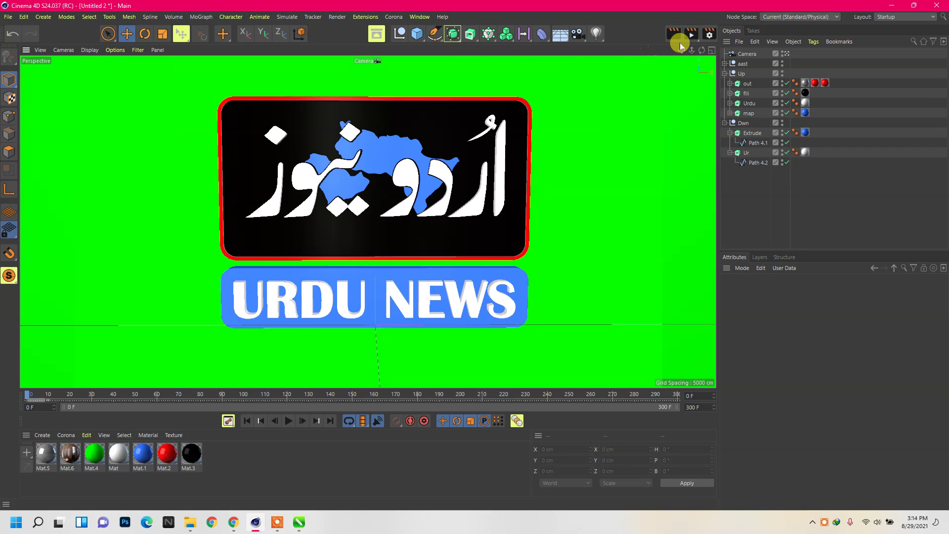
left_click(688, 34)
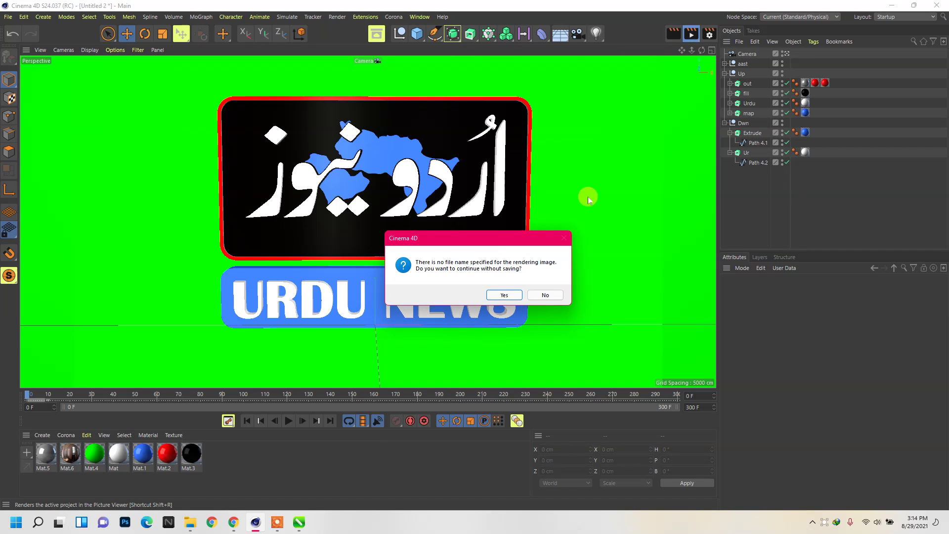
- Continue rendering without saving a file and fit the 1920x1080 render to the Picture Viewer
left_click(498, 297)
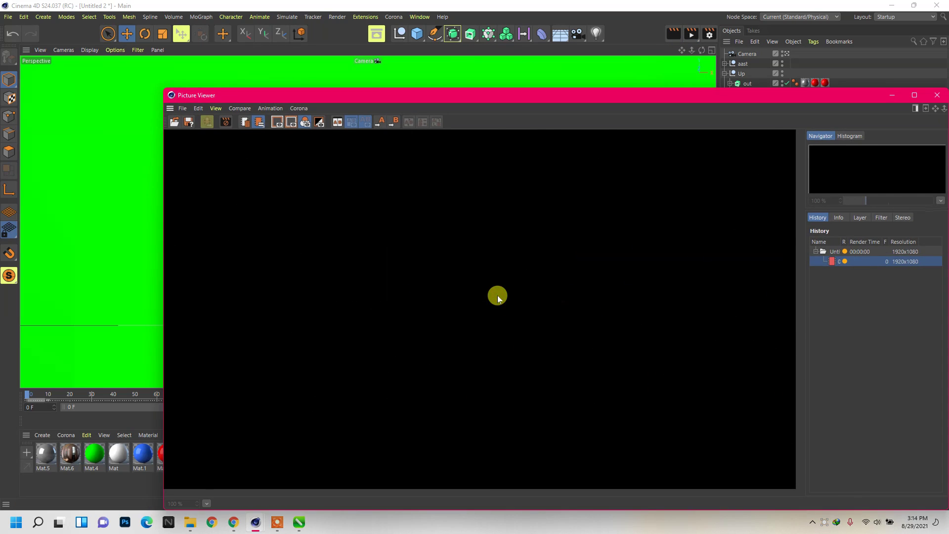
left_click_drag(550, 99, 497, 52)
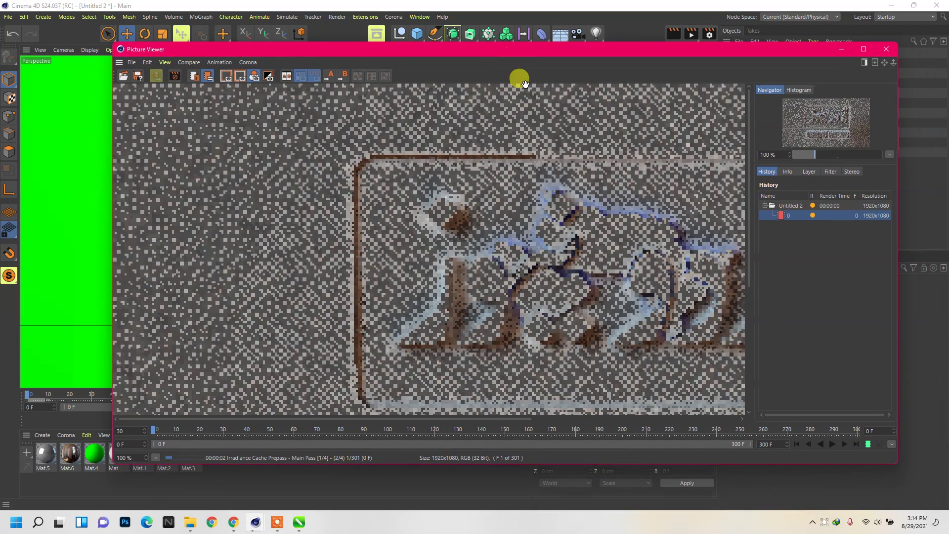
left_click(888, 157)
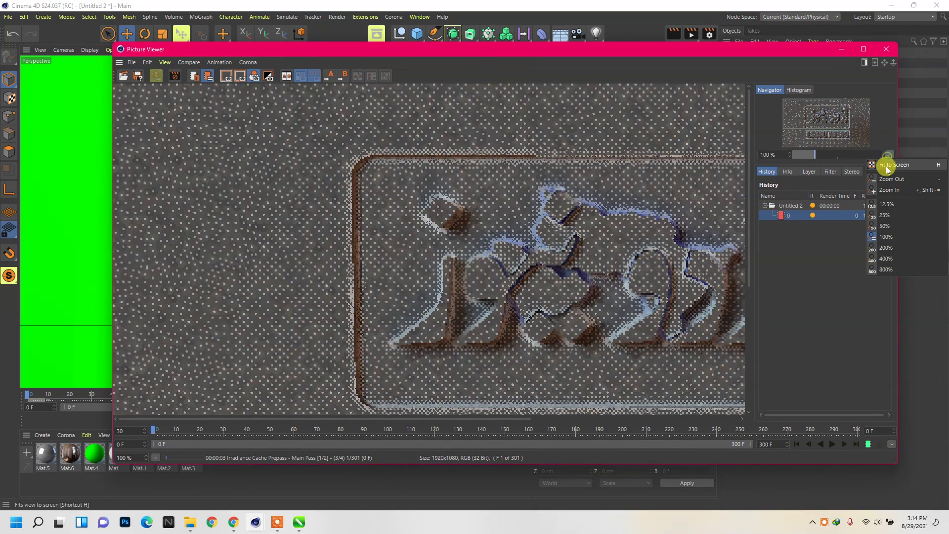
left_click(889, 168)
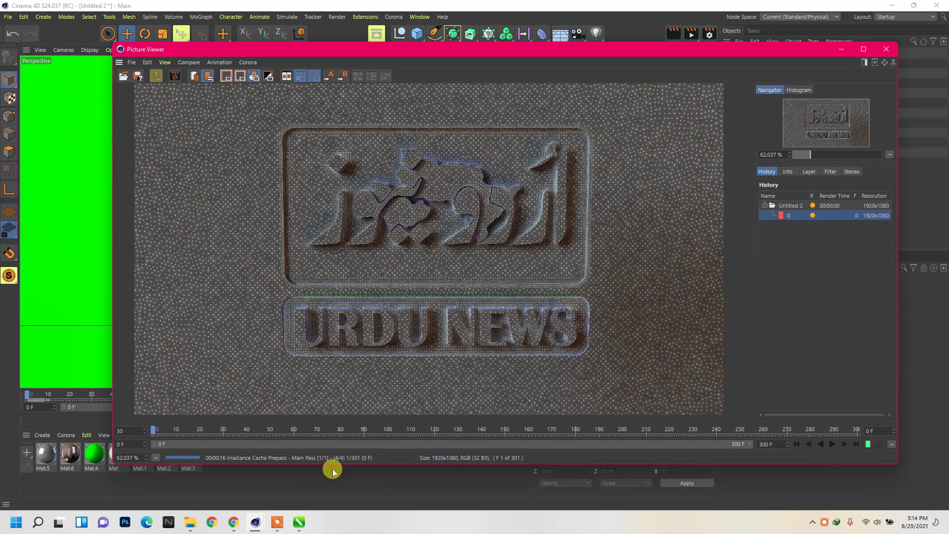
- Let frames 0 and 1 render in the Picture Viewer and reposition its window
left_click(277, 522)
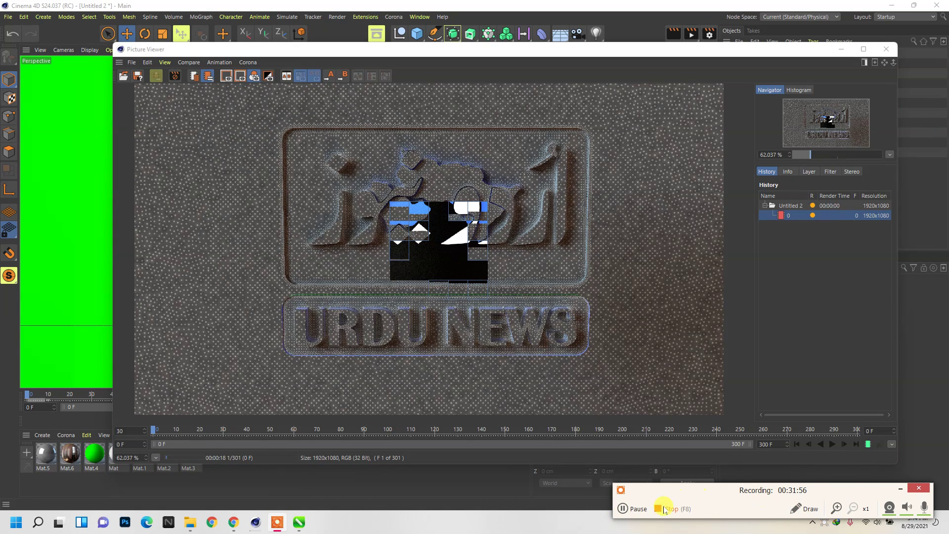
left_click(637, 509)
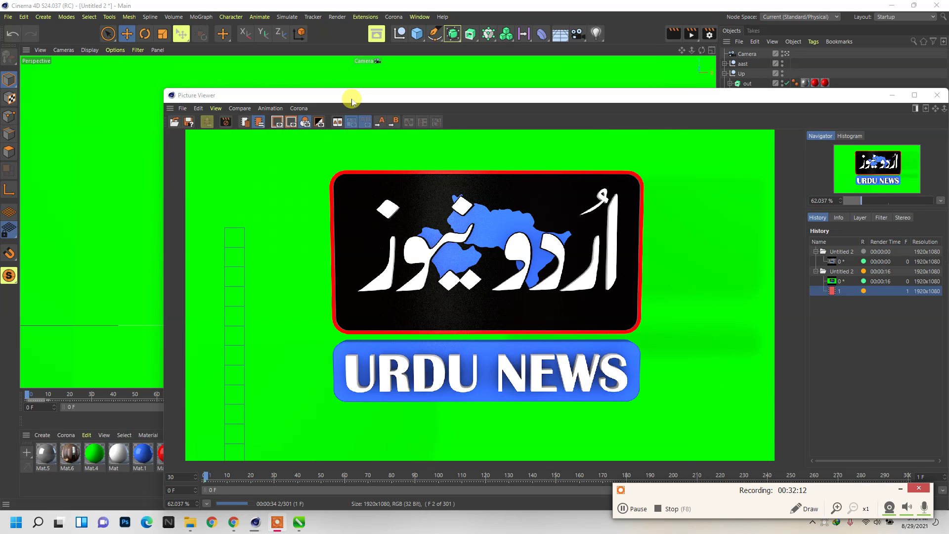
left_click_drag(351, 97, 283, 51)
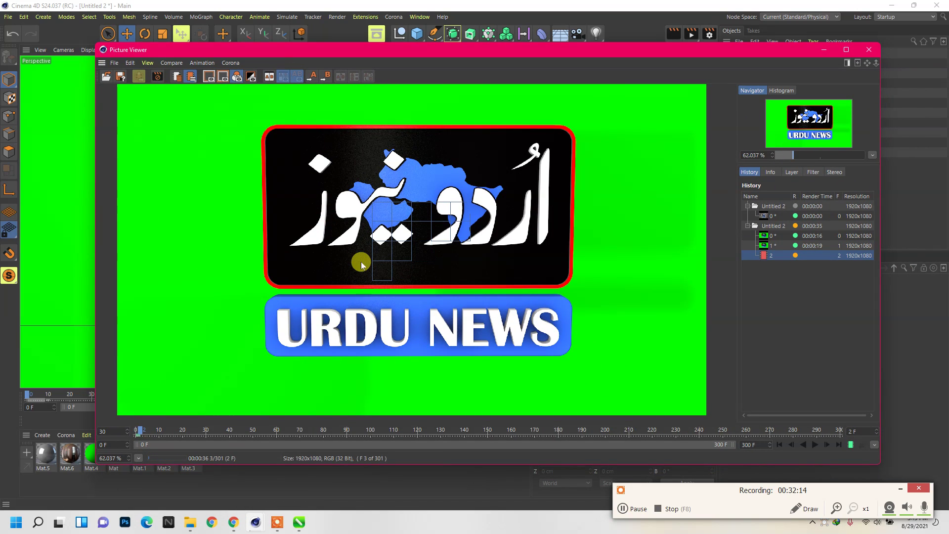